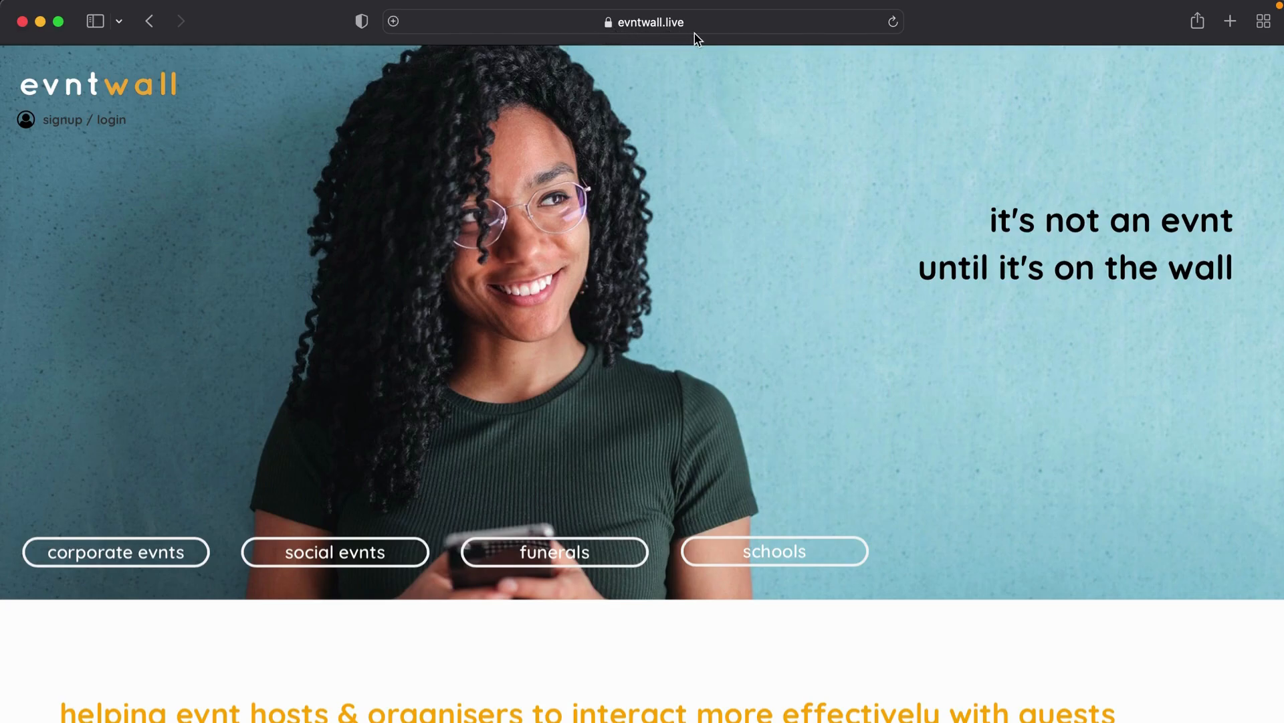
Step: Open the sign-up form and enter the account e-mail address
left_click(87, 120)
left_click(664, 168)
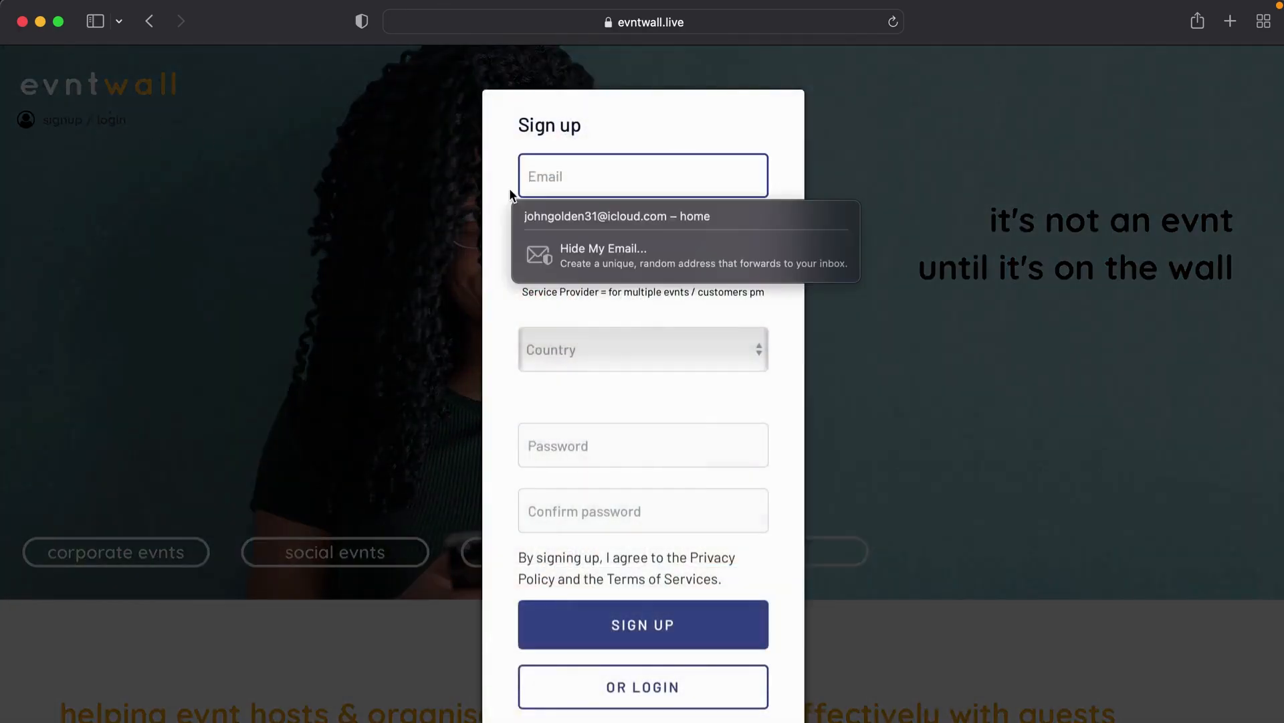
left_click(659, 146)
left_click(642, 167)
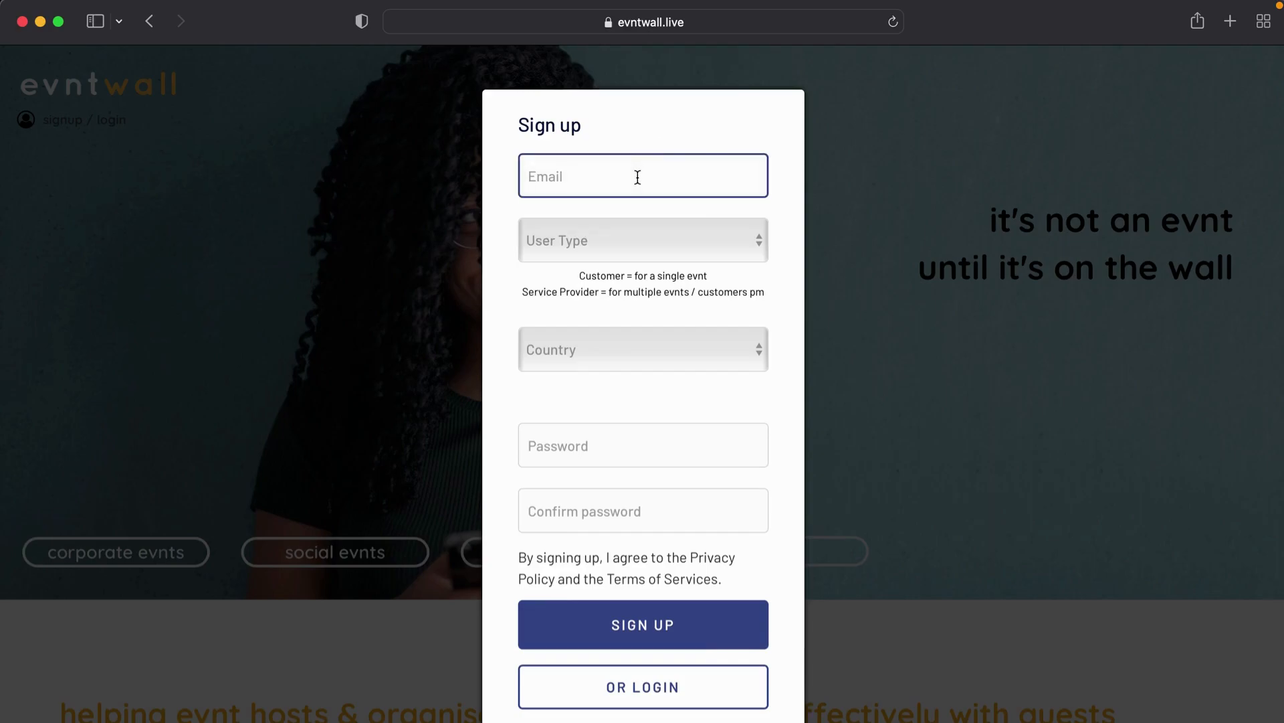
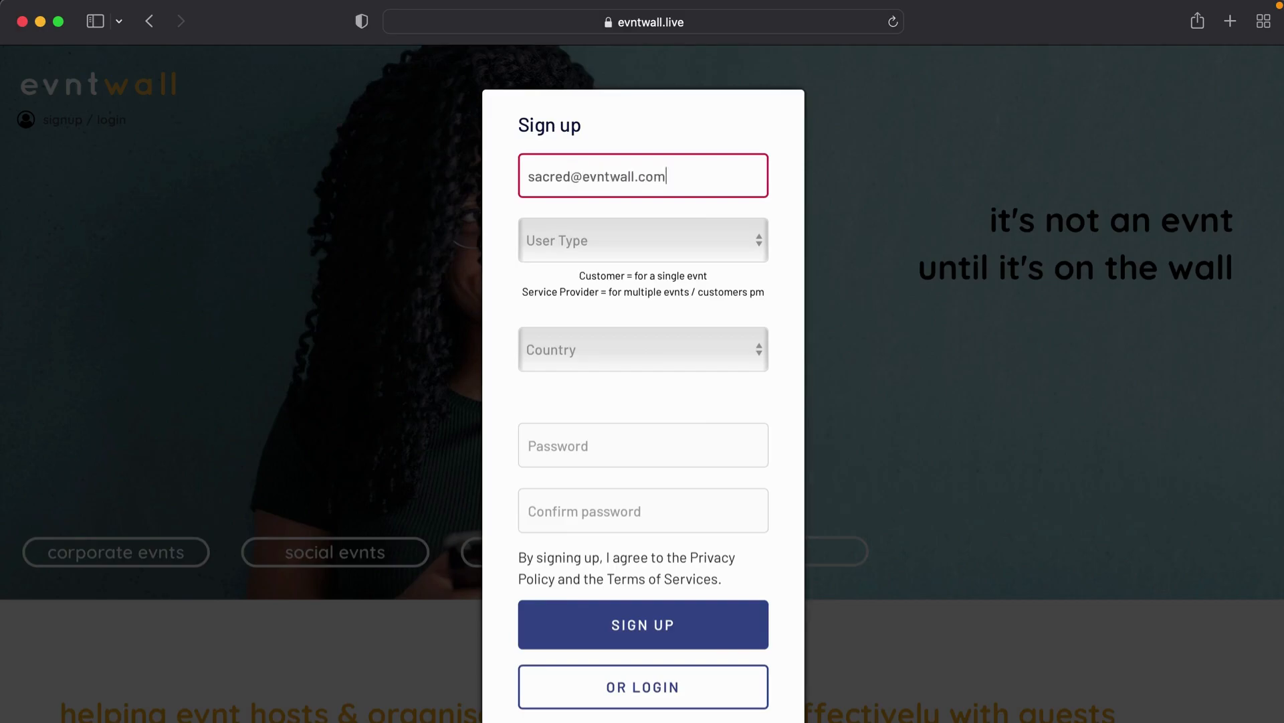
Step: Set User Type to Business and Country to South Africa
left_click(617, 251)
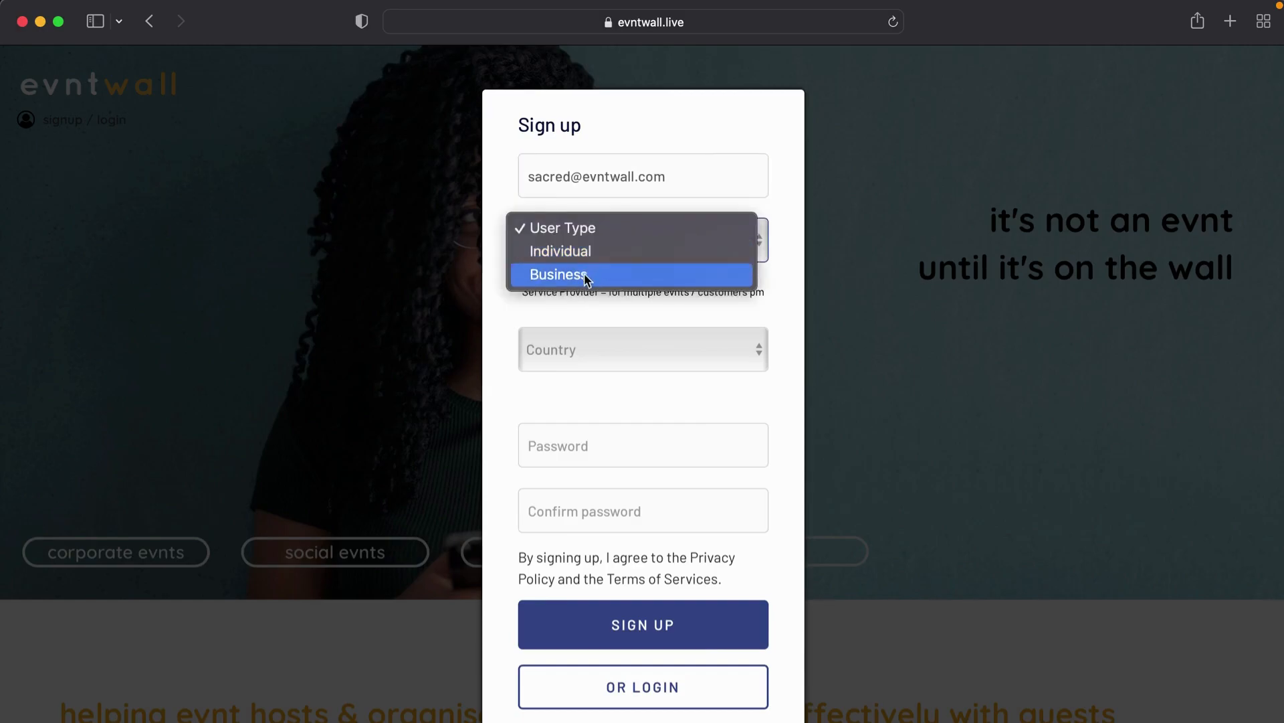
left_click(594, 274)
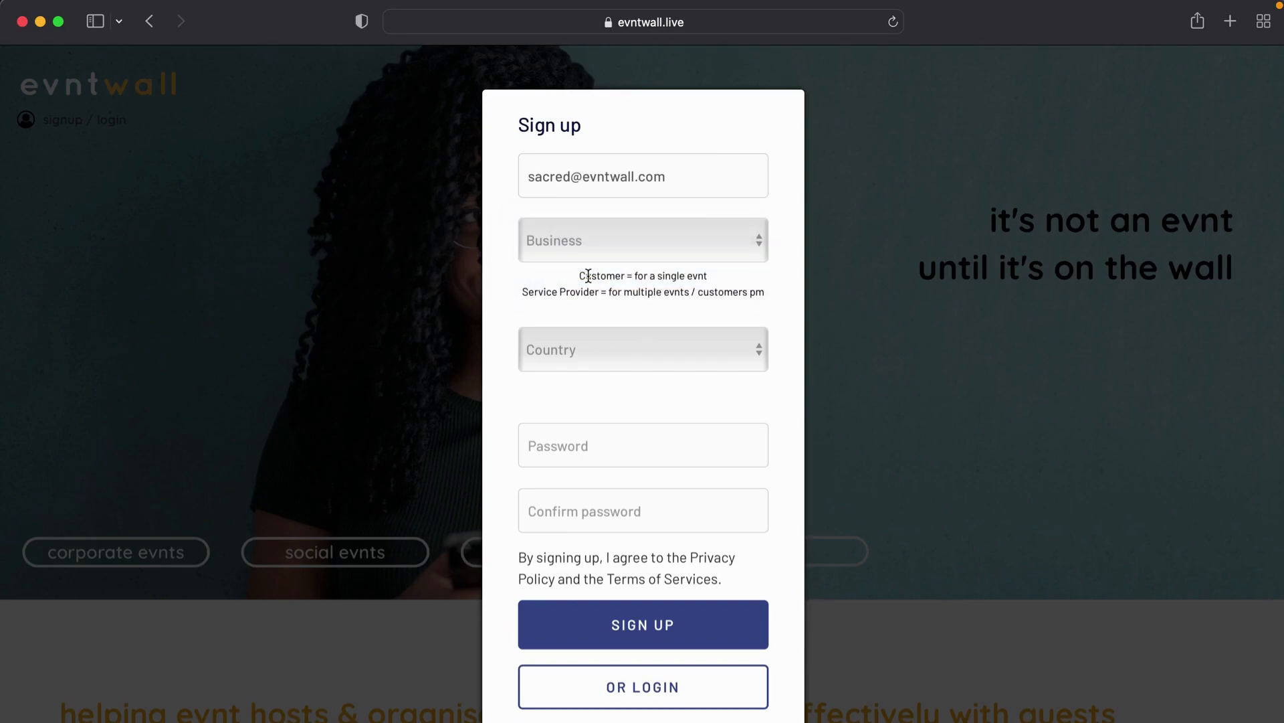
left_click(595, 358)
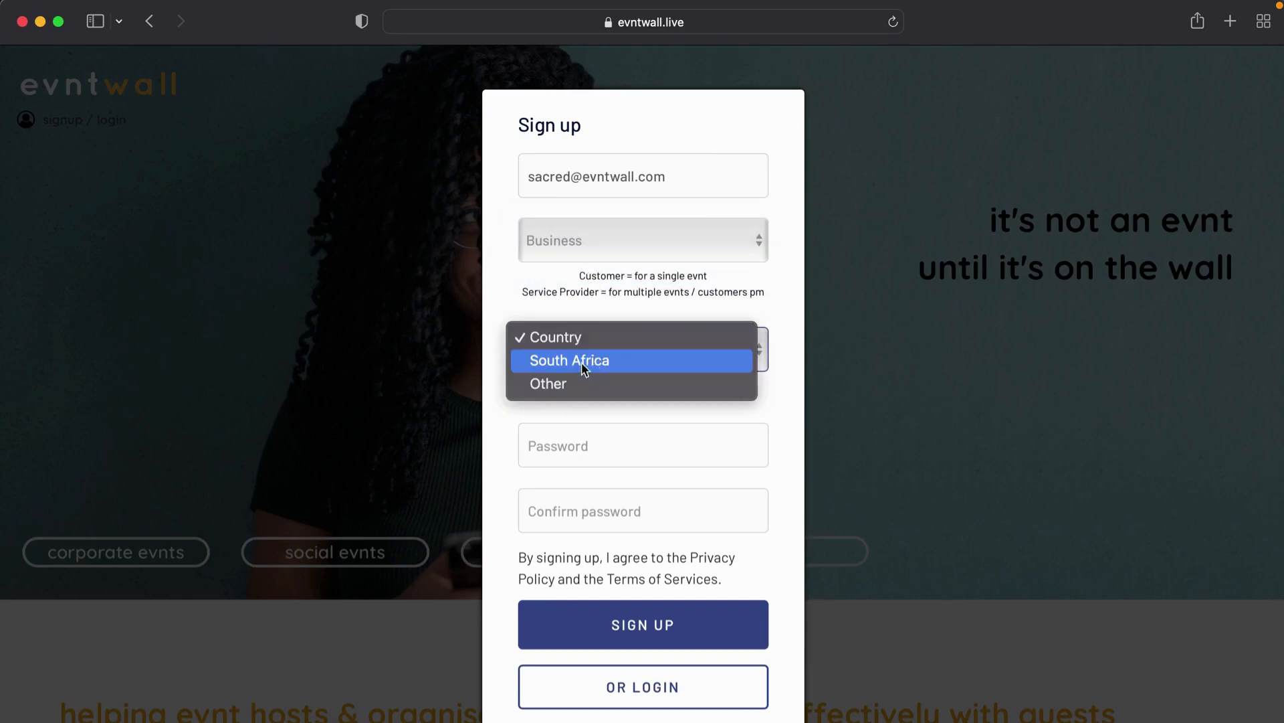
left_click(586, 362)
Step: Enter and confirm the account password, then submit the sign-up form
left_click(585, 443)
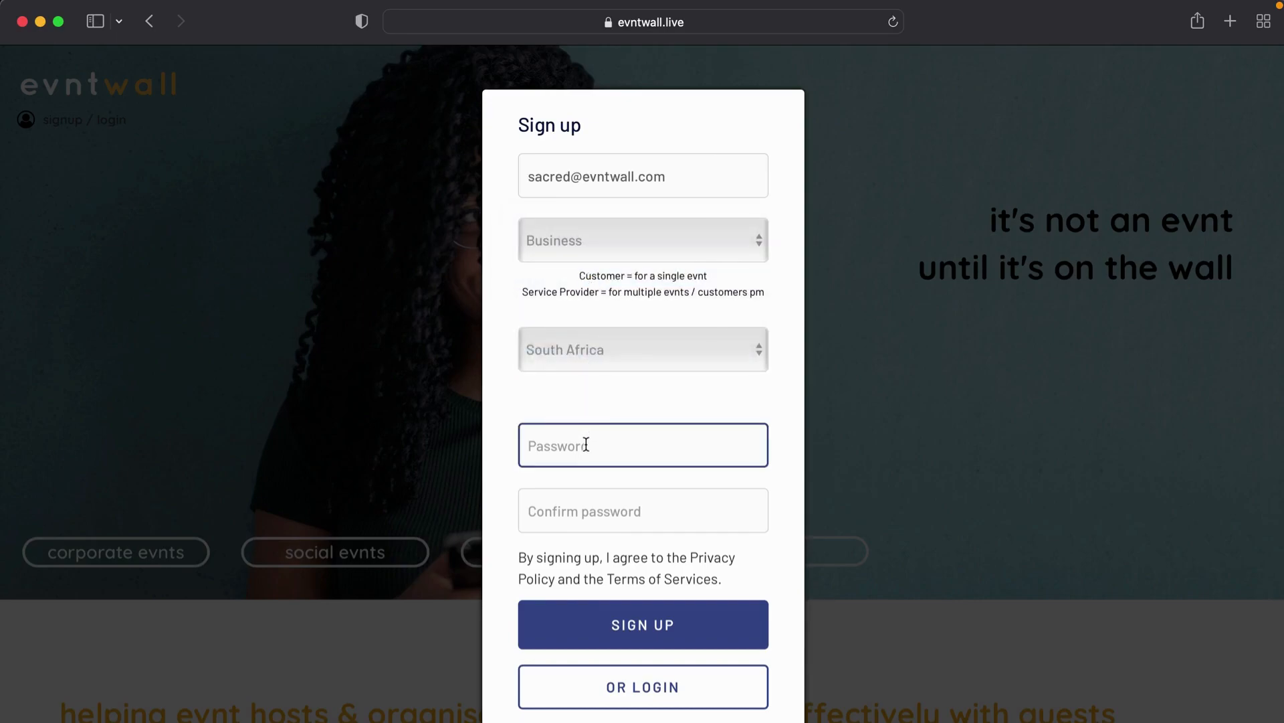
left_click(587, 290)
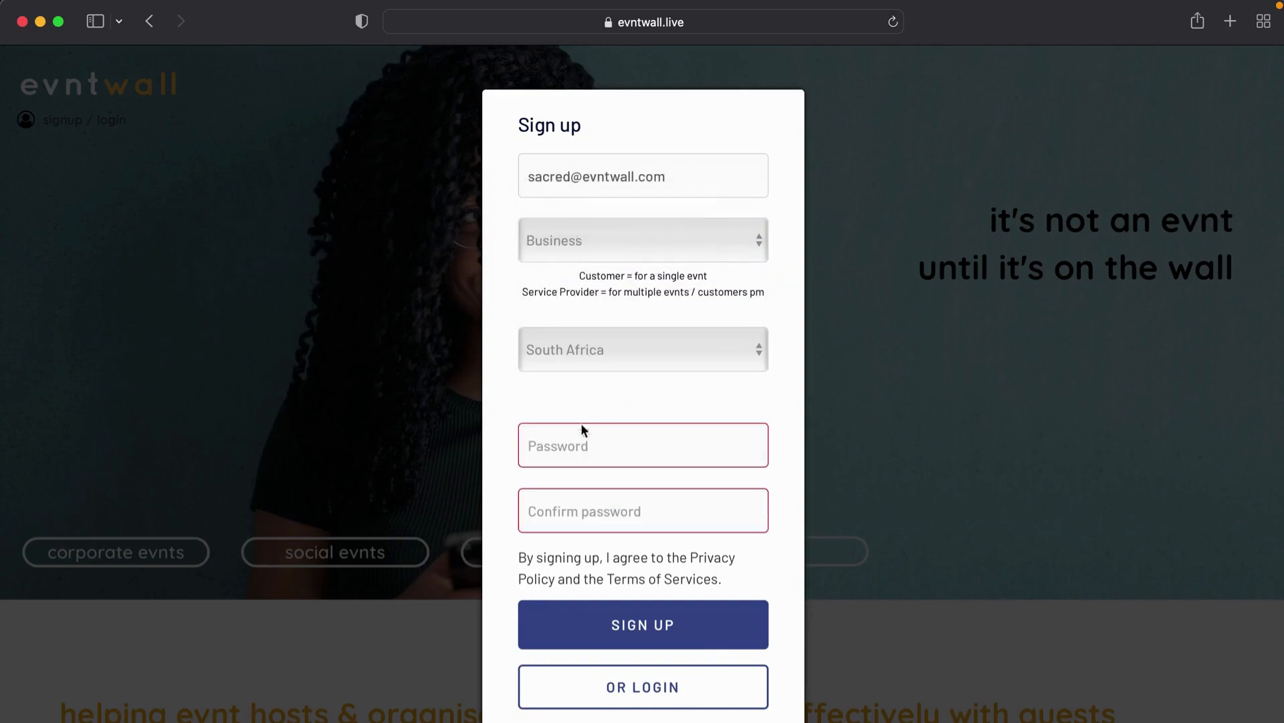
left_click(580, 440)
type("******")
left_click(559, 505)
type("*****")
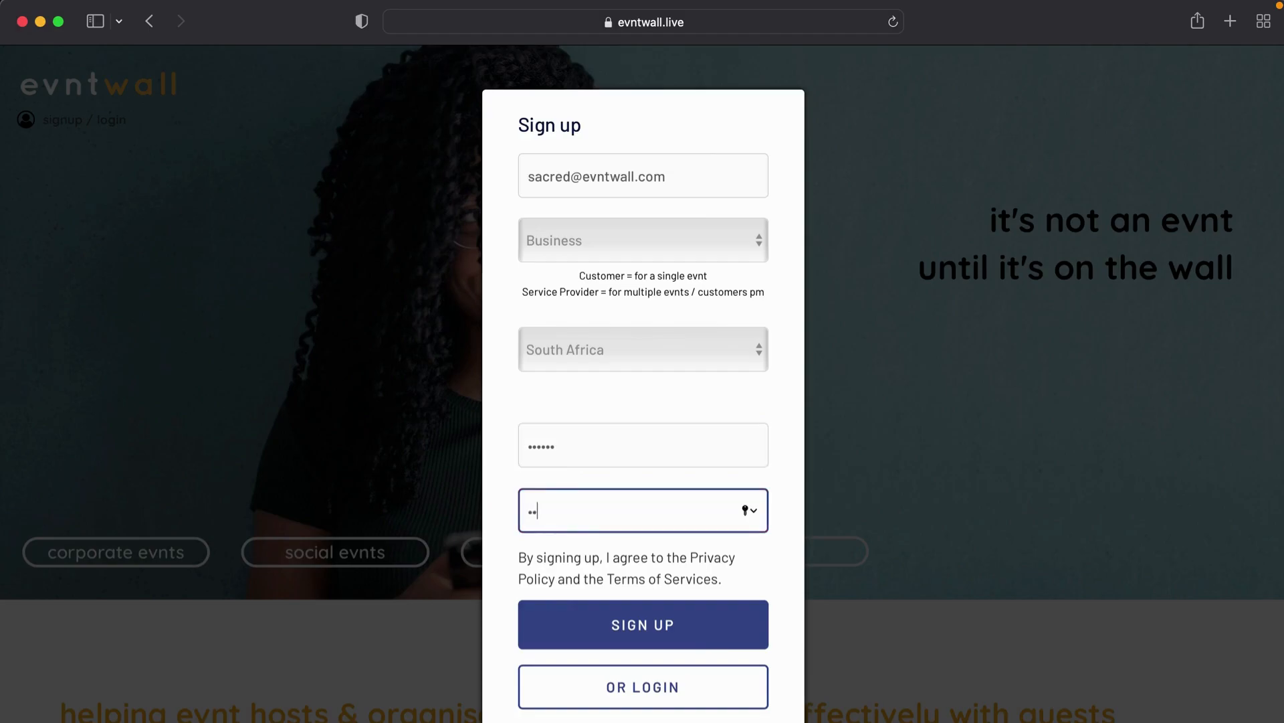
type("*")
left_click(603, 639)
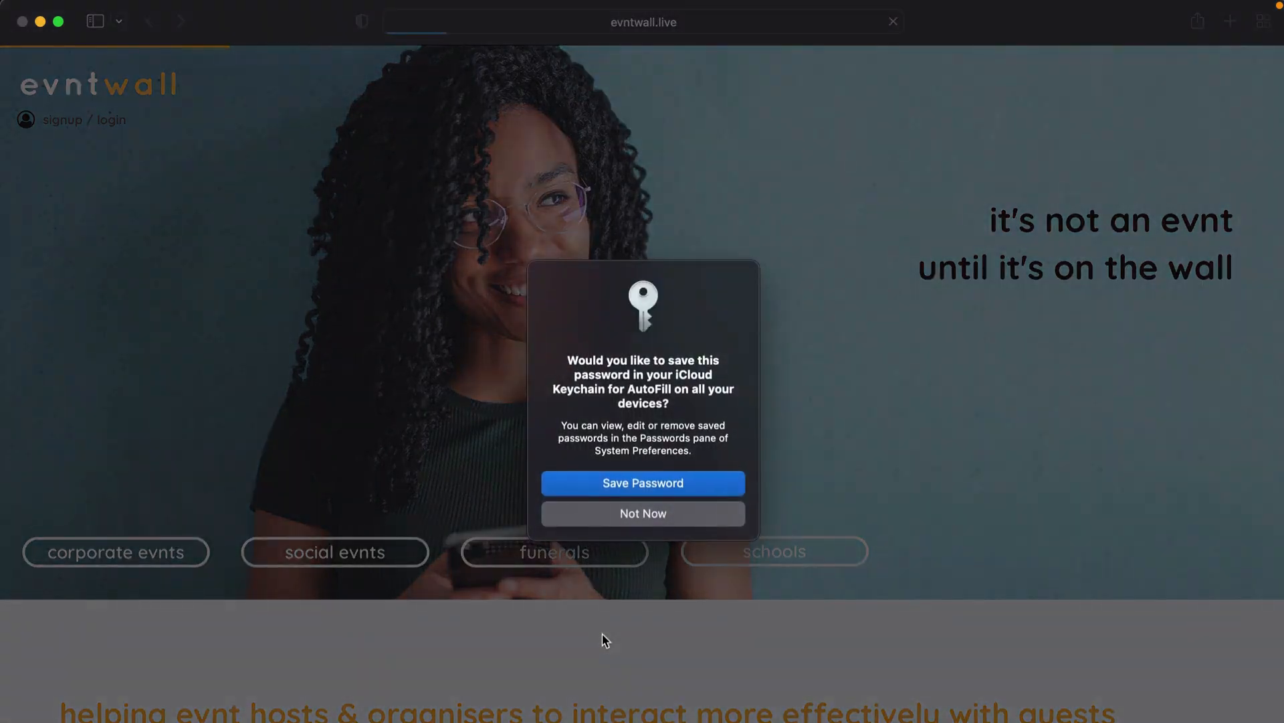
Step: Decline saving the password to the keychain so the User Profile page loads
left_click(652, 515)
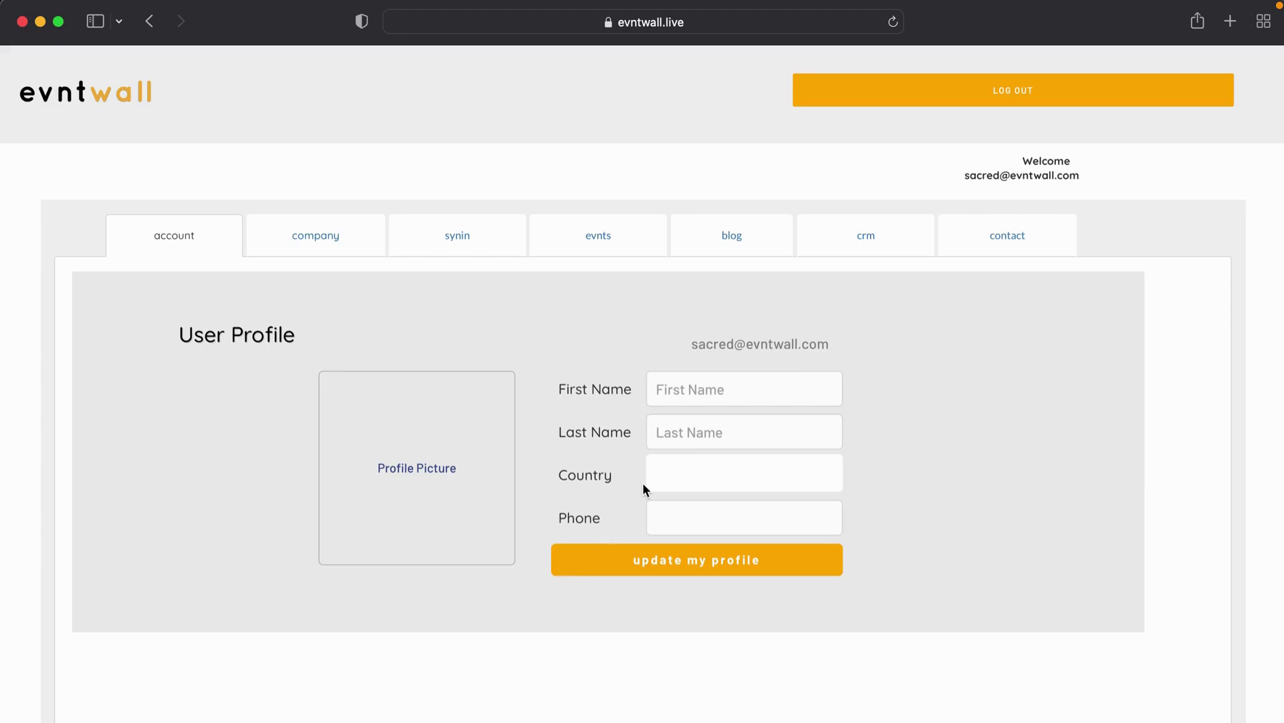
Step: Fill the User Profile first name, last name and phone fields, then update the profile
left_click(707, 390)
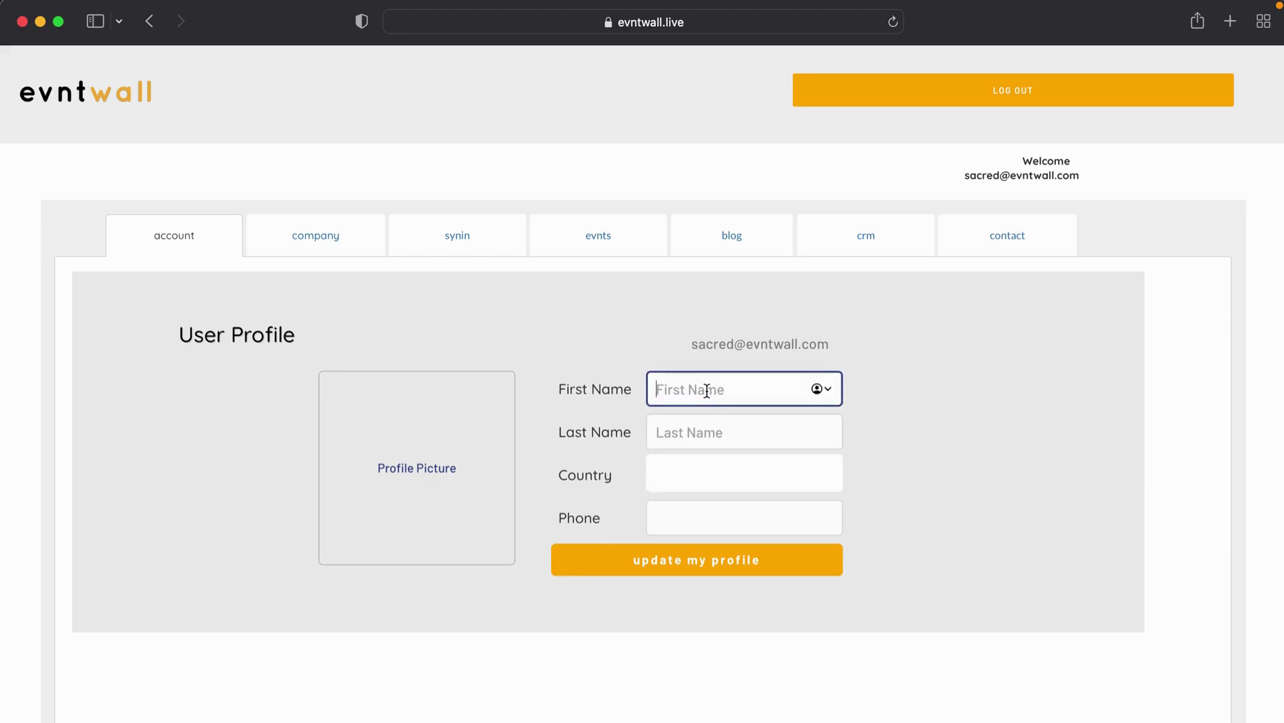
key("super+l")
key("Escape")
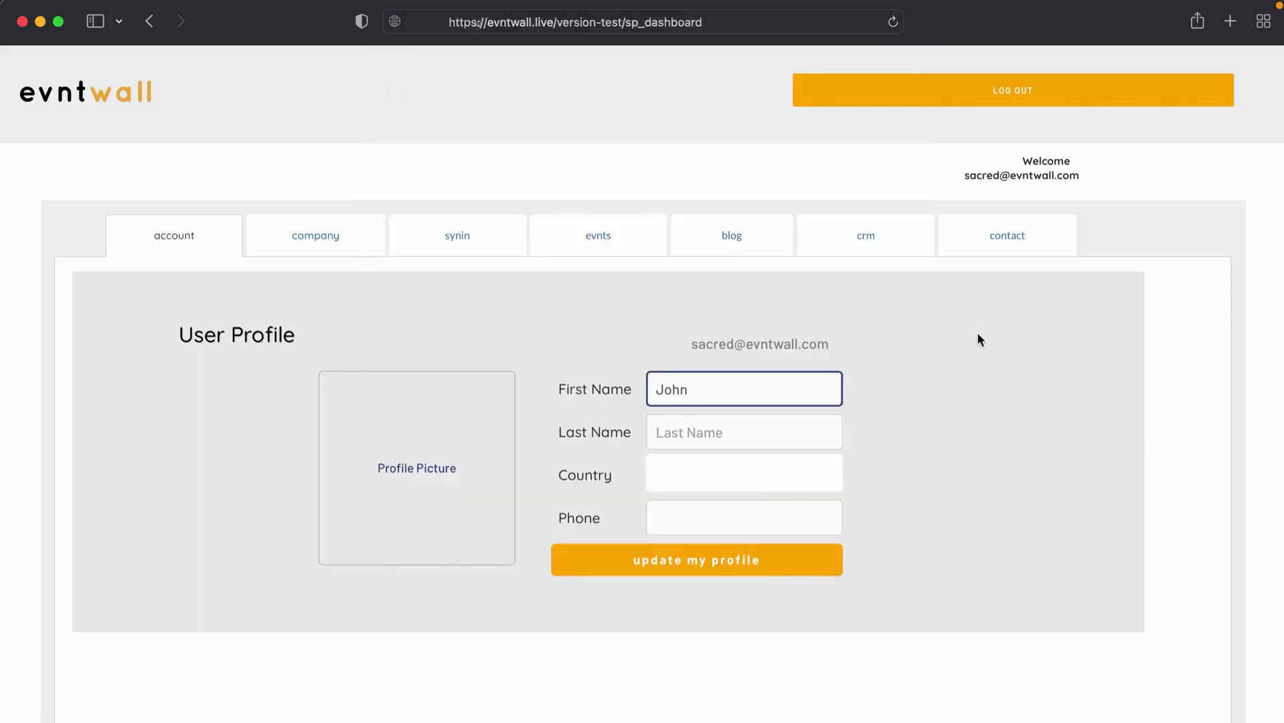
left_click(759, 436)
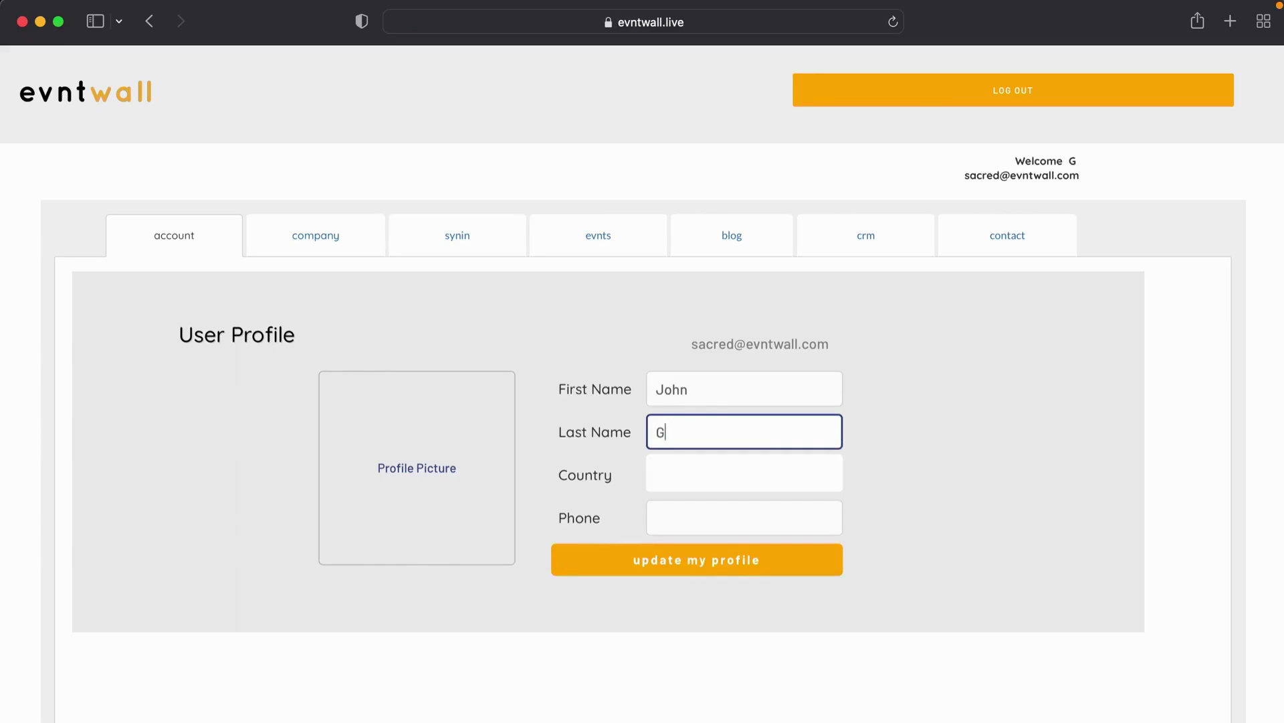
left_click(750, 477)
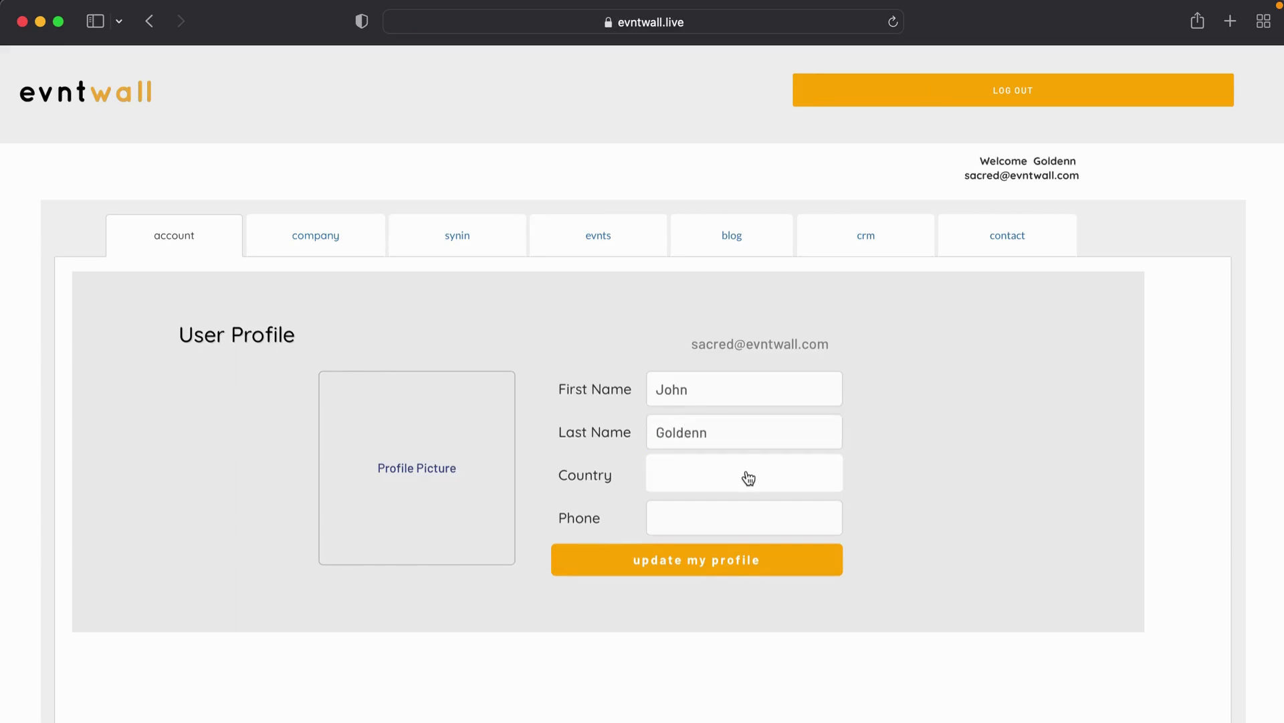
left_click(654, 564)
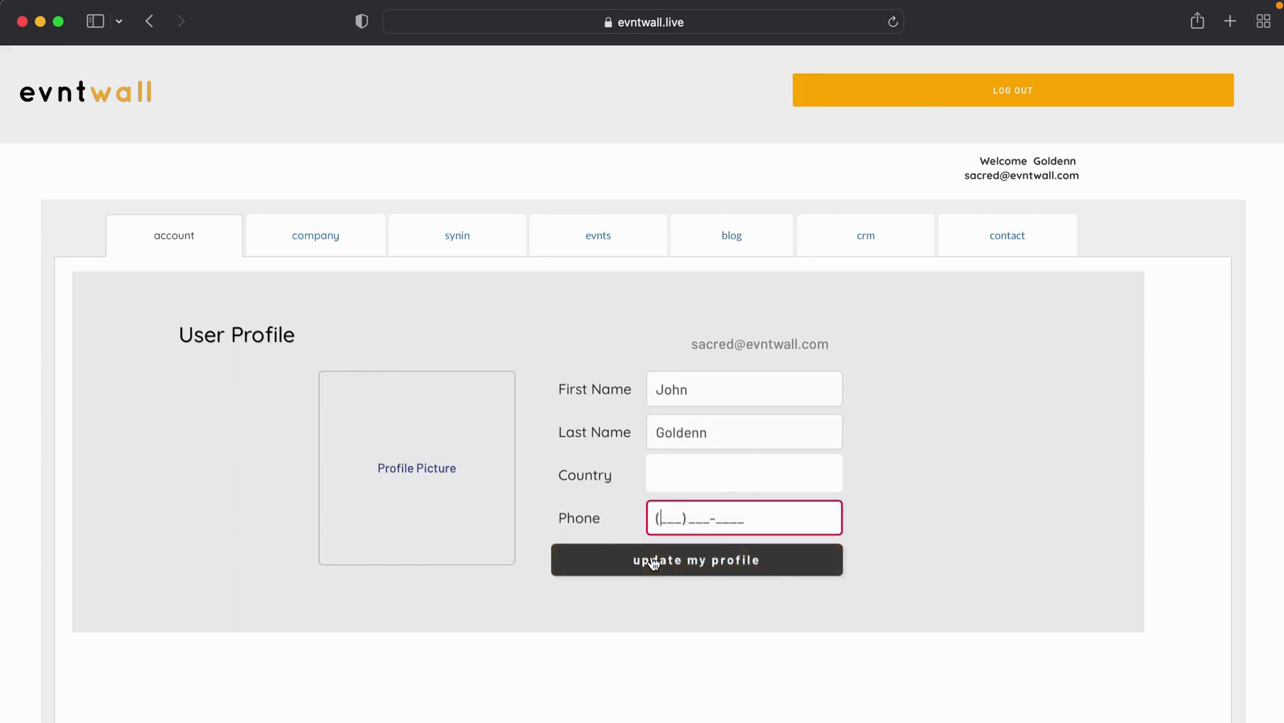
type("0123456789")
left_click(627, 563)
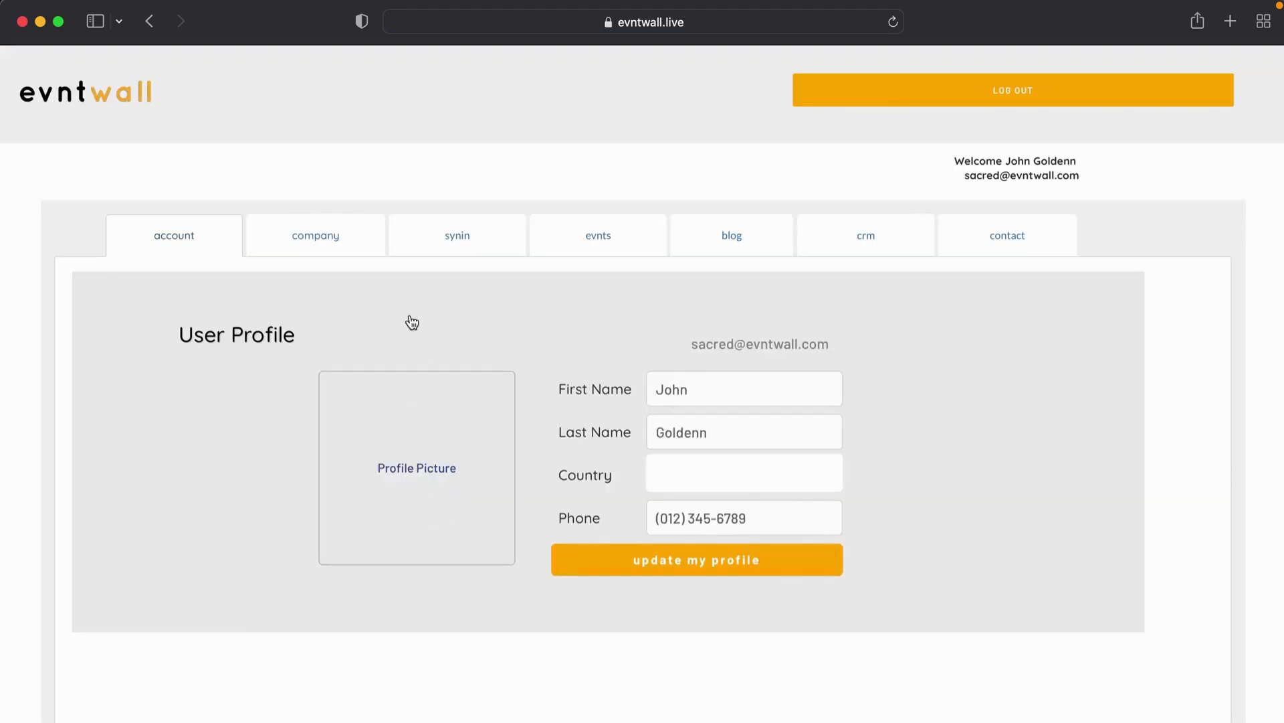
Step: Switch to the company tab and look over the empty Company Profile form
left_click(317, 239)
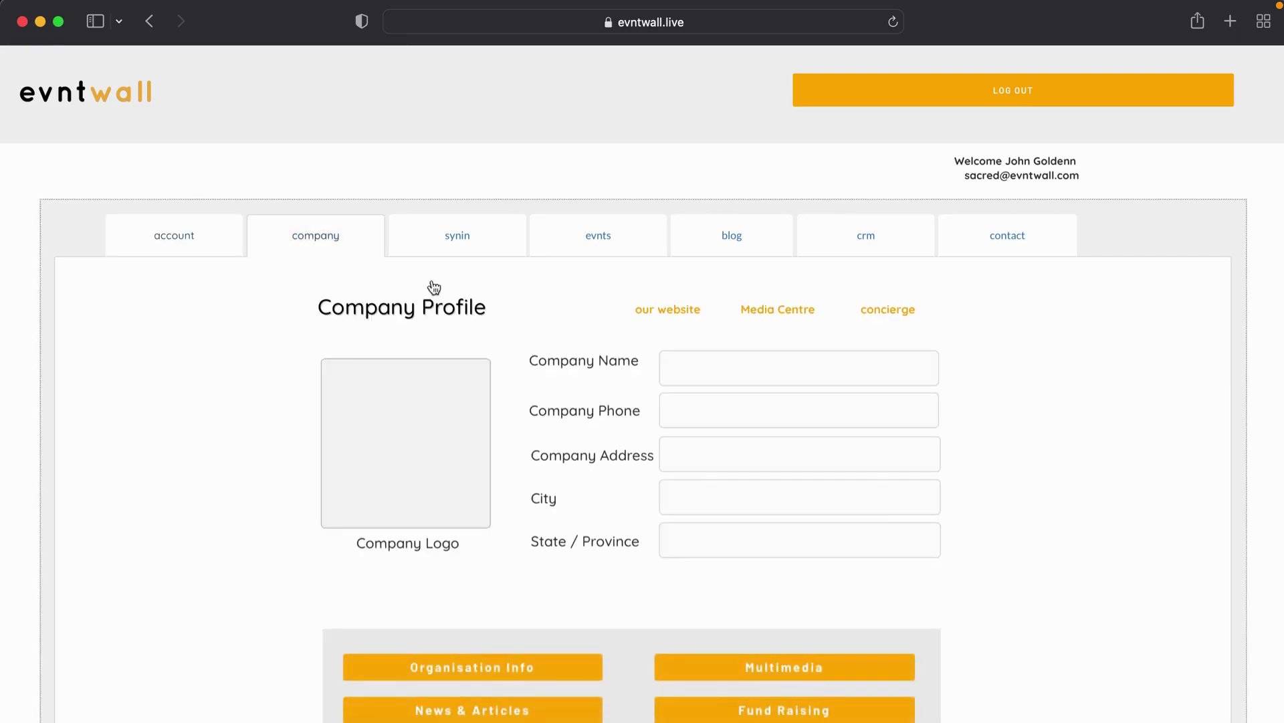
scroll(714, 513, "down", 7)
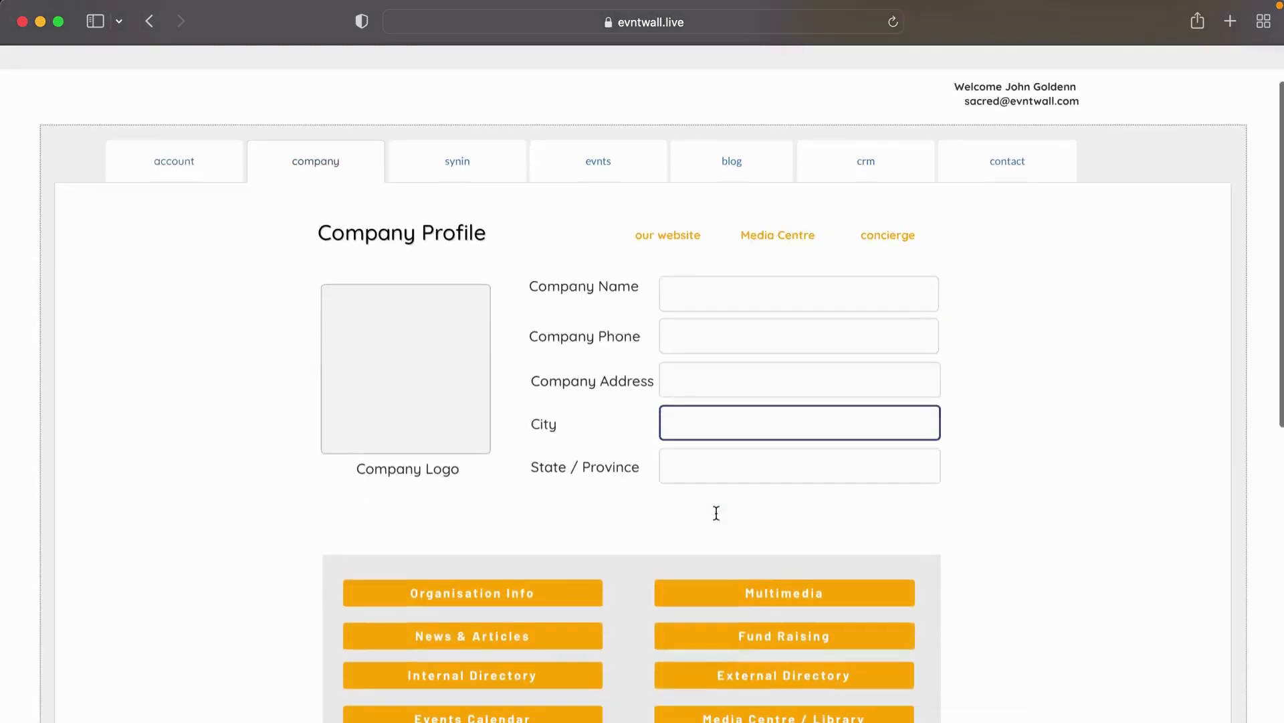
scroll(717, 520, "up", 3)
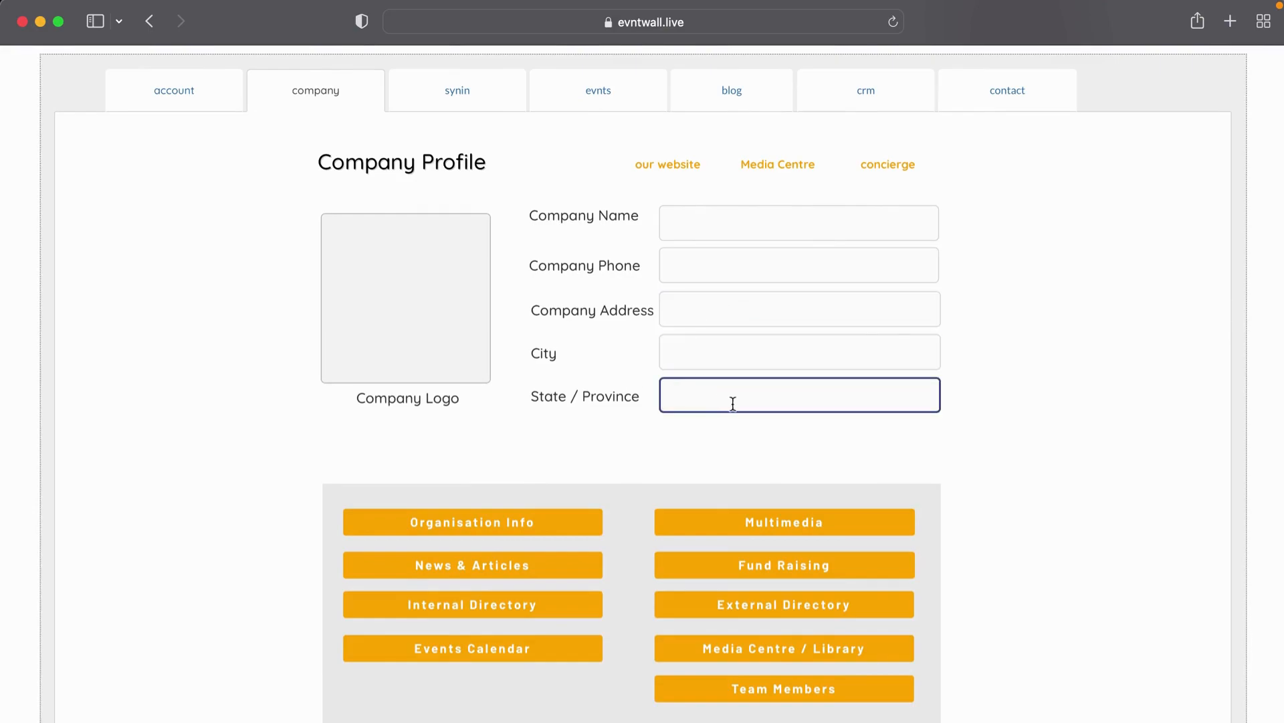
scroll(599, 472, "down", 5)
left_click(506, 281)
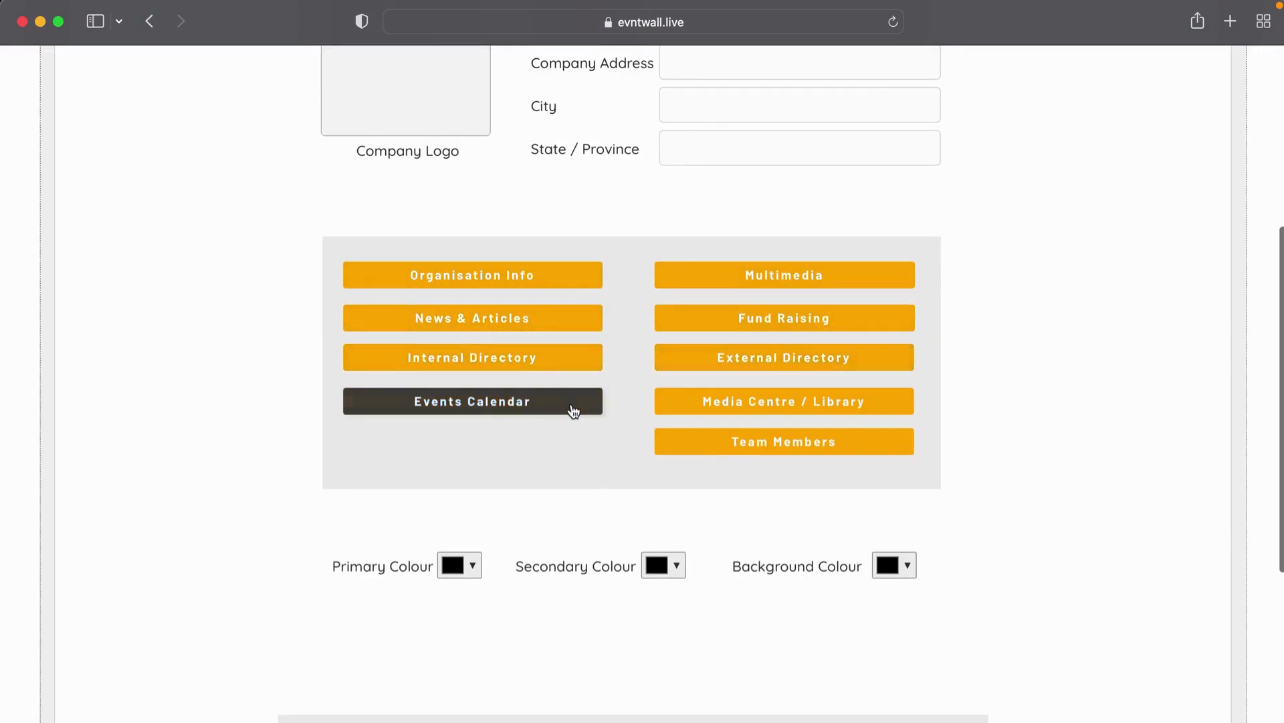
scroll(710, 285, "up", 5)
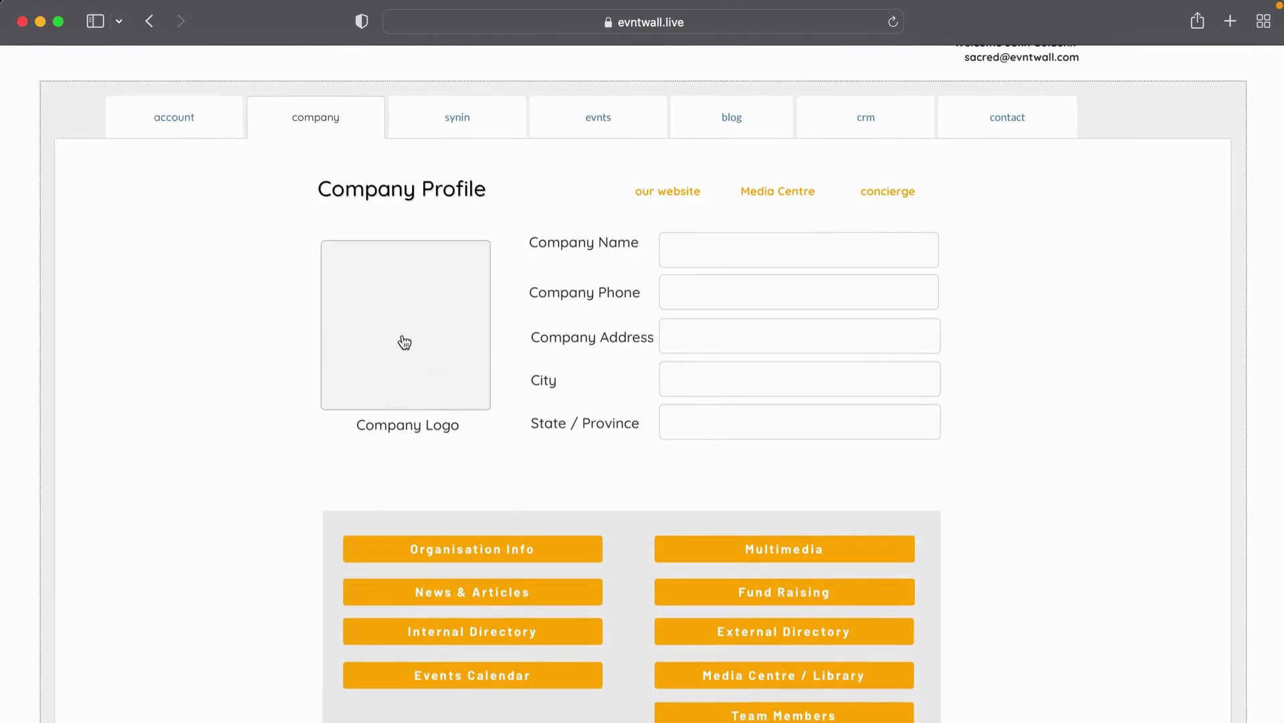
Step: Choose School Logo.jpeg from Sacred Heart > Logo and upload it as the company logo
left_click(415, 326)
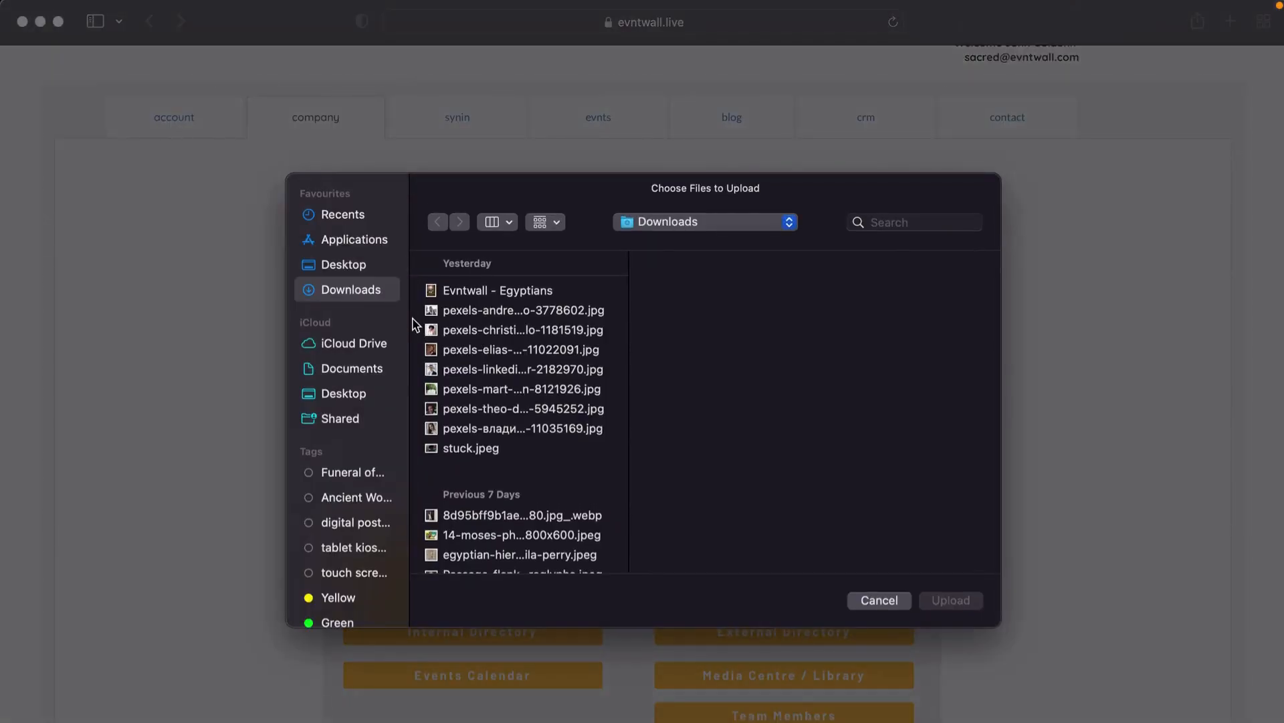
left_click(656, 226)
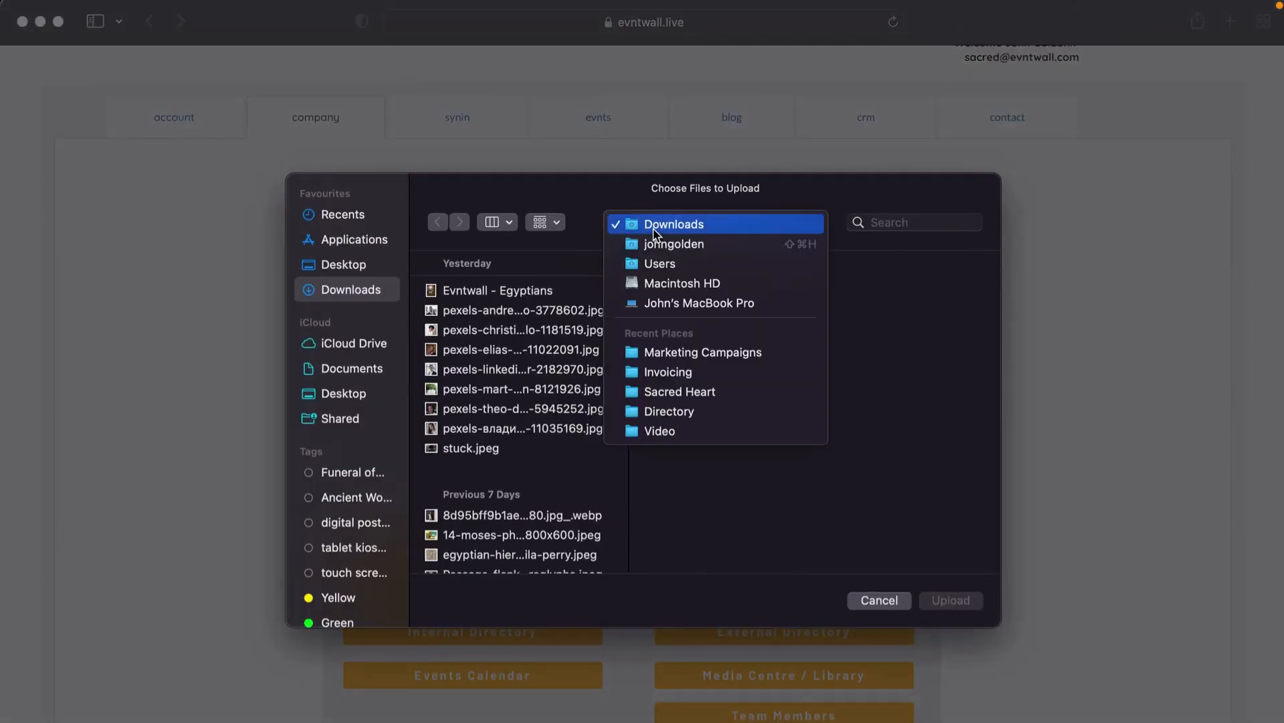
left_click(689, 392)
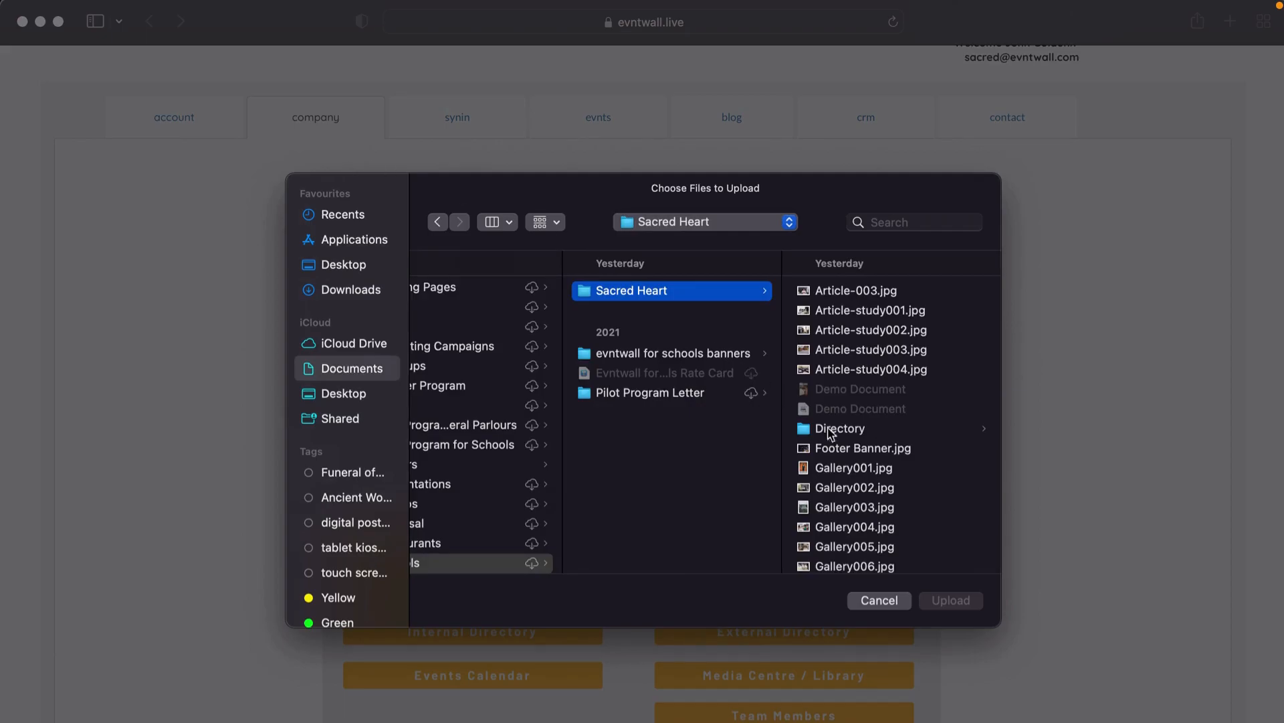
scroll(866, 393, "down", 5)
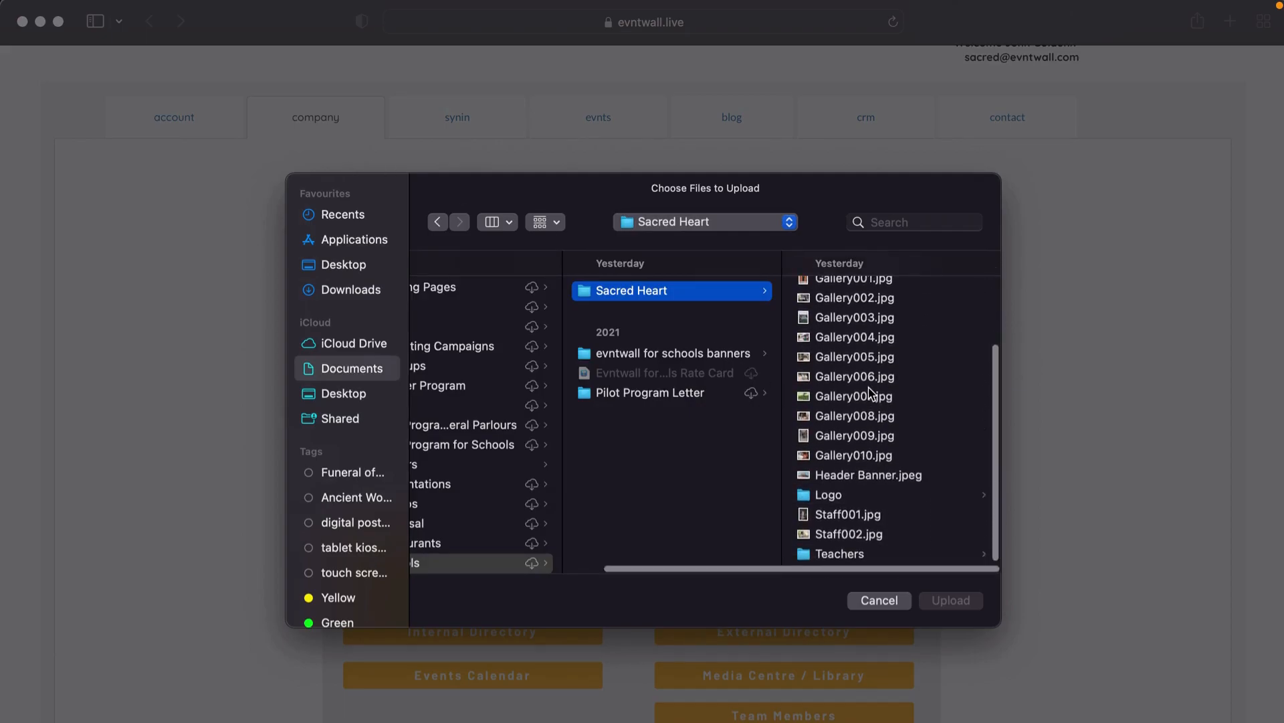
left_click(824, 498)
left_click(841, 292)
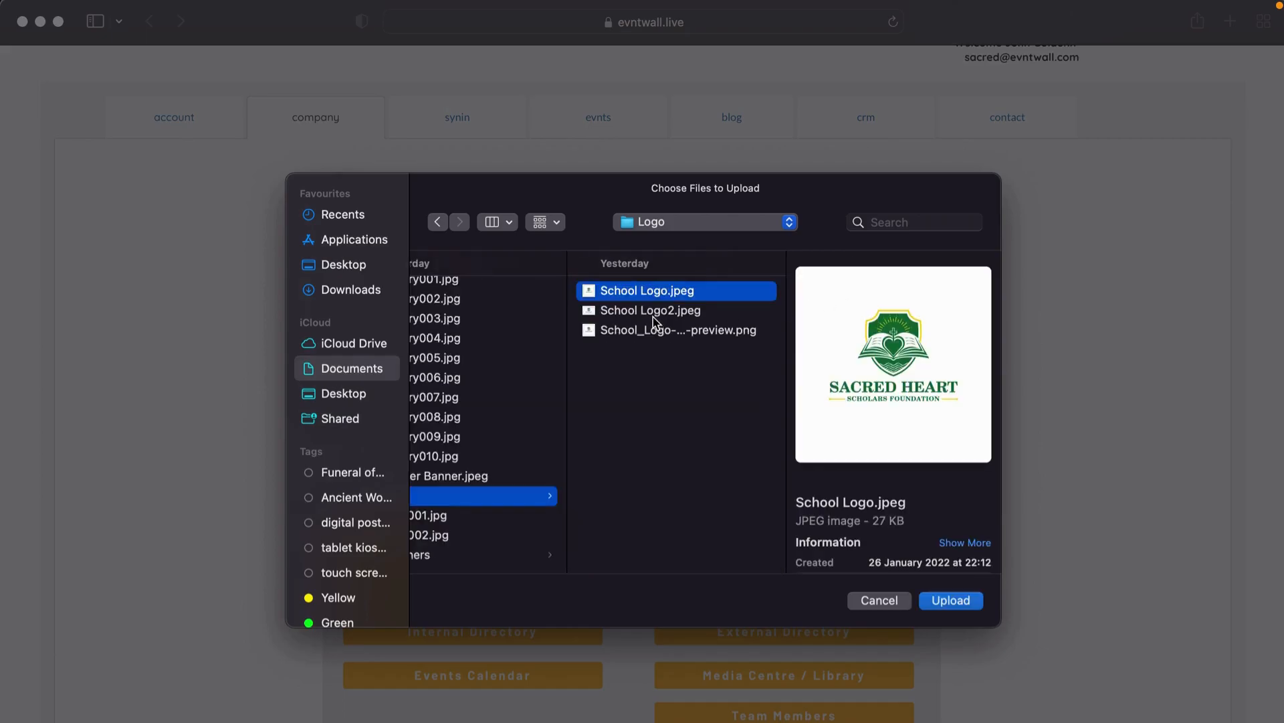
left_click(653, 315)
left_click(641, 333)
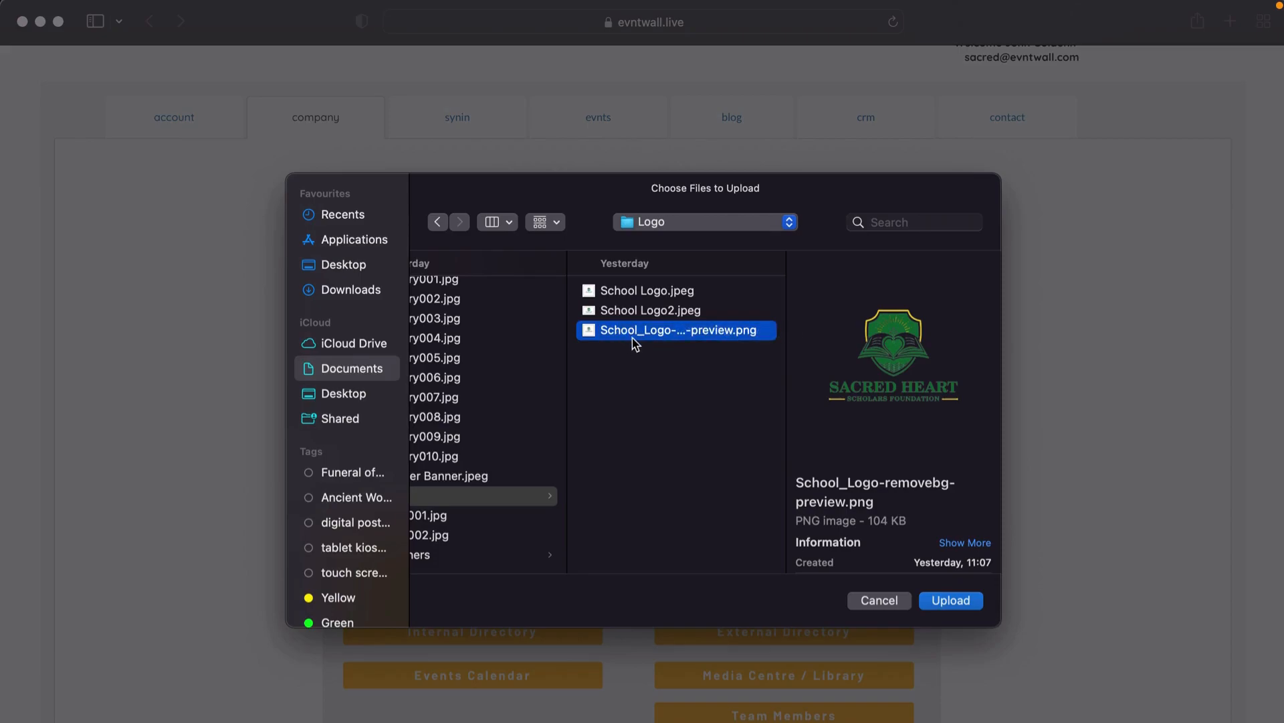
left_click(628, 299)
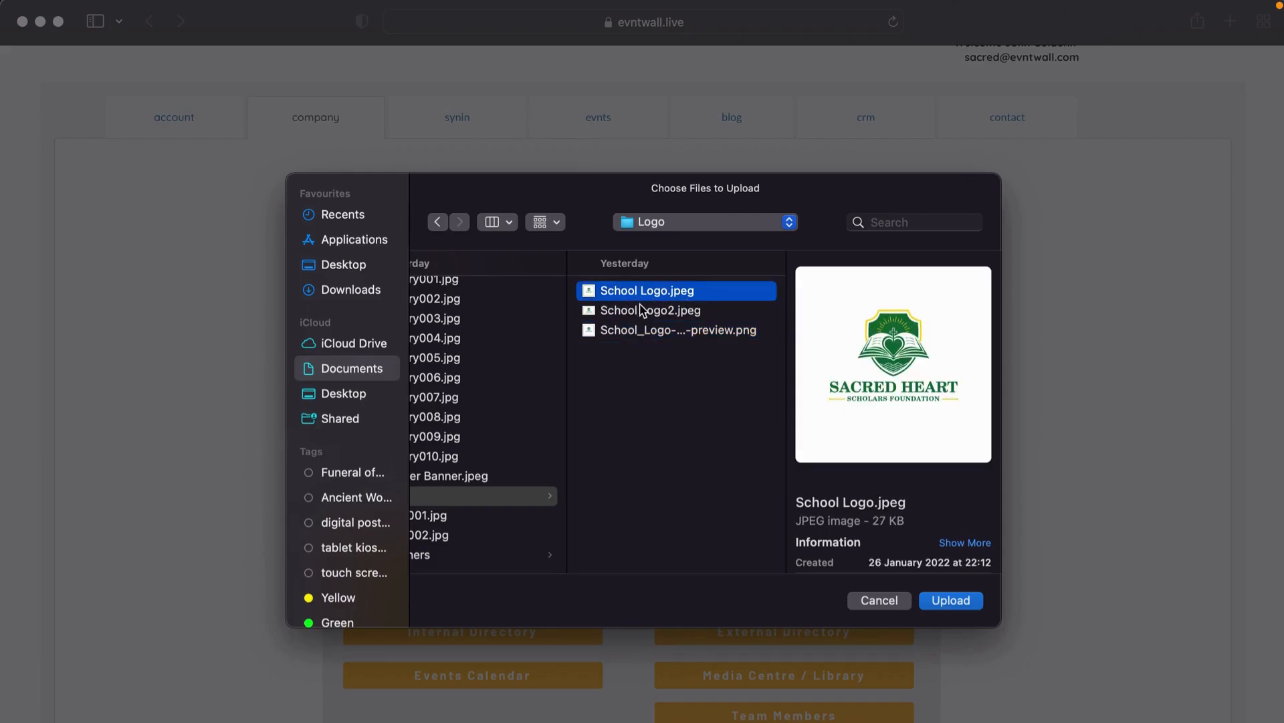
left_click(943, 600)
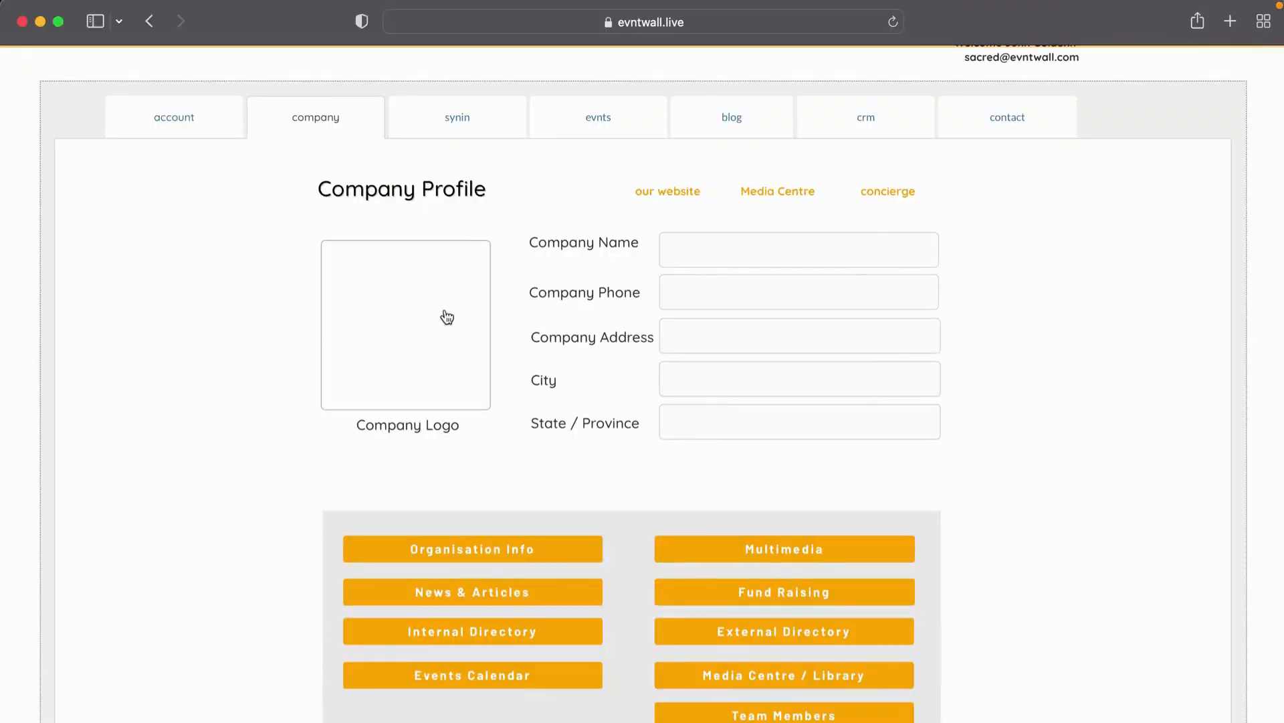
Step: Enter 'Sacred Heart Secondary School' as the company name
left_click(754, 248)
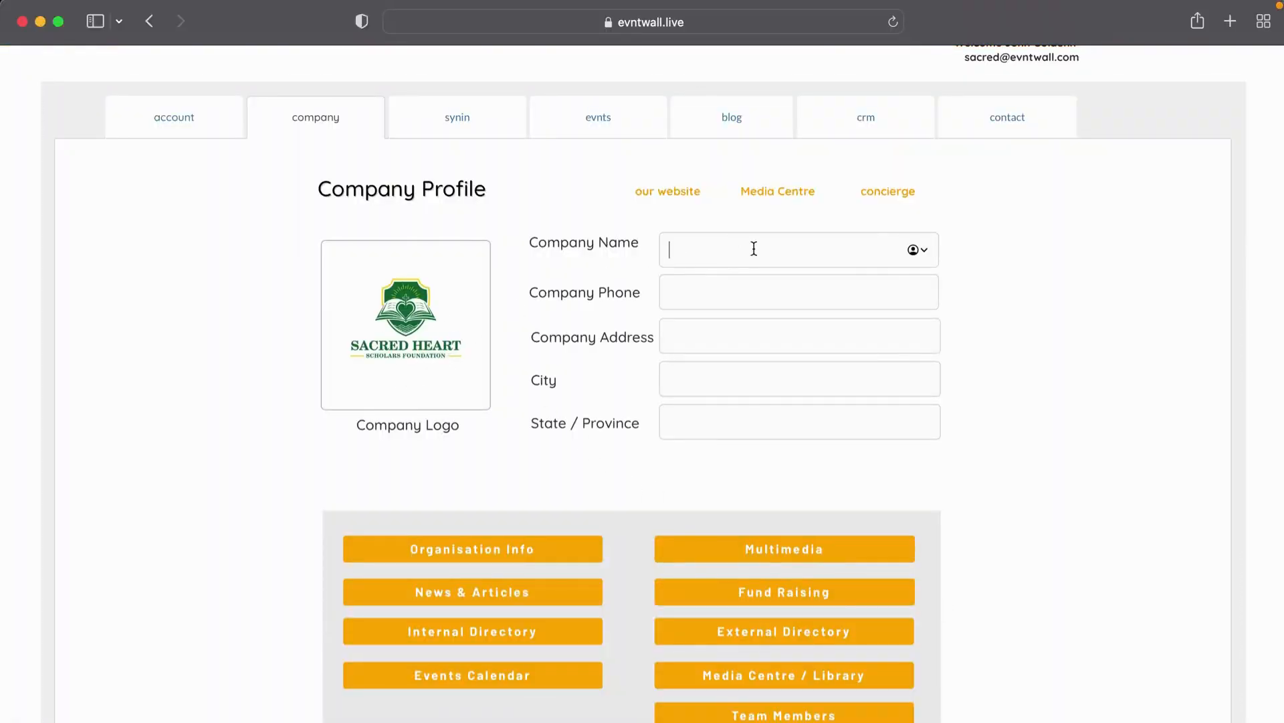
type("Sacred Heart Secondary School")
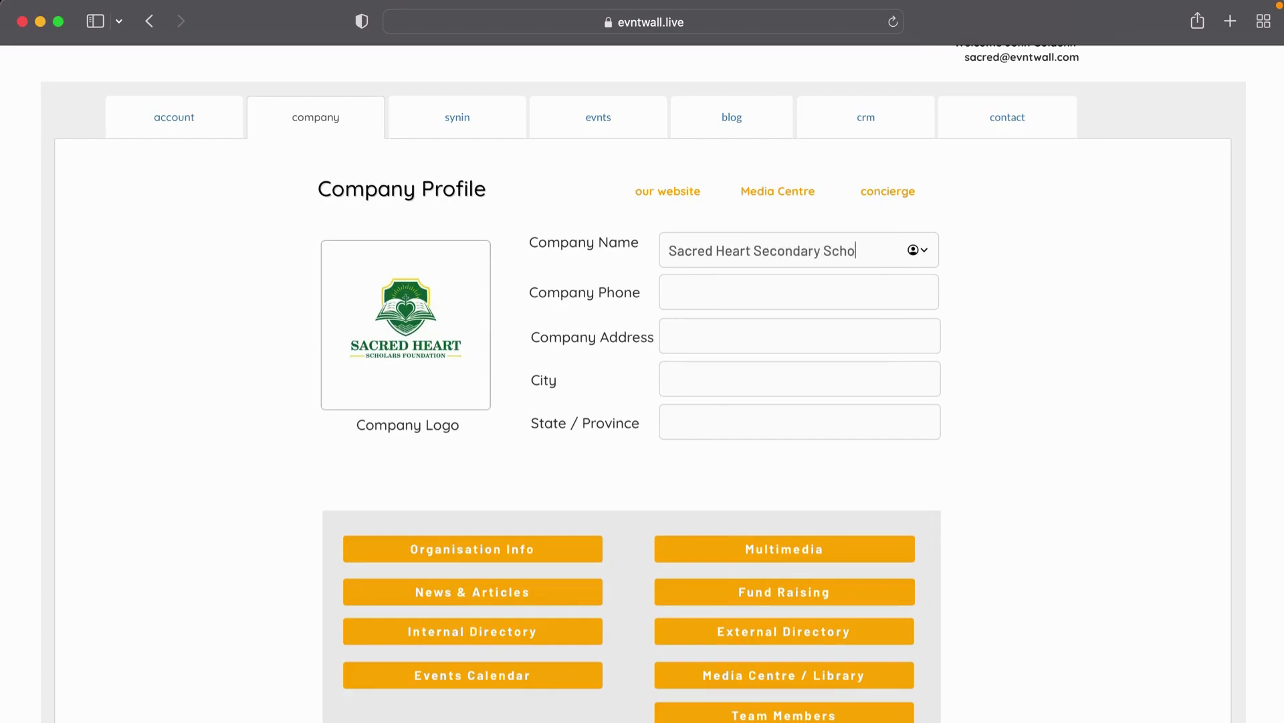
Step: Fill in the company phone, street address, city Johannesburg and province Gaauteng
left_click(717, 285)
type("1234567890")
left_click(702, 330)
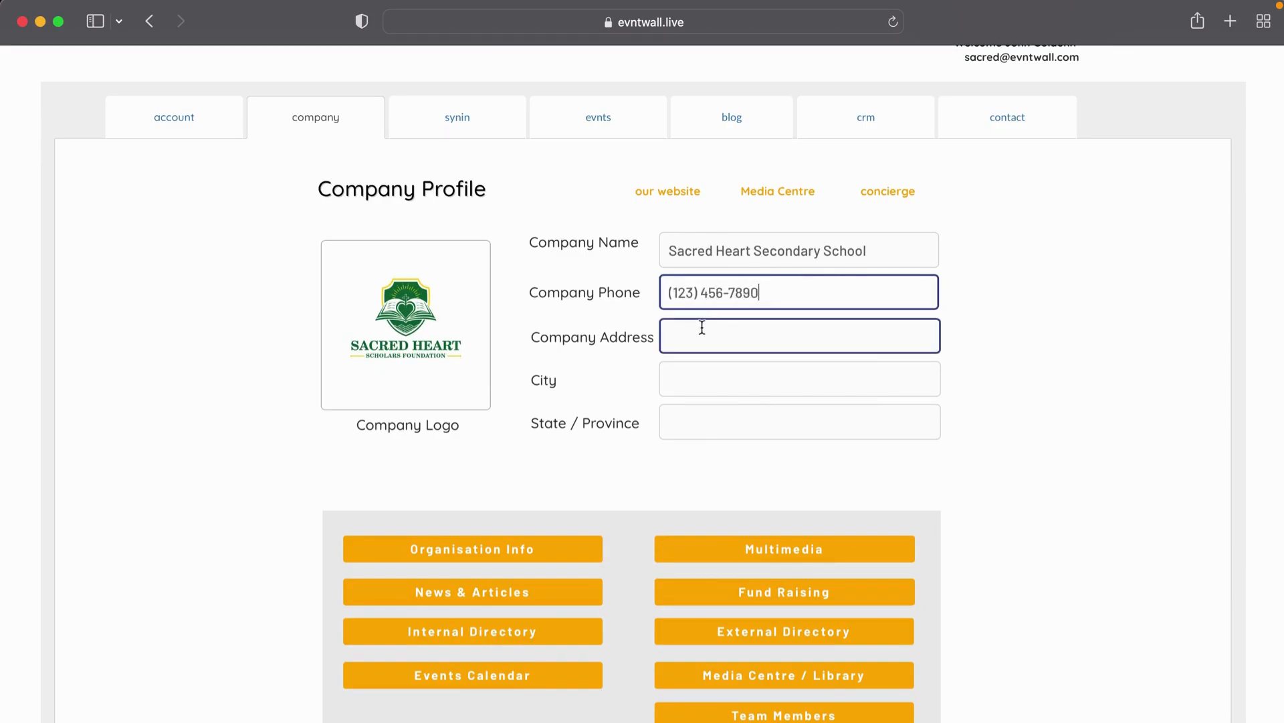
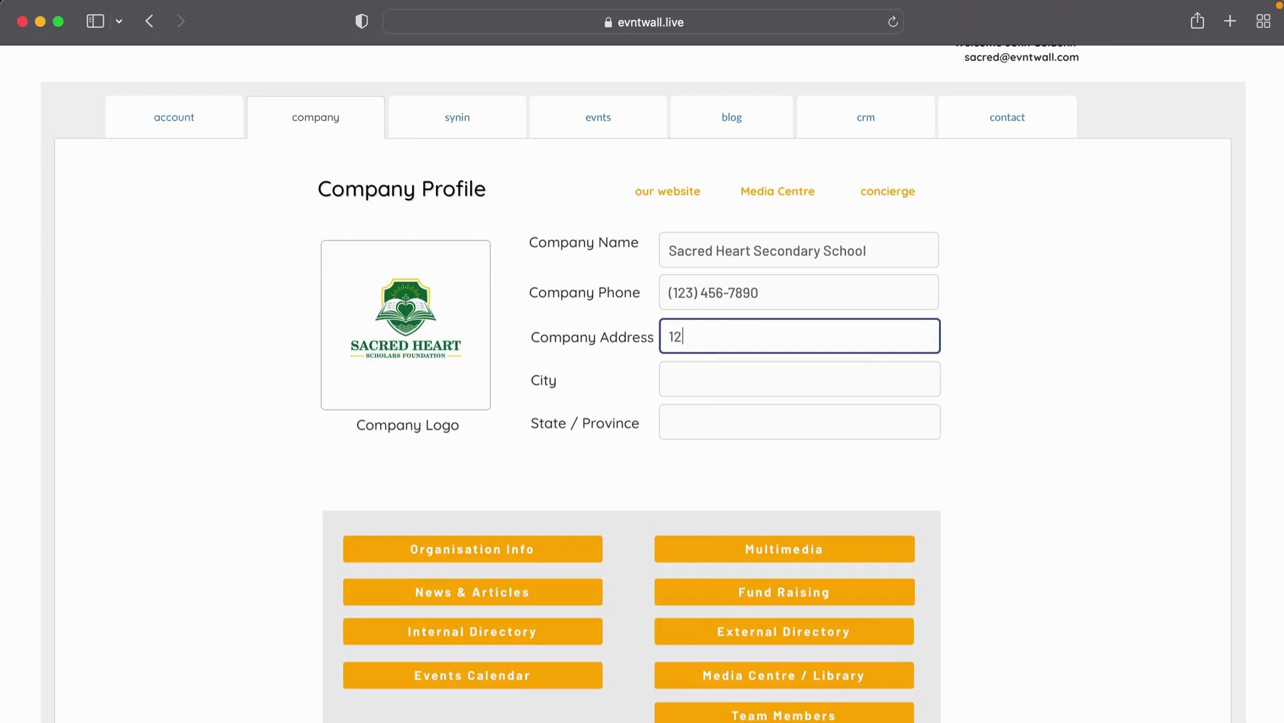
left_click(697, 379)
type("Johannesburg")
left_click(700, 426)
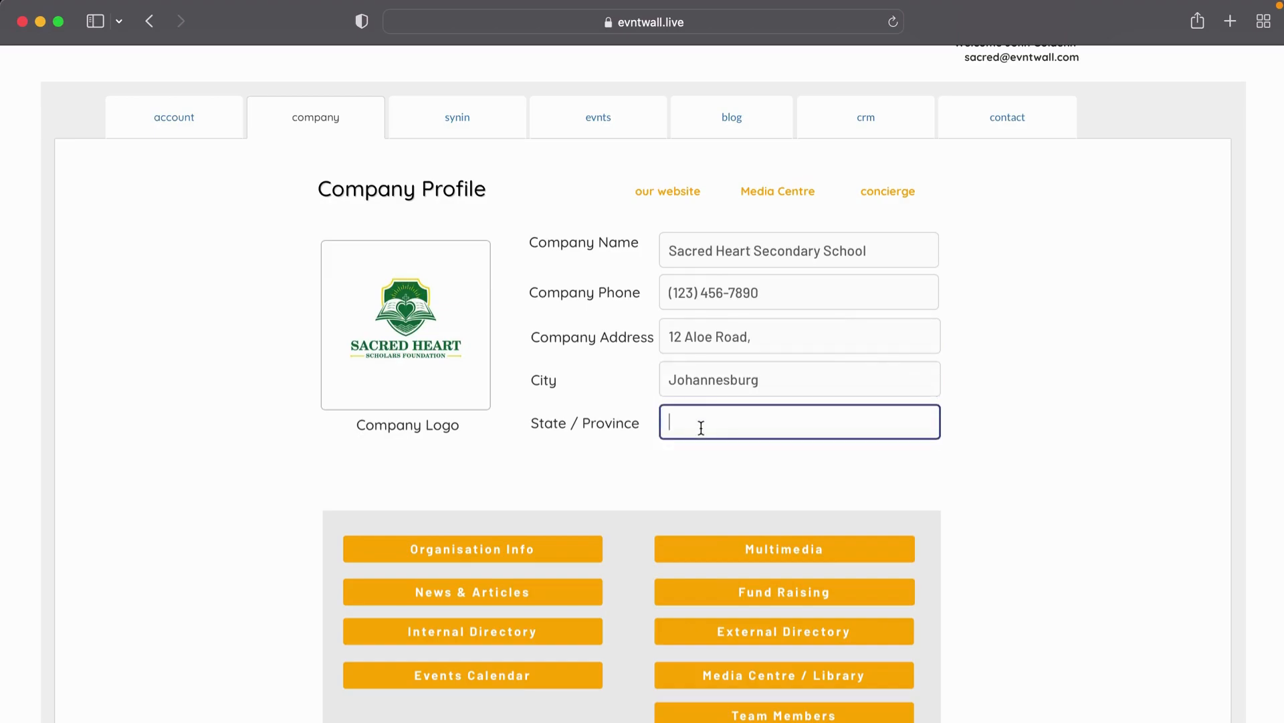
type("Gaauteng")
left_click(647, 483)
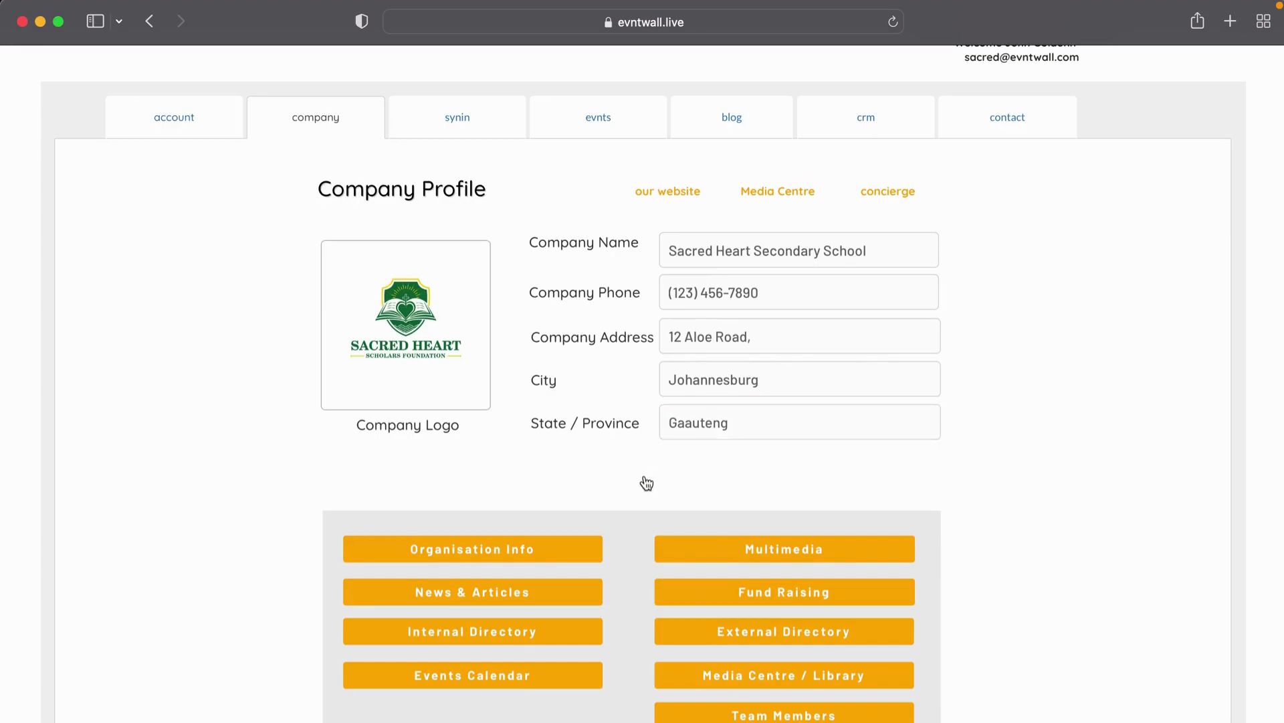
Step: Submit the school's details with 'update my company profile' and check the reloaded form
scroll(646, 483, "down", 3)
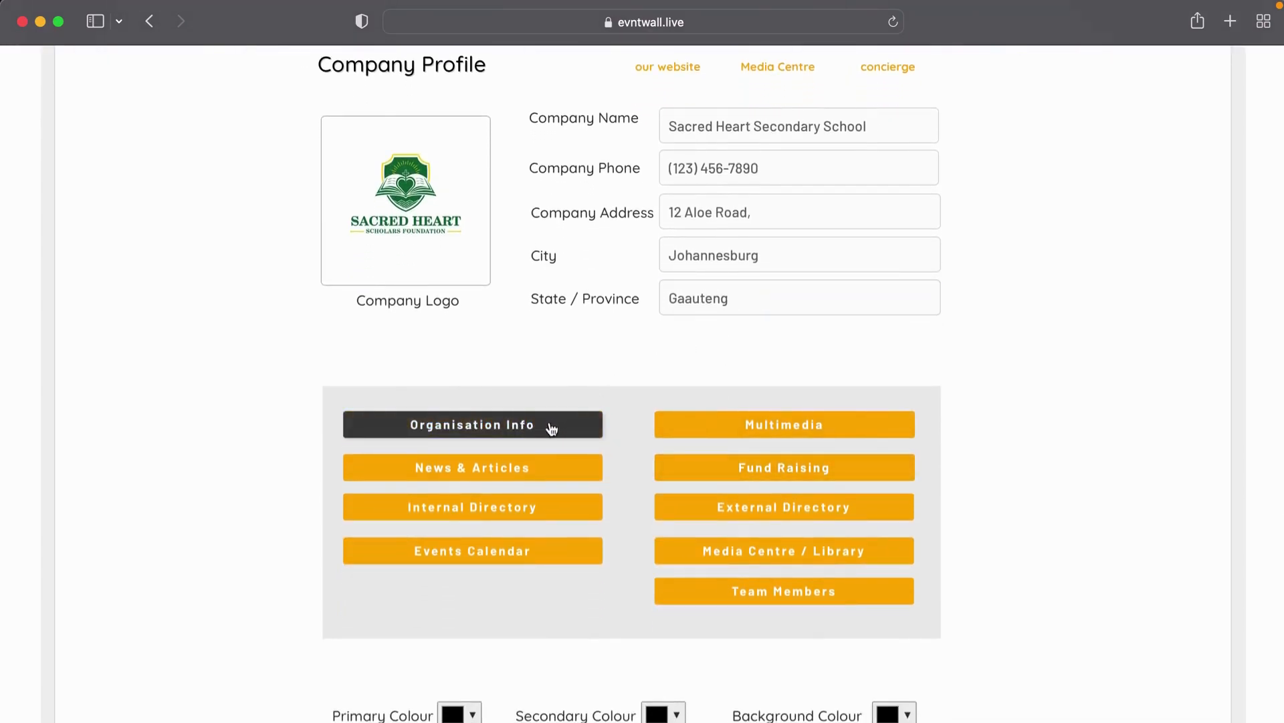
scroll(556, 512, "down", 5)
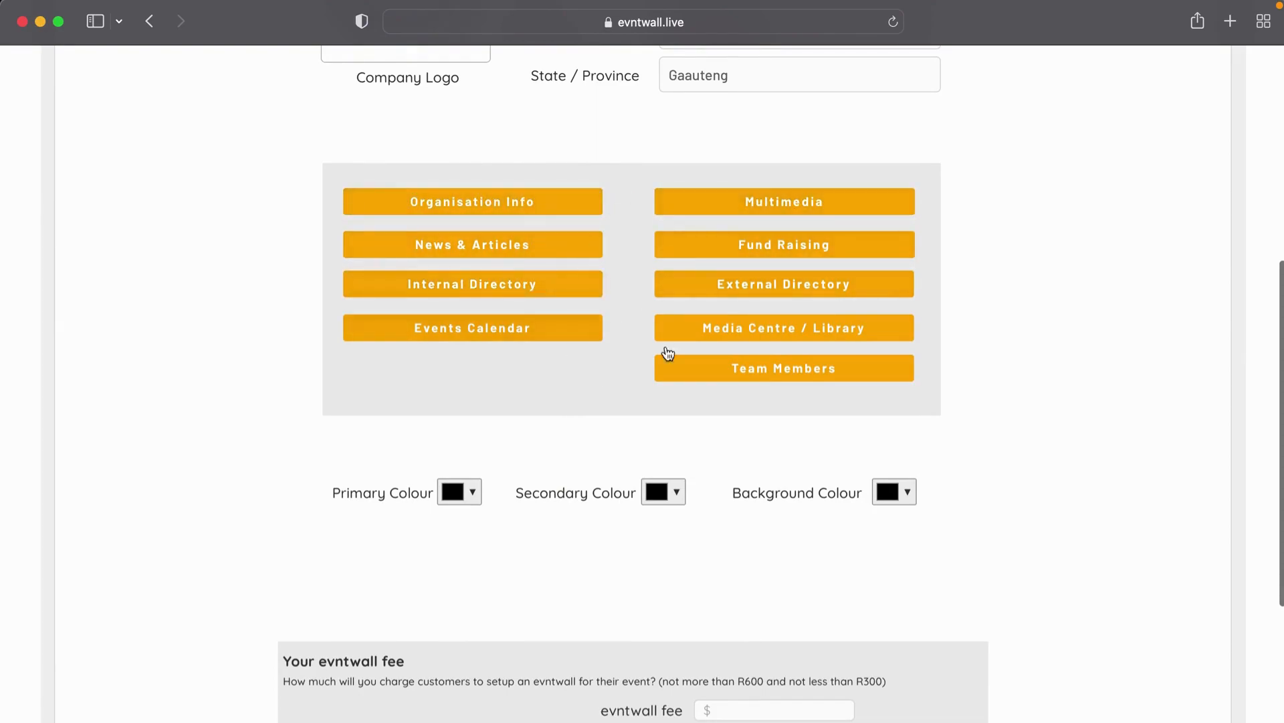
scroll(569, 415, "down", 3)
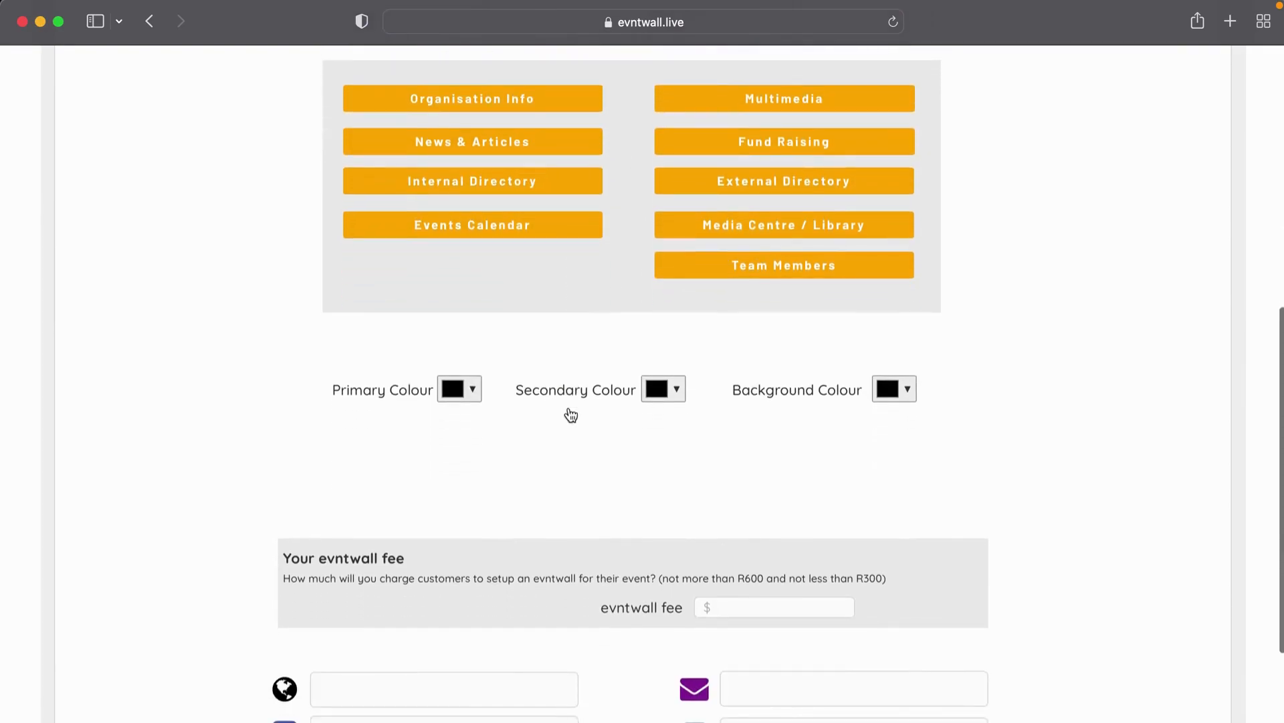
scroll(566, 218, "up", 3)
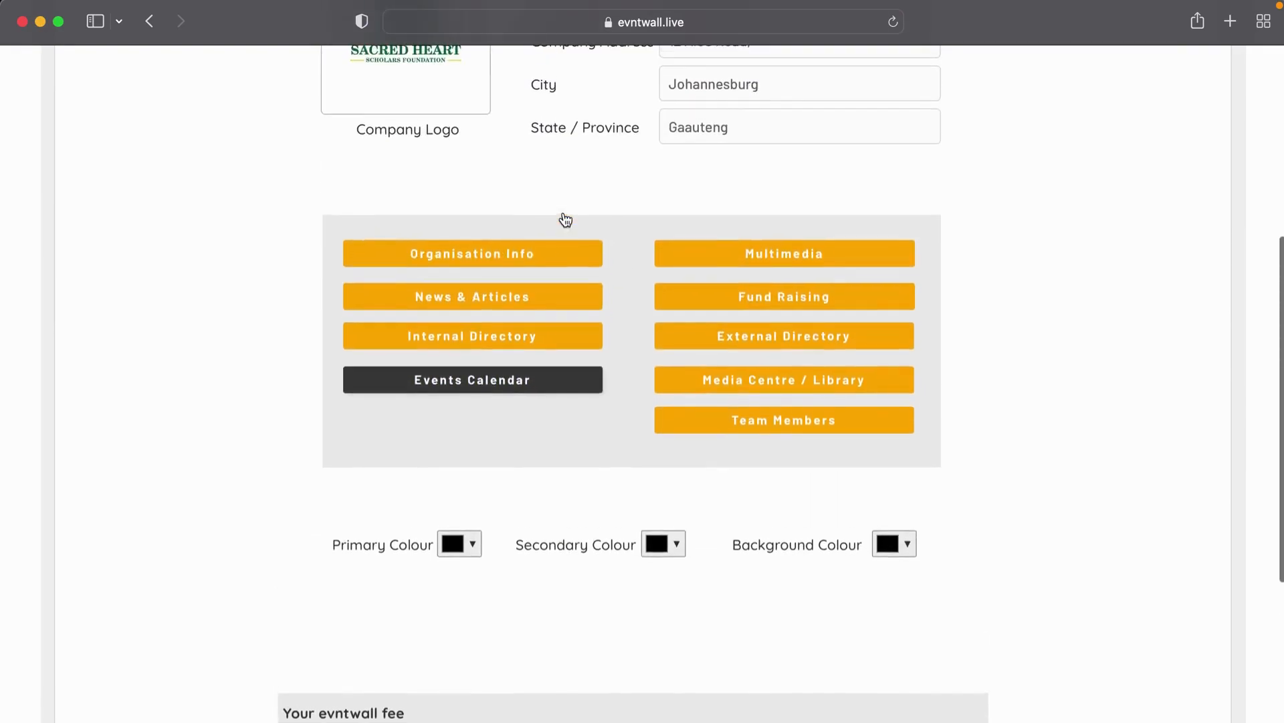
scroll(502, 451, "down", 10)
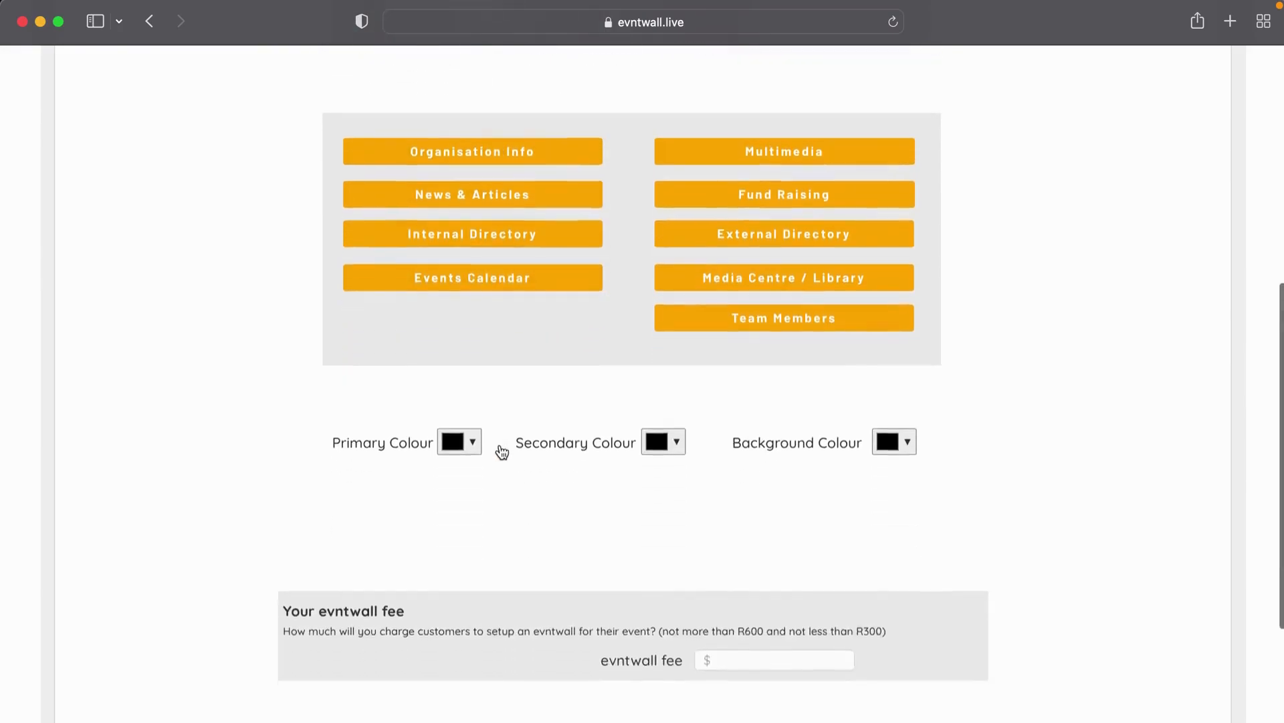
left_click(501, 445)
scroll(501, 445, "down", 2)
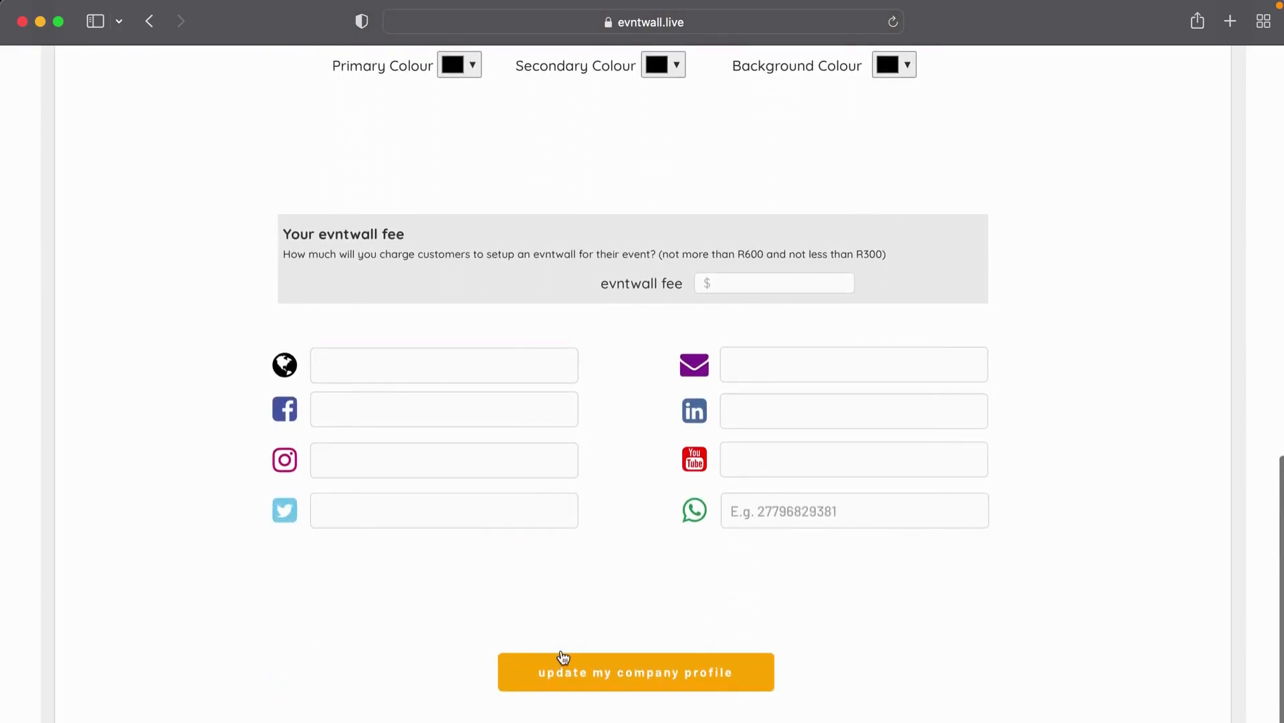
left_click(645, 674)
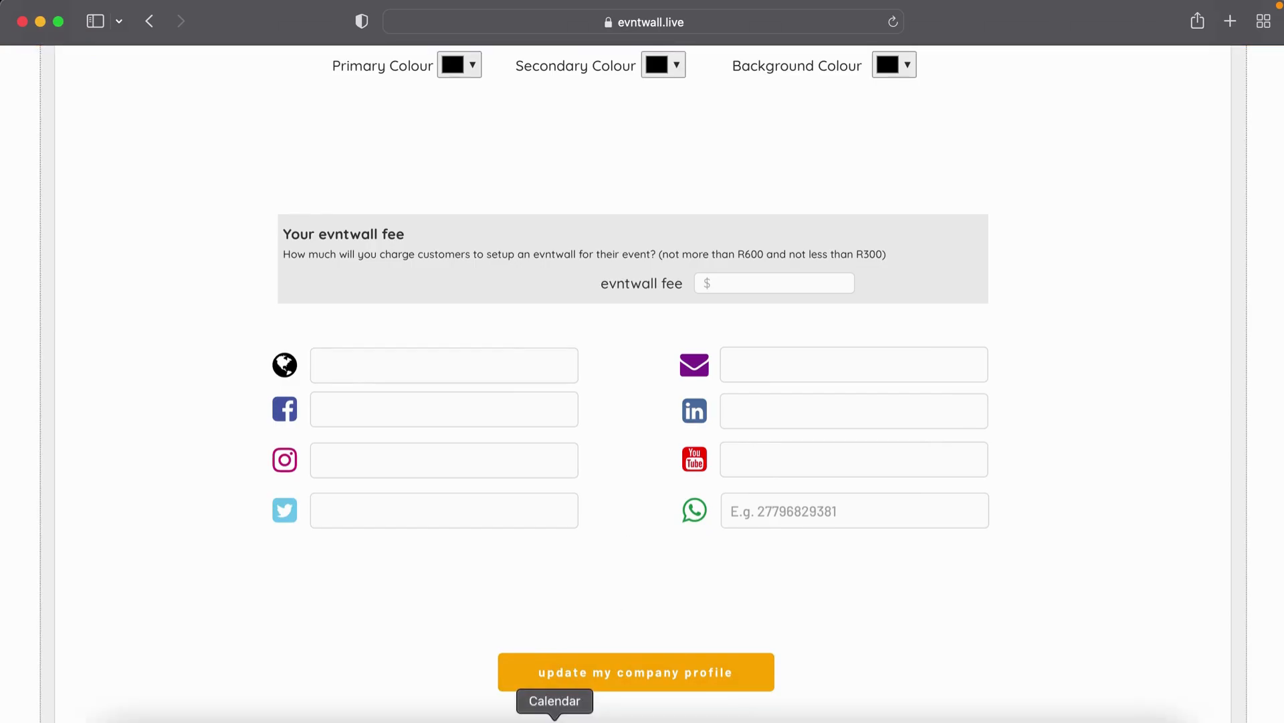
scroll(590, 646, "up", 7)
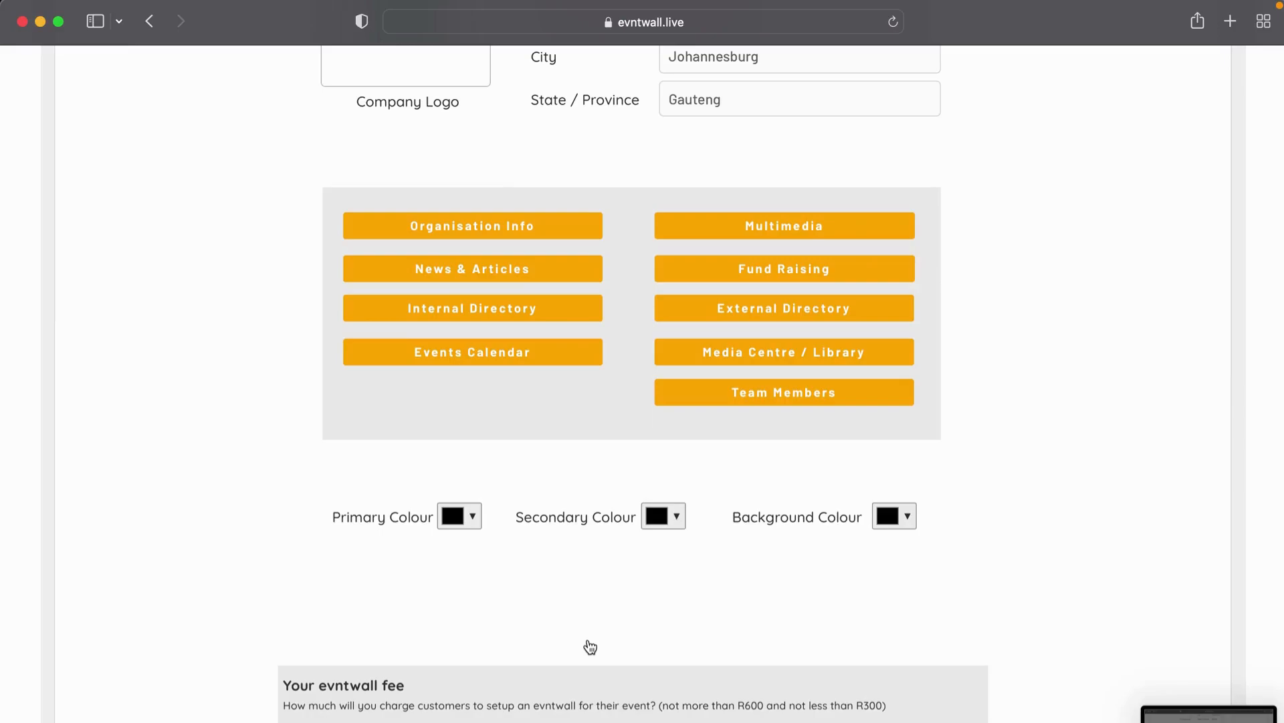
scroll(590, 647, "up", 3)
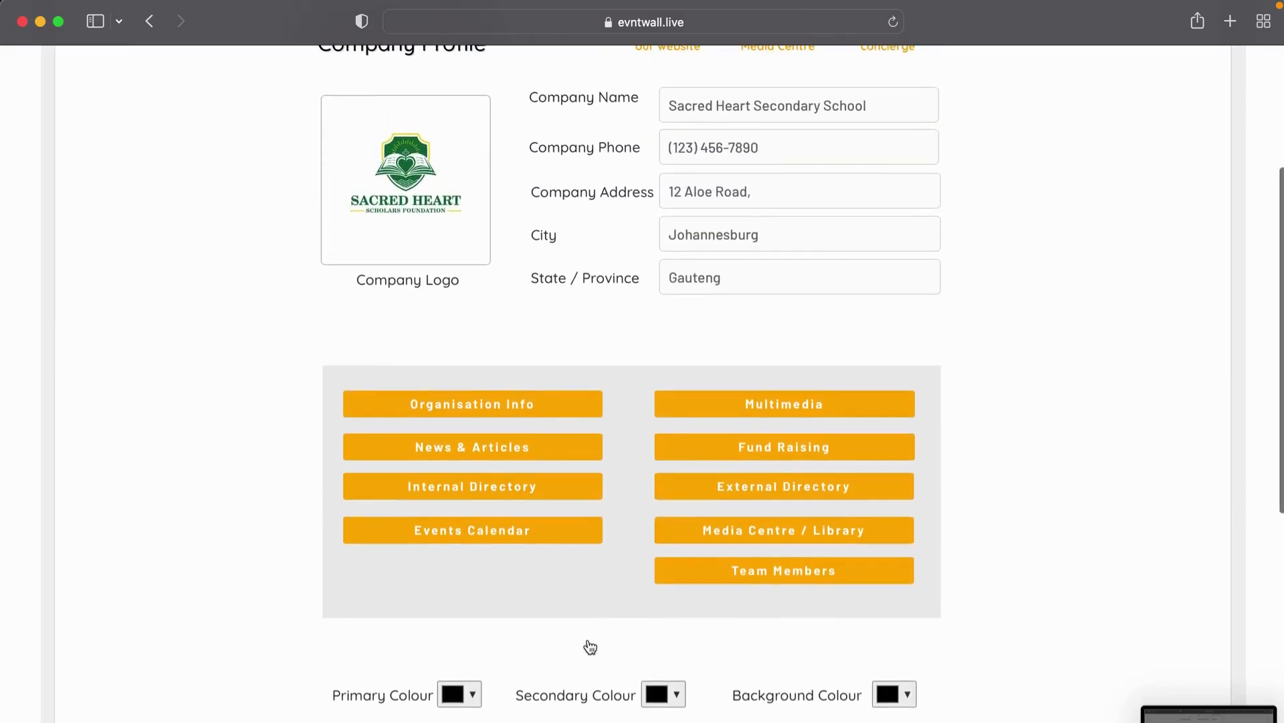
Step: Set the primary colour to green (#1a9804) and the secondary colour to yellow
scroll(573, 536, "down", 1)
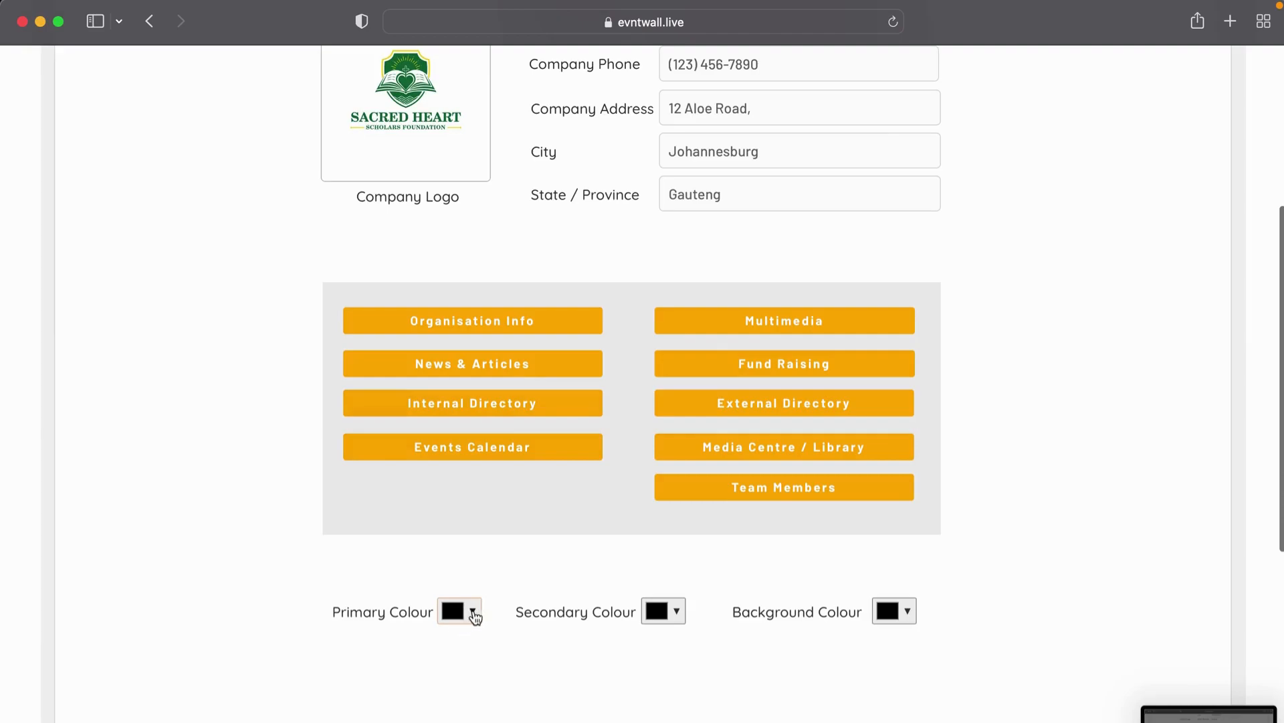
left_click(474, 613)
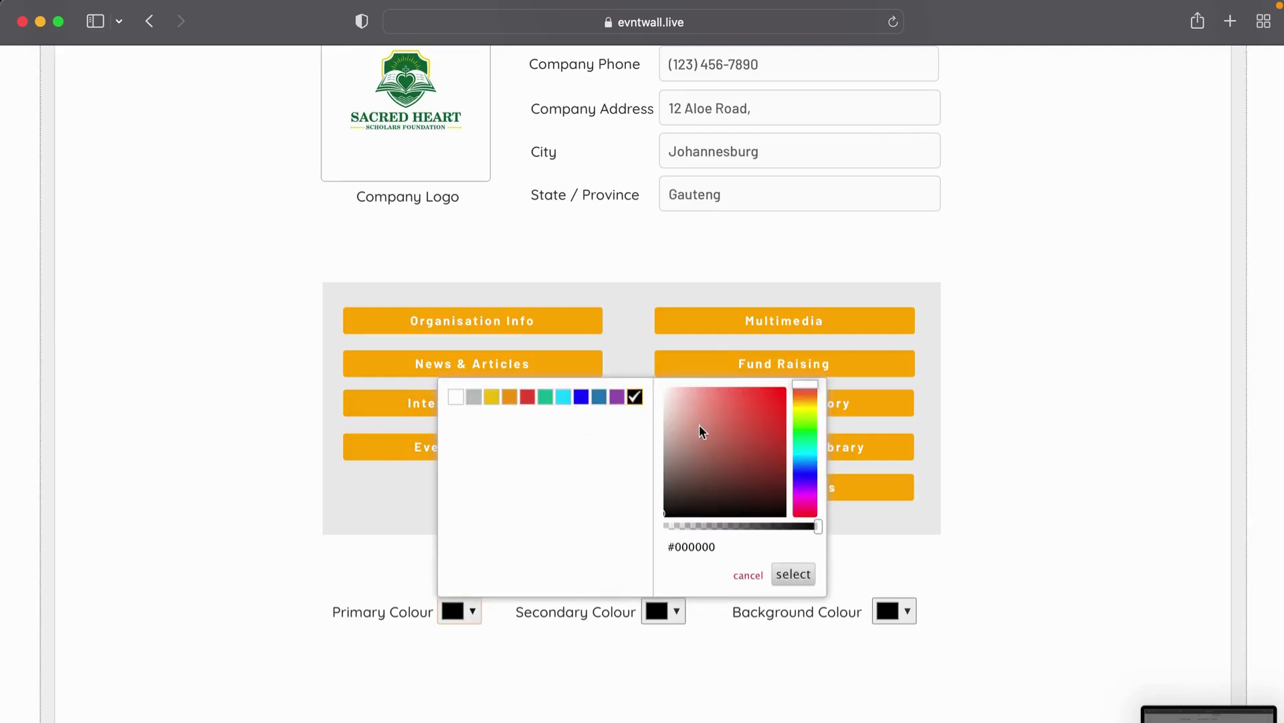
left_click_drag(797, 410, 784, 440)
left_click(776, 415)
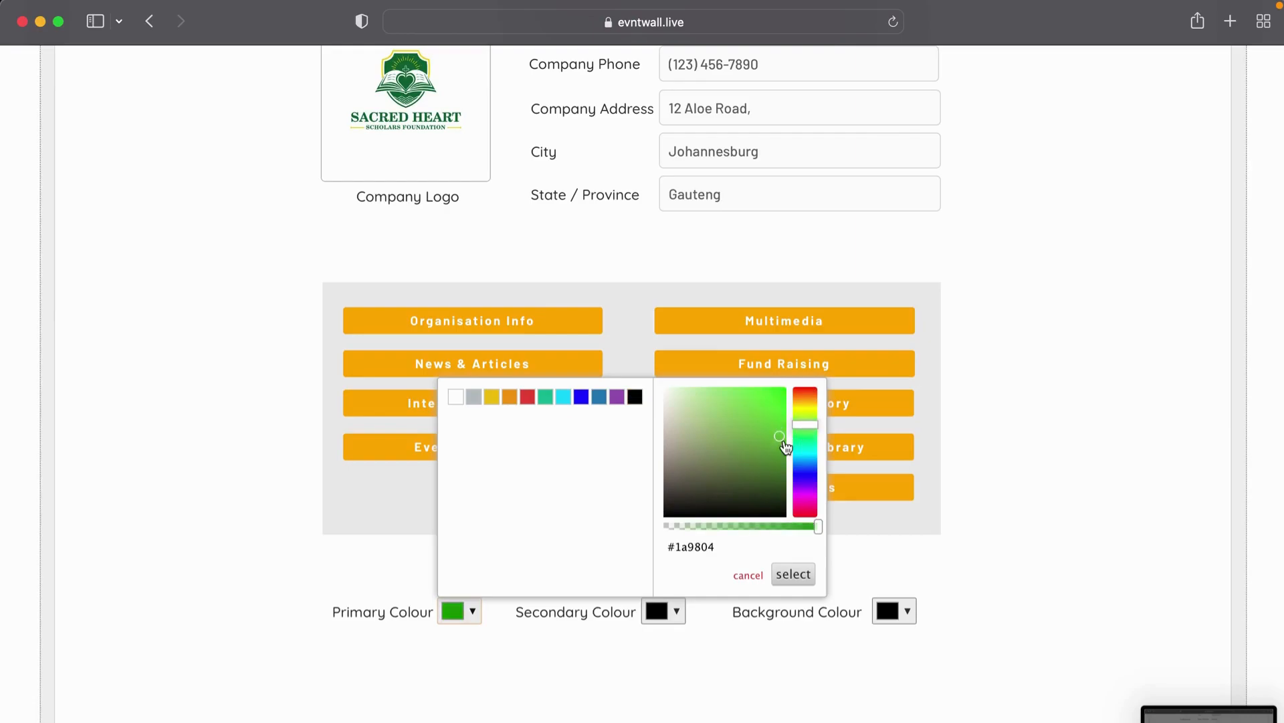
left_click(794, 574)
left_click(677, 621)
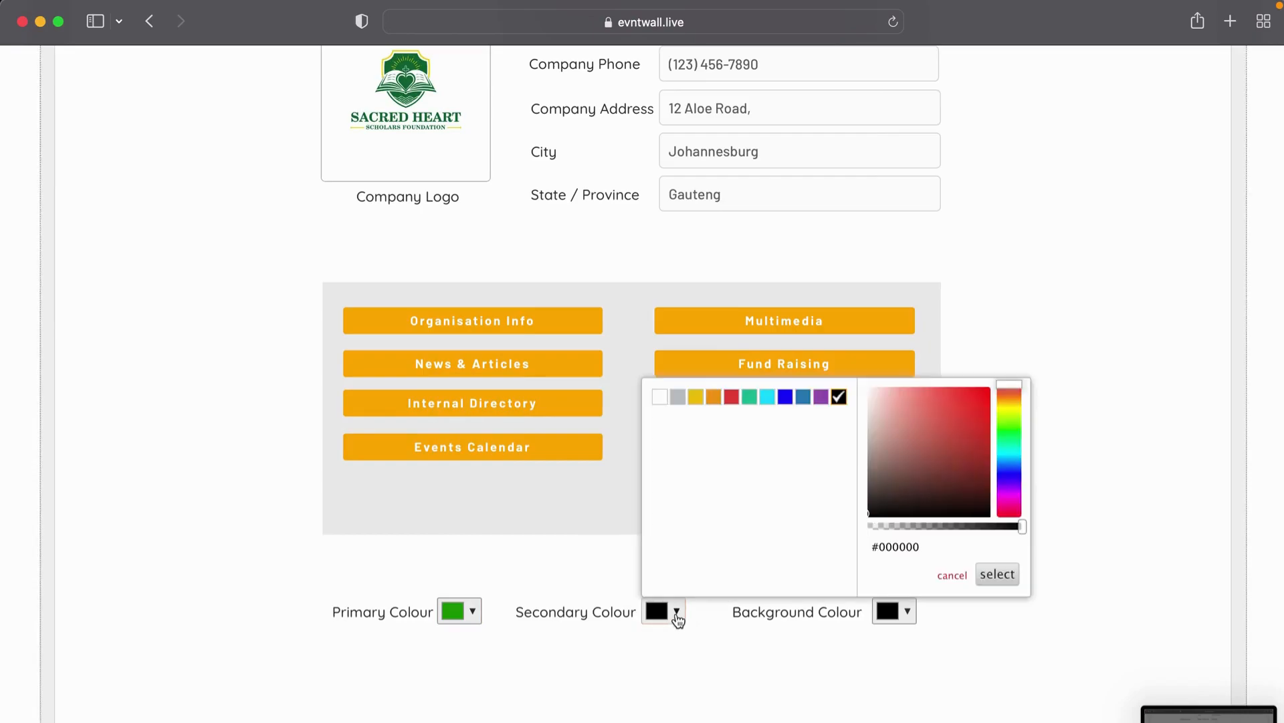
left_click(696, 398)
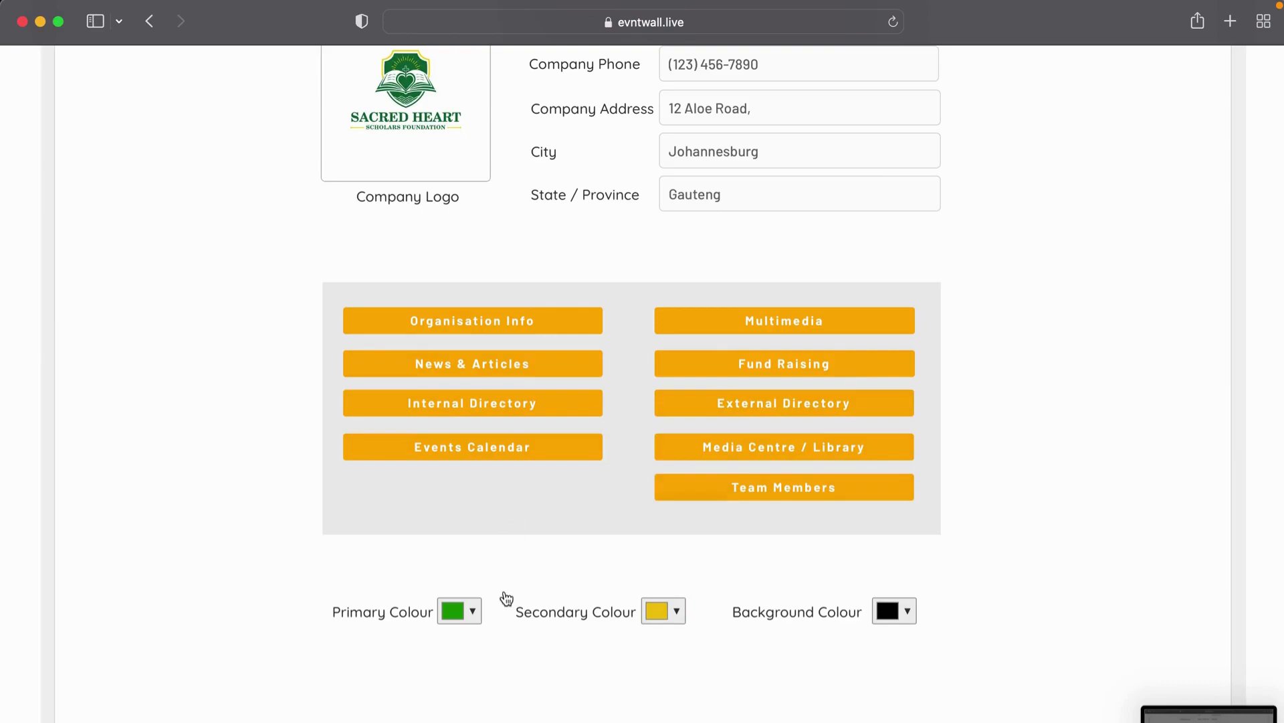
Step: In Organisation Info, paste the About us paragraph from the Sacred Heart School Demo note
left_click(494, 328)
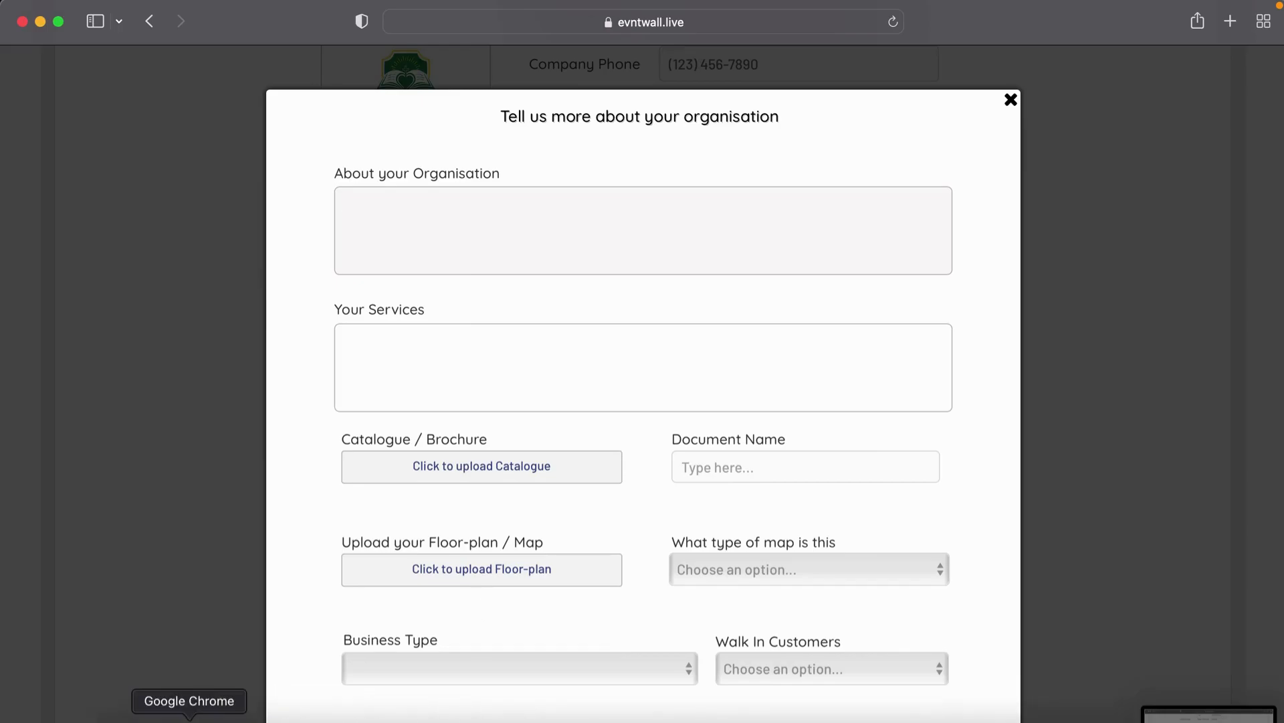
left_click(615, 720)
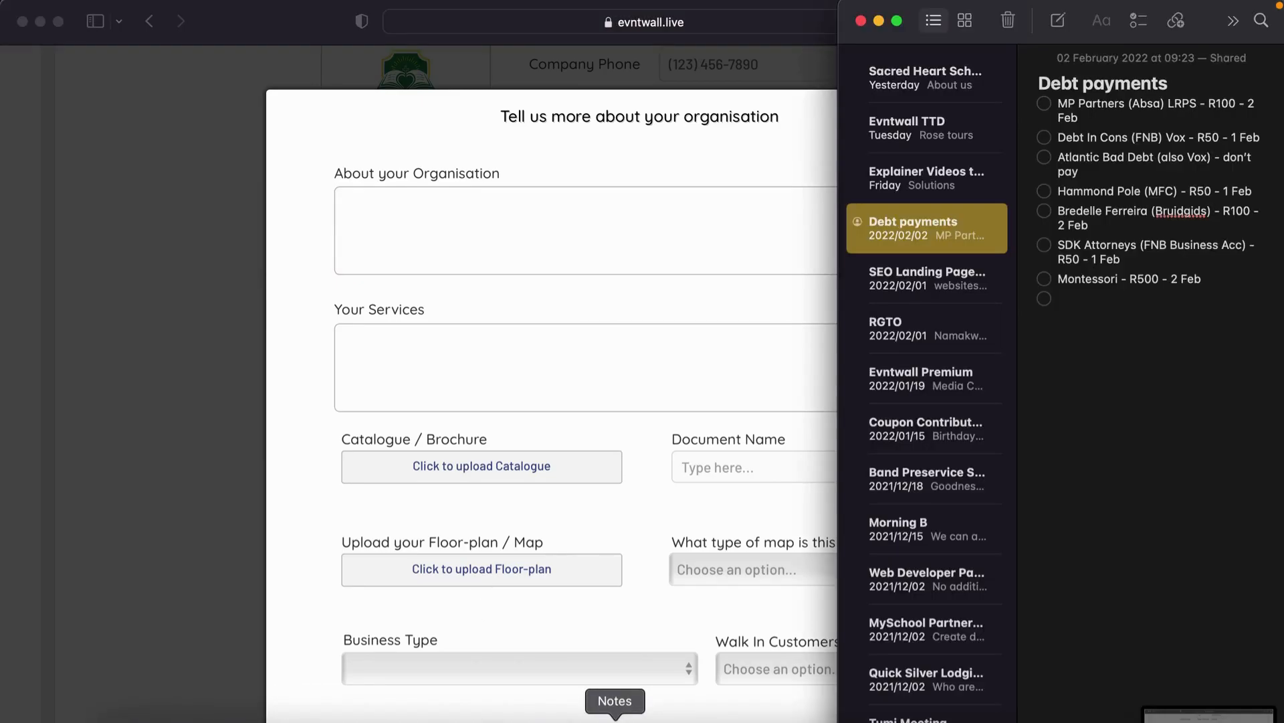
left_click(930, 191)
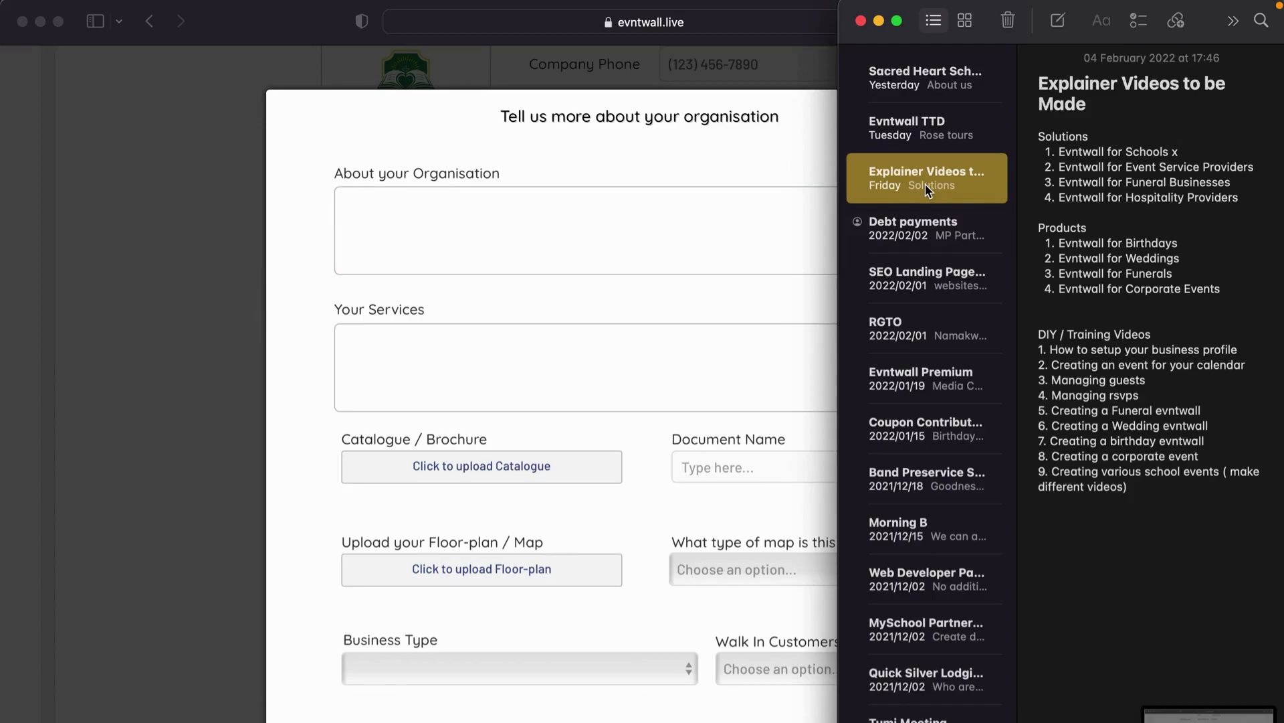
left_click(937, 79)
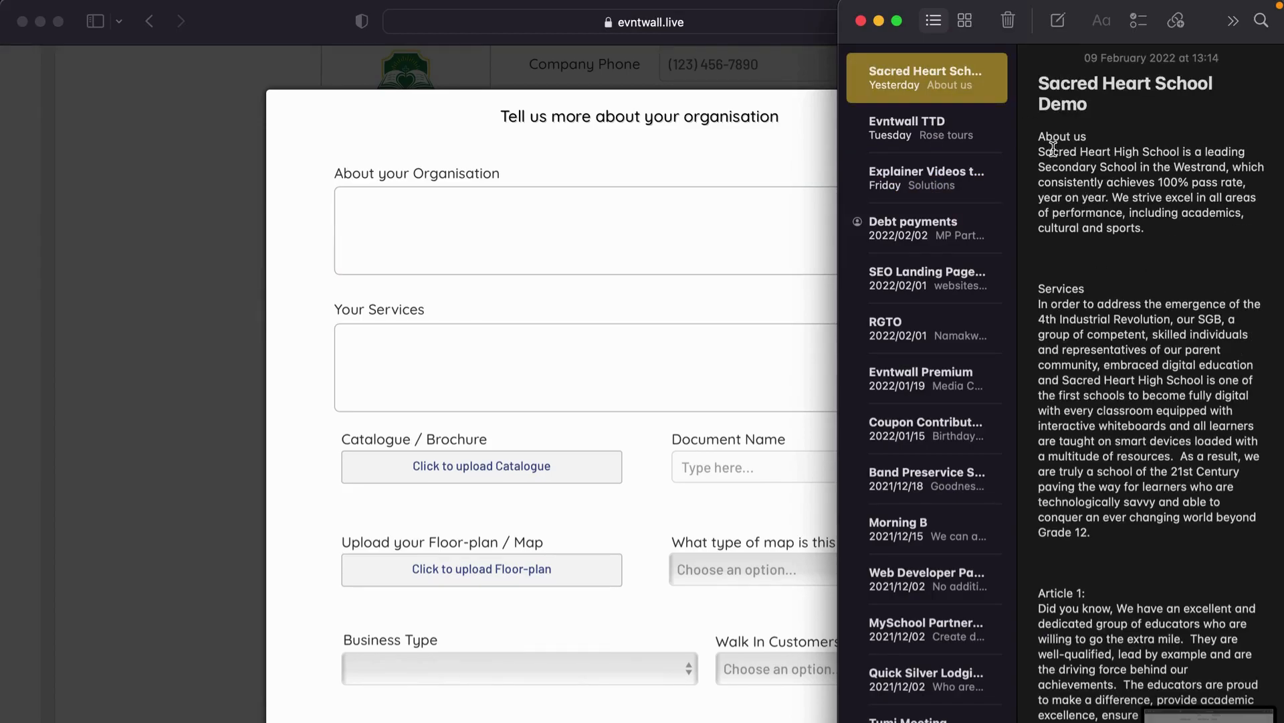
left_click_drag(1039, 147, 1145, 232)
key("super+c")
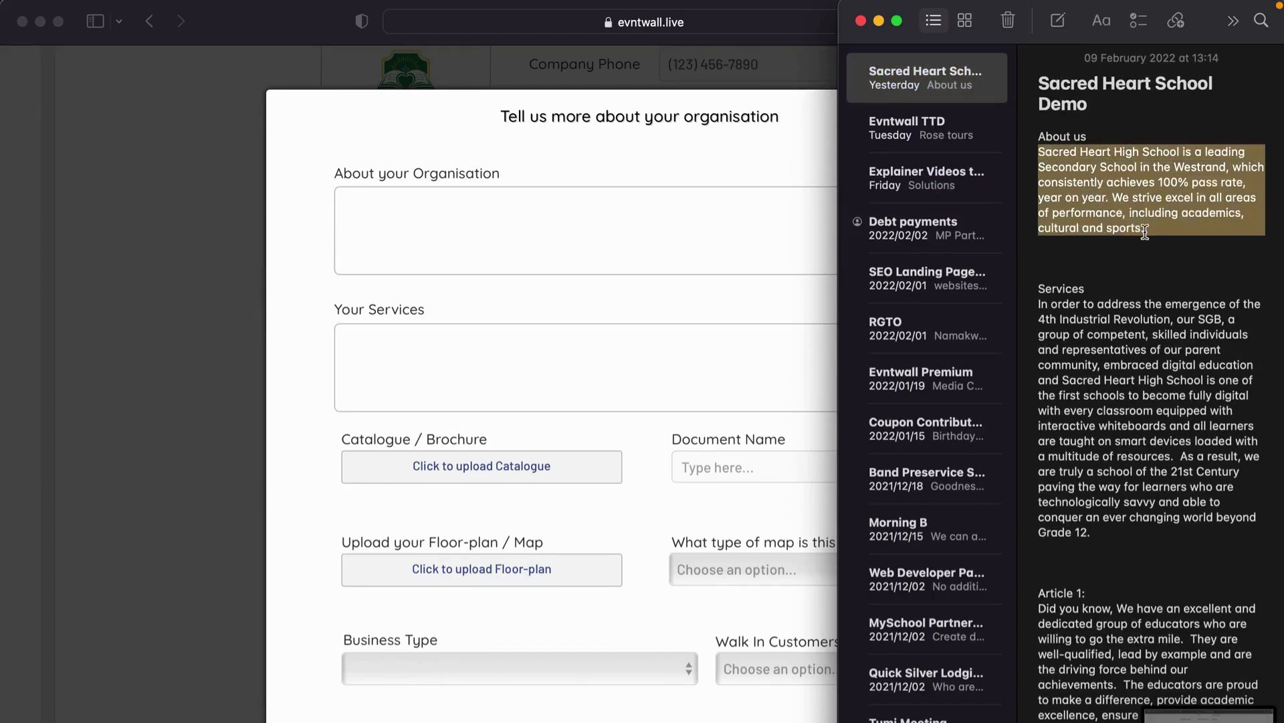
left_click(630, 228)
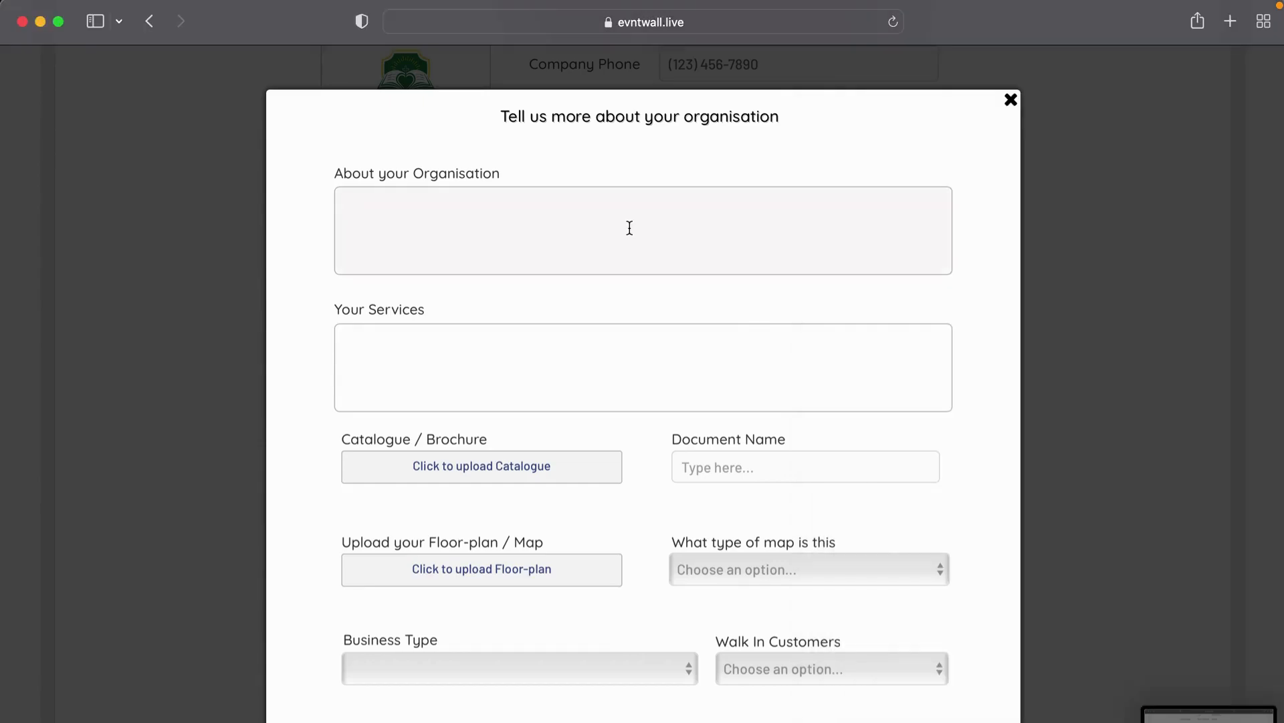
key("super+v")
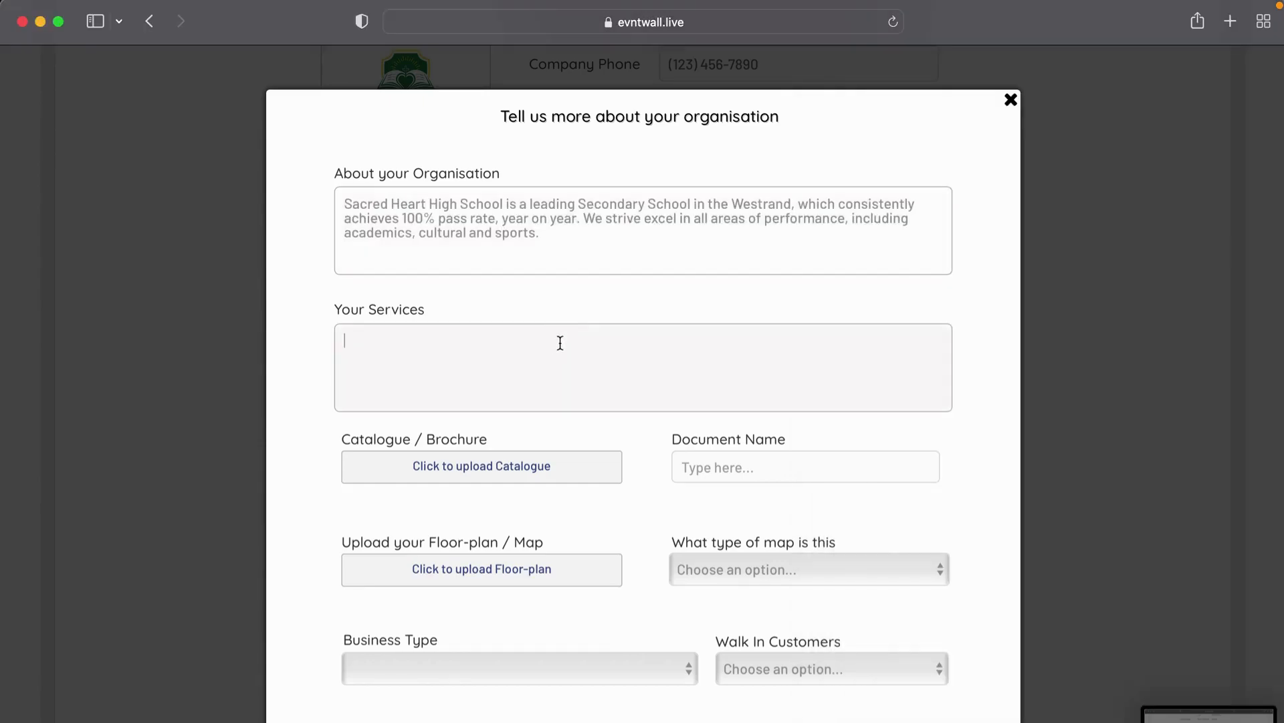
Step: Copy the note's Services paragraph into the Your Services field
key("super+Tab")
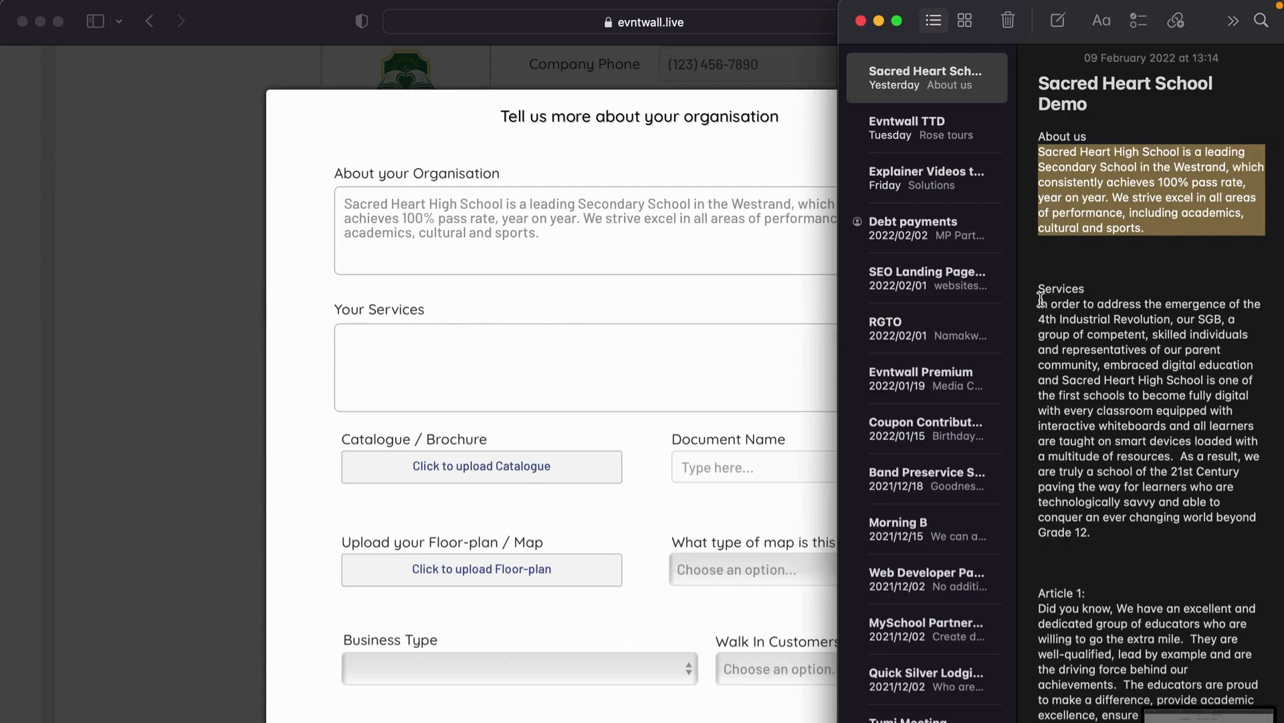
left_click_drag(1040, 300, 1141, 527)
key("super+c")
left_click(629, 392)
key("super+v")
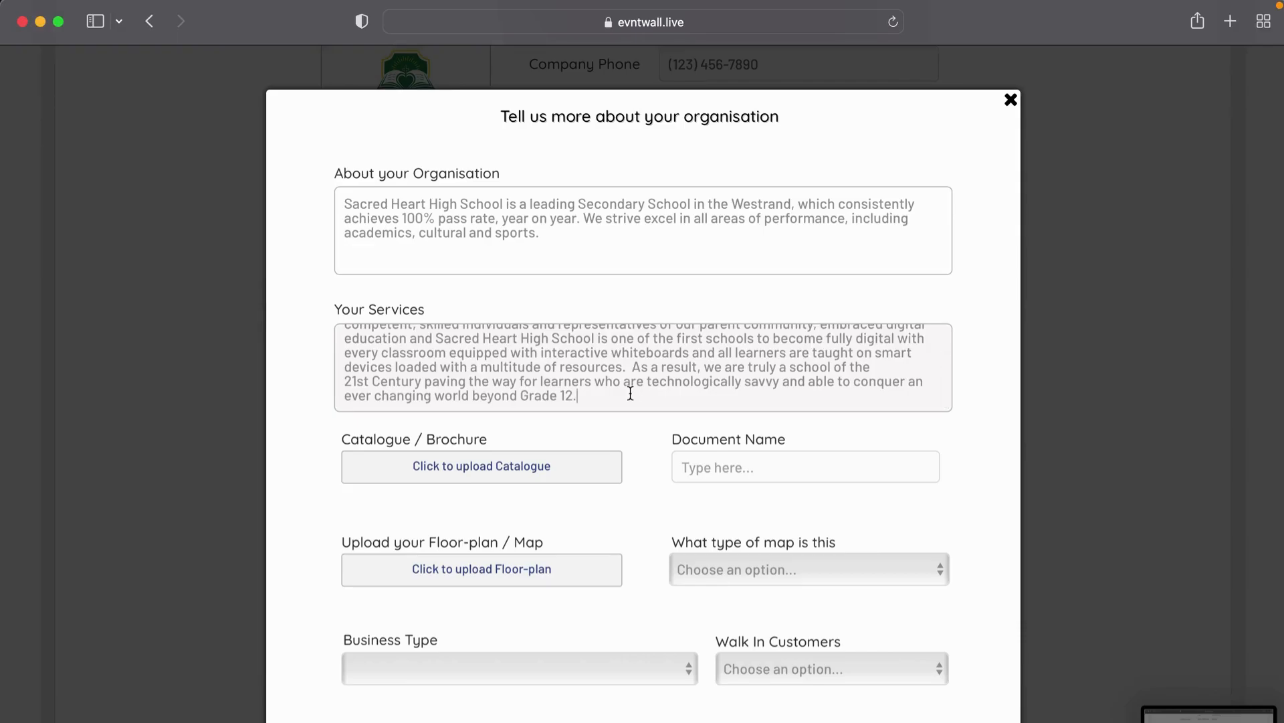
Step: Upload Demo Document as a brochure named 'School Prospectous'
scroll(645, 495, "down", 3)
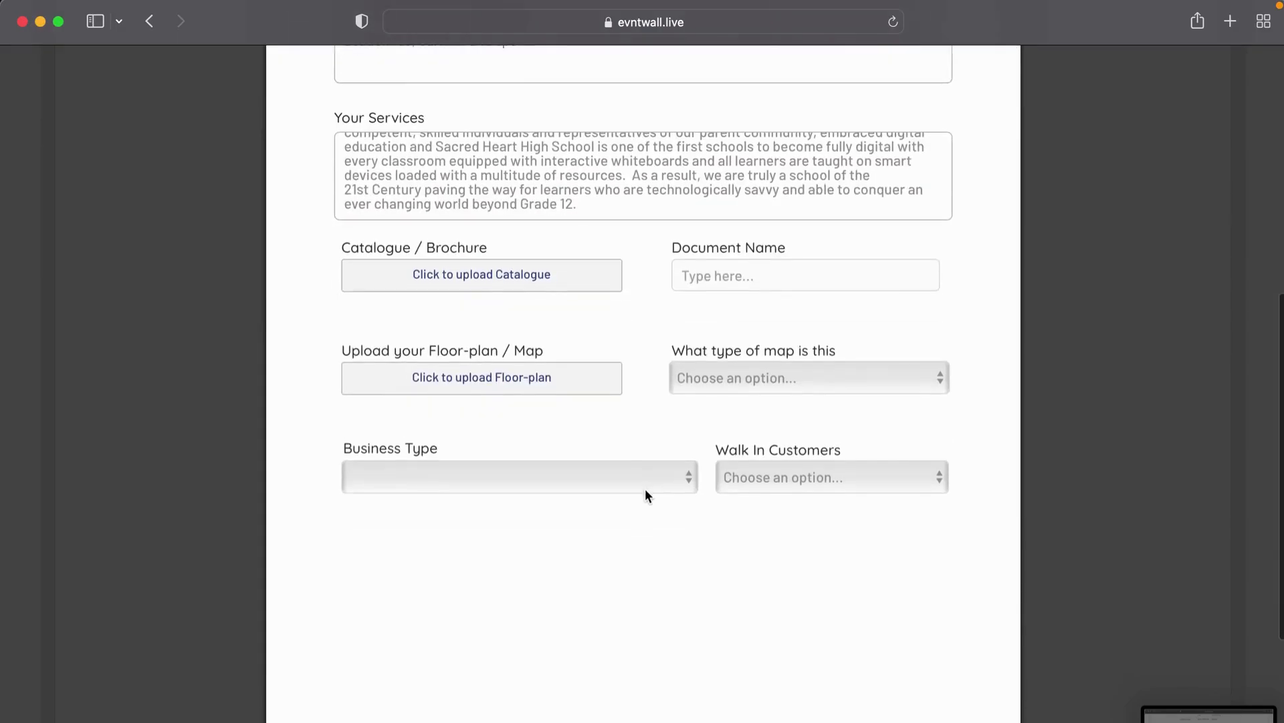
left_click(520, 288)
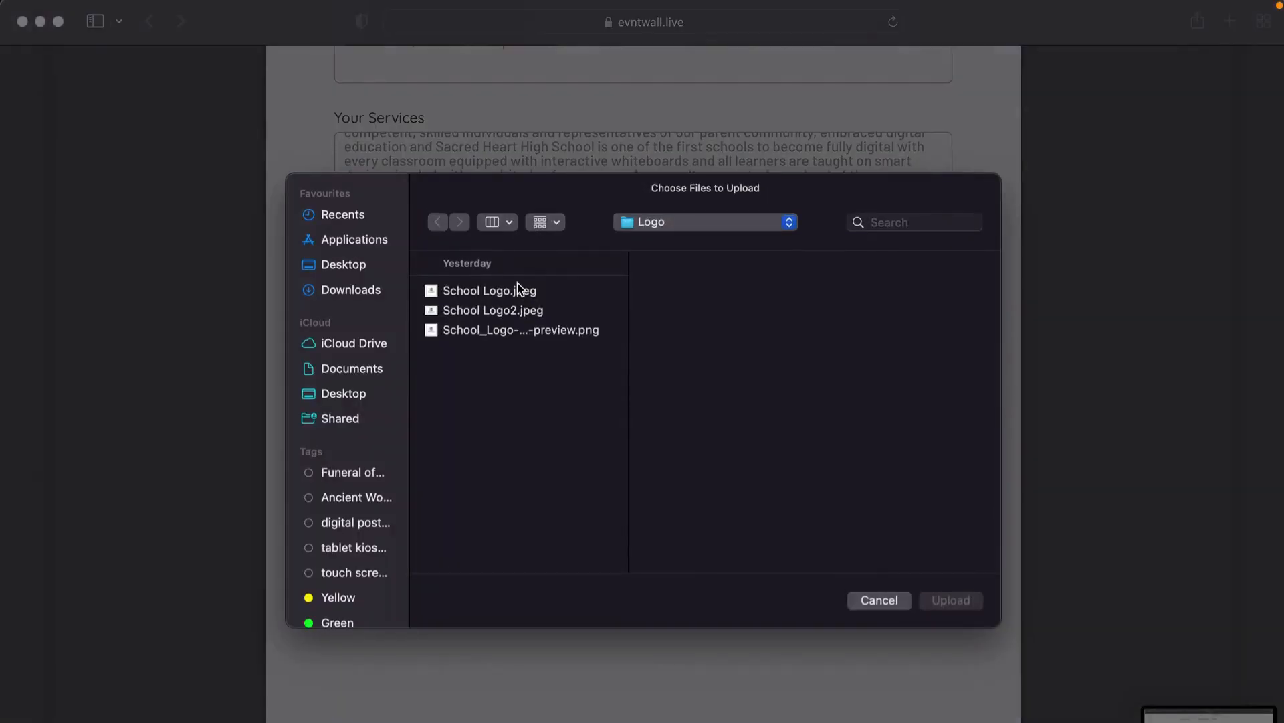
left_click(719, 228)
left_click(700, 245)
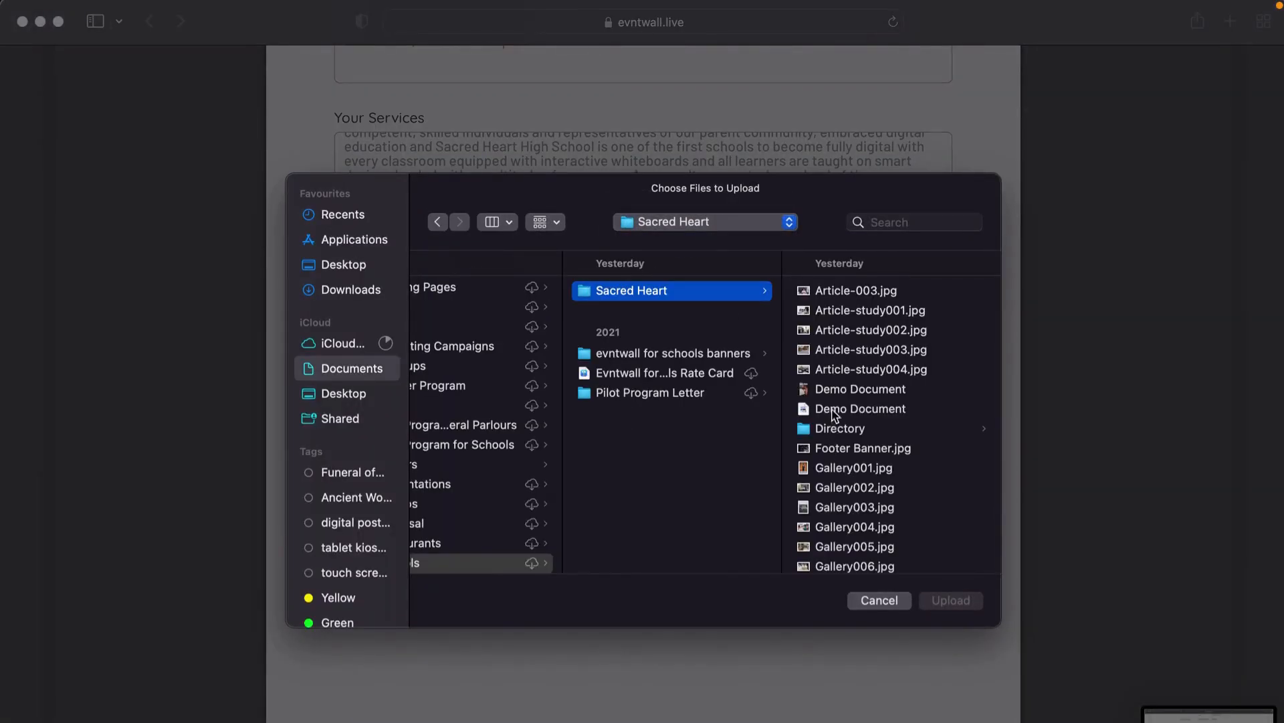
left_click(835, 410)
left_click(943, 600)
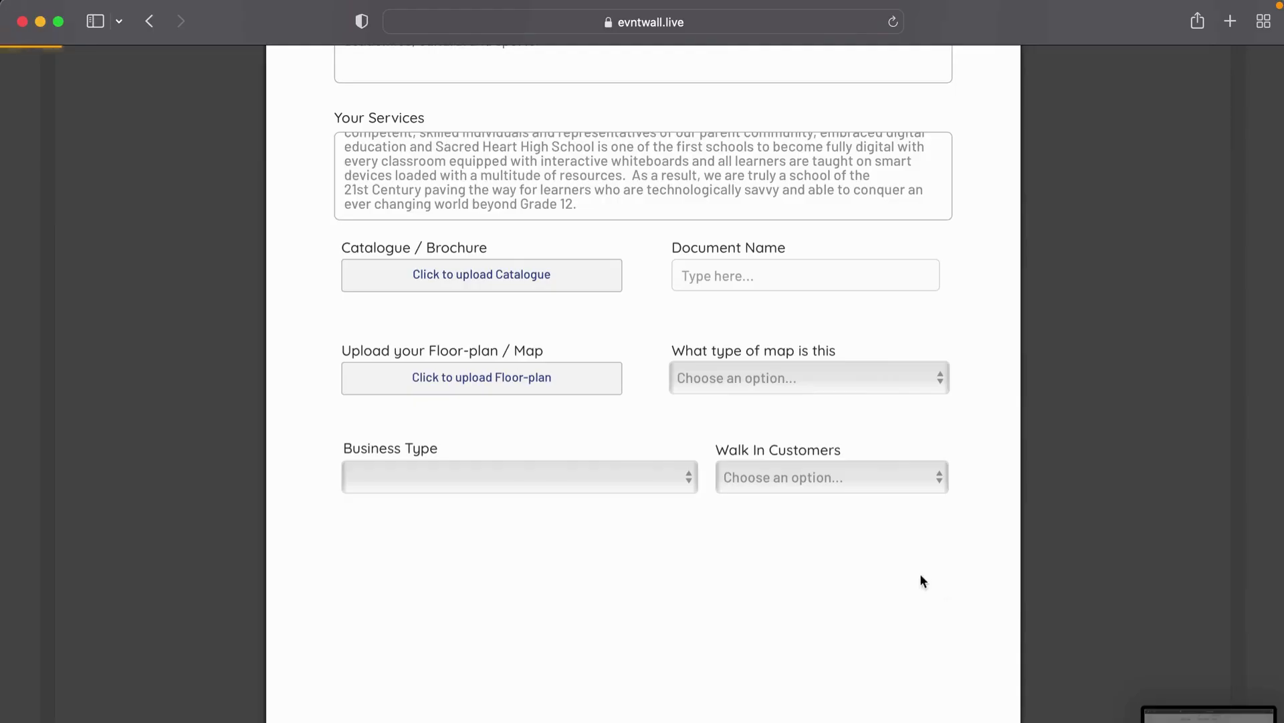
left_click(767, 275)
type("School Prospectous")
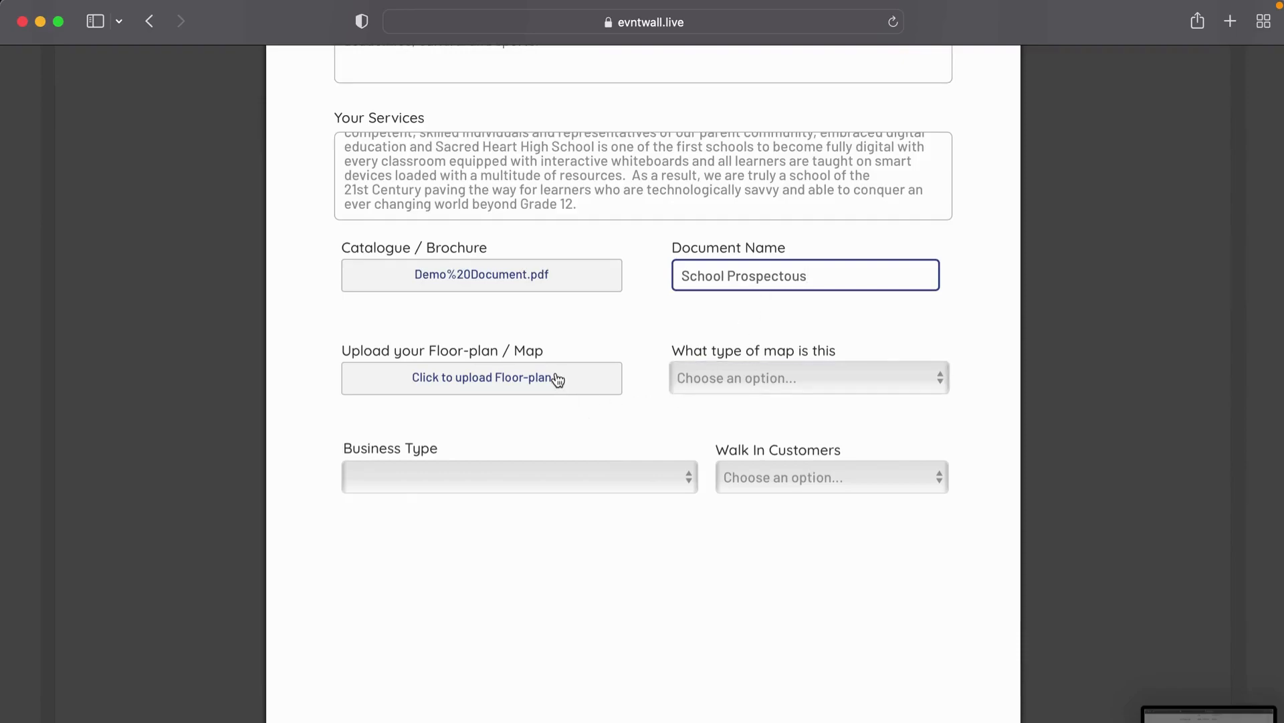
Step: Attach Demo Document as the floor-plan and set its map type to Floor-plan
left_click(480, 385)
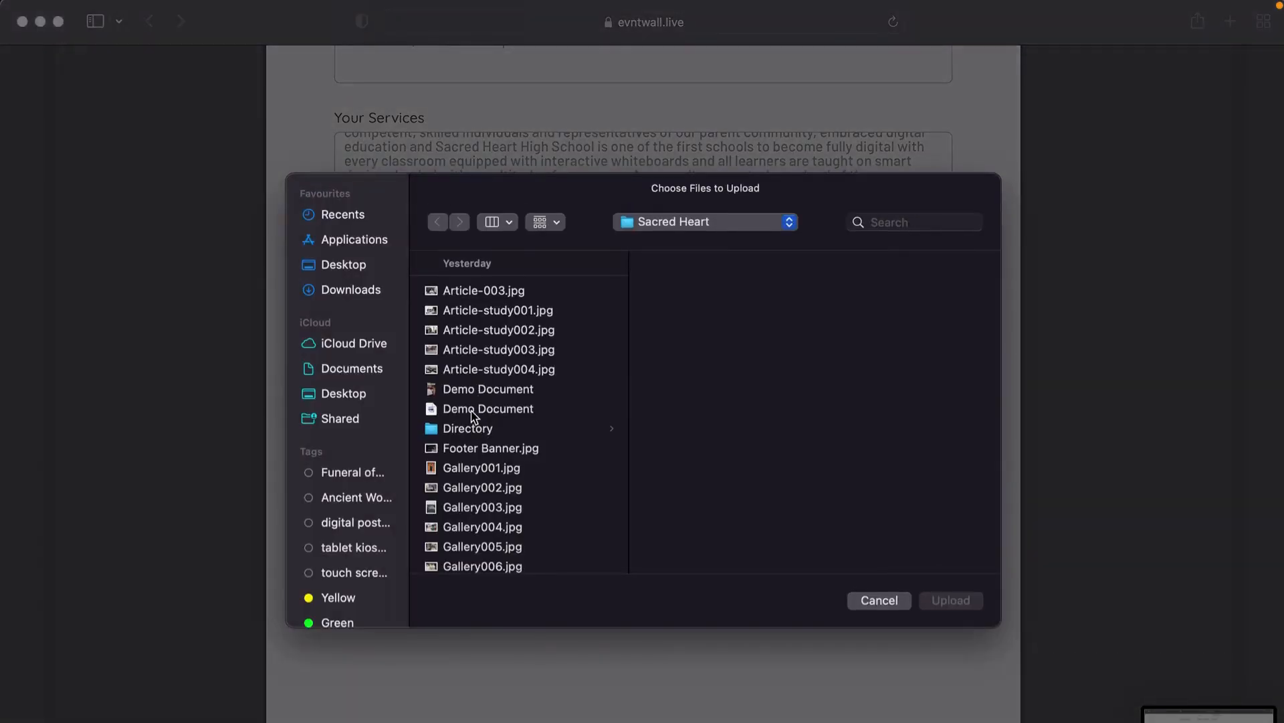
double_click(471, 411)
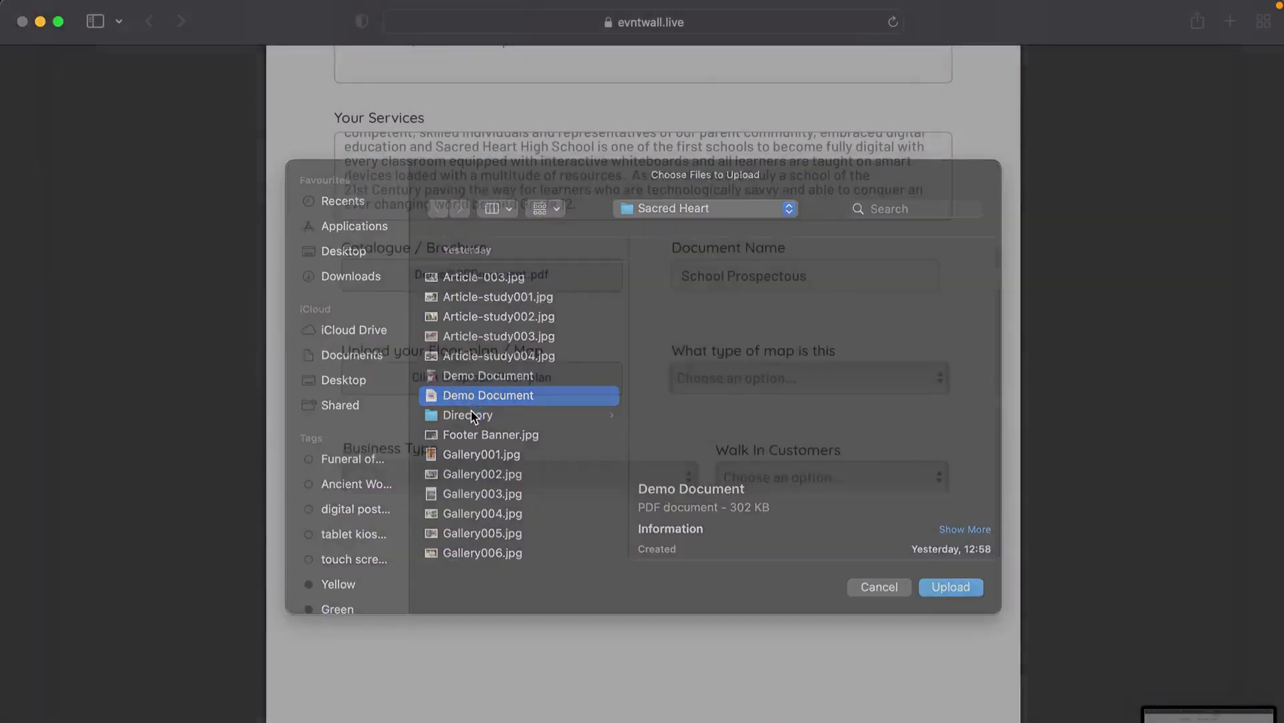
left_click(725, 385)
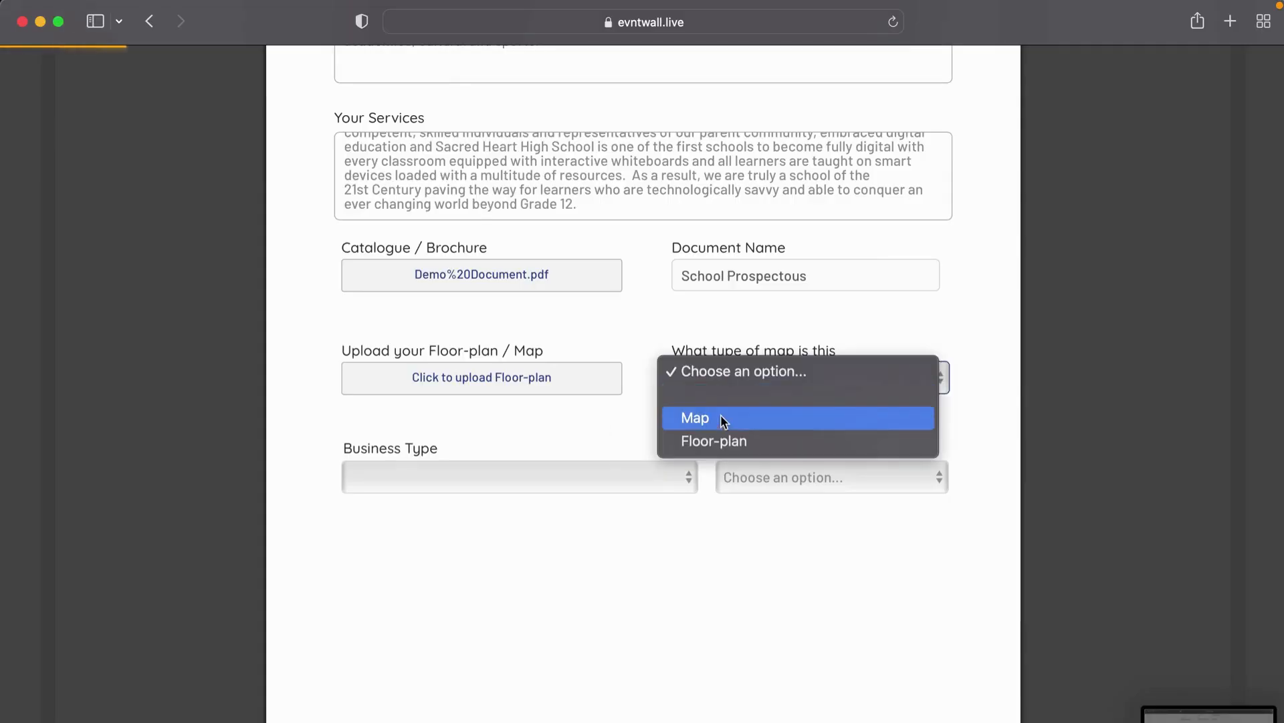
left_click(721, 439)
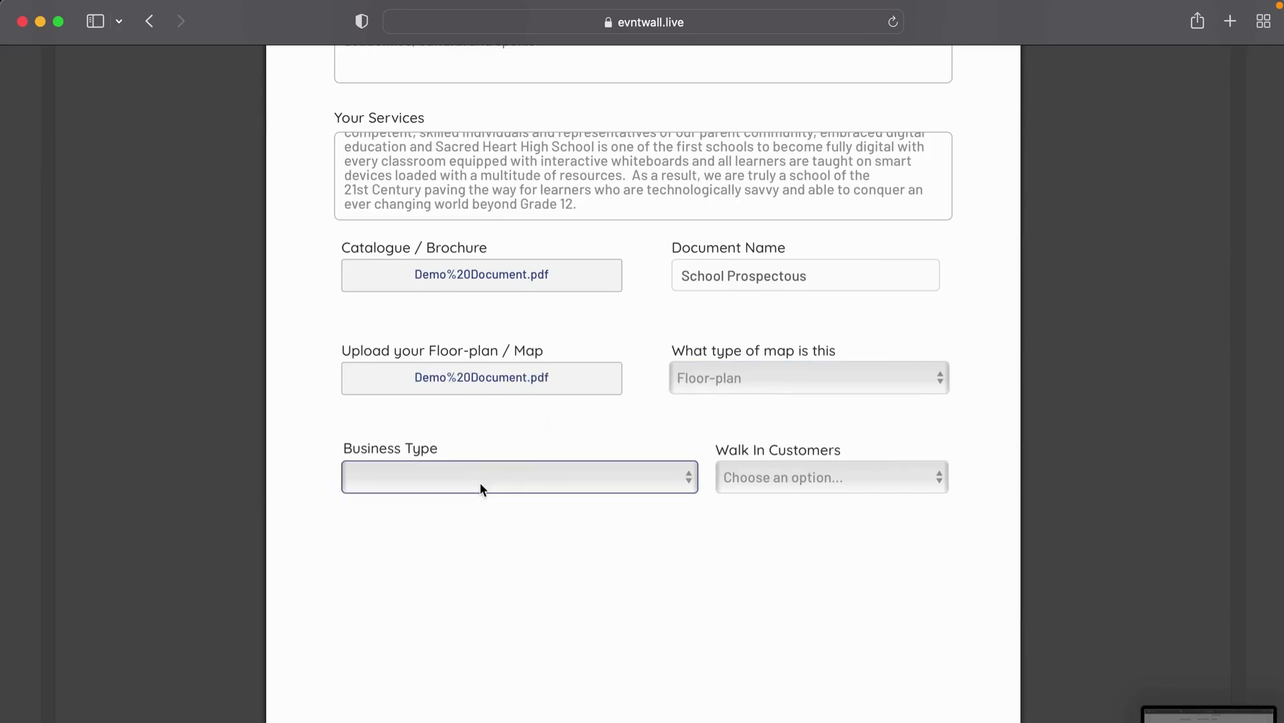
Step: Set the Business Type to School / Educational Institution
left_click(506, 481)
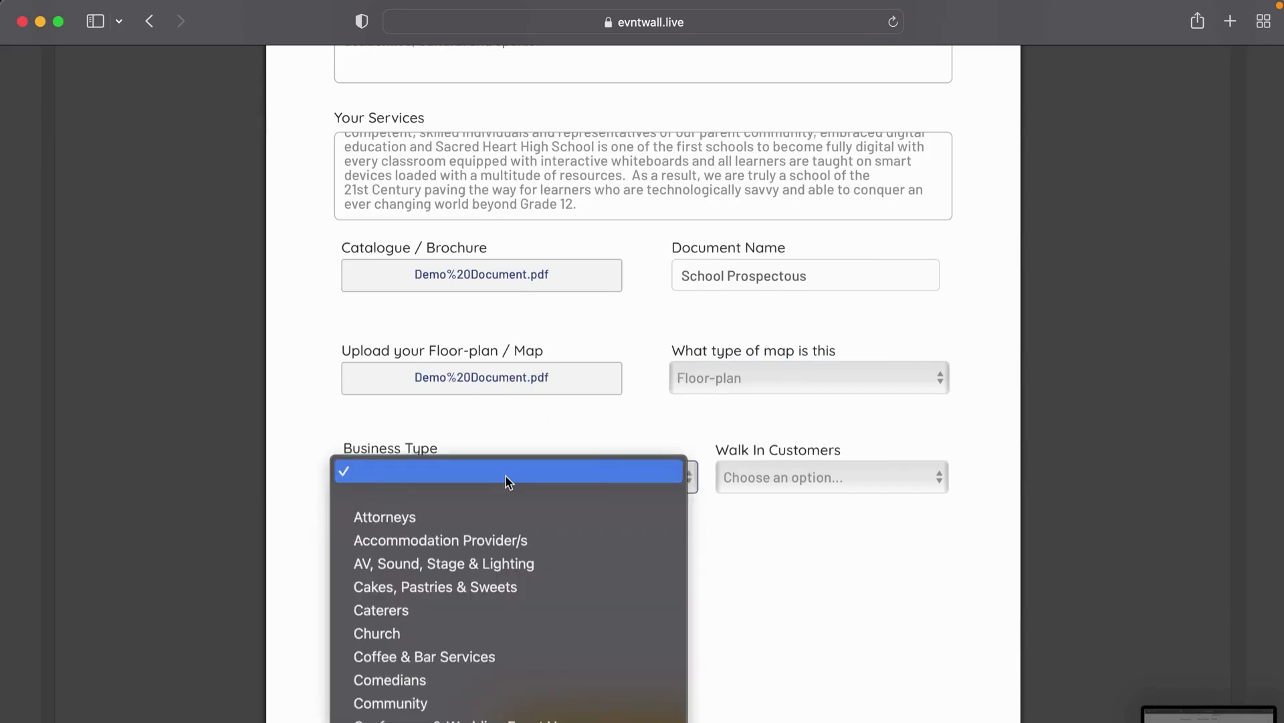
left_click(508, 480)
scroll(472, 478, "down", 3)
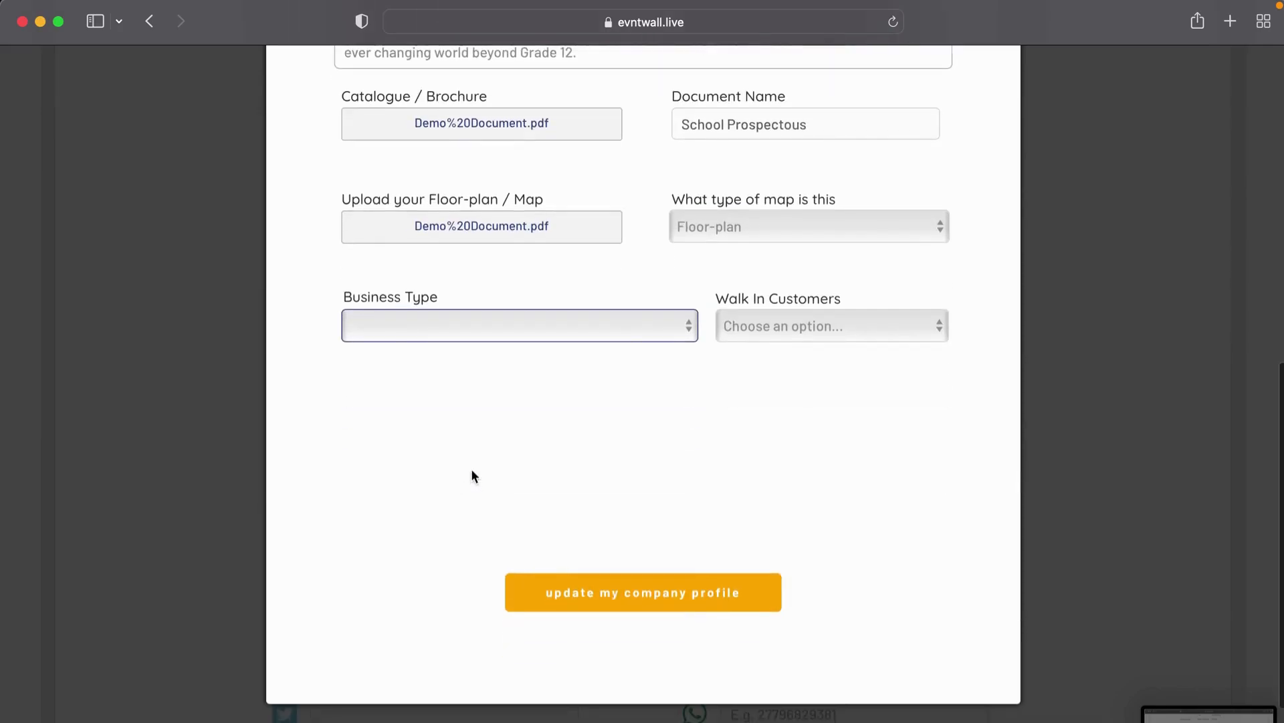
left_click(478, 326)
scroll(471, 518, "down", 5)
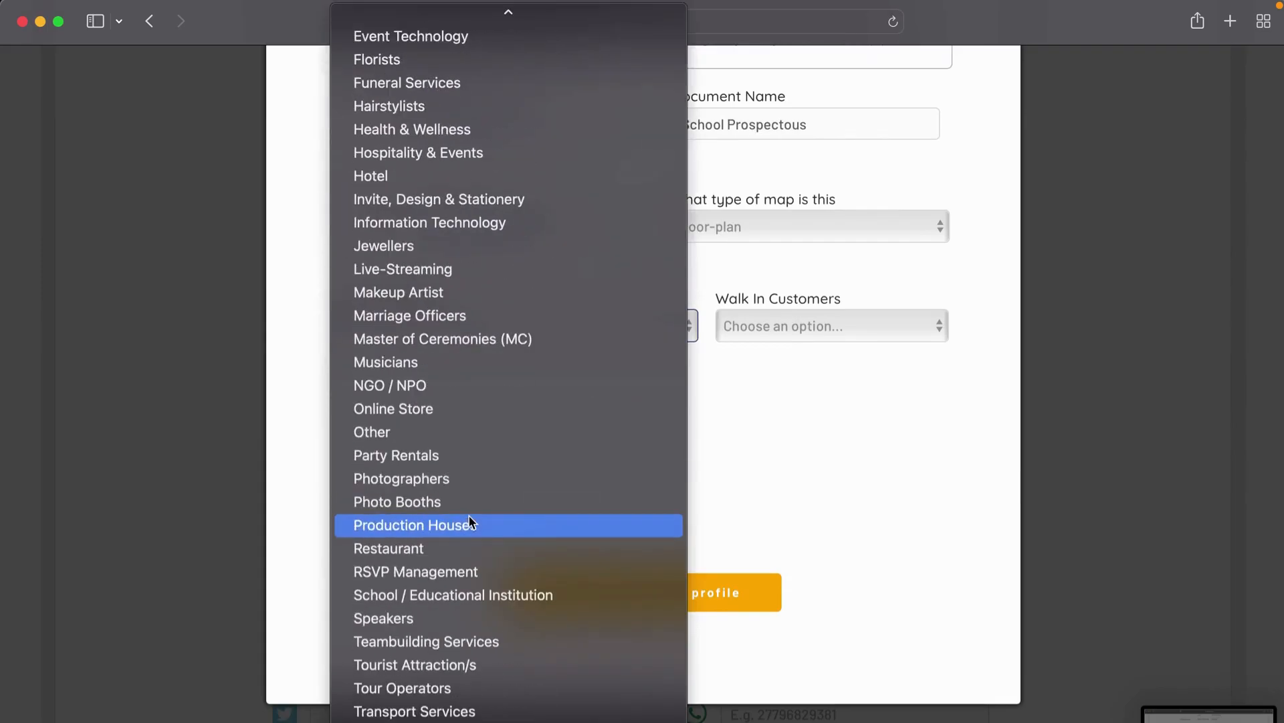
left_click(472, 597)
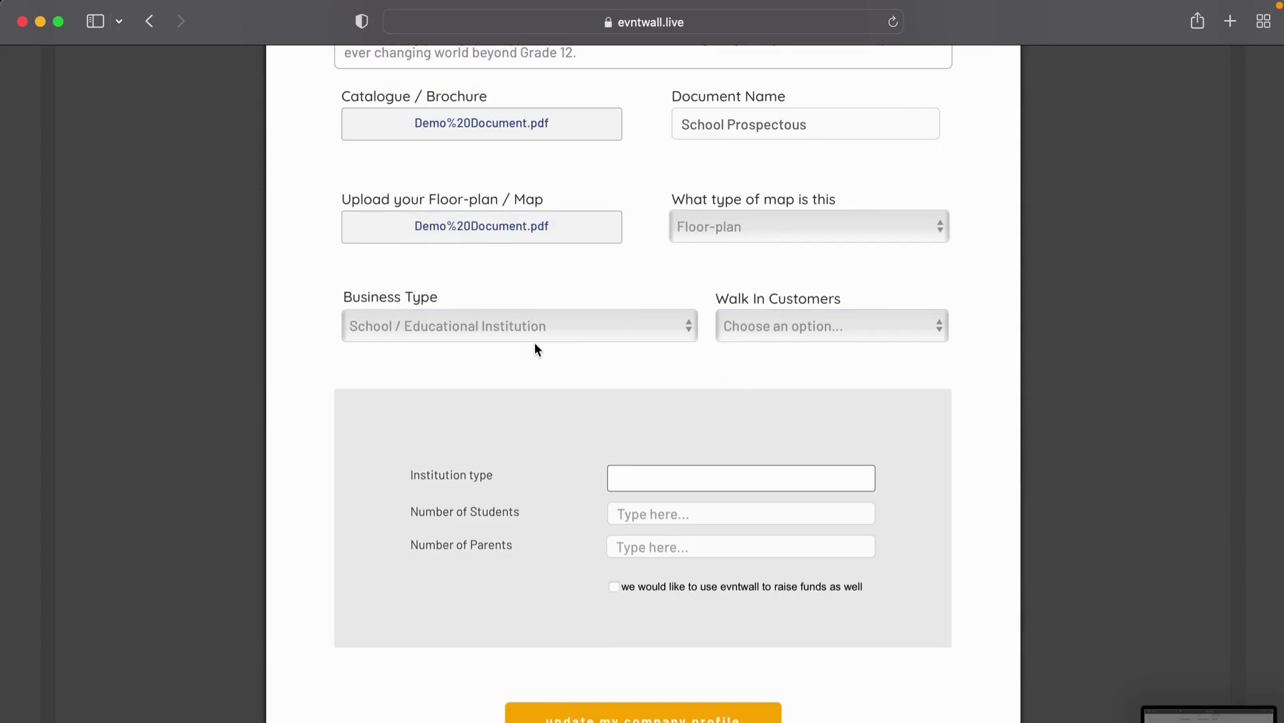
Step: Set Walk In Customers to 'We accept walk-ins'
left_click(789, 324)
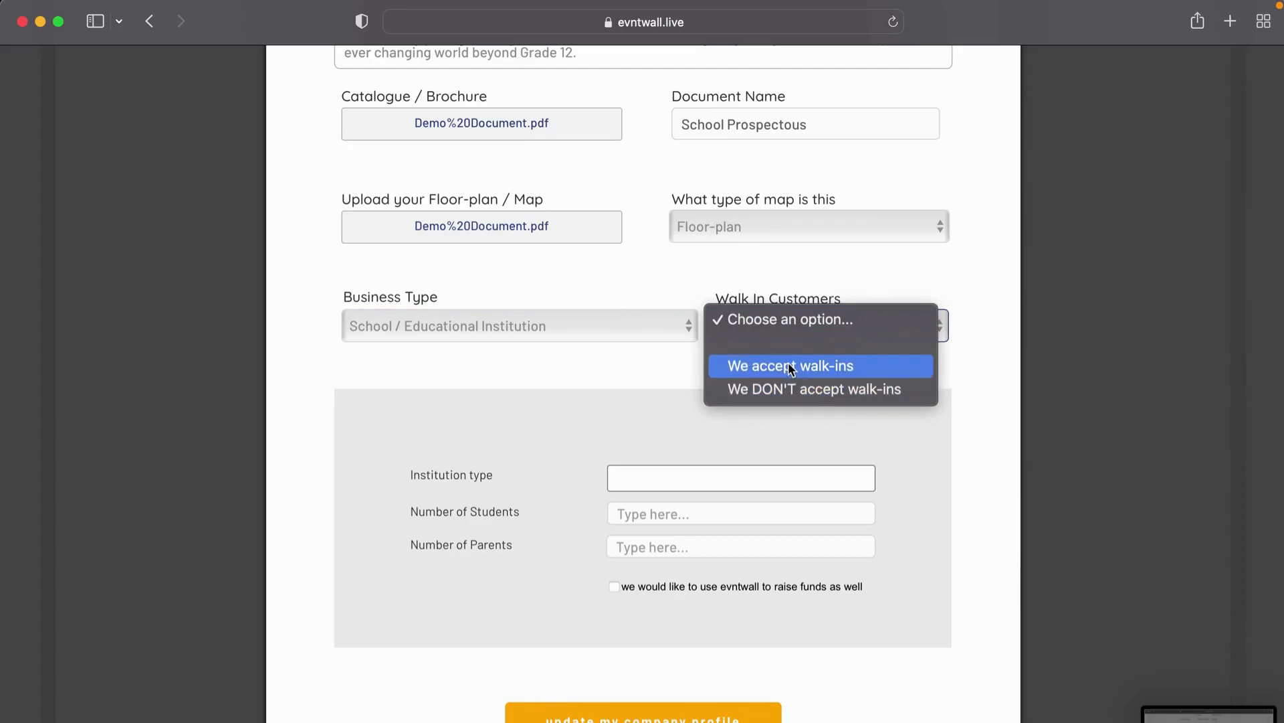
left_click(668, 362)
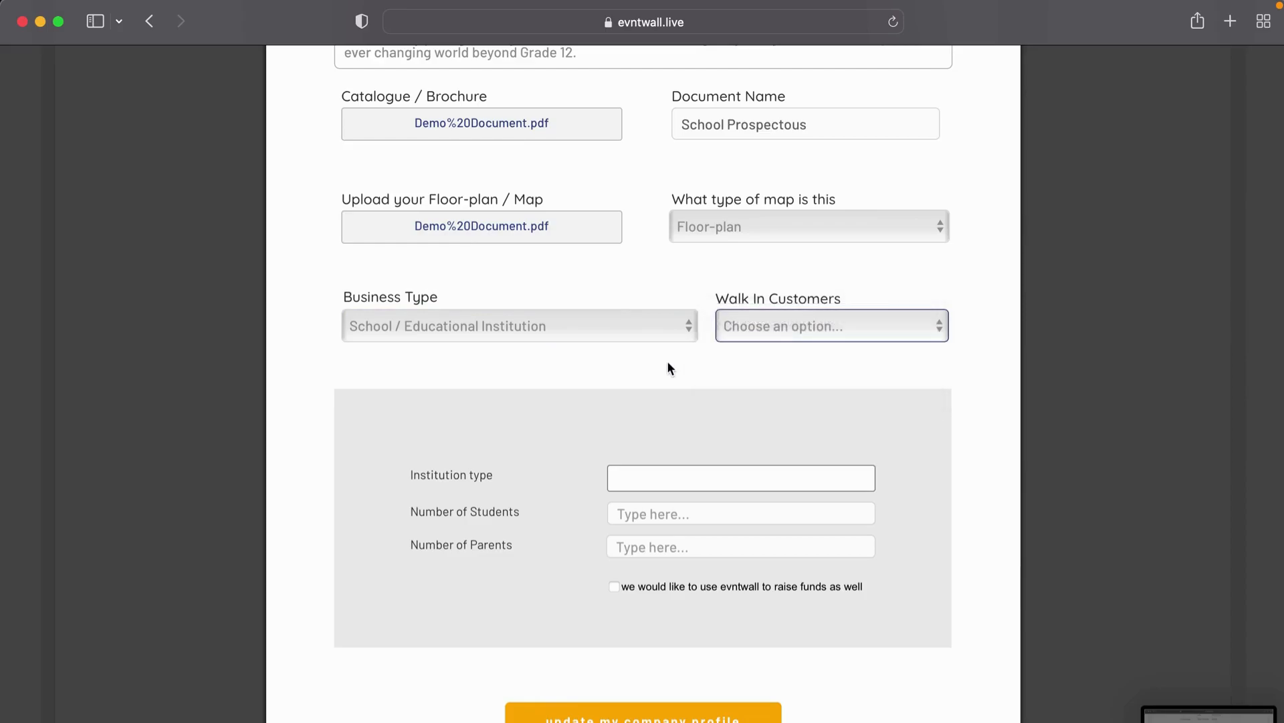
left_click(790, 332)
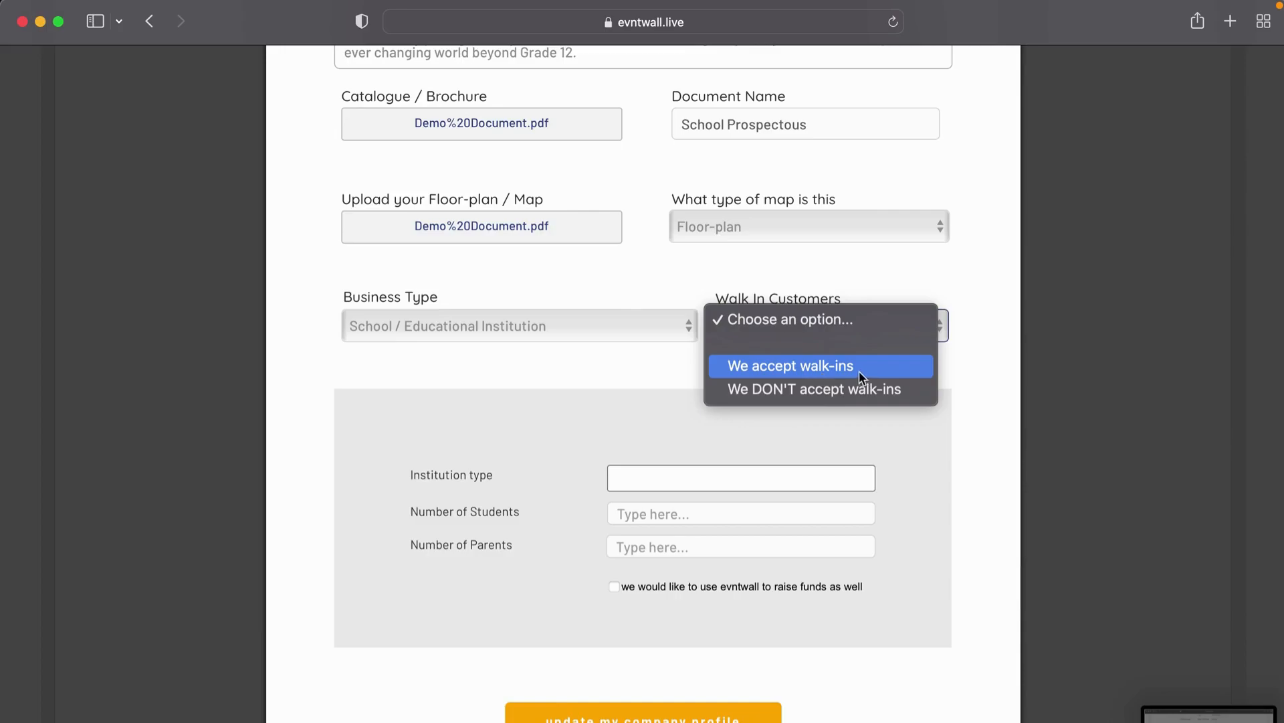
left_click(818, 373)
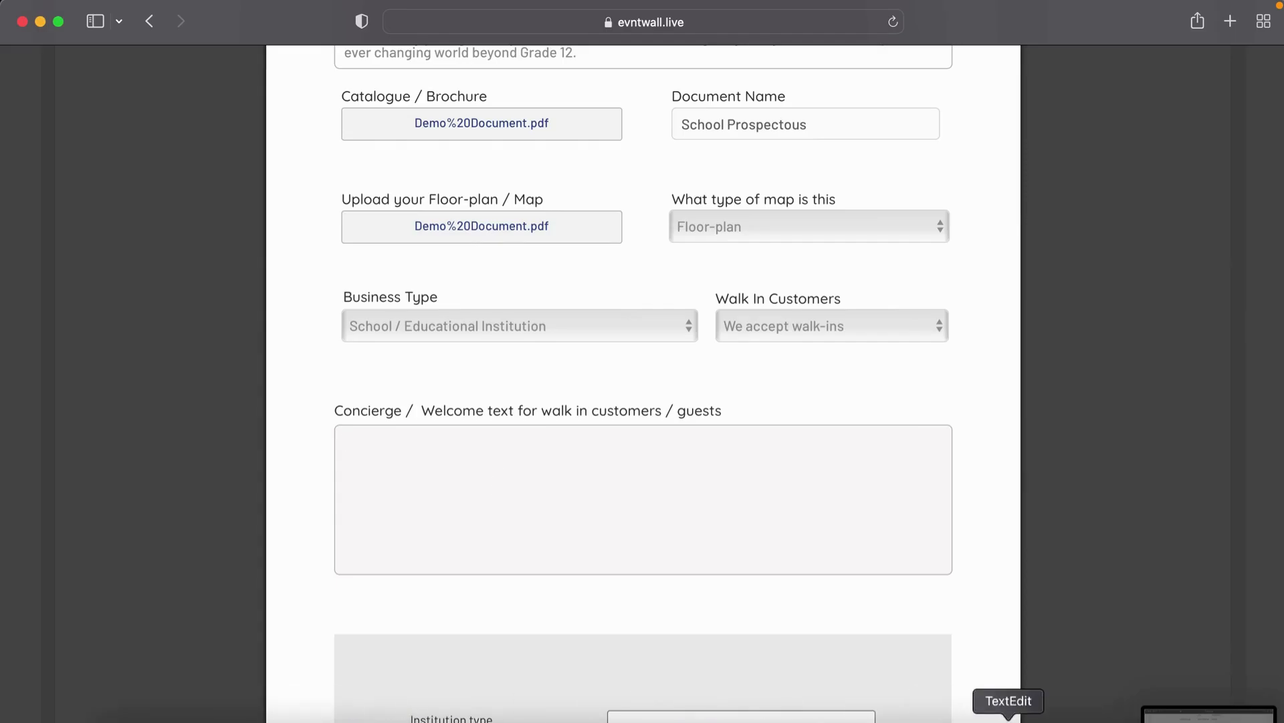
Step: Copy the school's About us paragraph from the profile note in Notes
left_click(615, 720)
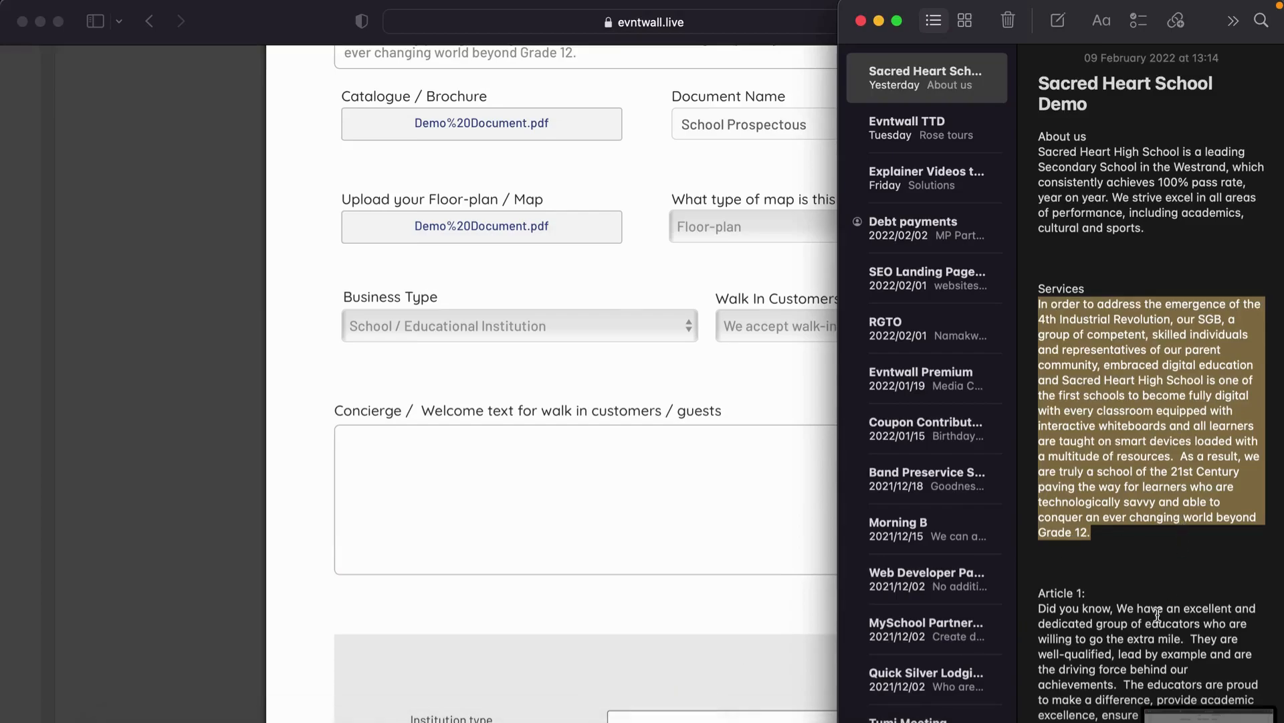
scroll(1158, 614, "down", 5)
scroll(1157, 614, "down", 3)
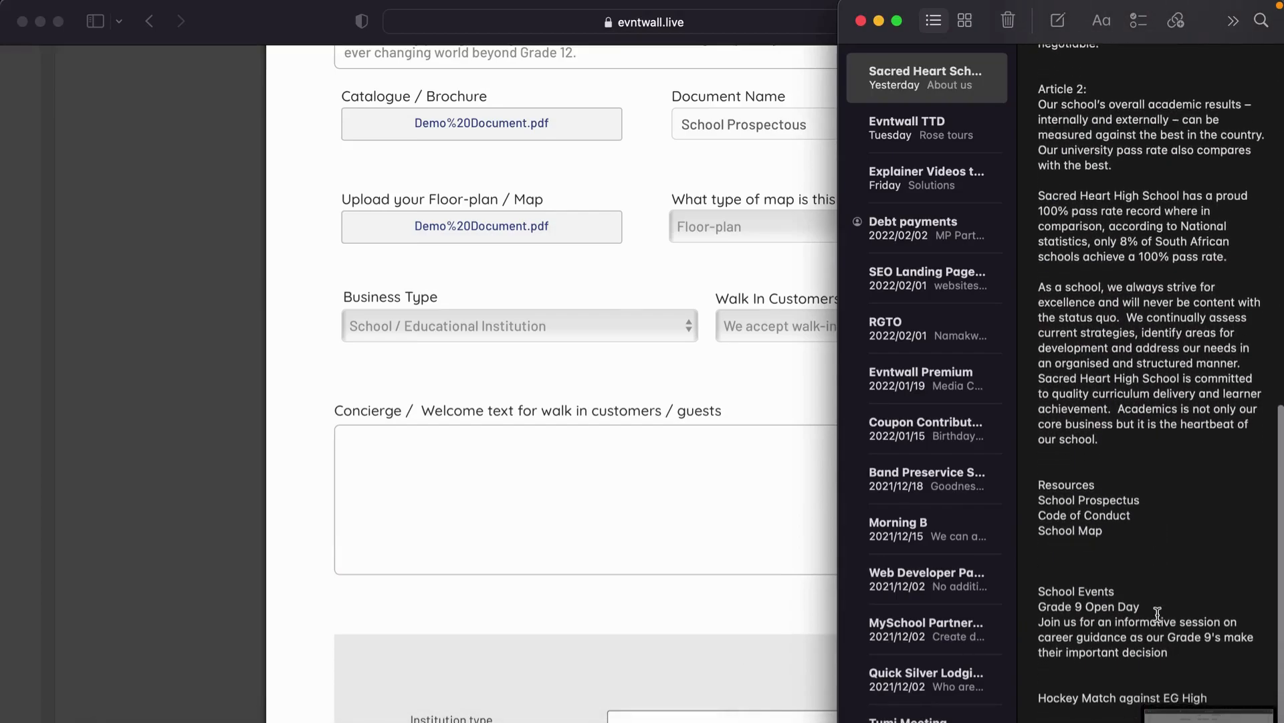
scroll(1157, 614, "down", 2)
scroll(1158, 614, "up", 15)
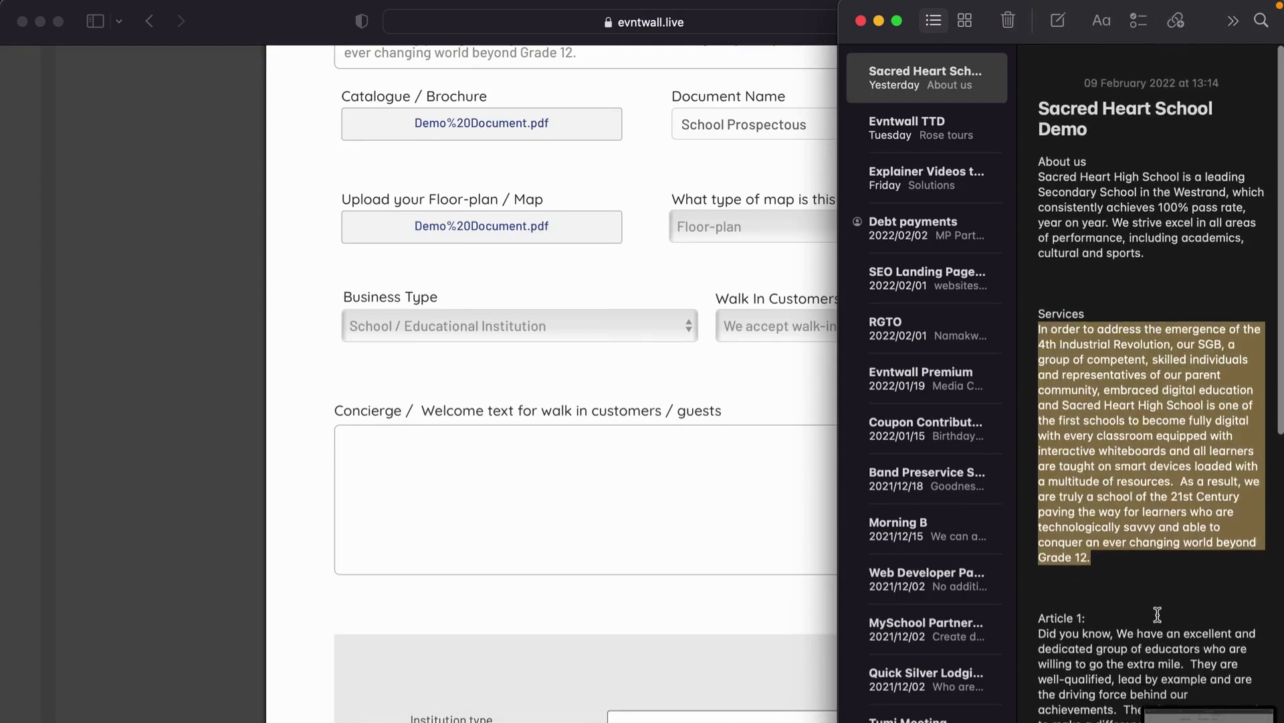
left_click(1100, 216)
triple_click(1101, 215)
key("super+c")
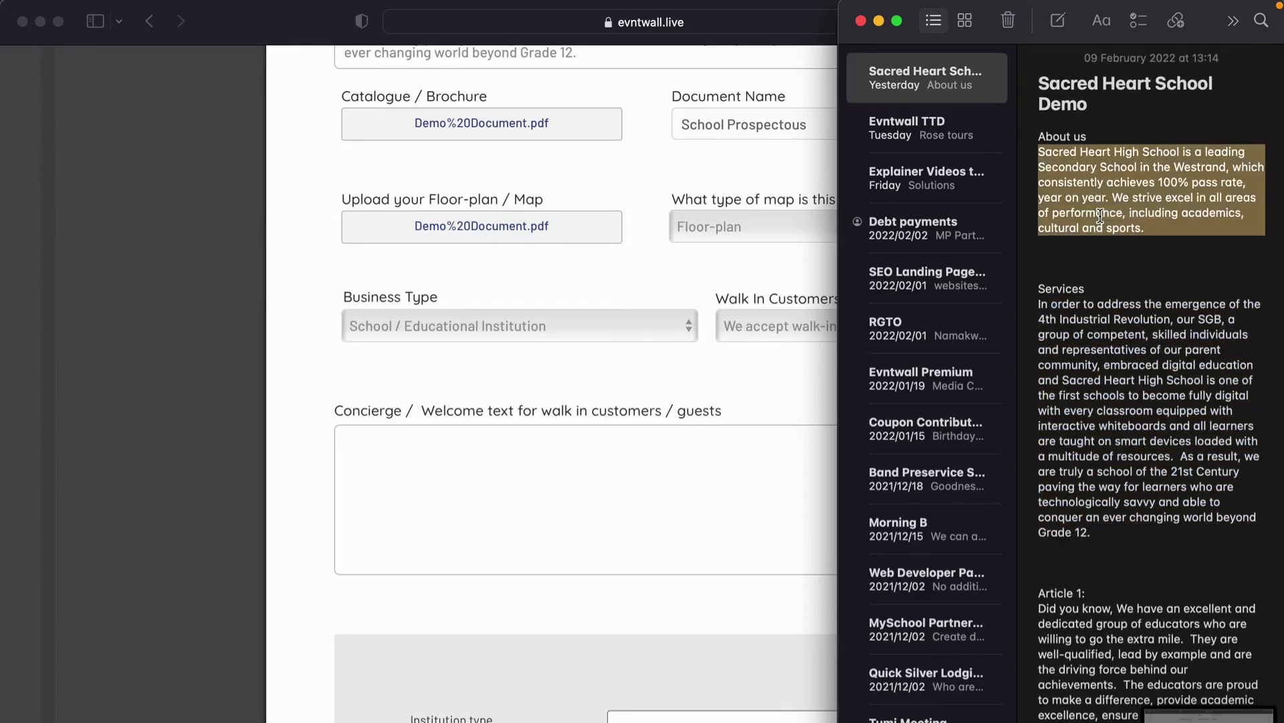
Step: Fill the Concierge welcome with 'Welcome to Sacred Heart', the pasted paragraph and a mask reminder
left_click(620, 490)
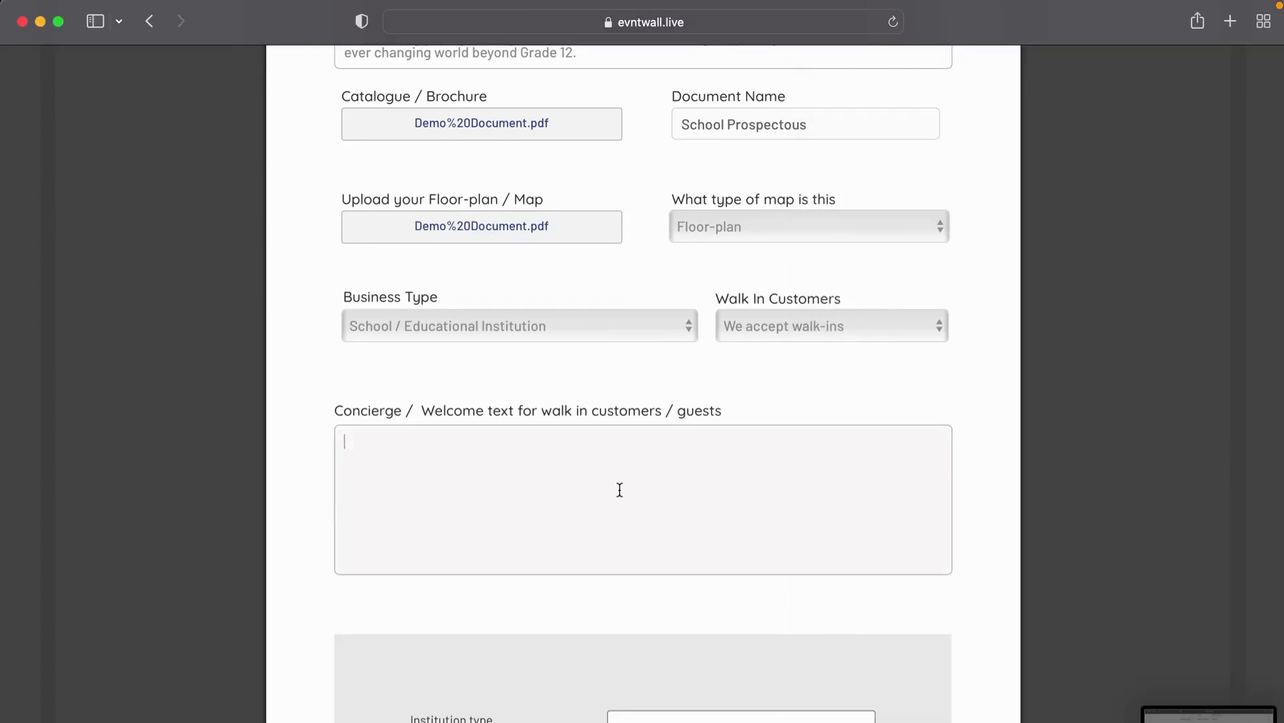
type("Welcome to Sacred")
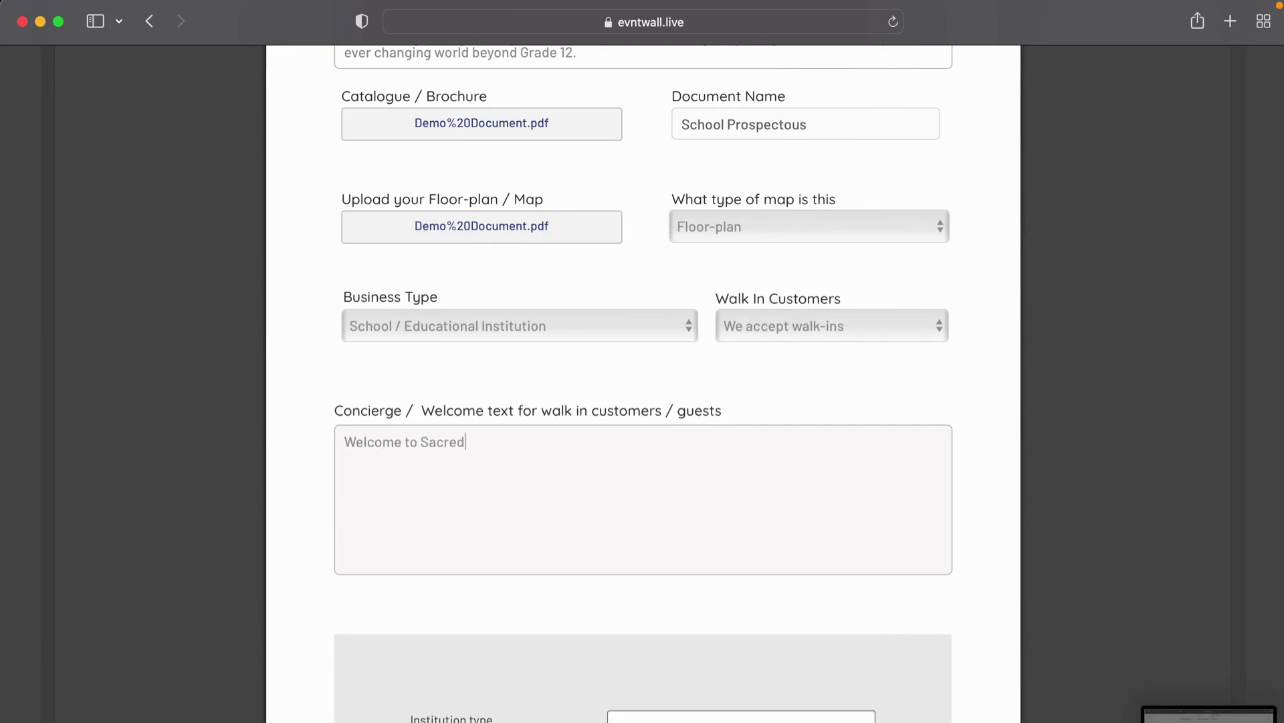
type(" Heart.")
key("super+v")
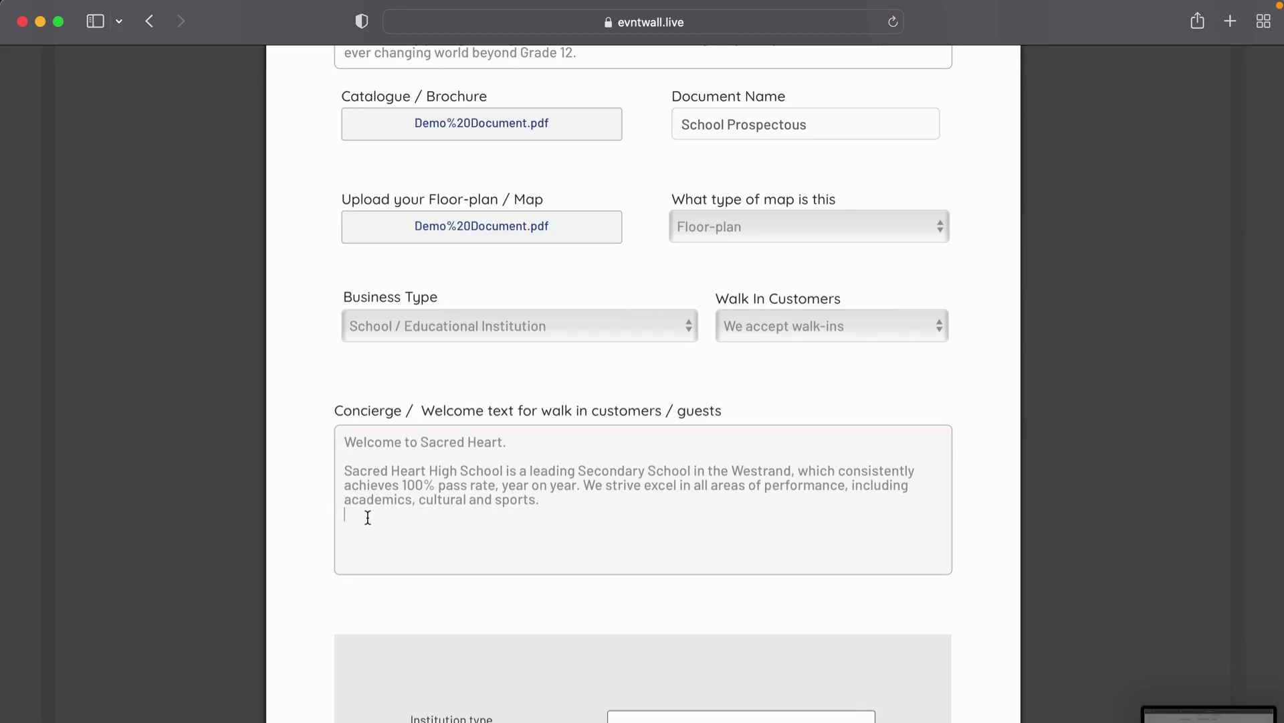
type("lease remember ")
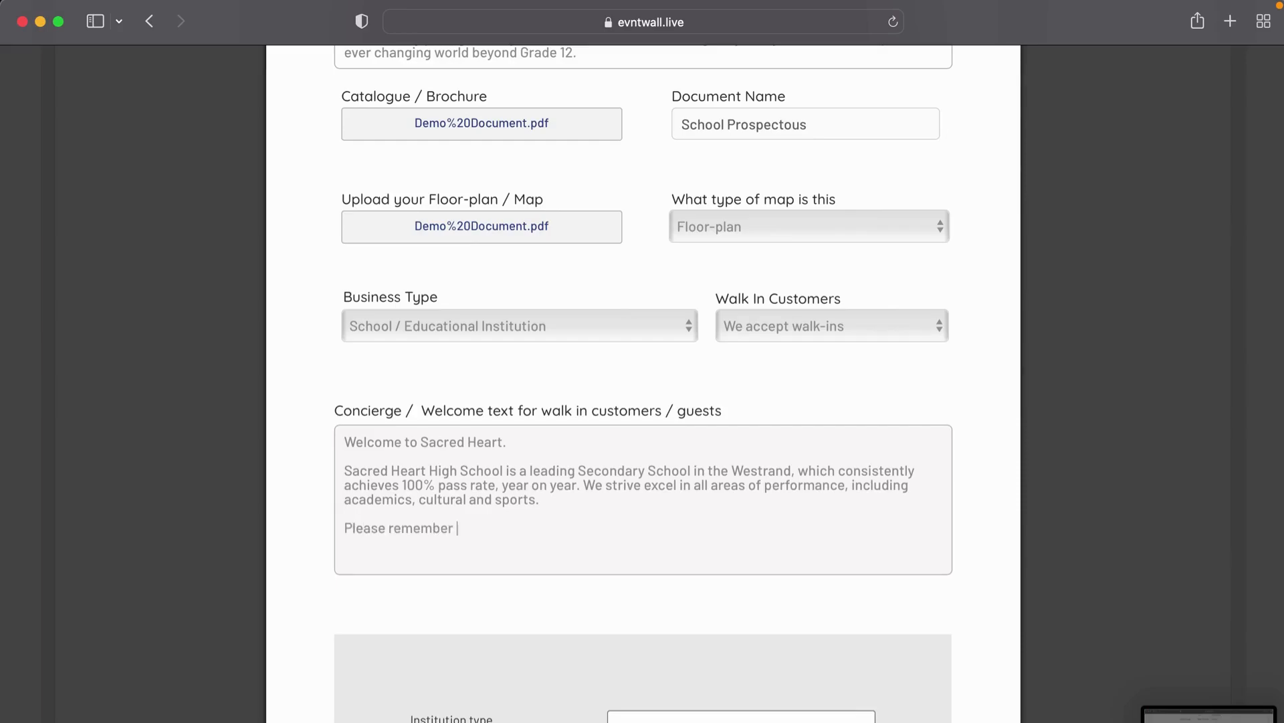
type("to wear your mask at all times.")
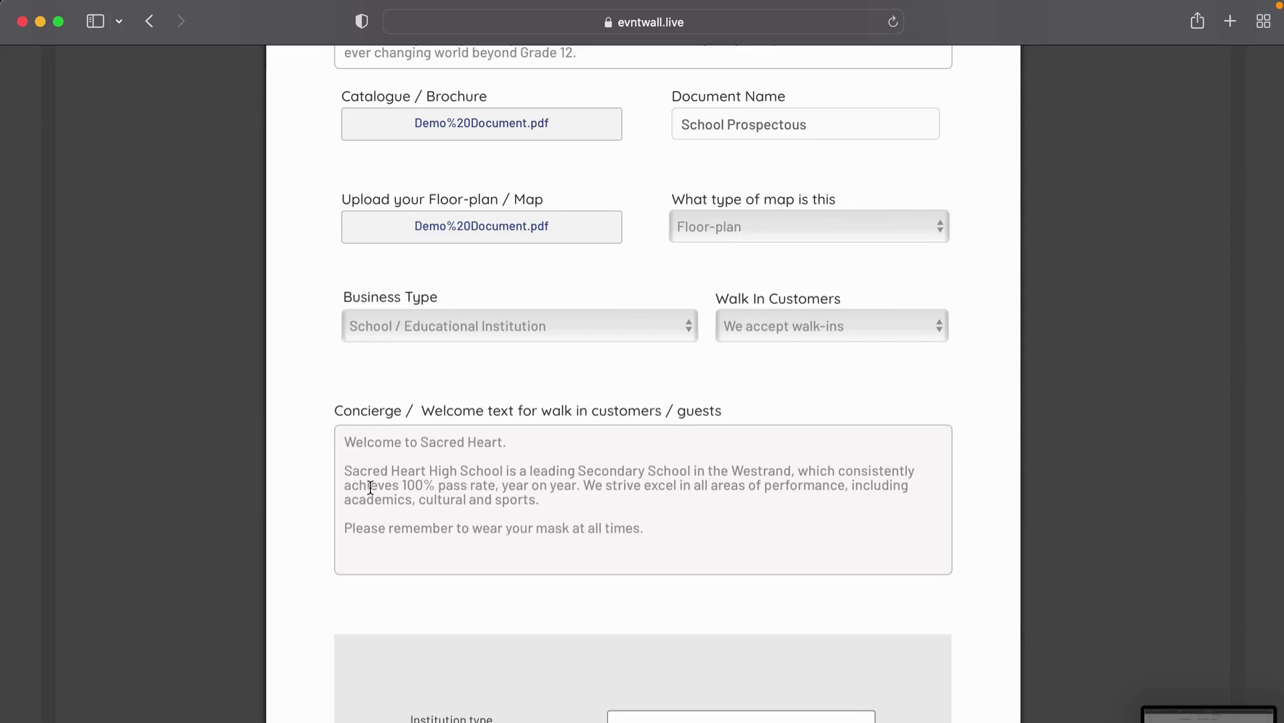
scroll(370, 487, "down", 4)
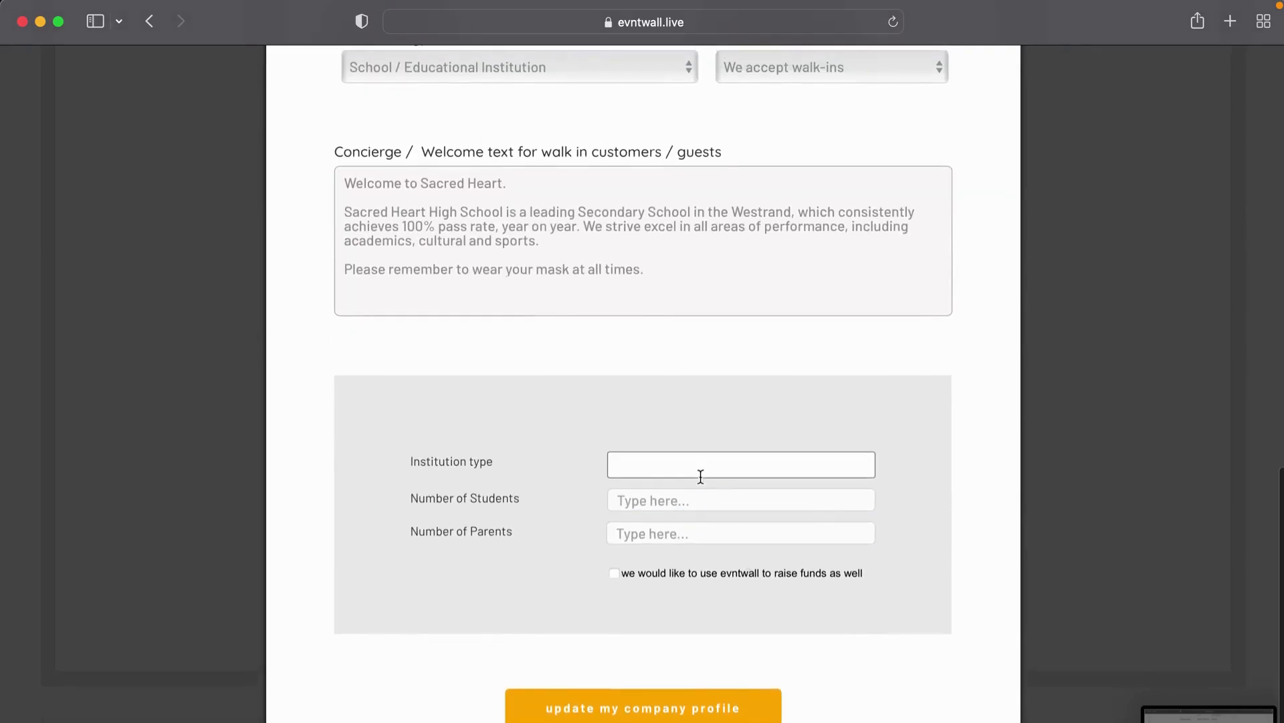
Step: Choose Secondary School as institution type, with 1200 students and 3000 parents
left_click(701, 478)
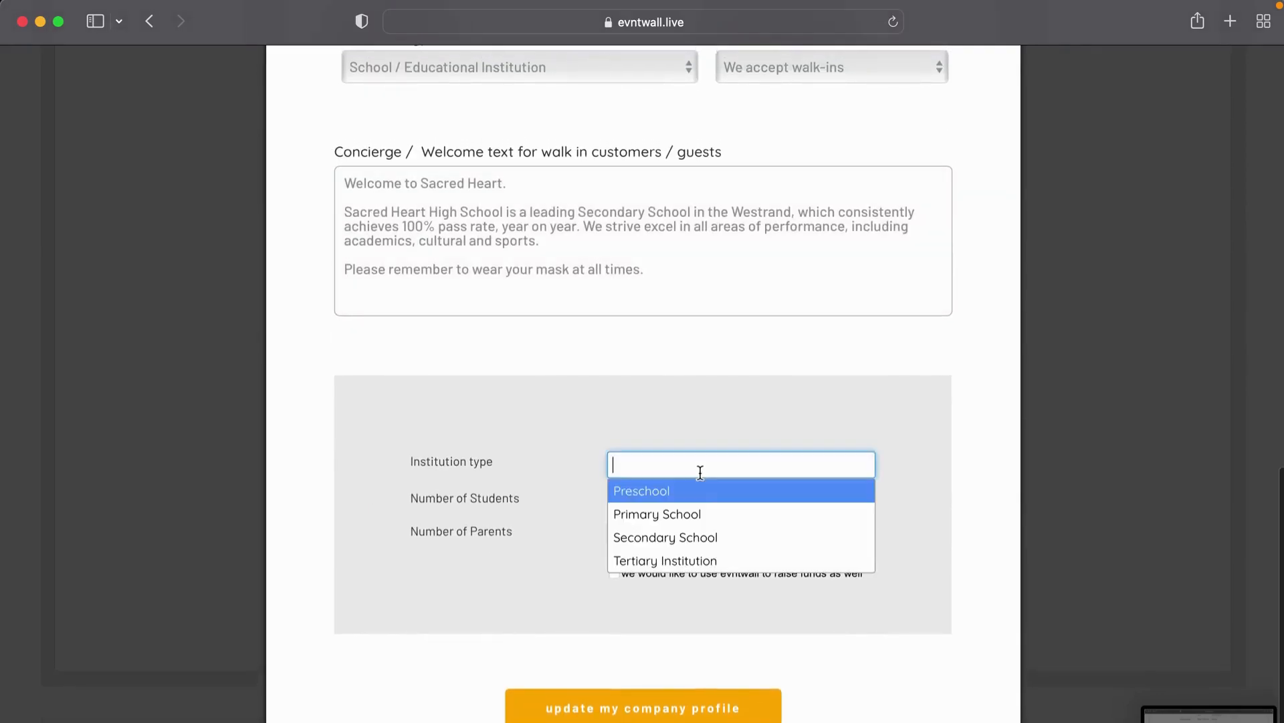
left_click(669, 535)
left_click(640, 505)
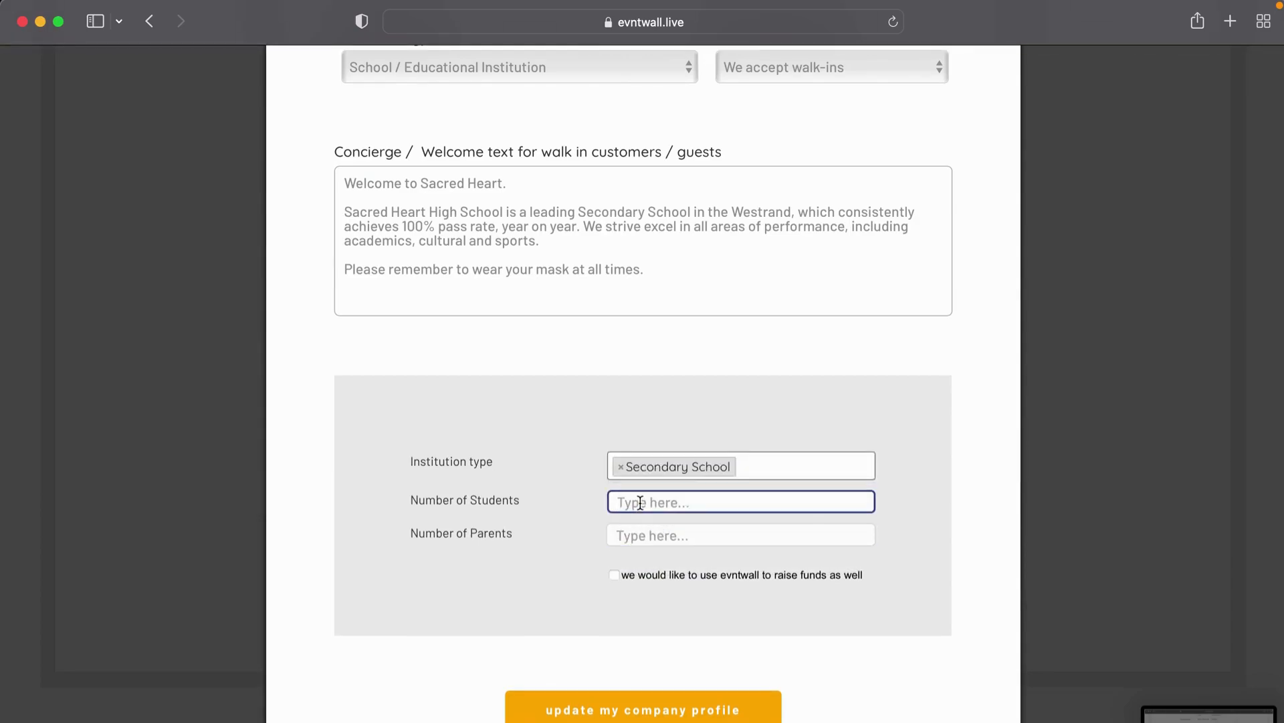
type("1200")
left_click(640, 535)
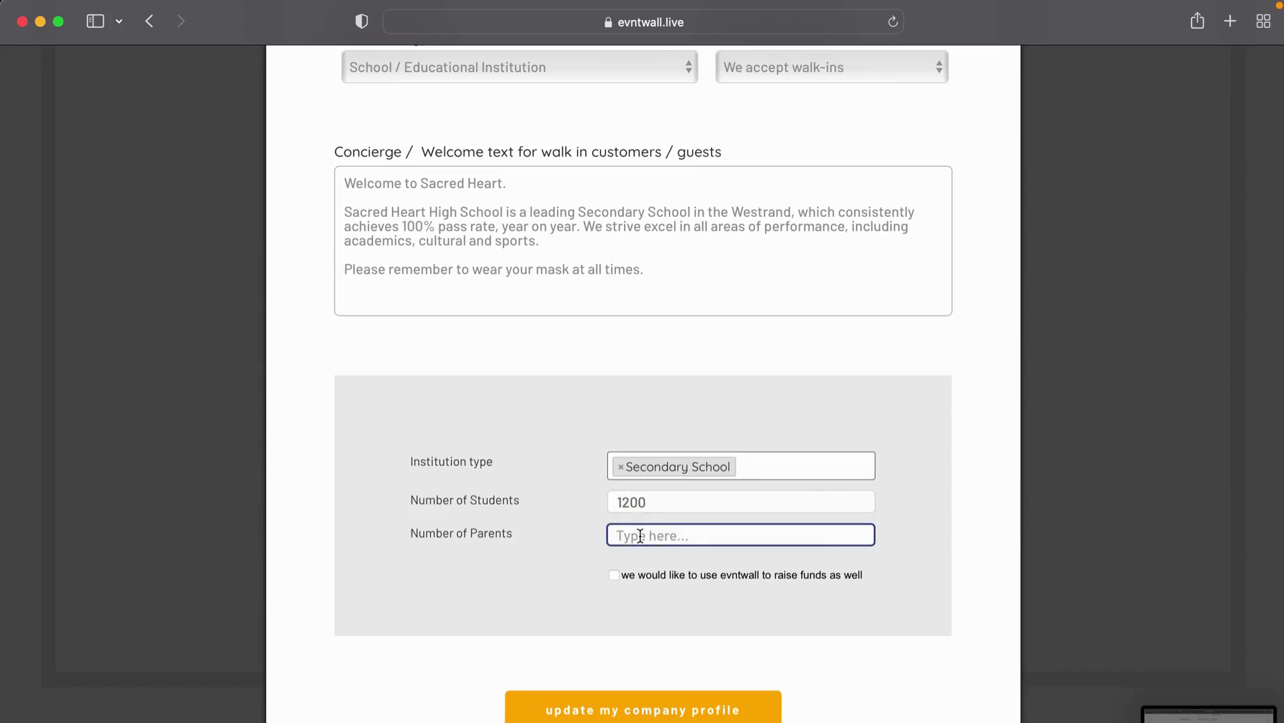
type("3000")
Step: Tick 'we would like to use evntwall to raise funds', update the company profile, and open Multimedia
left_click(615, 576)
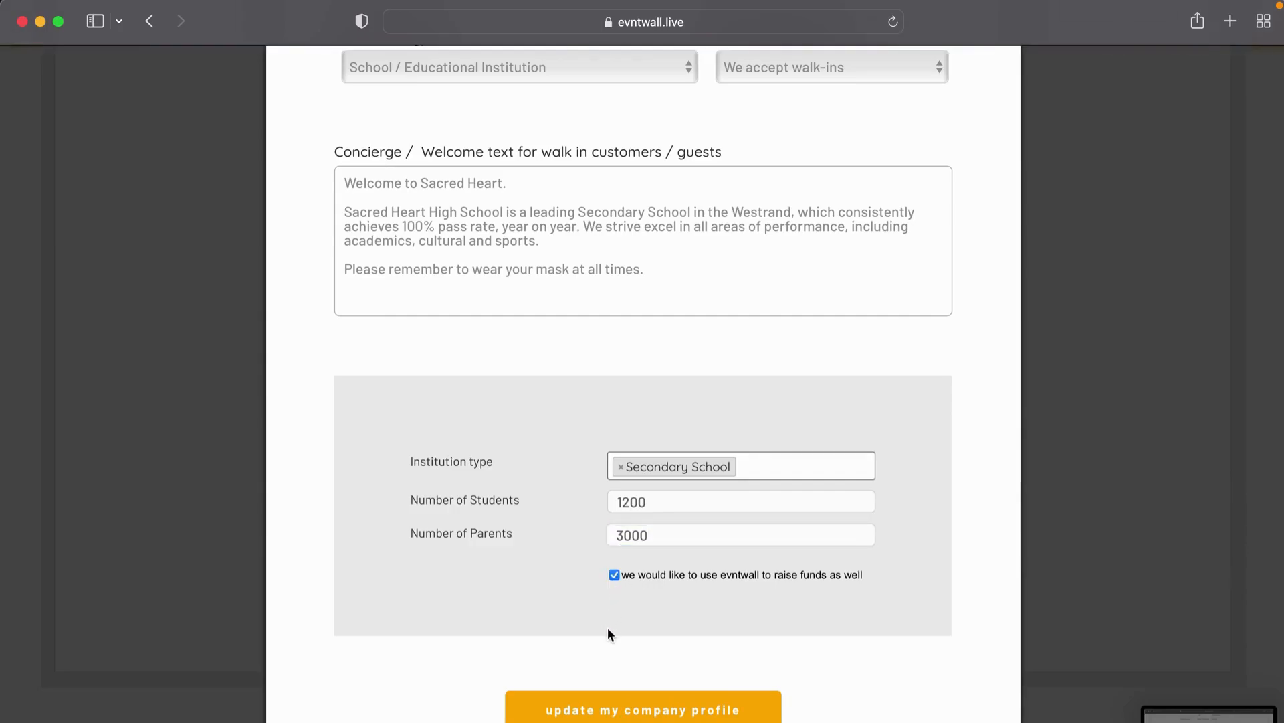
left_click(610, 712)
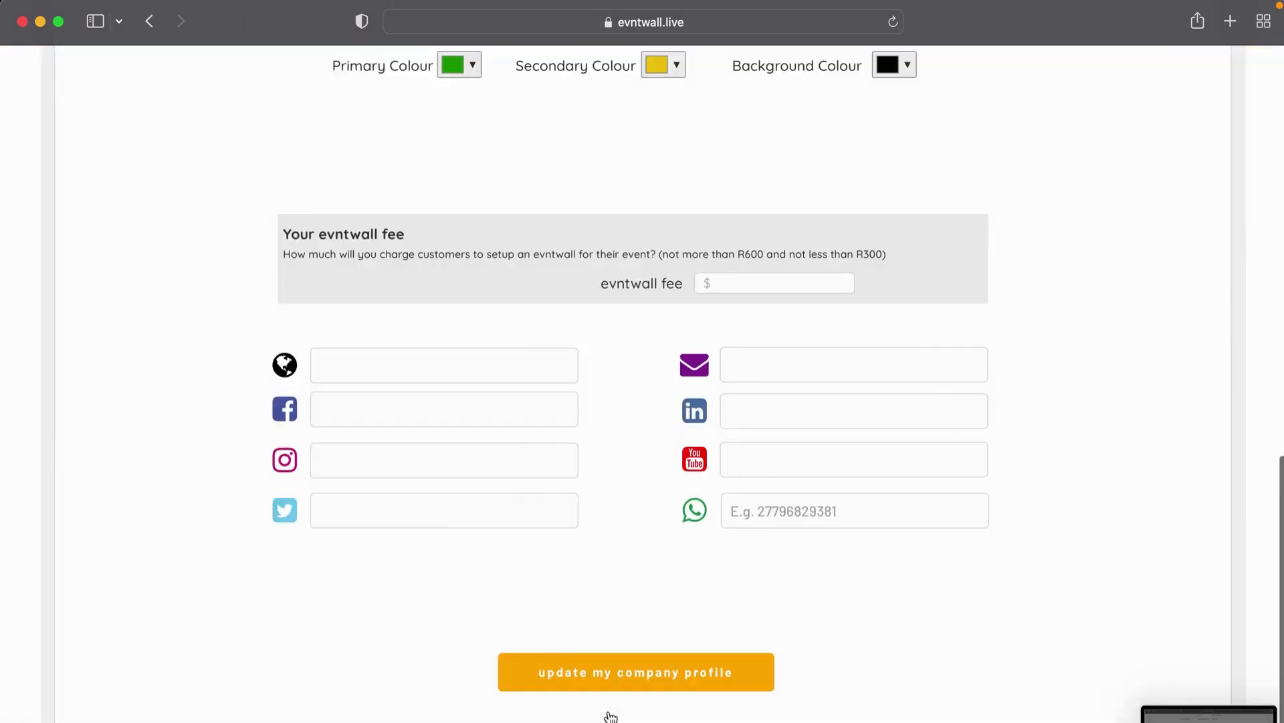
scroll(632, 387, "up", 12)
scroll(633, 387, "down", 5)
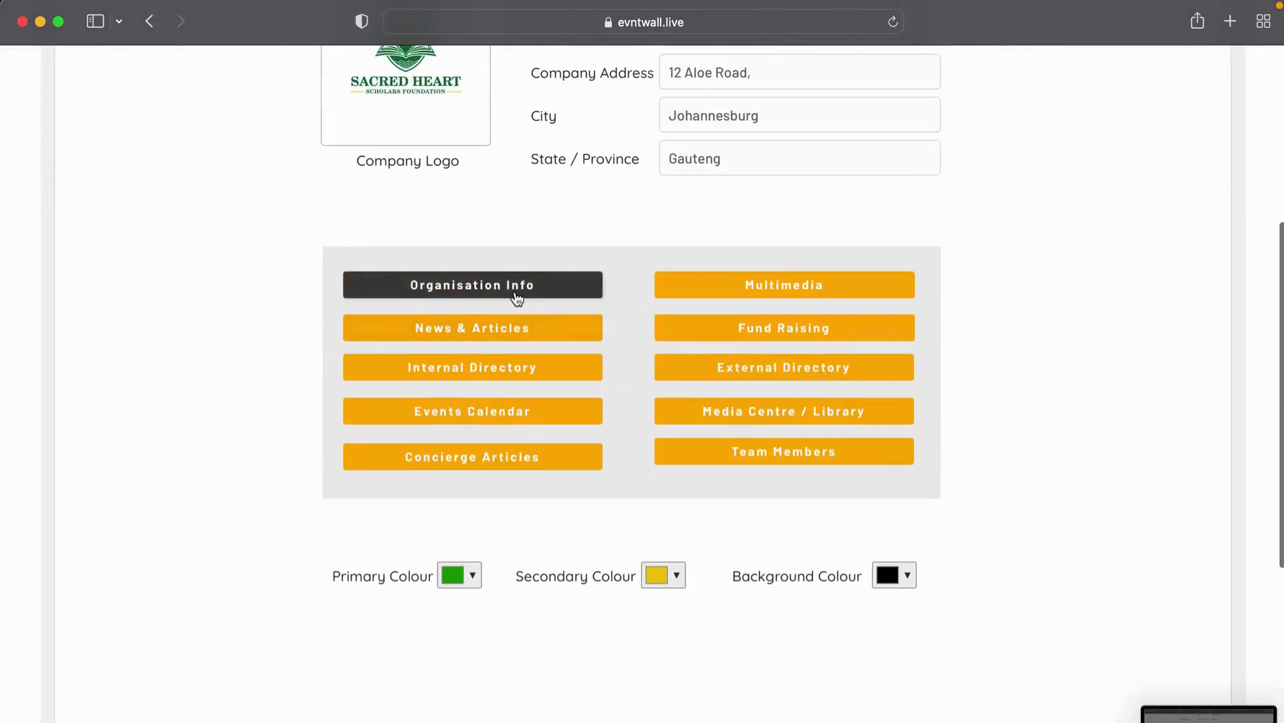
left_click(788, 288)
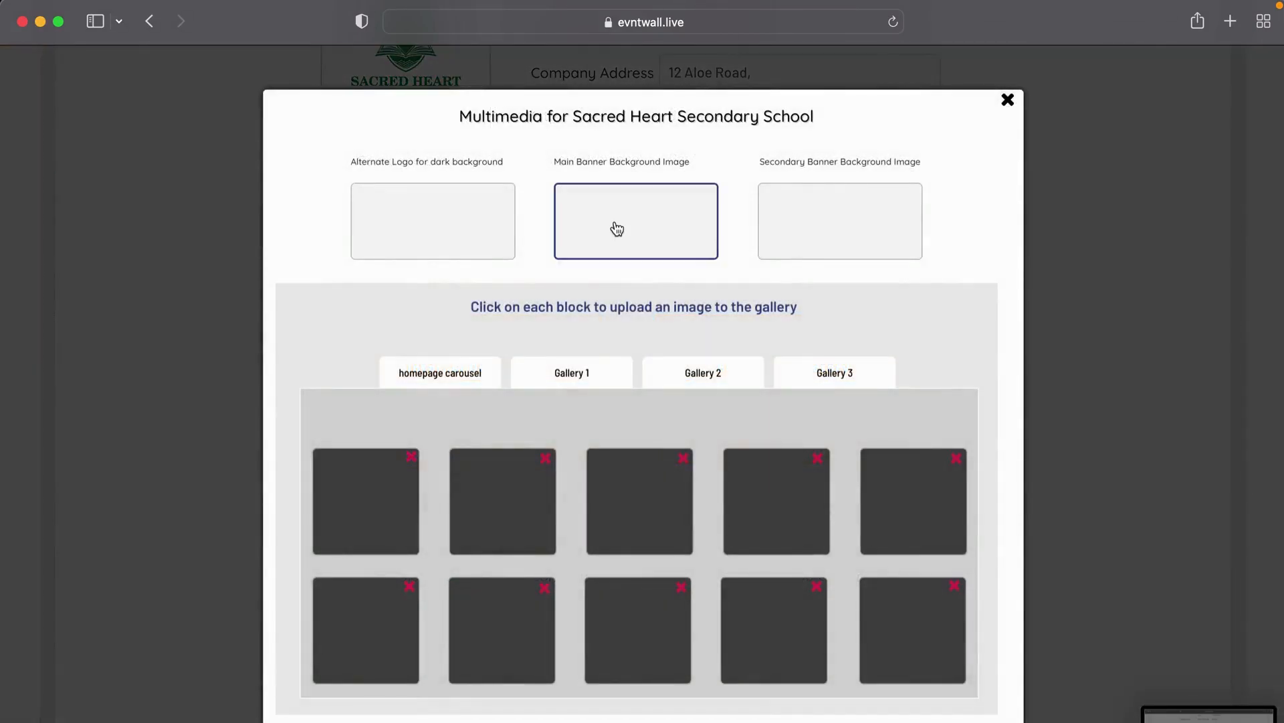
Step: Upload School_Logo-removebg-preview.png from the Logo folder as the dark-background alternate logo
left_click(438, 218)
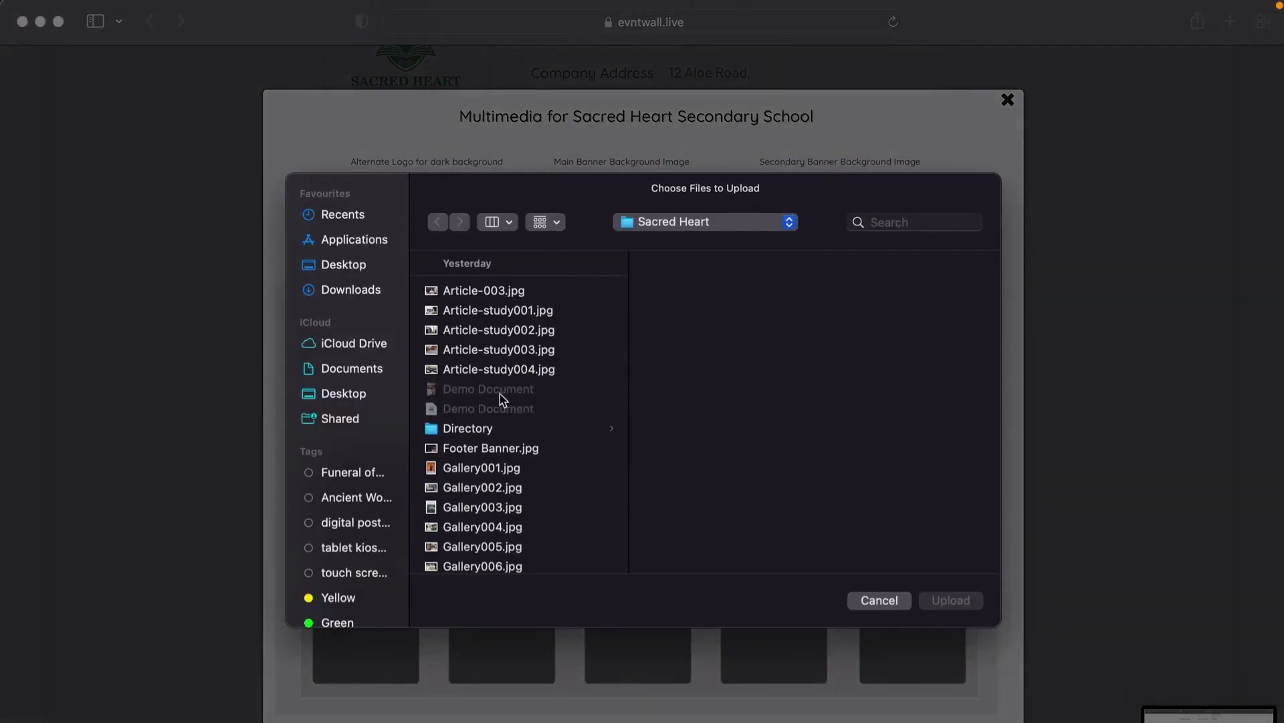
scroll(493, 459, "down", 5)
left_click(461, 502)
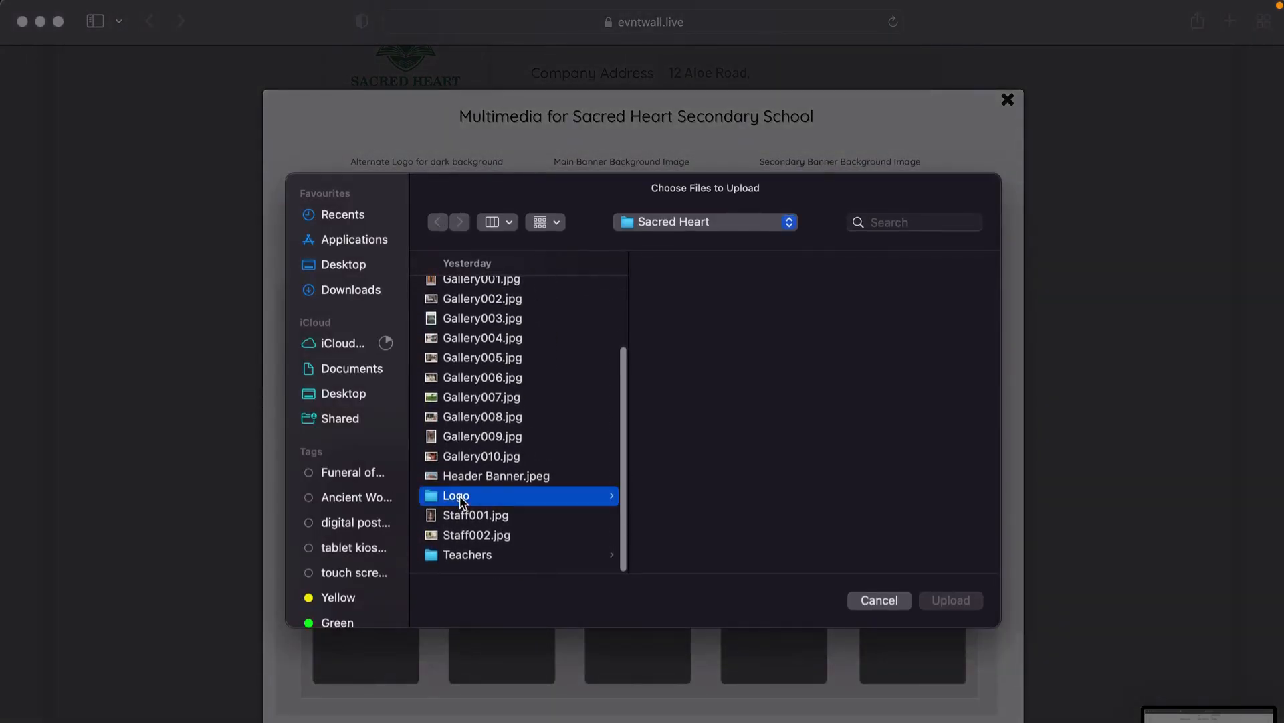
left_click(691, 330)
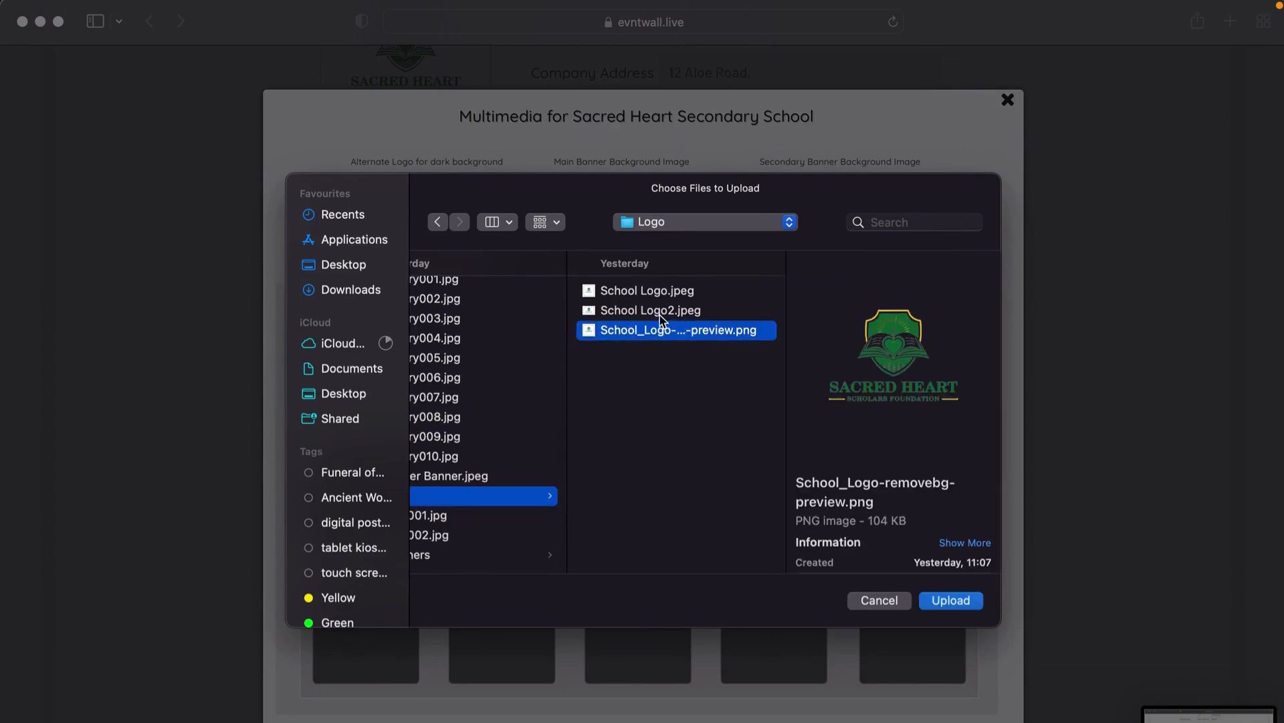
left_click(971, 598)
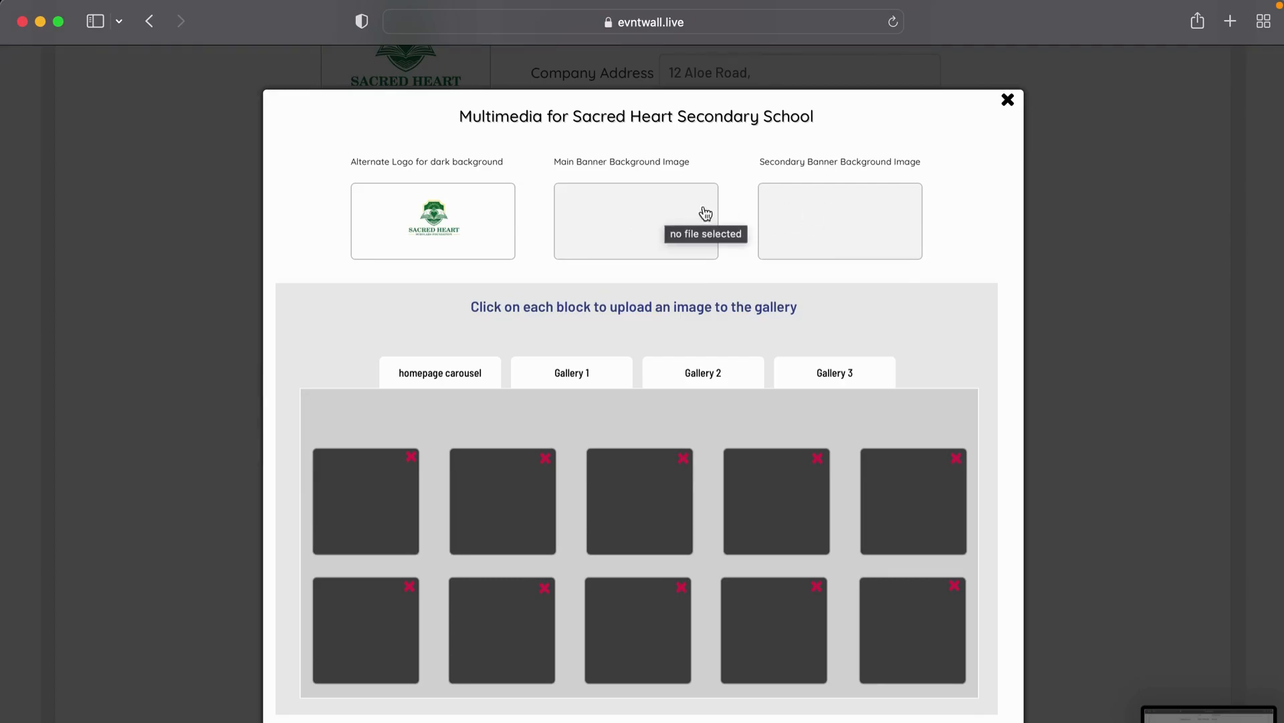
left_click(629, 225)
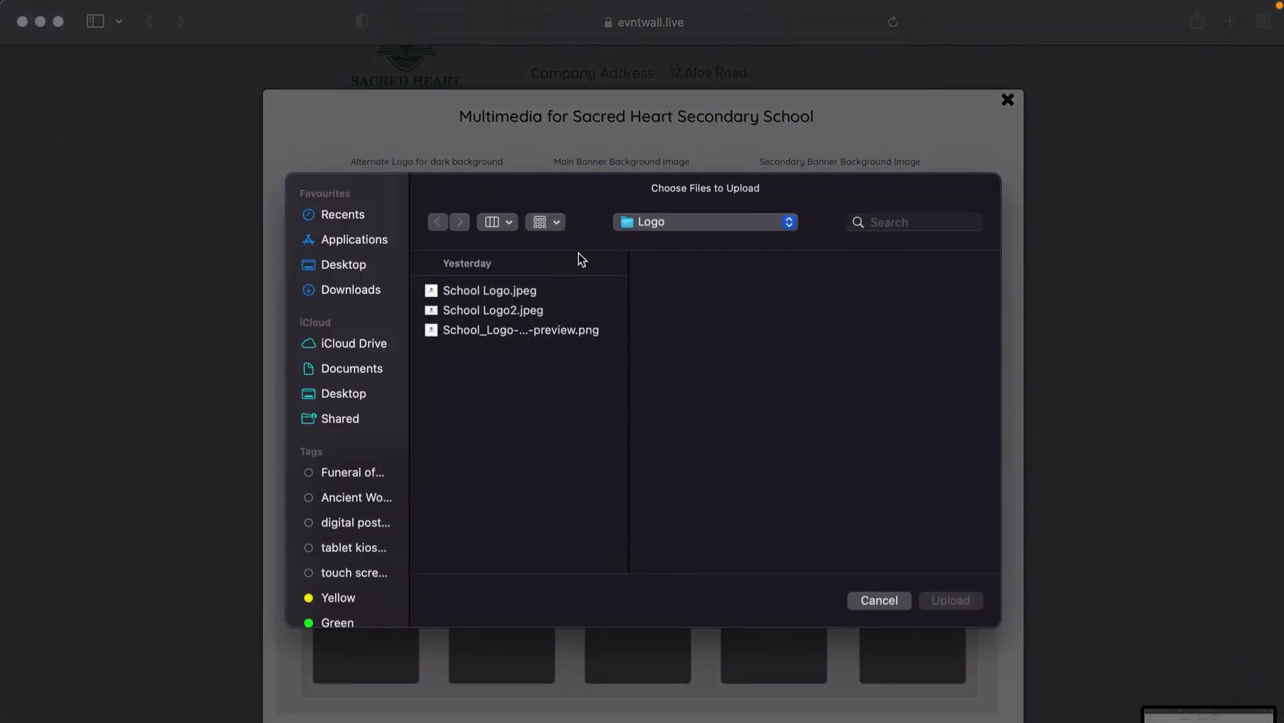
Step: Upload Header Banner.jpeg from the Sacred Heart folder as the main banner background
left_click(689, 222)
left_click(680, 248)
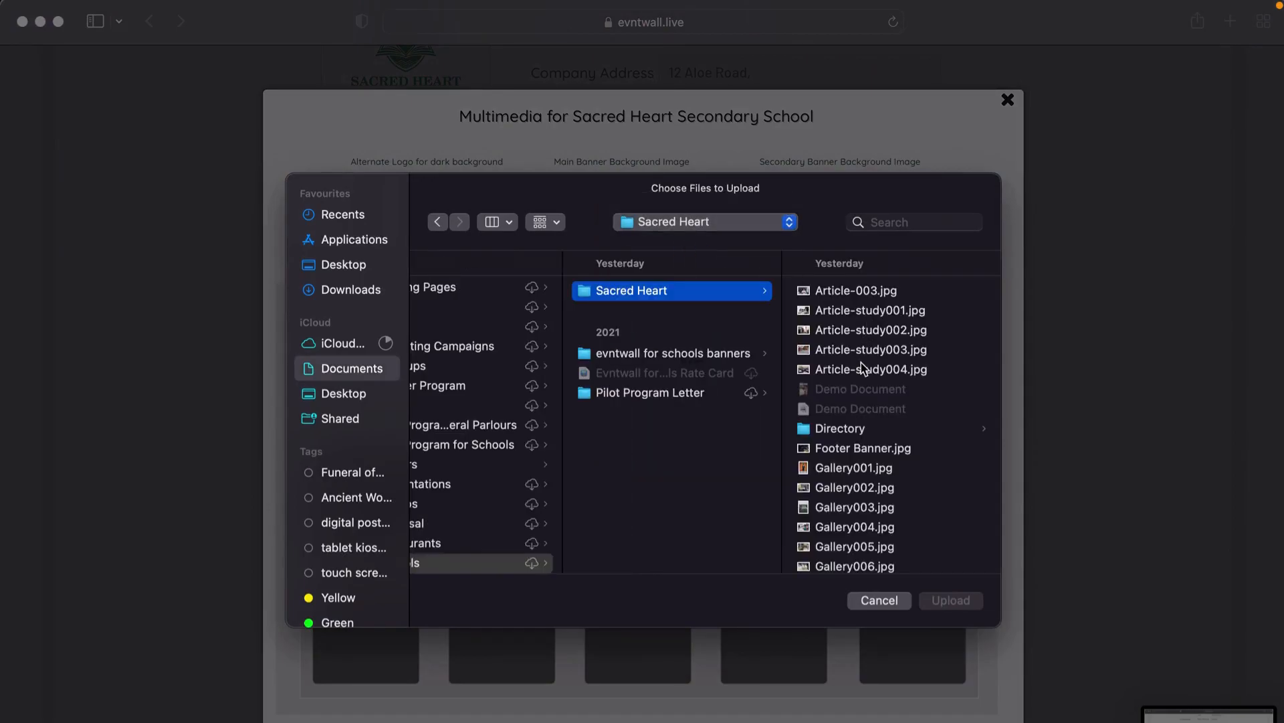
scroll(855, 408, "down", 5)
left_click(839, 318)
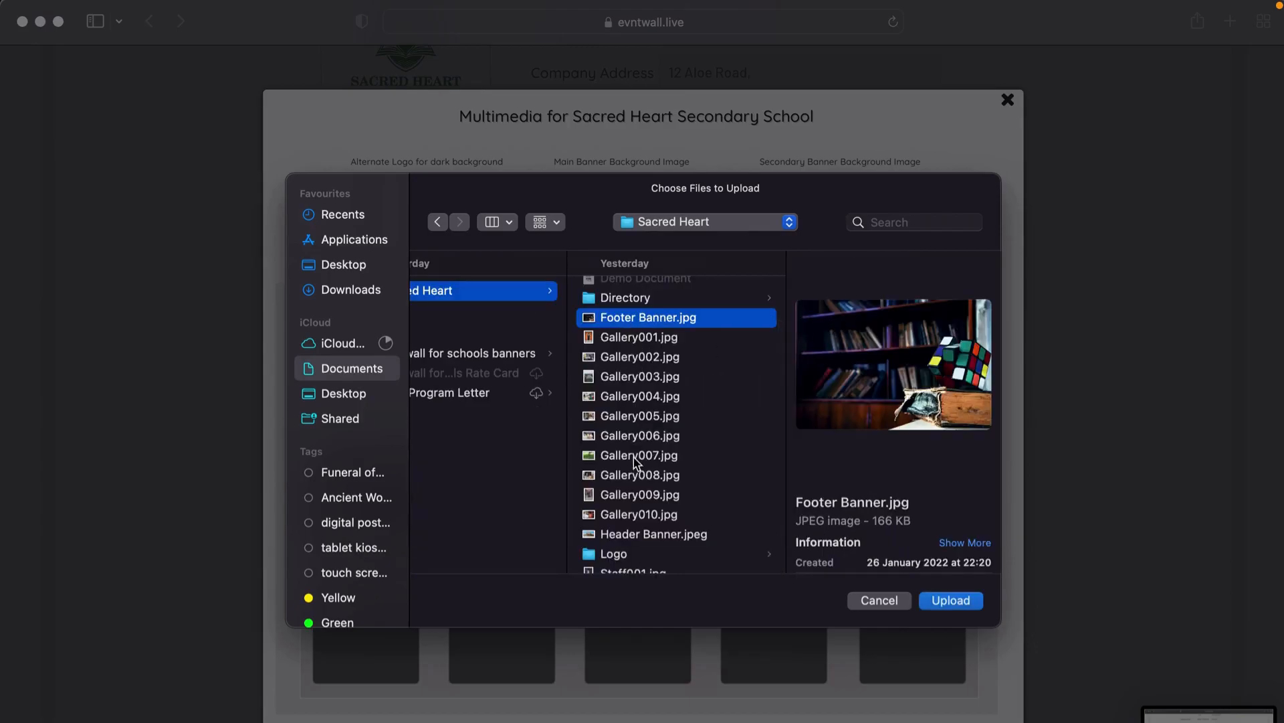
left_click(629, 535)
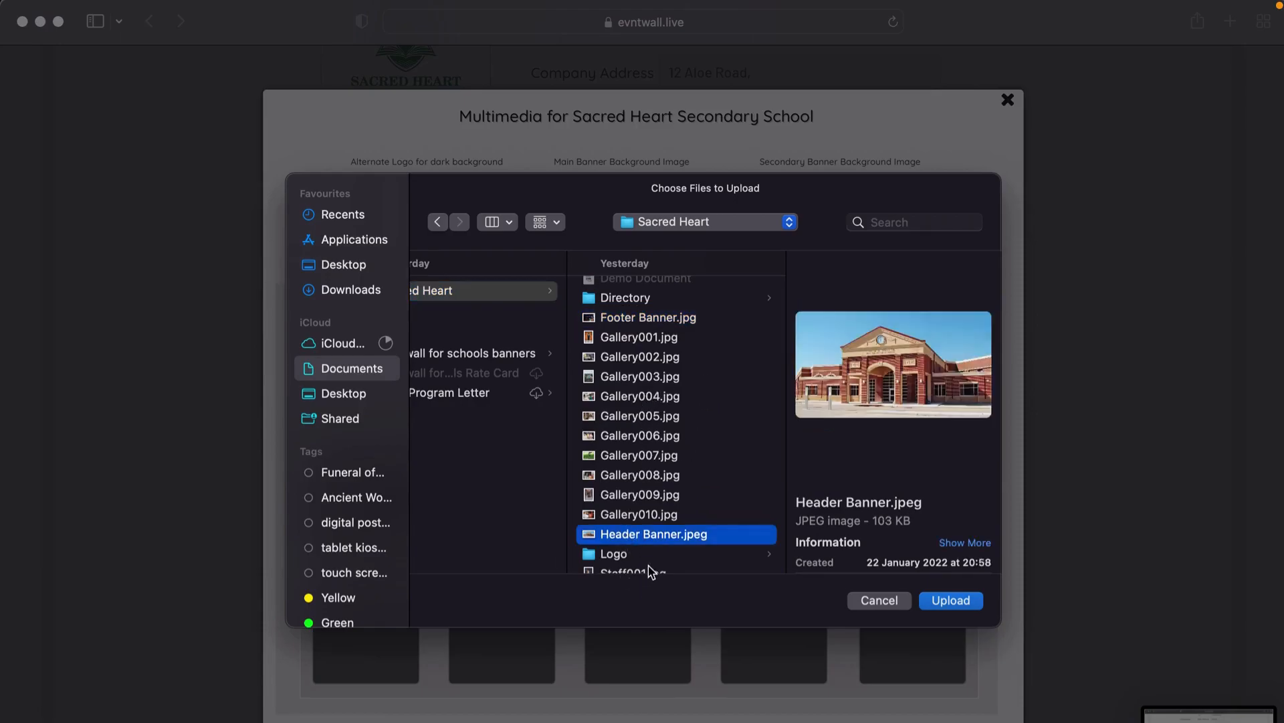
left_click(934, 602)
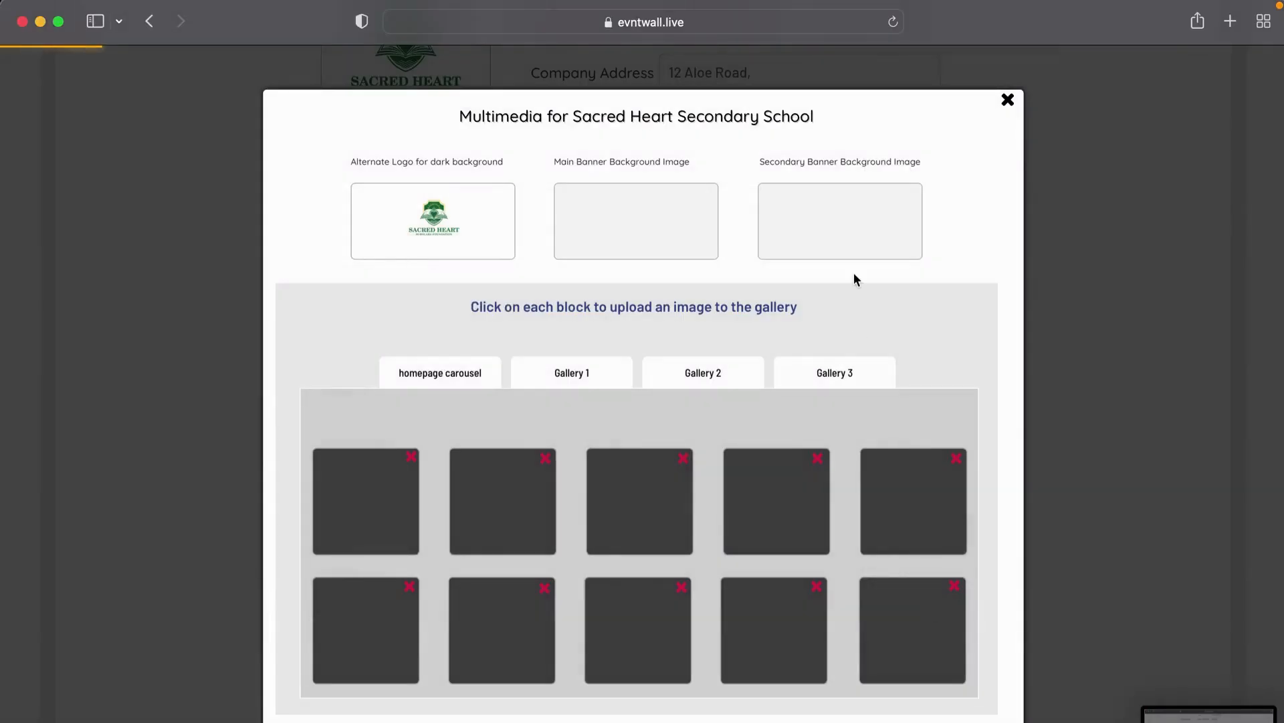
Step: Upload Footer Banner.jpg as the secondary banner background
left_click(826, 234)
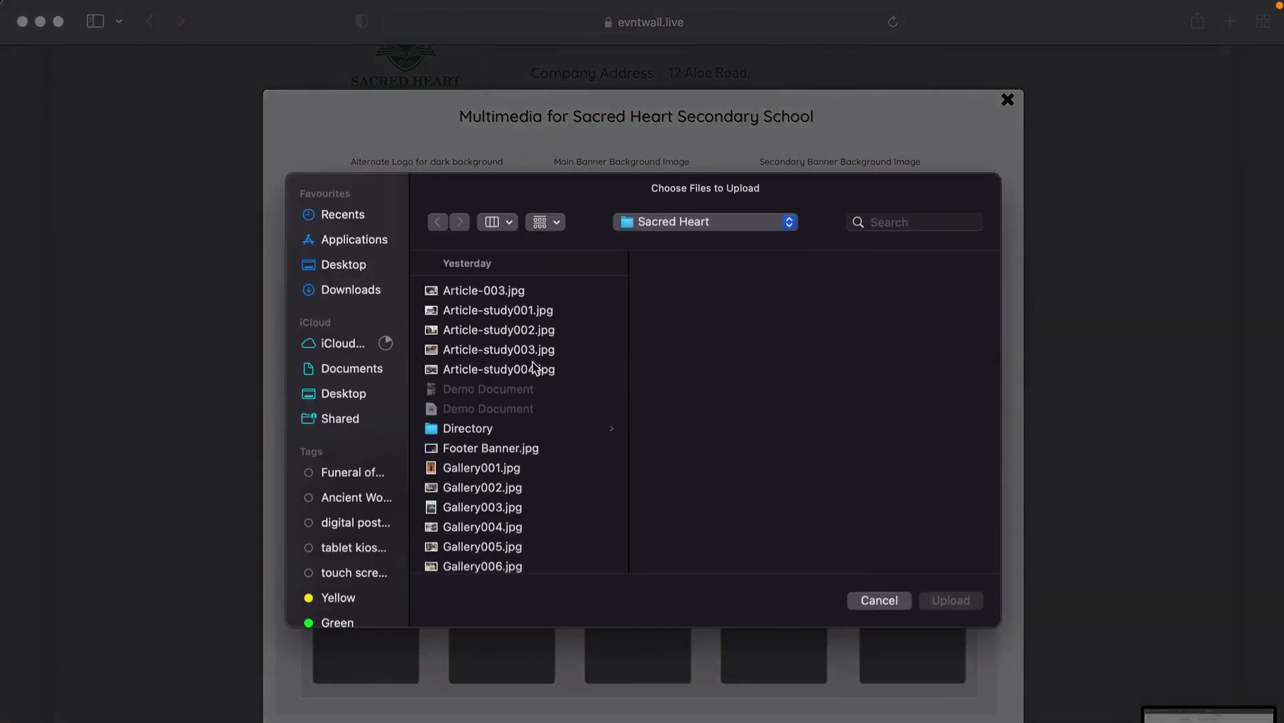
scroll(495, 502, "down", 3)
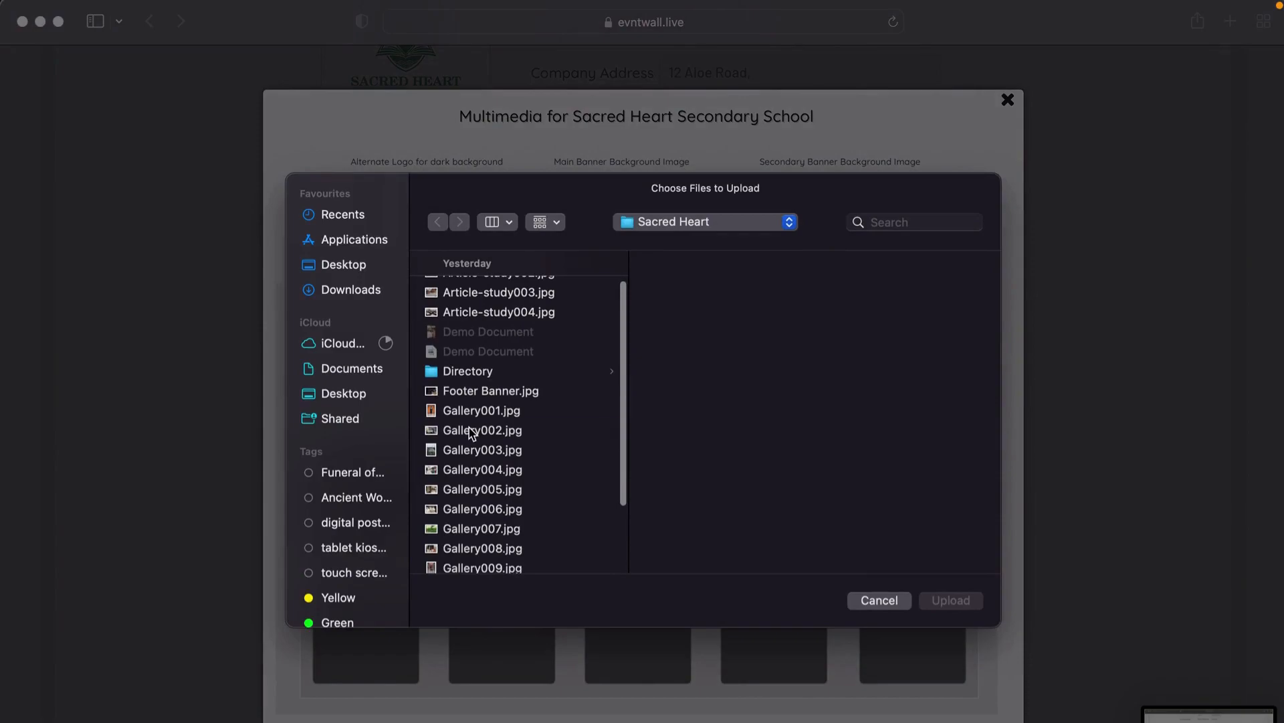
left_click(472, 431)
scroll(467, 476, "down", 6)
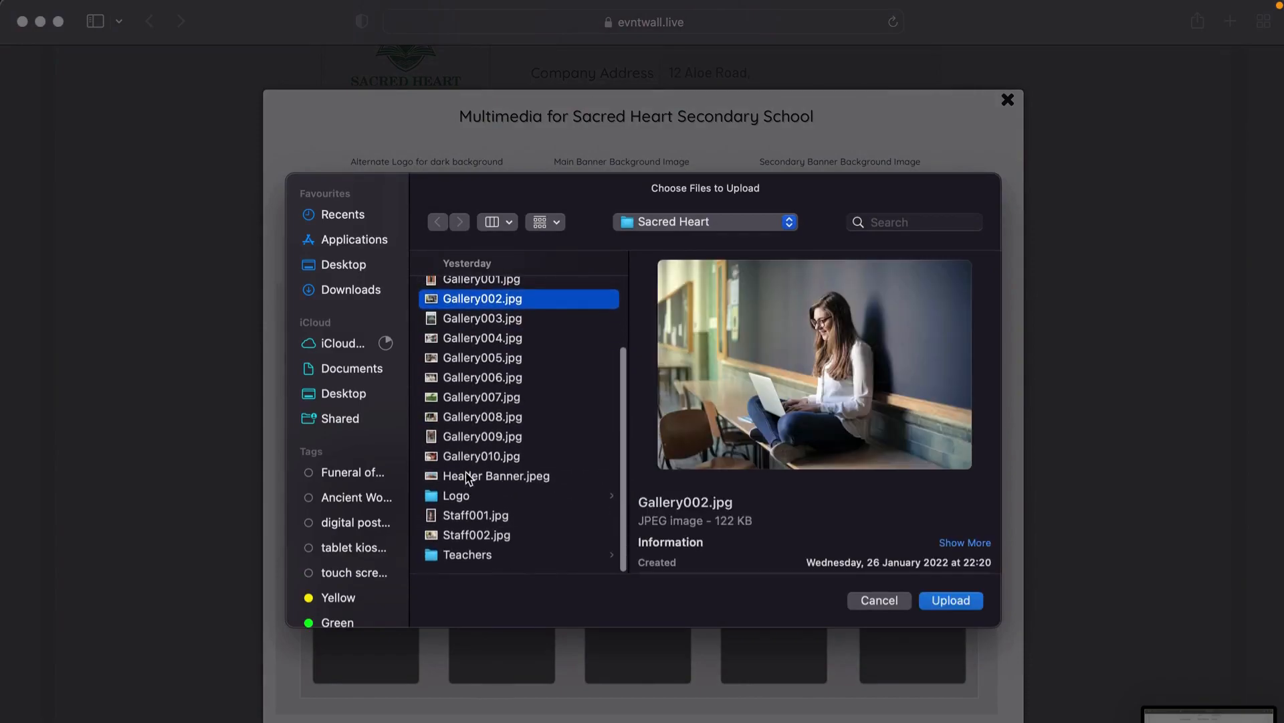
left_click(469, 476)
left_click(460, 457)
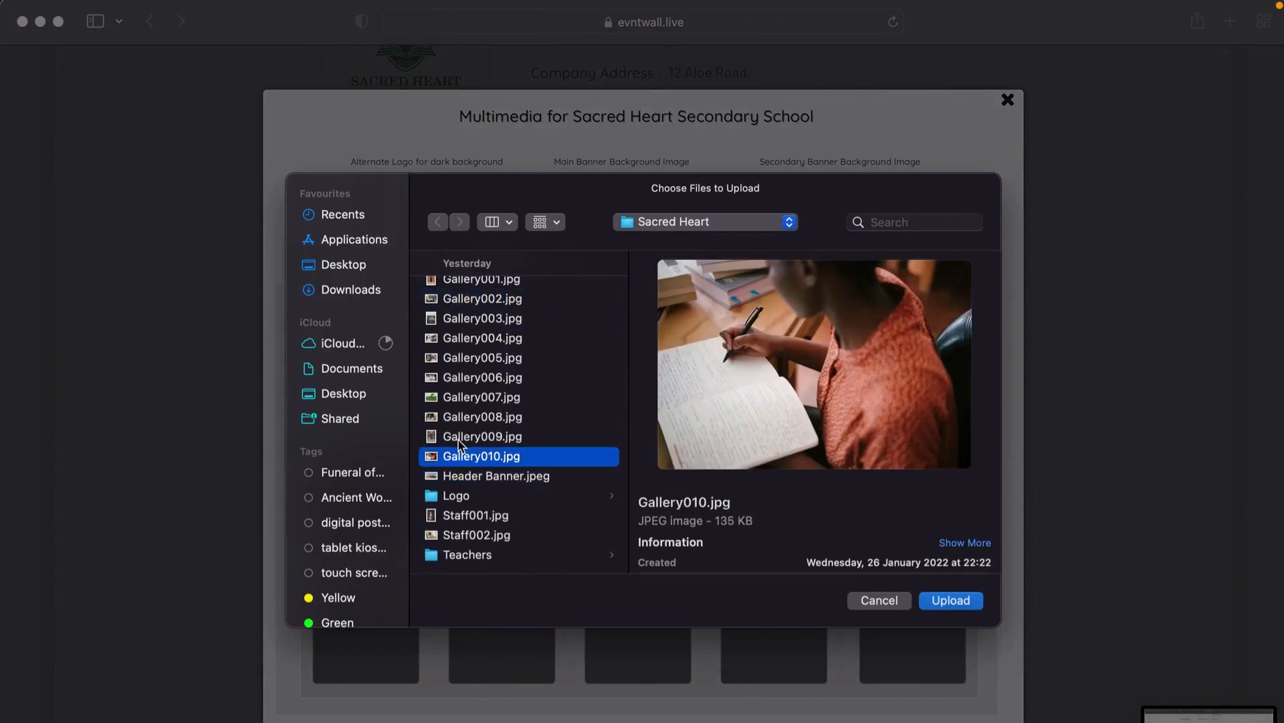
left_click(459, 439)
left_click(461, 419)
left_click(463, 402)
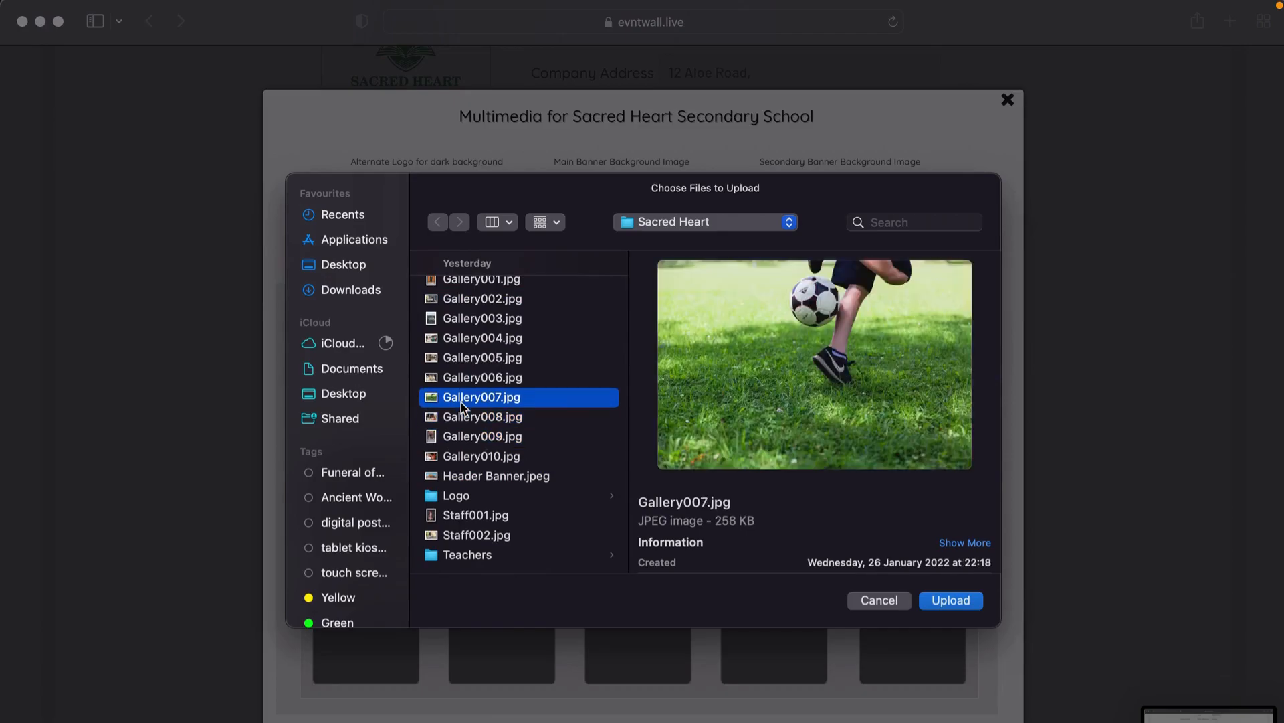
key("Up")
key("Up")
key("Up")
key("Up")
key("Up")
key("Up")
key("Up")
key("Up")
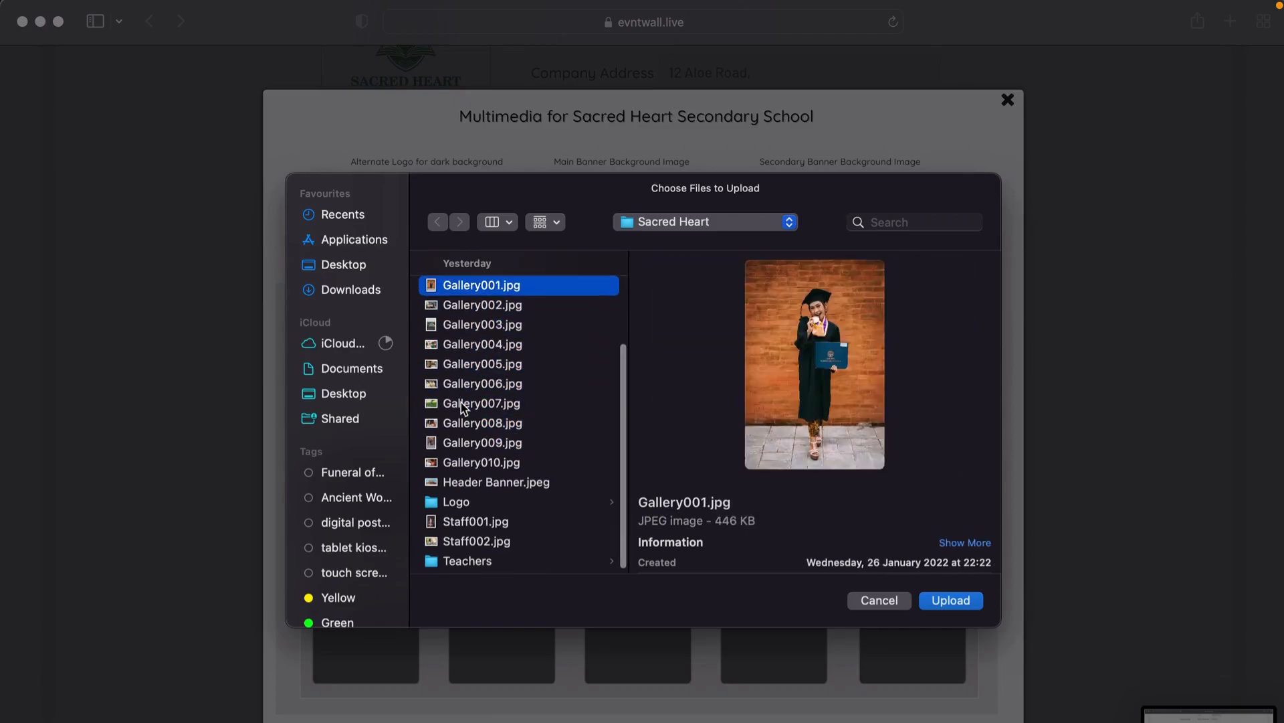
key("Down")
key("Return")
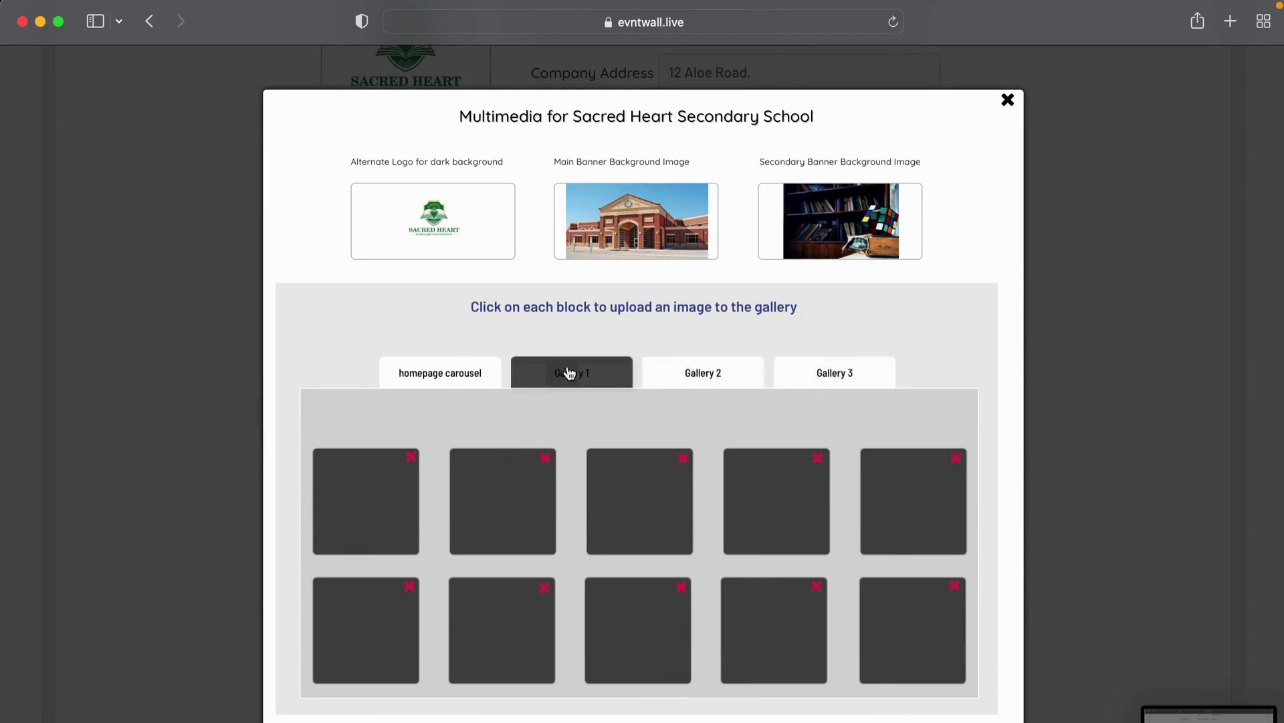
Step: Upload Article-003 and the Gallery001 graduation photo into the first two gallery blocks
left_click(366, 505)
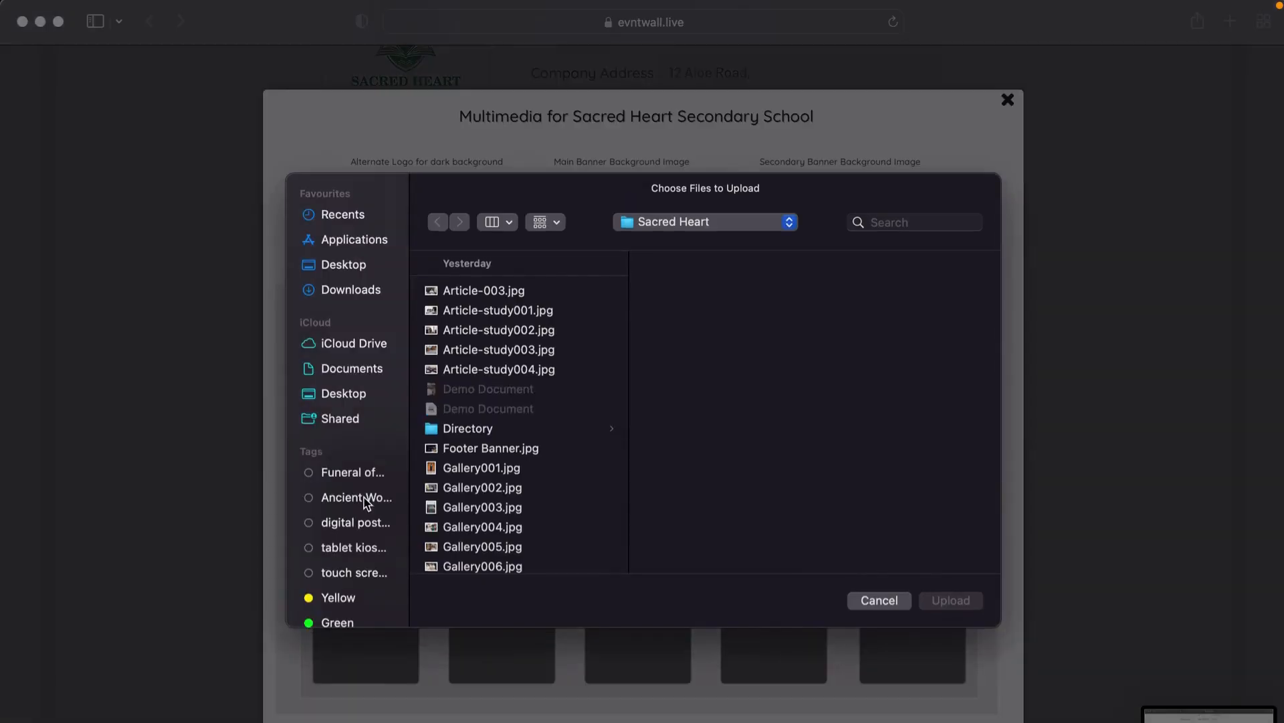
left_click(491, 296)
key("Return")
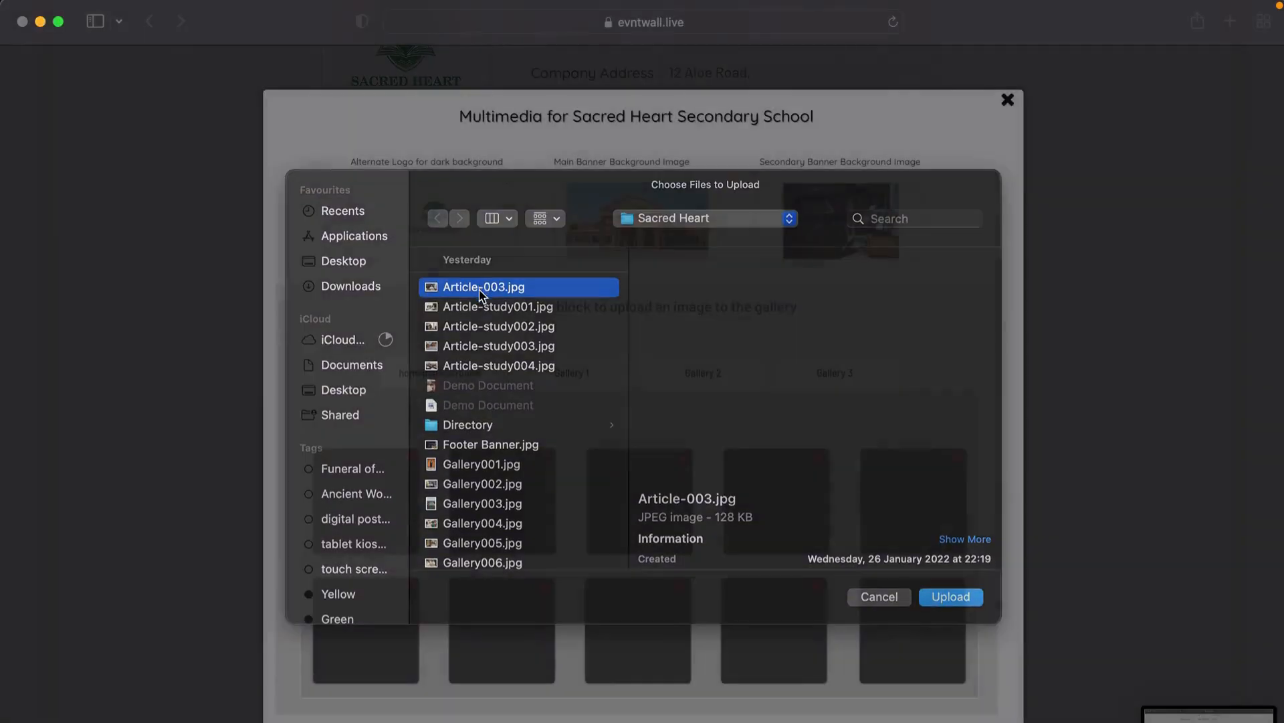
left_click(490, 493)
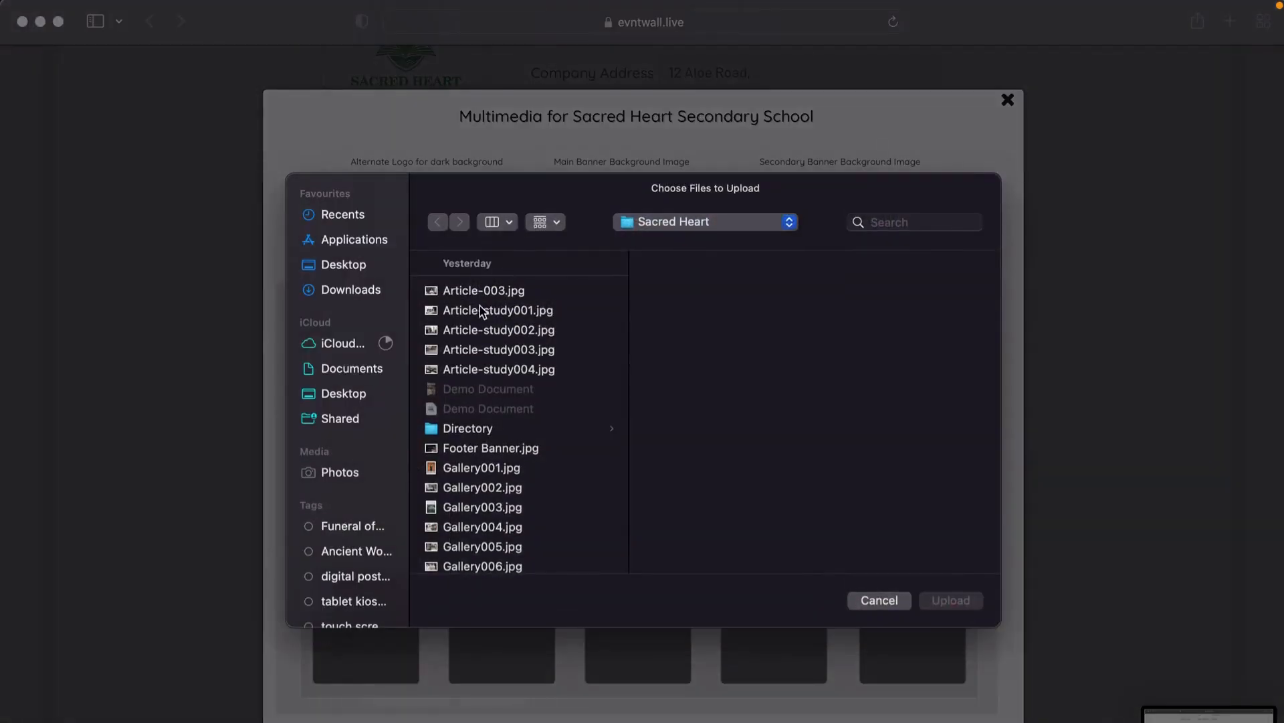
left_click(480, 310)
left_click(467, 450)
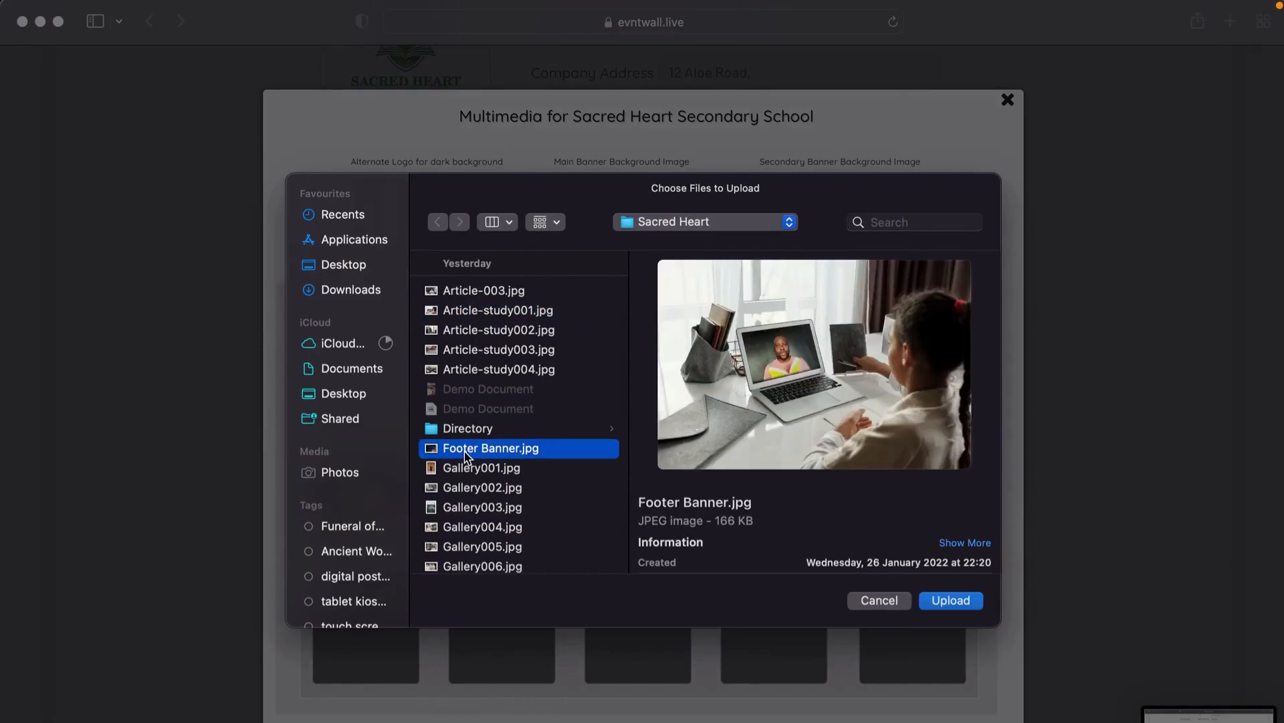
left_click(467, 471)
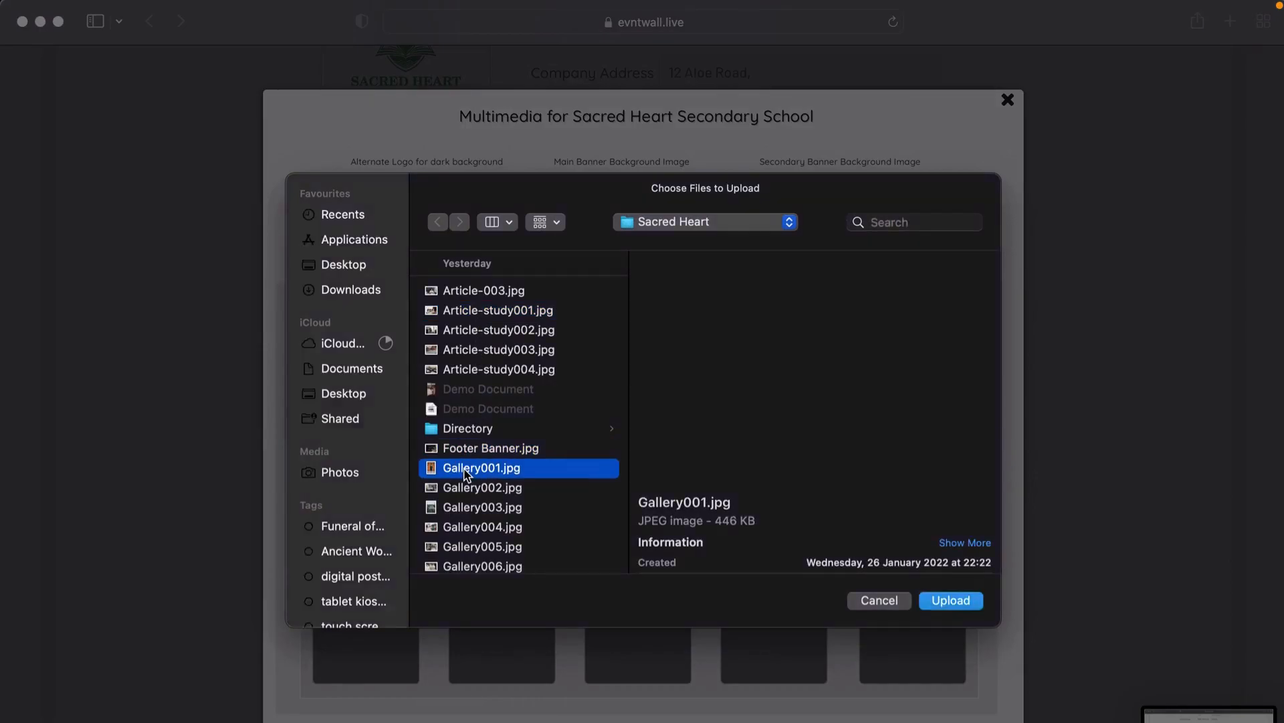
key("Return")
Step: Fill gallery blocks three to five with Gallery002, Gallery003 and the Gallery007 football photo
left_click(613, 507)
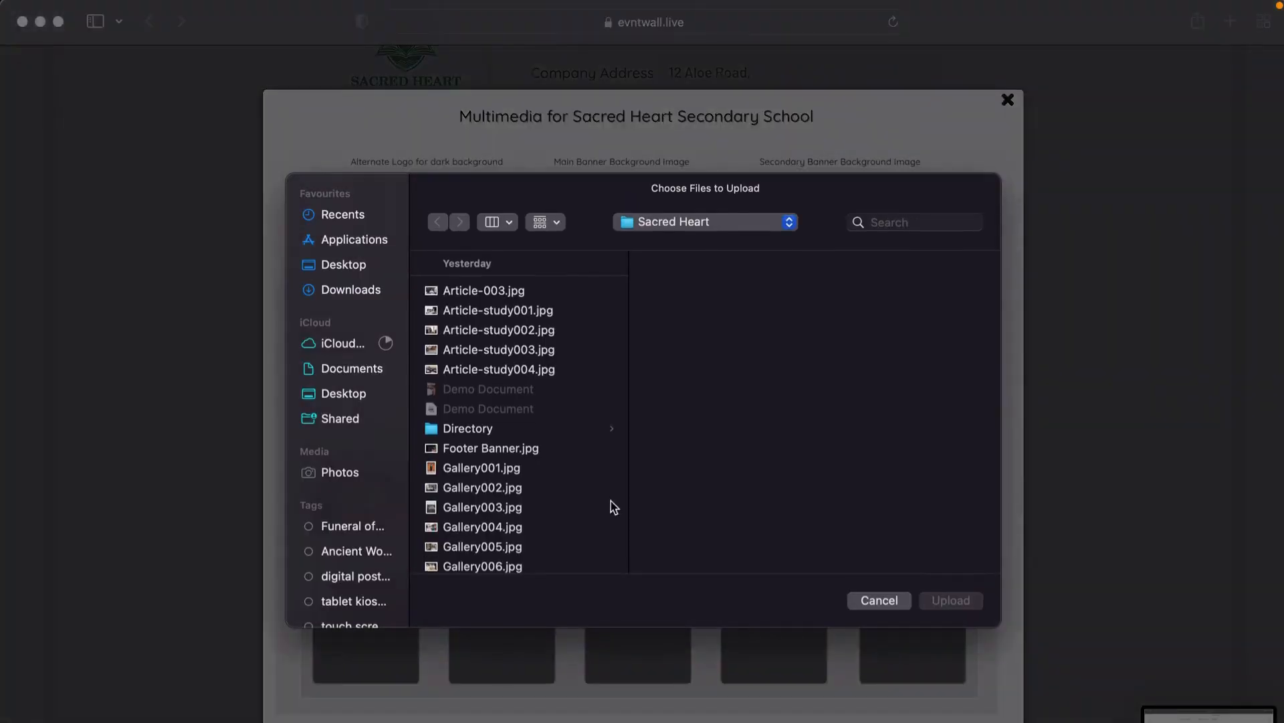
left_click(492, 488)
key("Return")
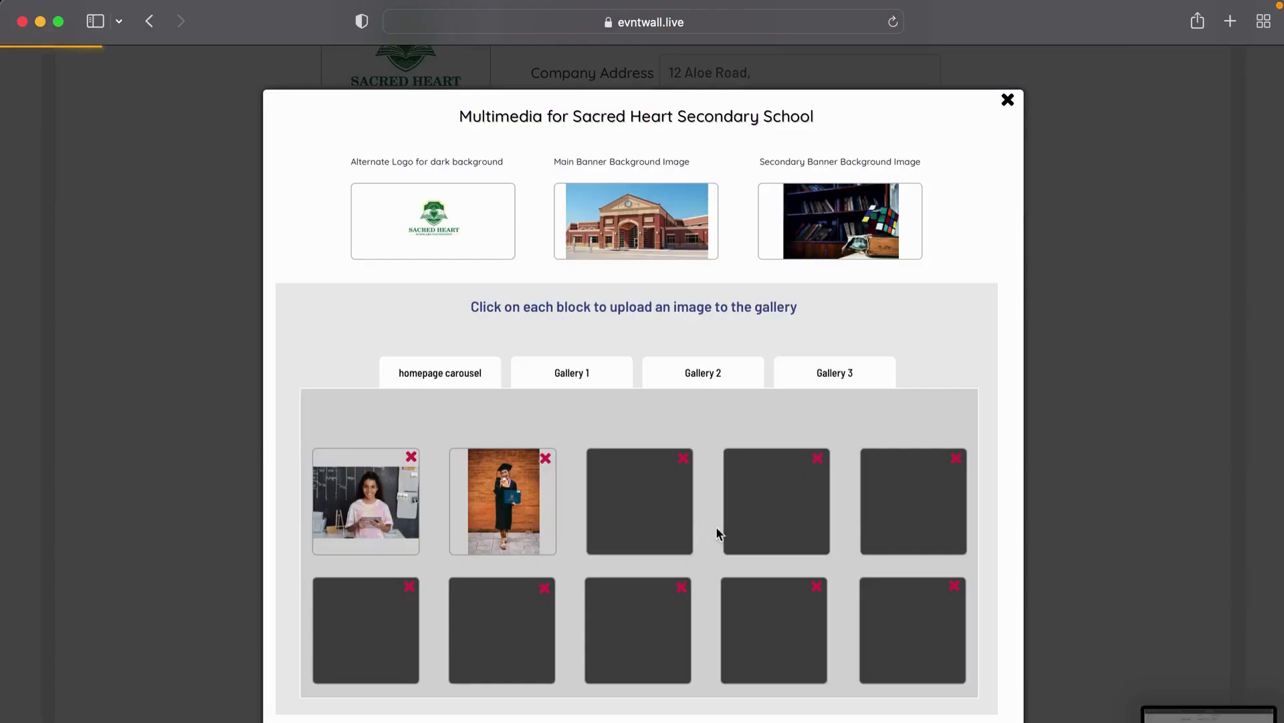
left_click(756, 515)
left_click(483, 512)
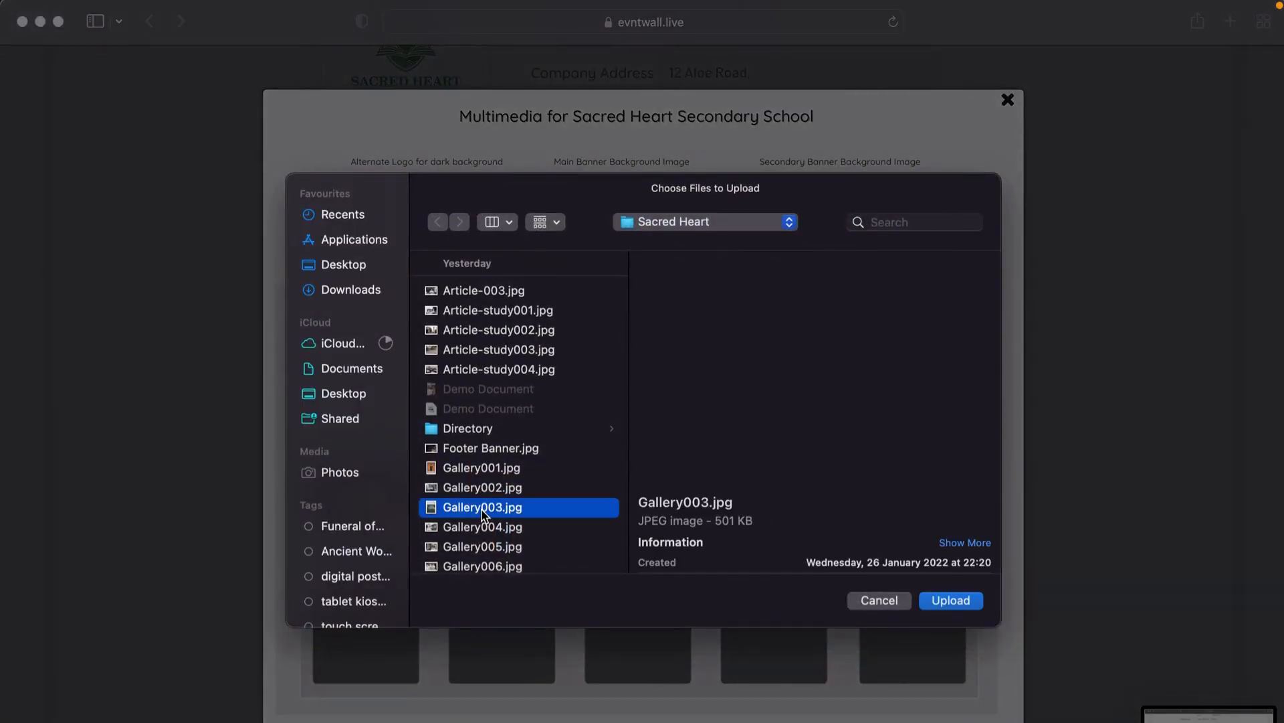
key("Return")
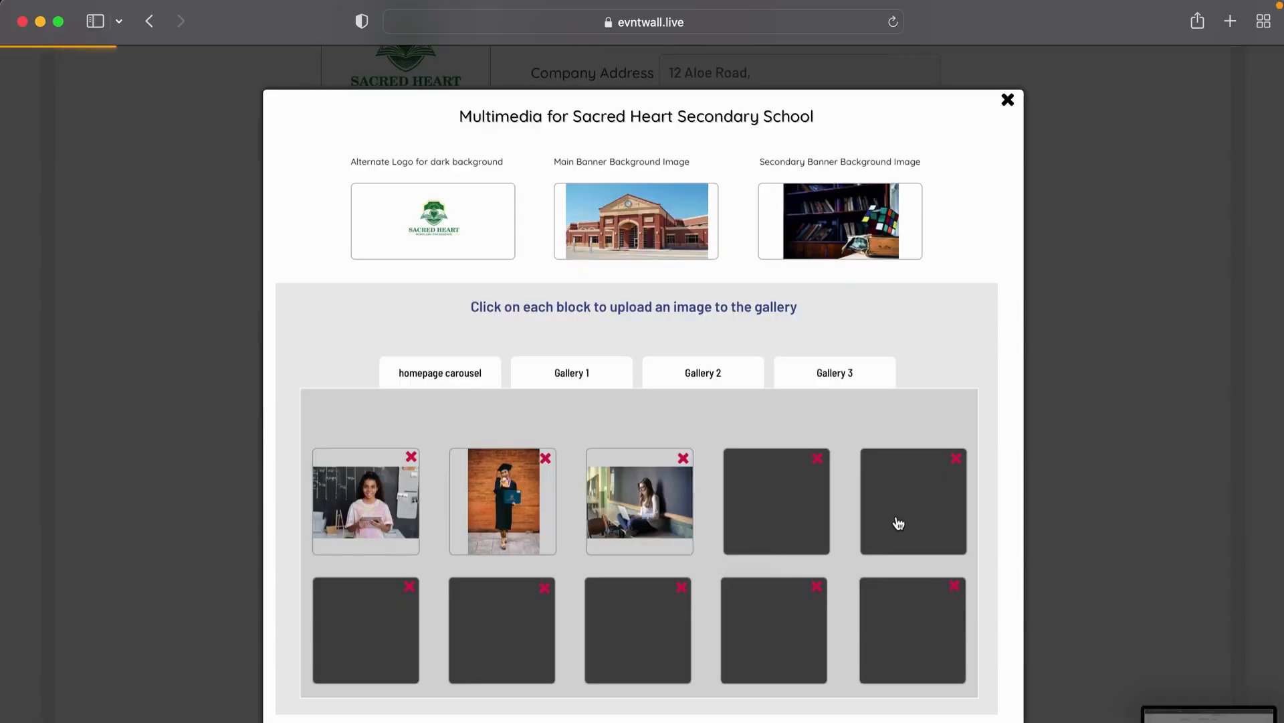
left_click(897, 523)
scroll(455, 527, "down", 4)
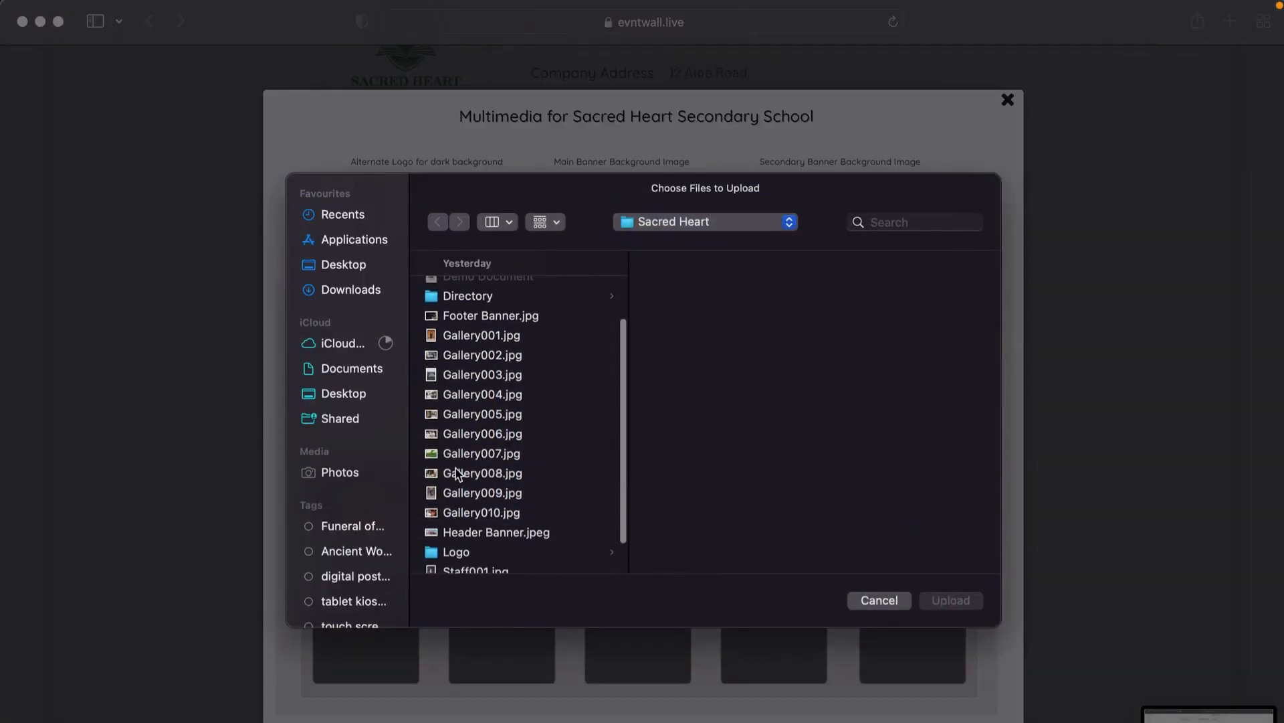
left_click(457, 454)
key("Return")
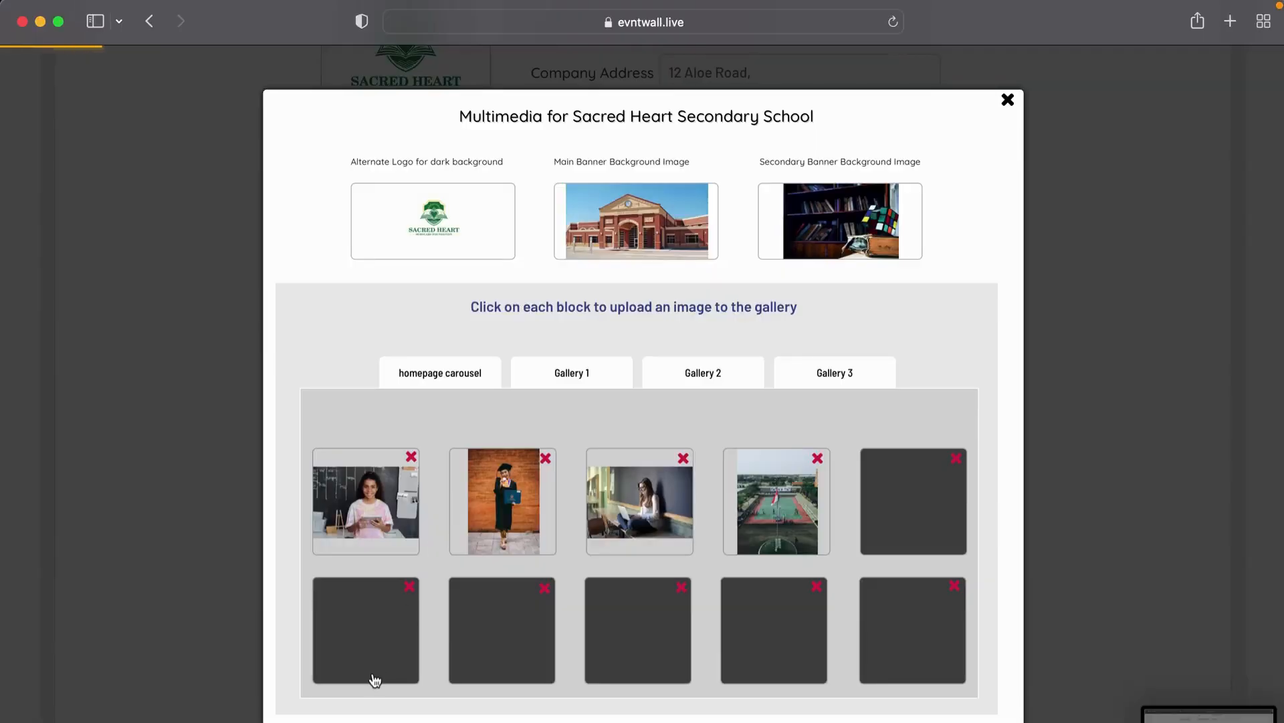
Step: Fill the first three blocks of row two with Gallery004, Gallery009 and Gallery010
left_click(375, 680)
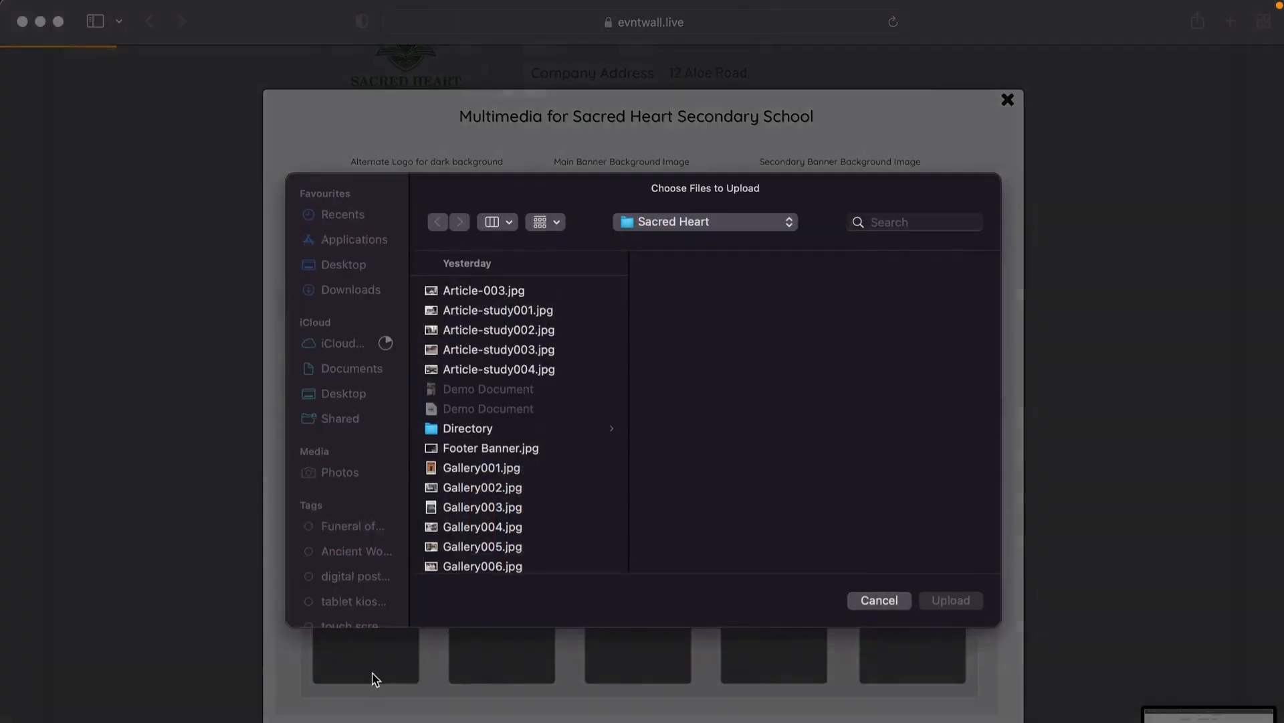
left_click(451, 530)
key("Return")
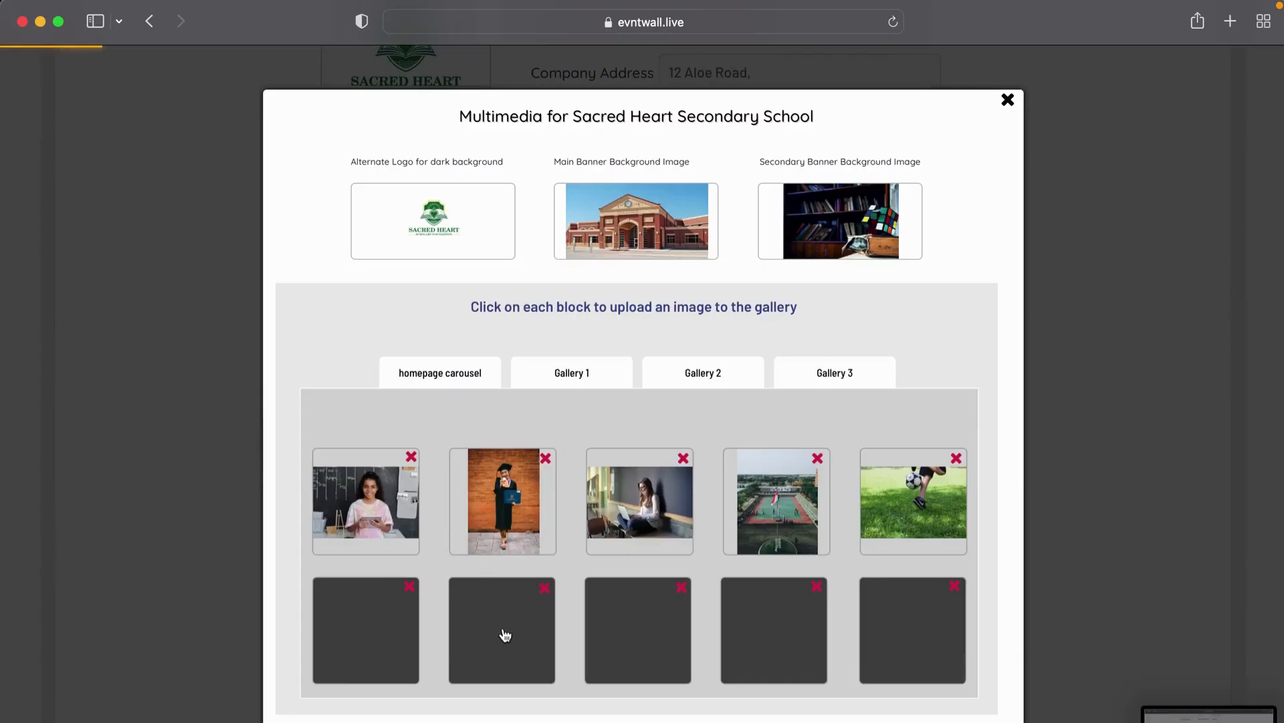
left_click(503, 642)
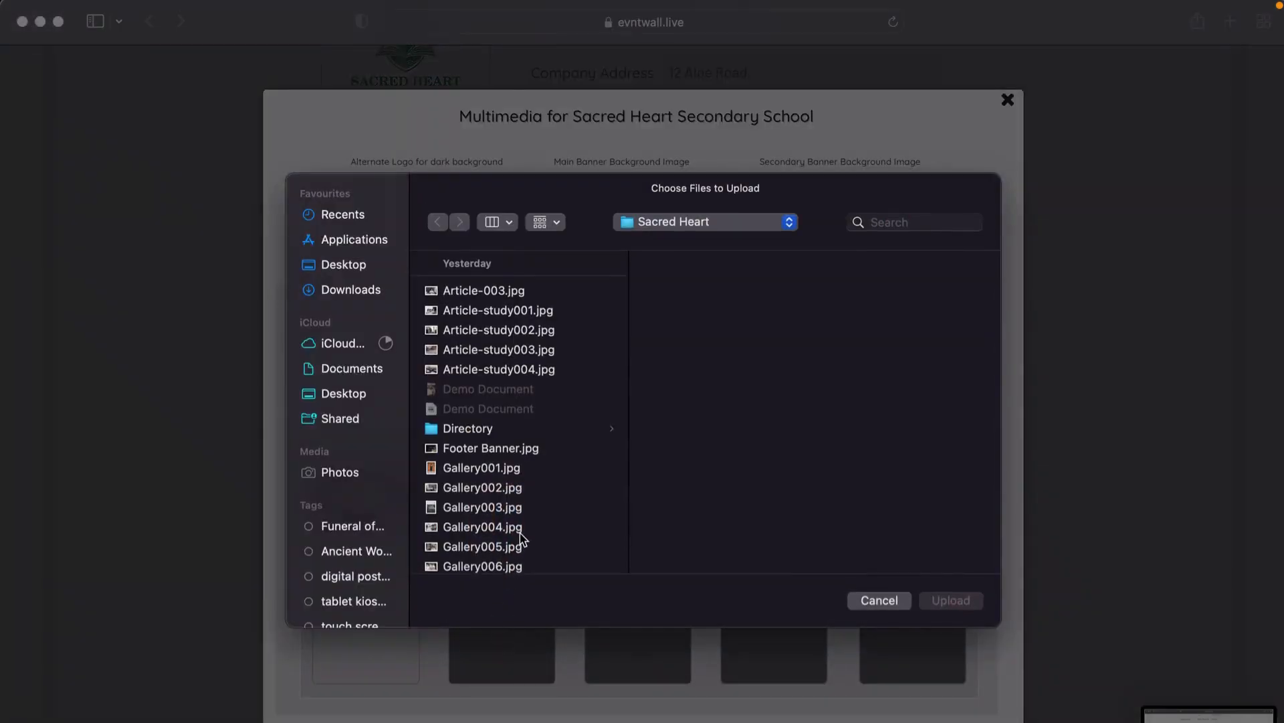
scroll(520, 533, "down", 5)
left_click(468, 464)
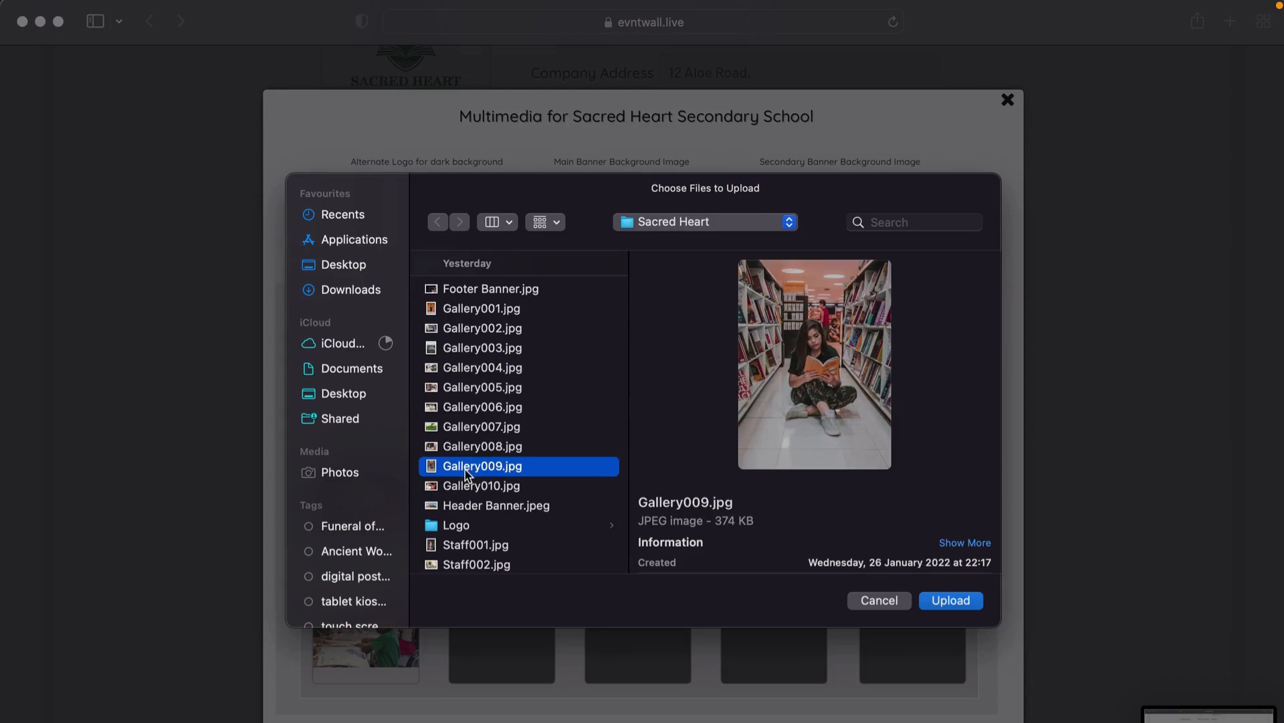
key("Return")
left_click(635, 630)
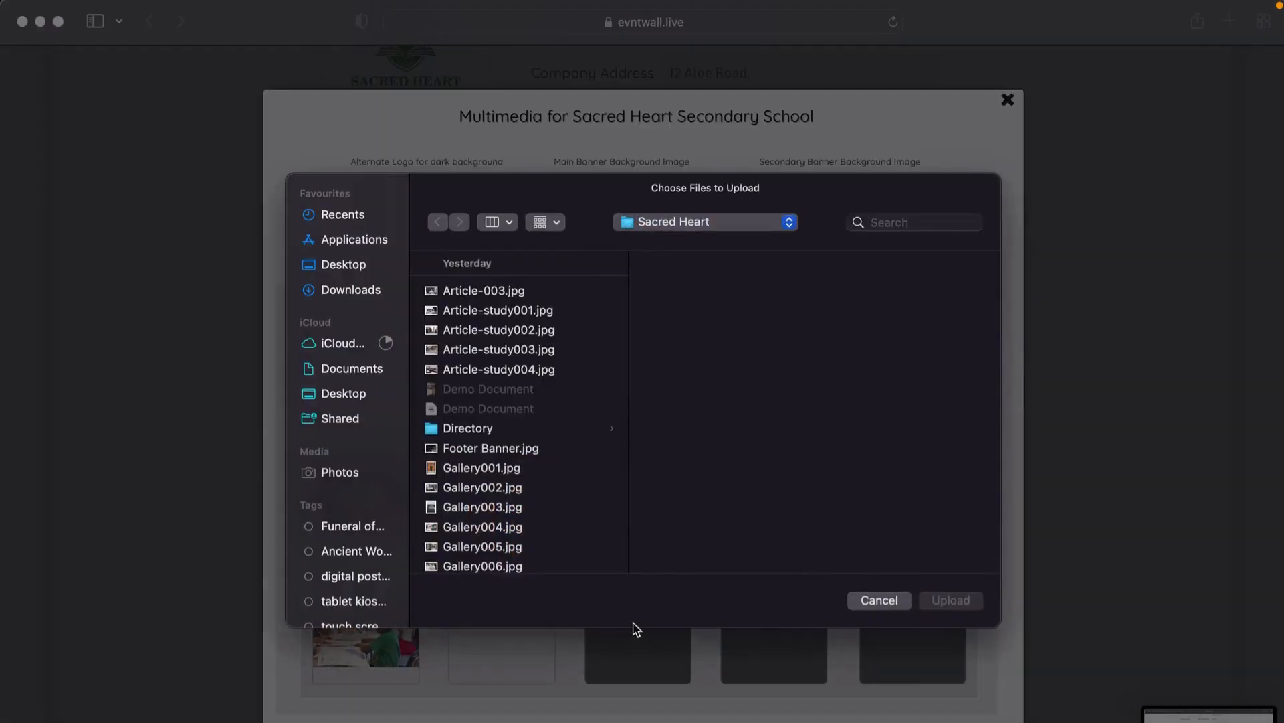
scroll(479, 552, "down", 5)
left_click(473, 503)
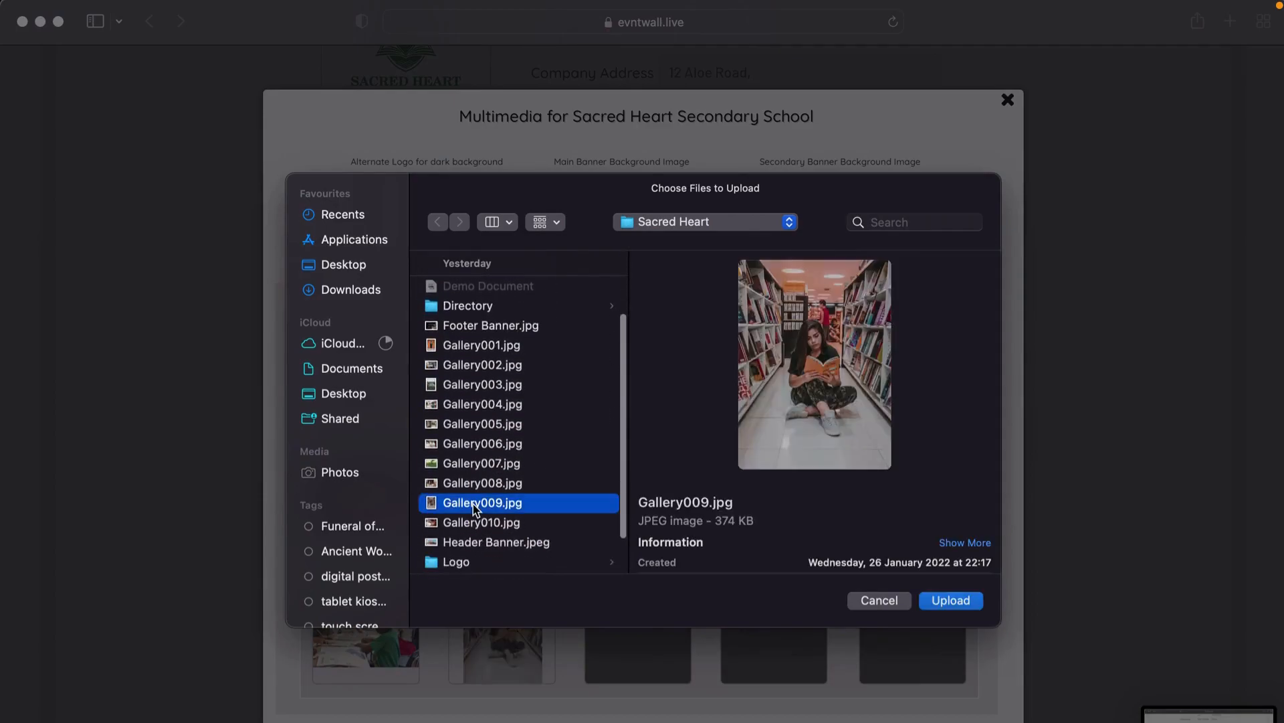
left_click(472, 523)
key("Return")
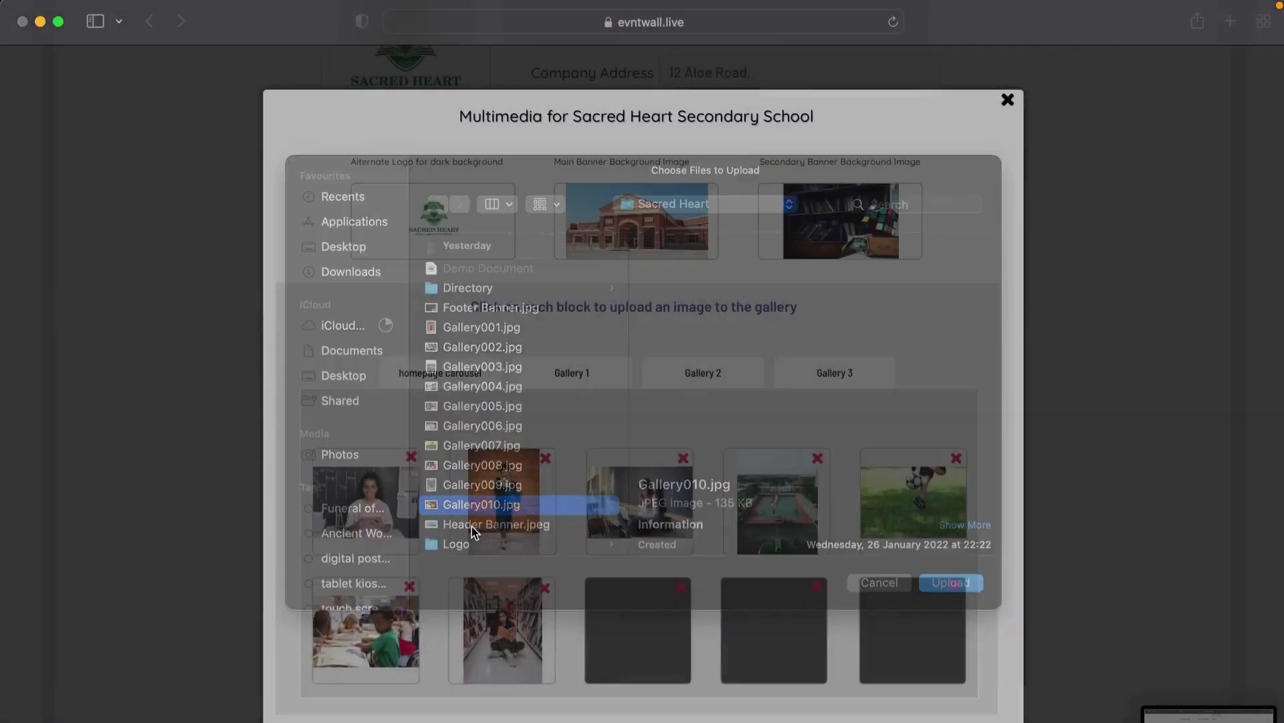
Step: Upload Gallery005.jpg into the eighth gallery block
scroll(712, 568, "down", 3)
left_click(796, 498)
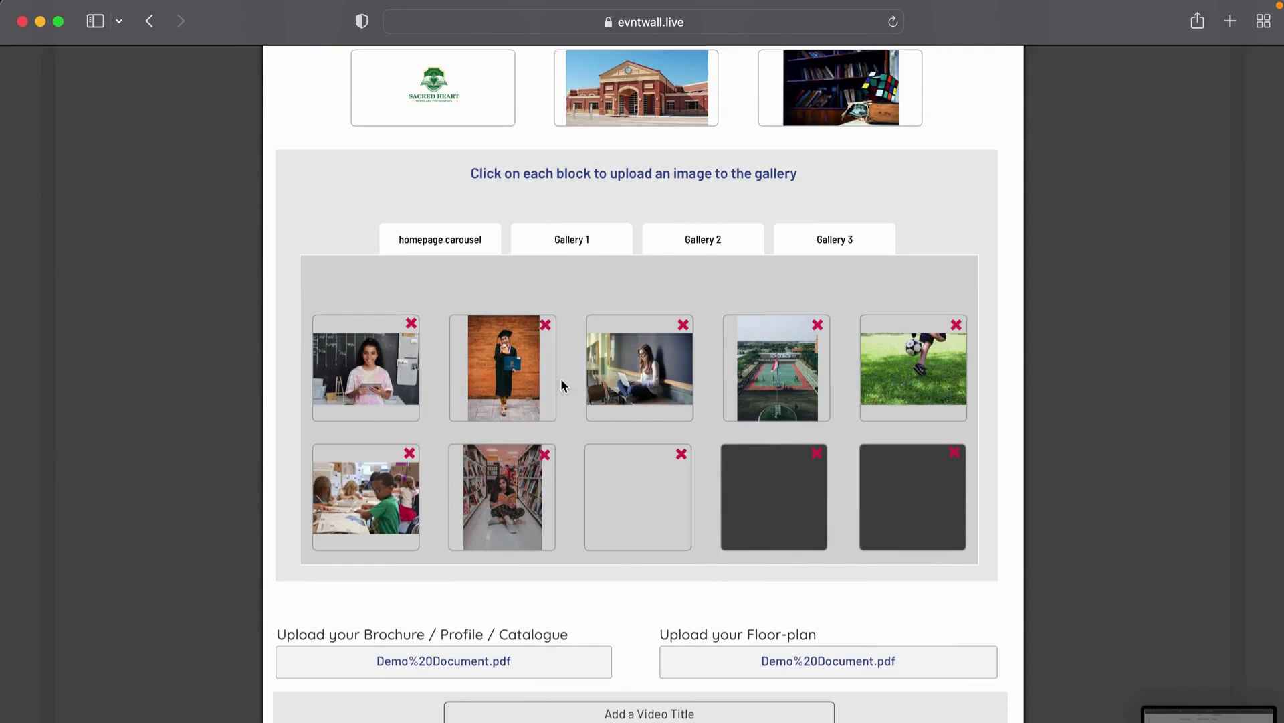
scroll(506, 421, "down", 5)
left_click(489, 443)
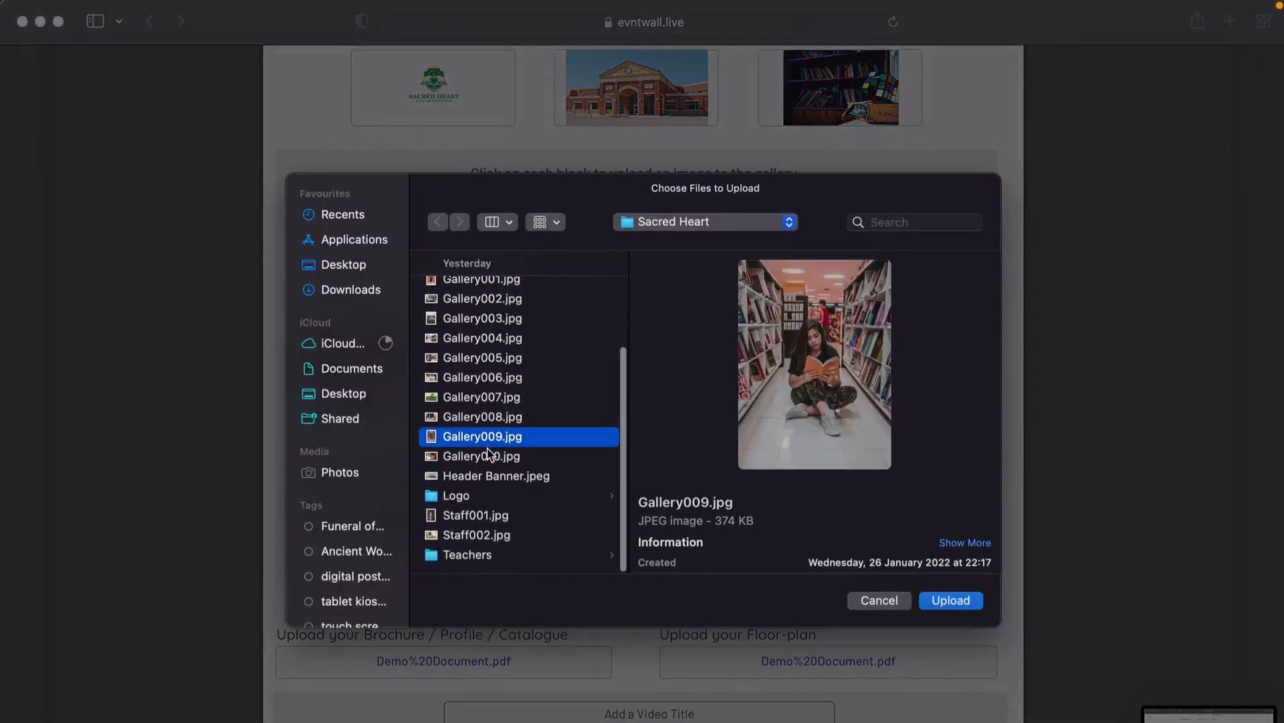
left_click(483, 459)
left_click(483, 475)
left_click(486, 396)
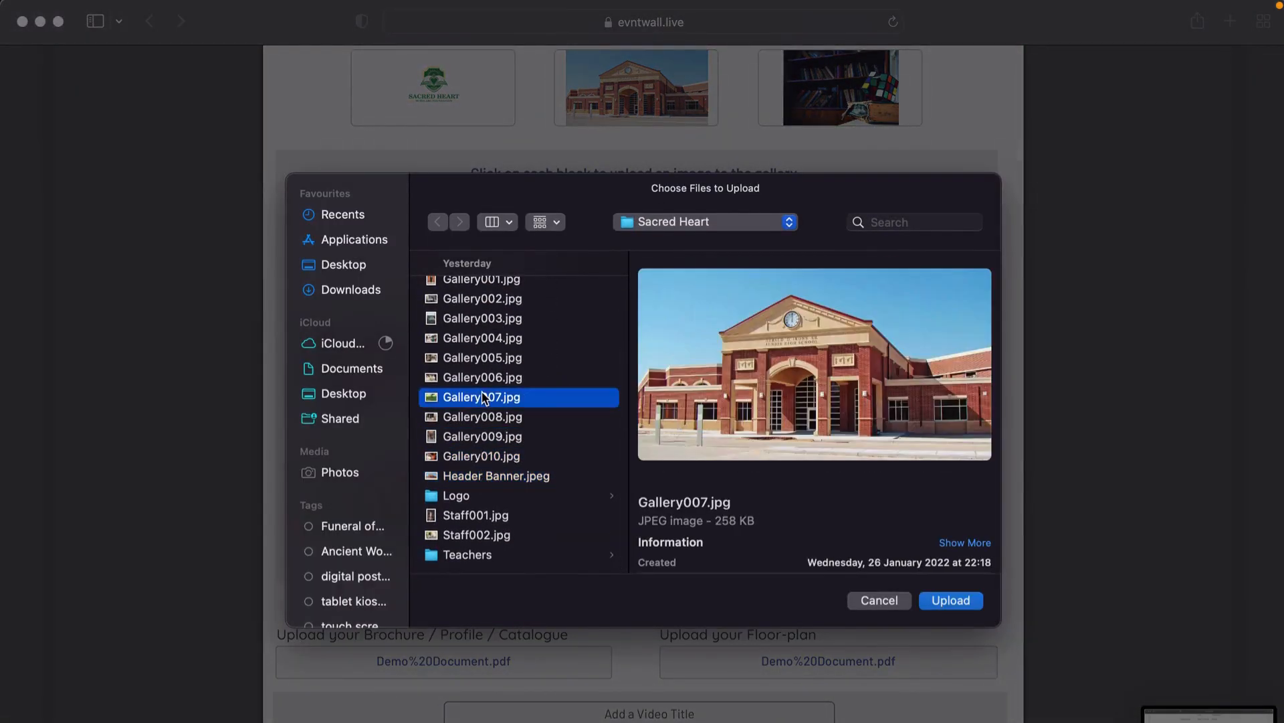
left_click(483, 358)
double_click(483, 359)
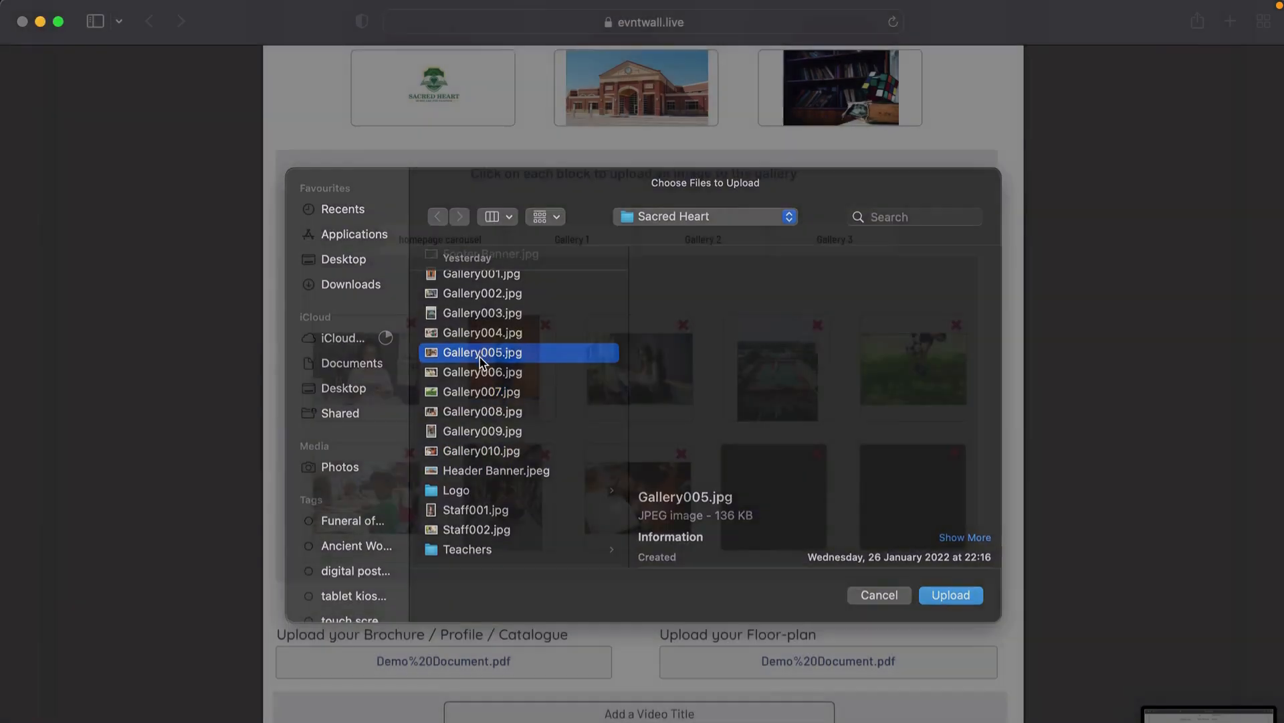
Step: Upload the Staff001.jpg teacher portrait into the last empty gallery block
left_click(892, 499)
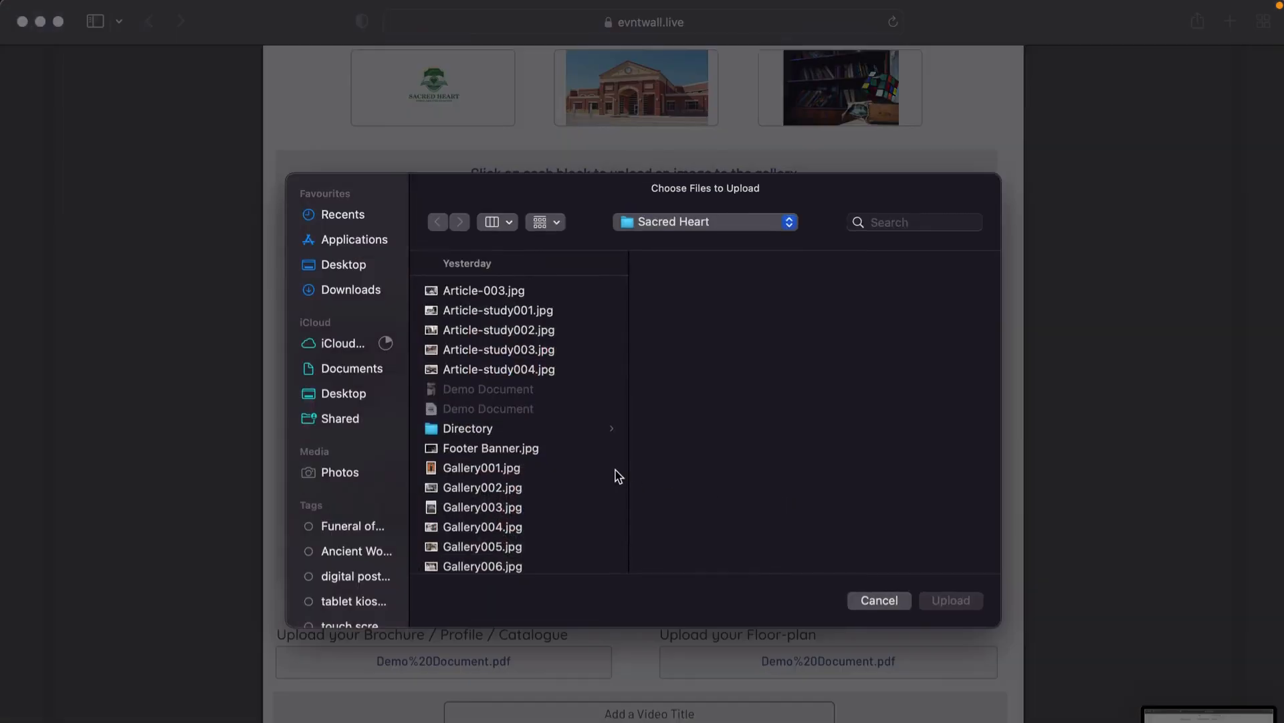
scroll(484, 459, "down", 4)
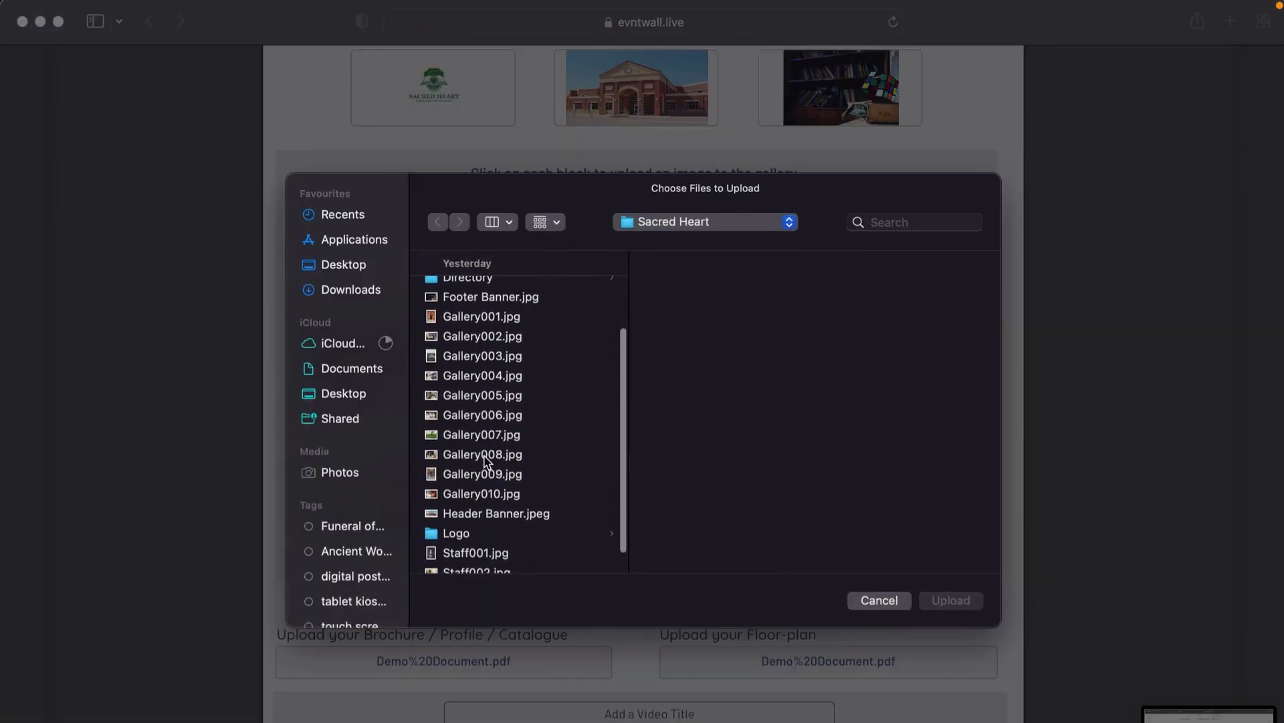
left_click(469, 377)
key("Up")
key("Up")
key("Up")
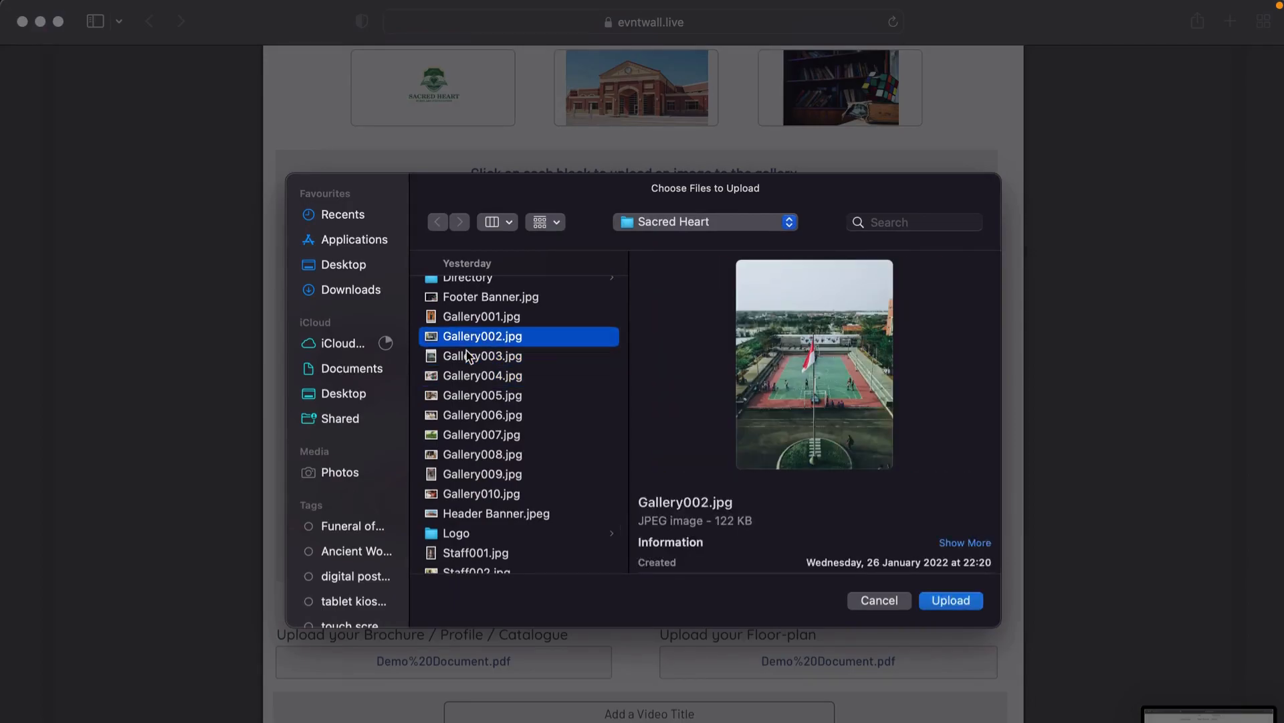
key("Up")
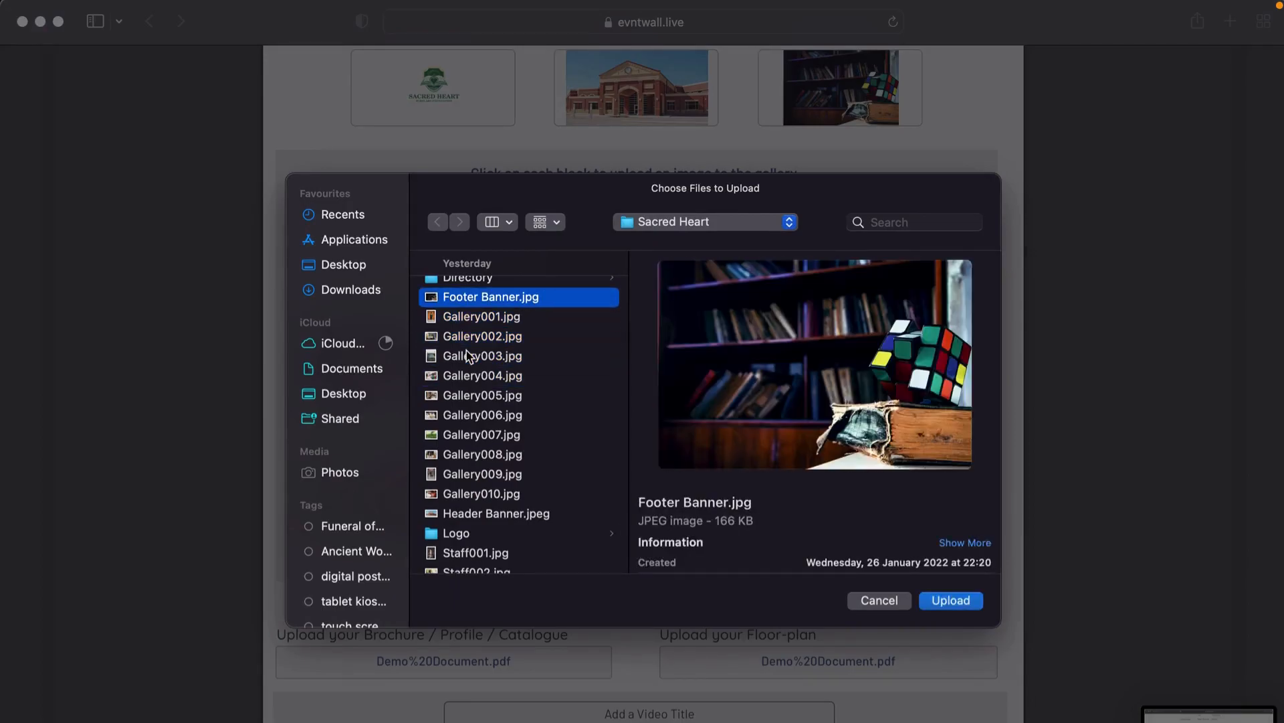
key("Down")
key("Down")
key("Down")
key("Down")
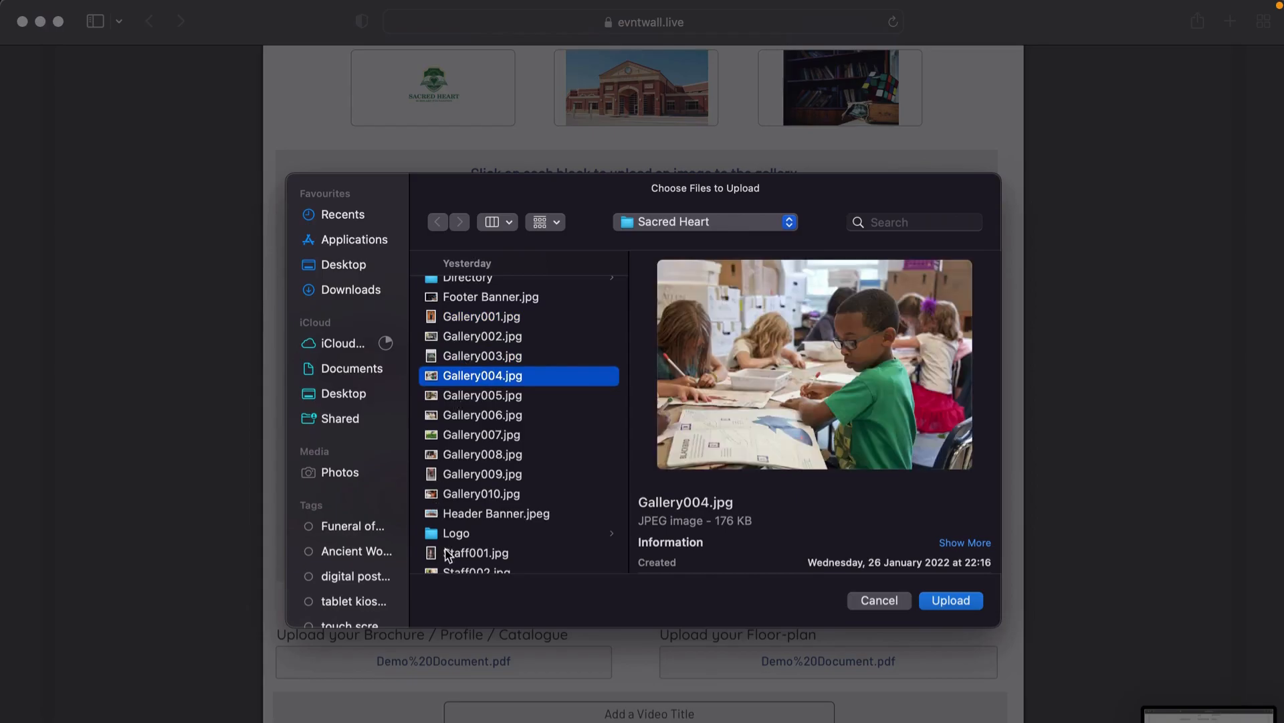
left_click(447, 552)
key("Return")
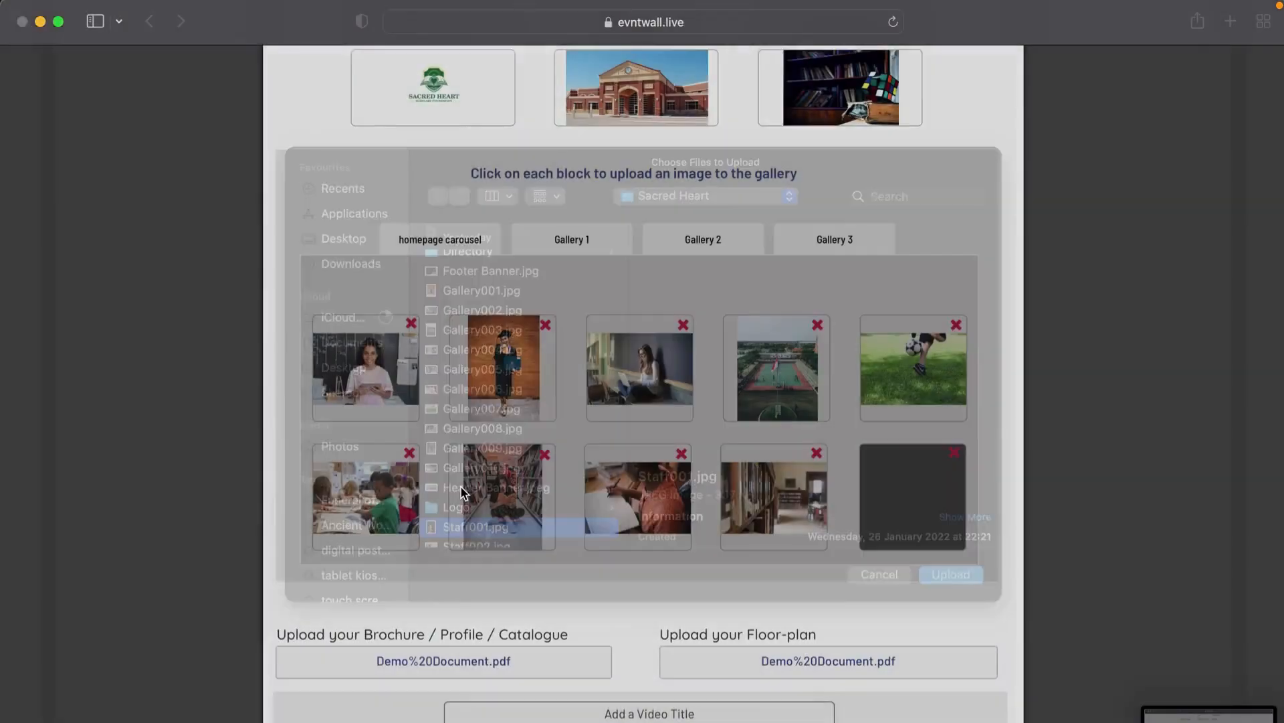
scroll(507, 612, "down", 3)
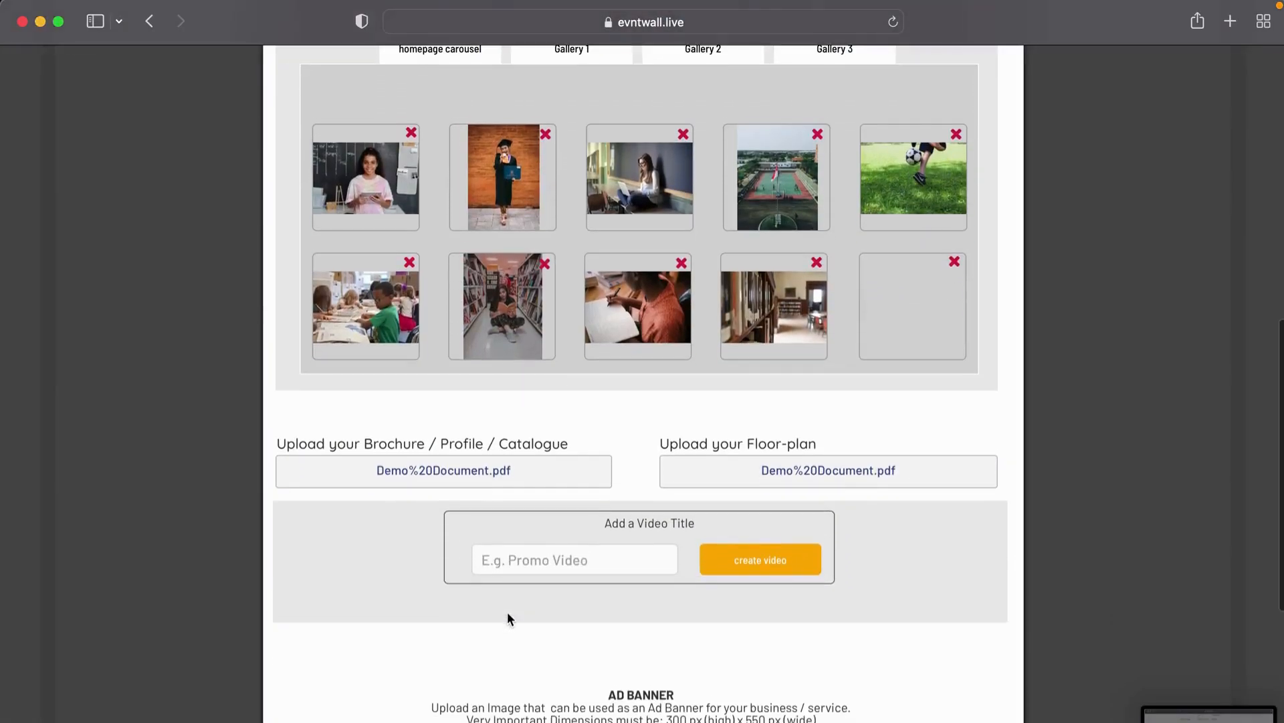
scroll(508, 611, "down", 2)
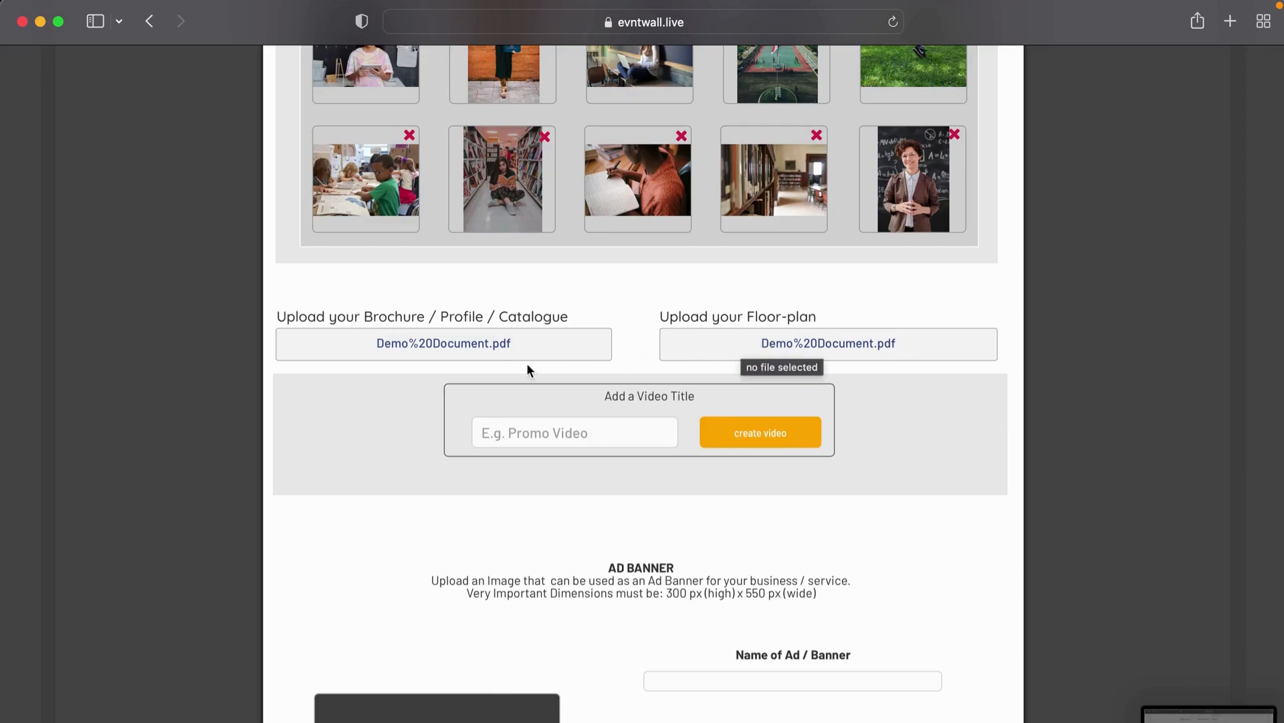
scroll(559, 478, "down", 4)
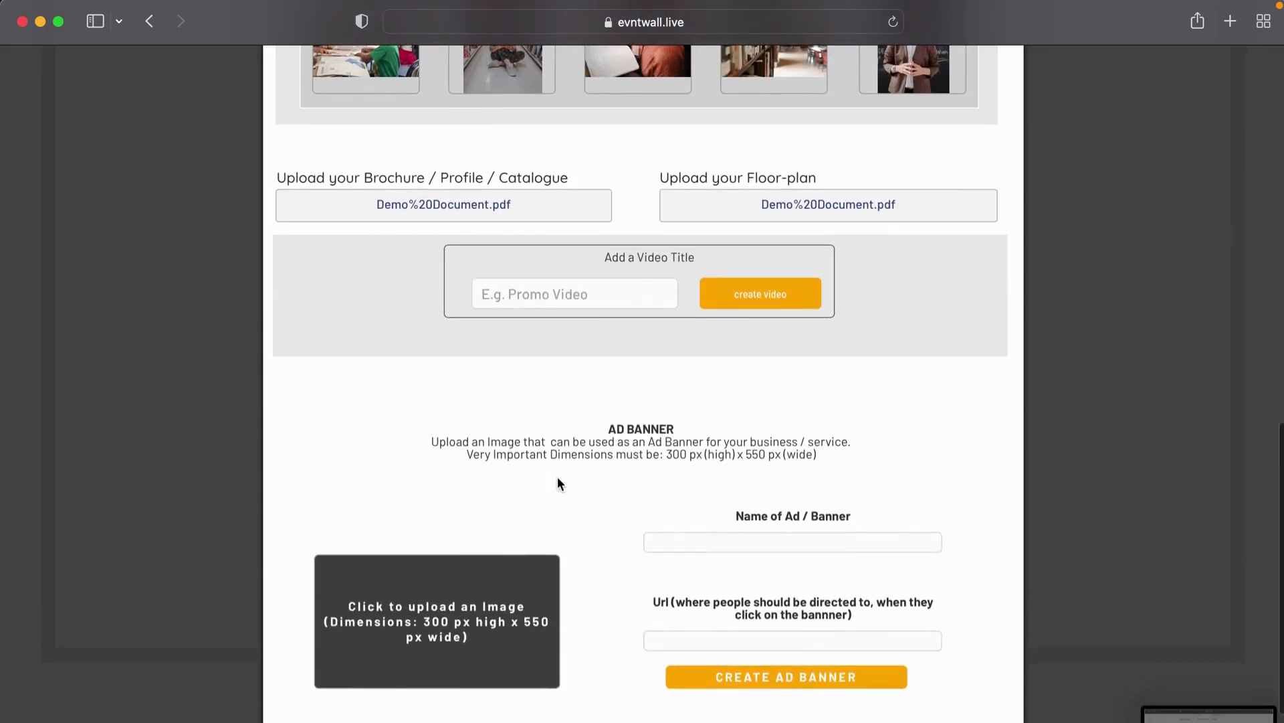
scroll(558, 478, "up", 3)
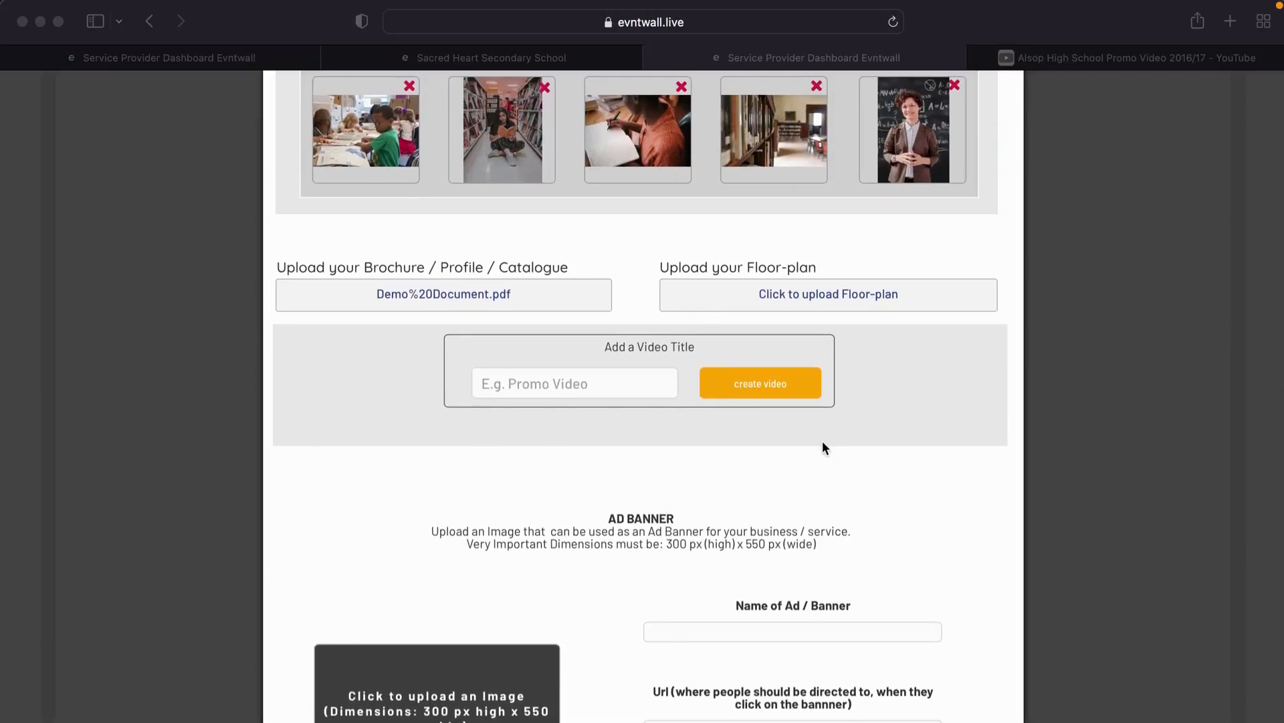
Step: Copy the Alsop High School promo video URL from YouTube and return to the Evntwall dashboard tab
left_click(513, 380)
left_click(535, 385)
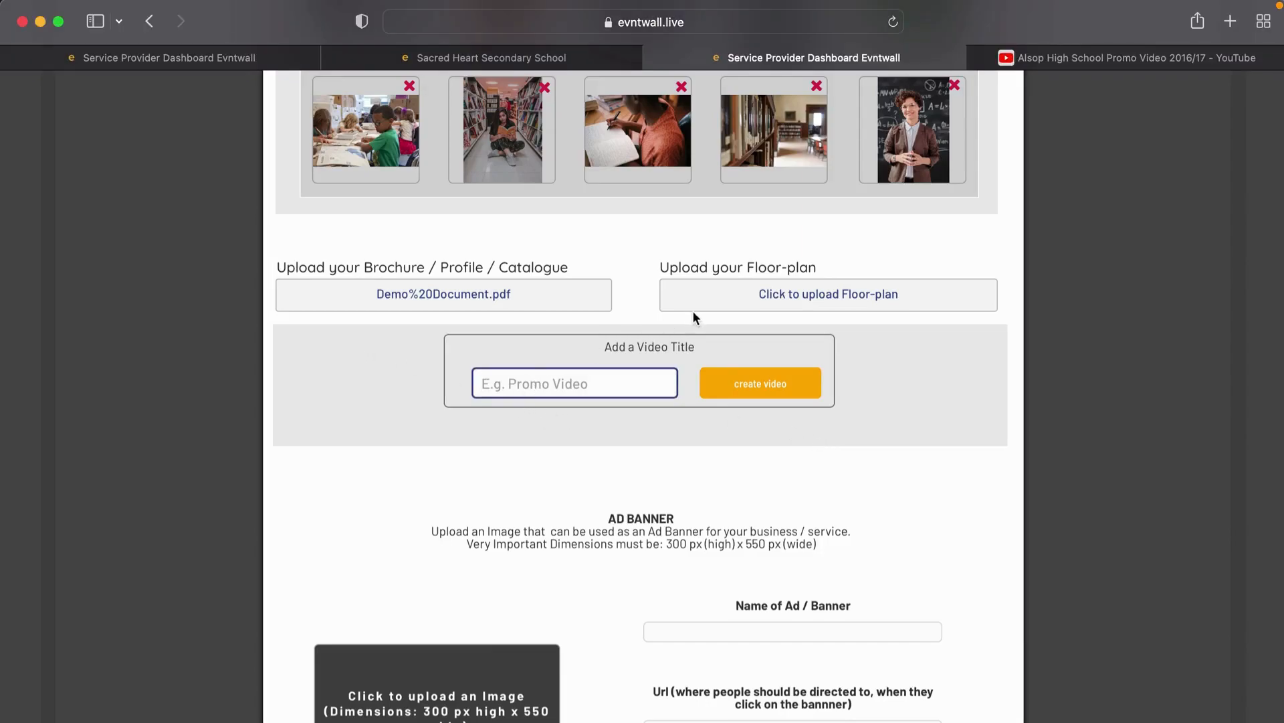
left_click(1057, 61)
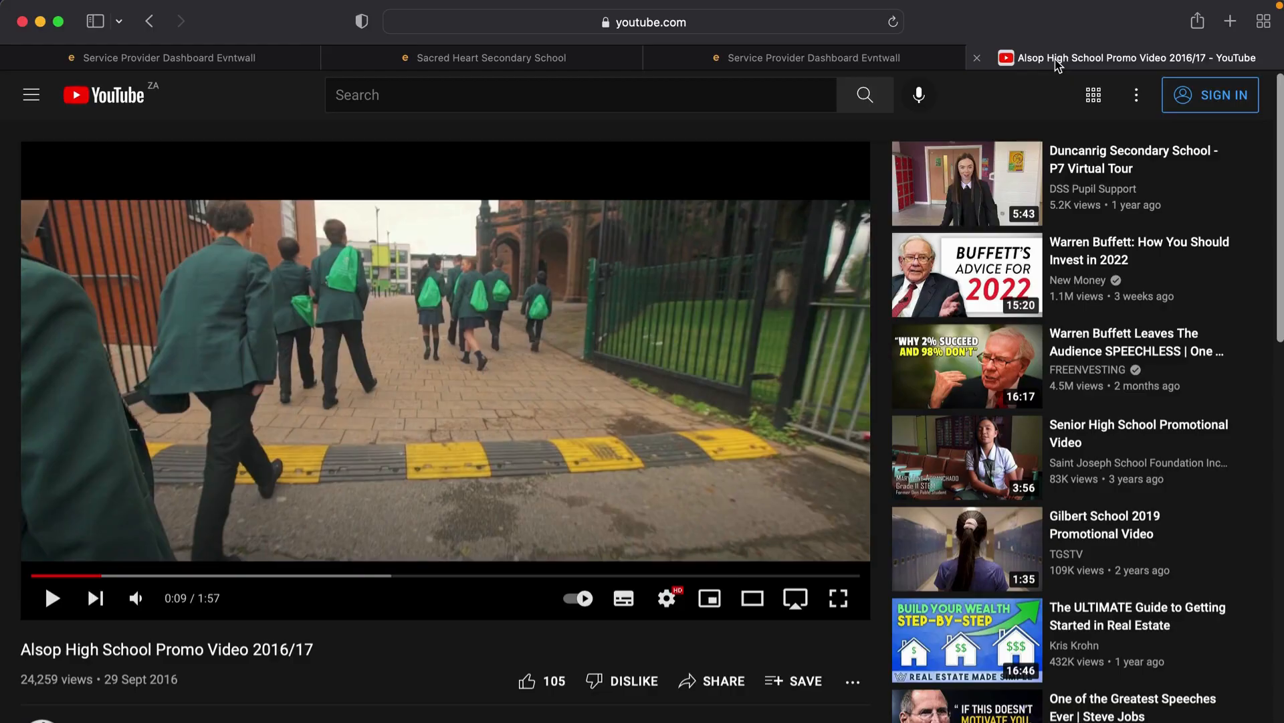
left_click(740, 22)
key("super+c")
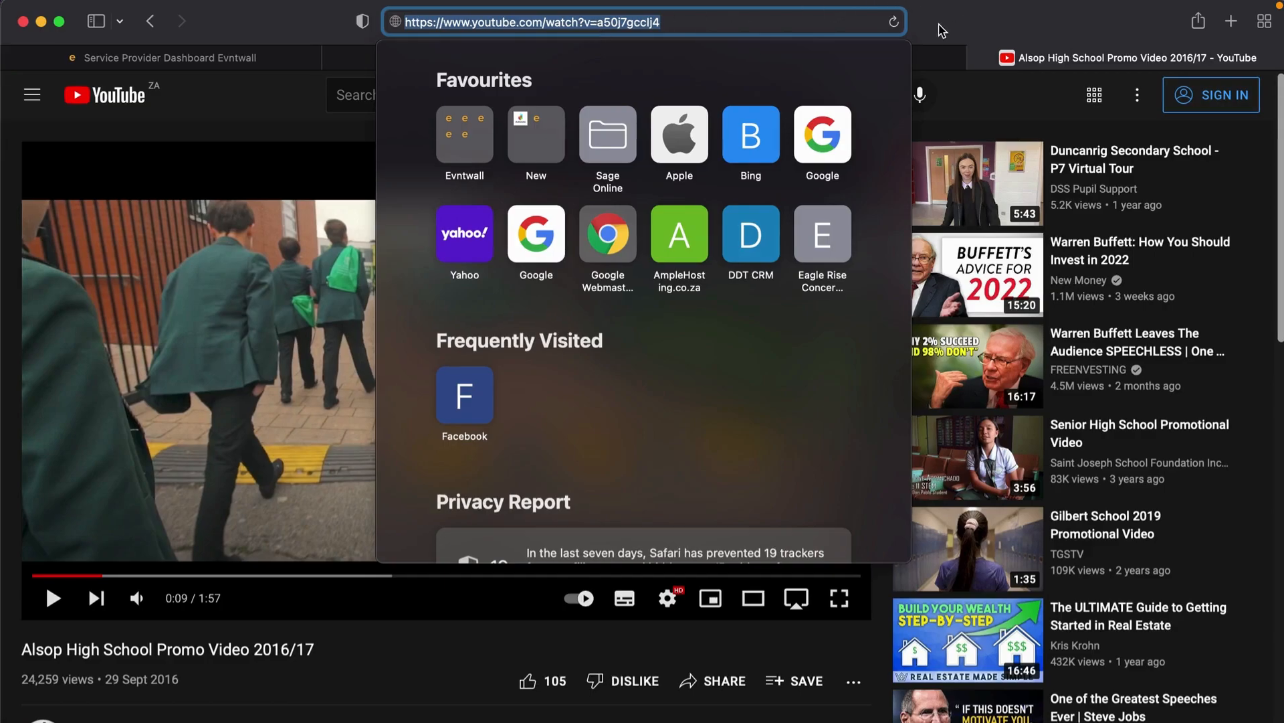
left_click(250, 63)
left_click(398, 62)
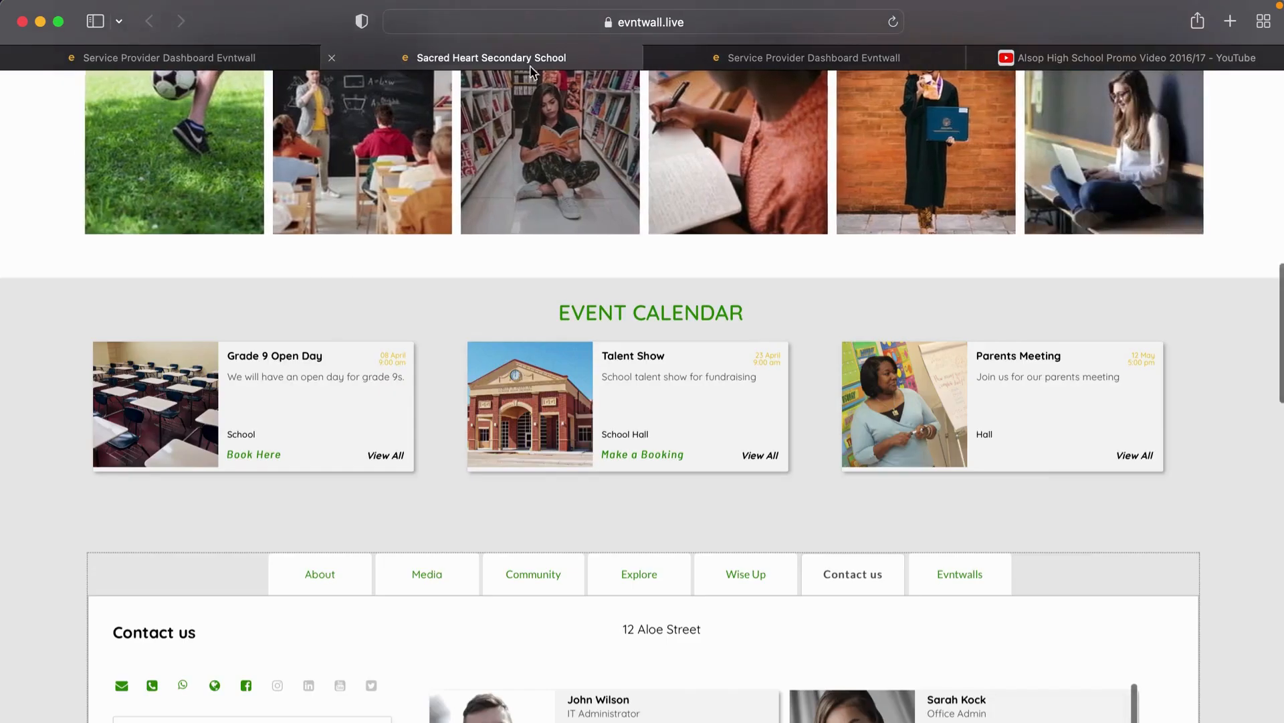
left_click(709, 60)
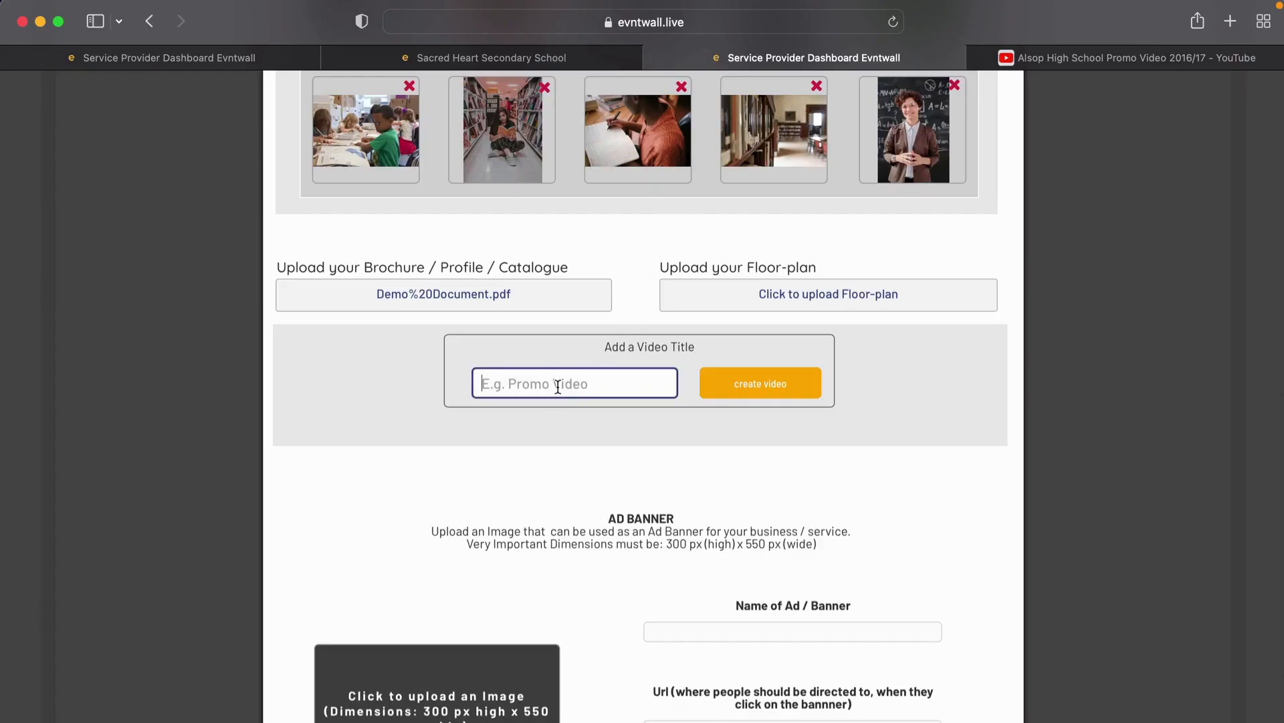
Step: Create a 'Promotion Video' entry with the pasted YouTube promo link
type("Promoti")
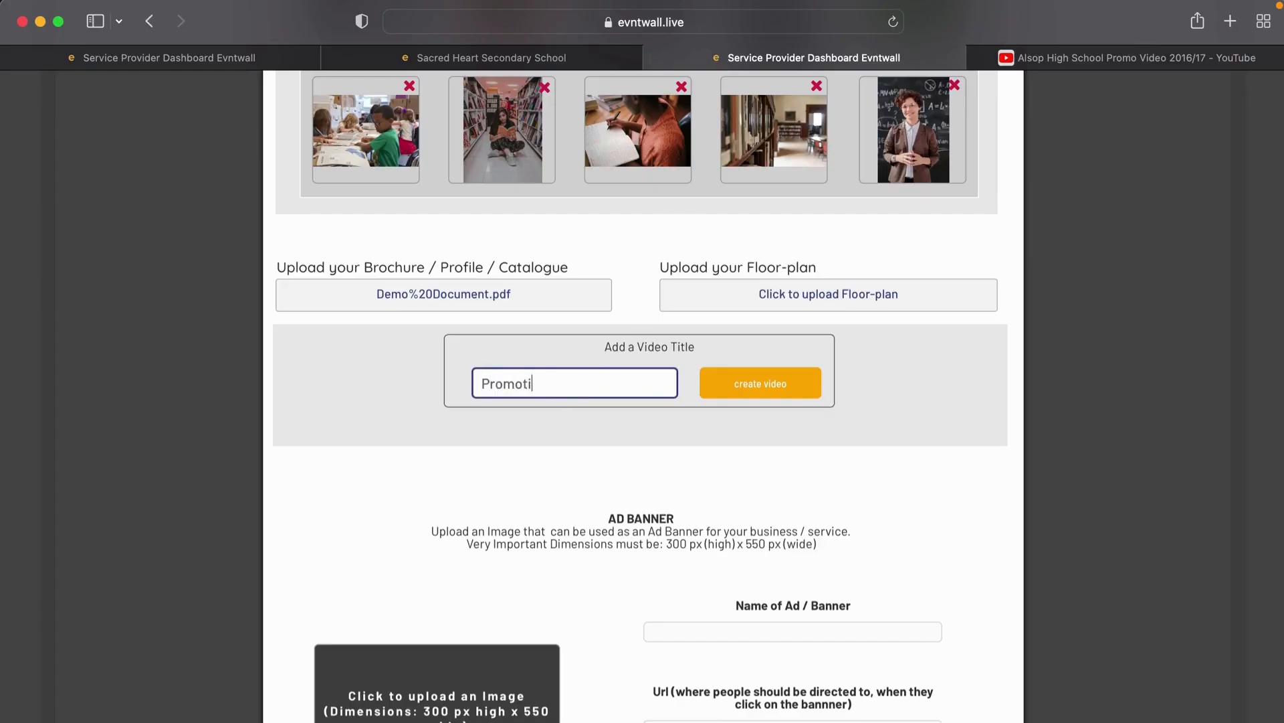
type("on Video")
left_click(748, 393)
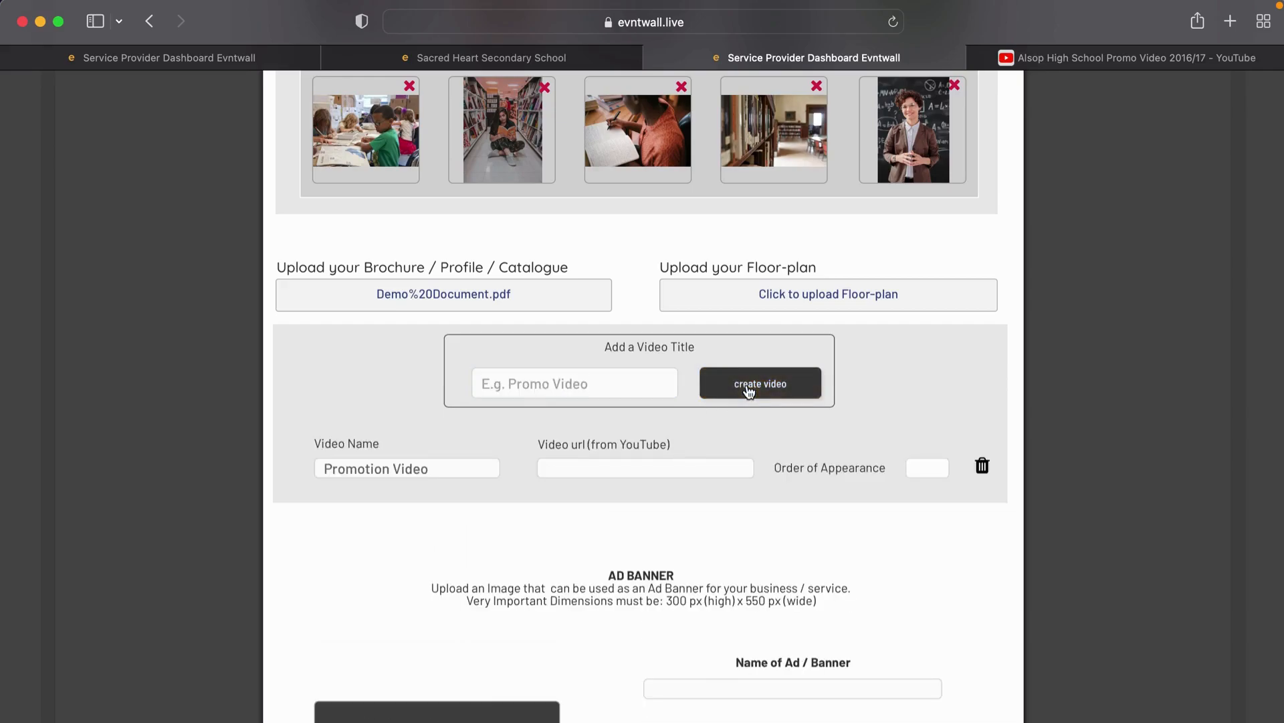
left_click(583, 468)
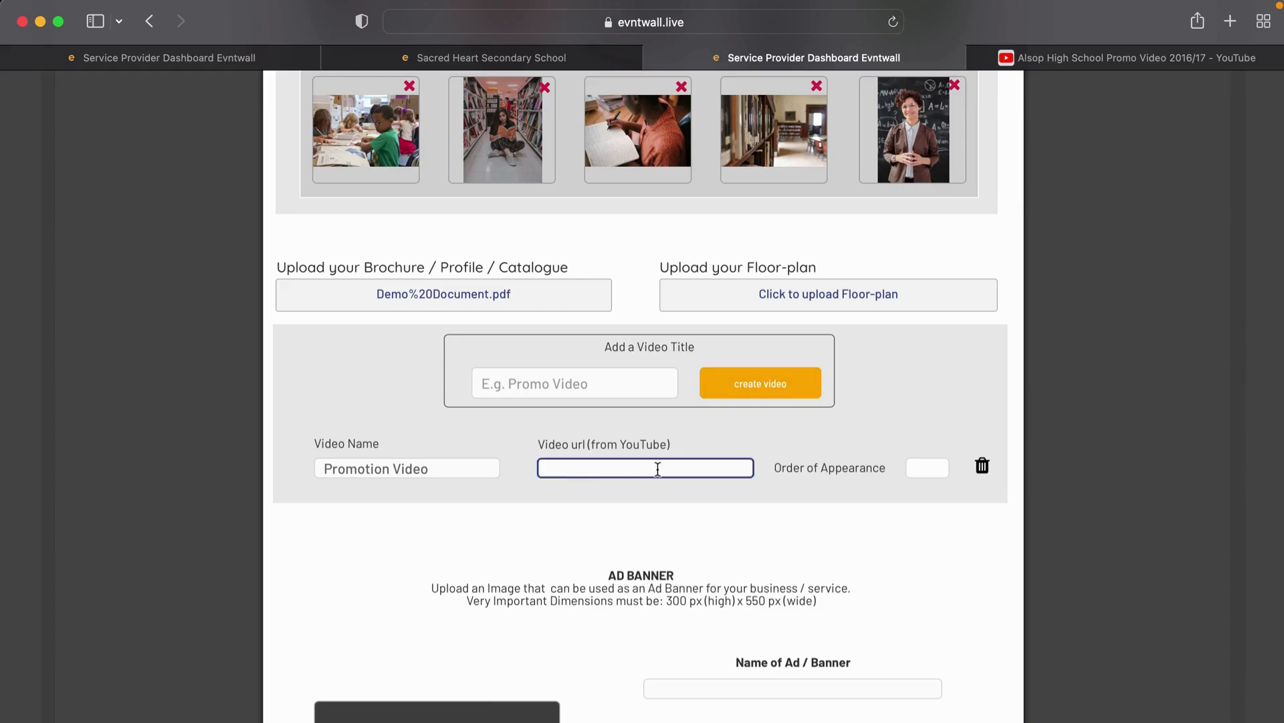
key("super+v")
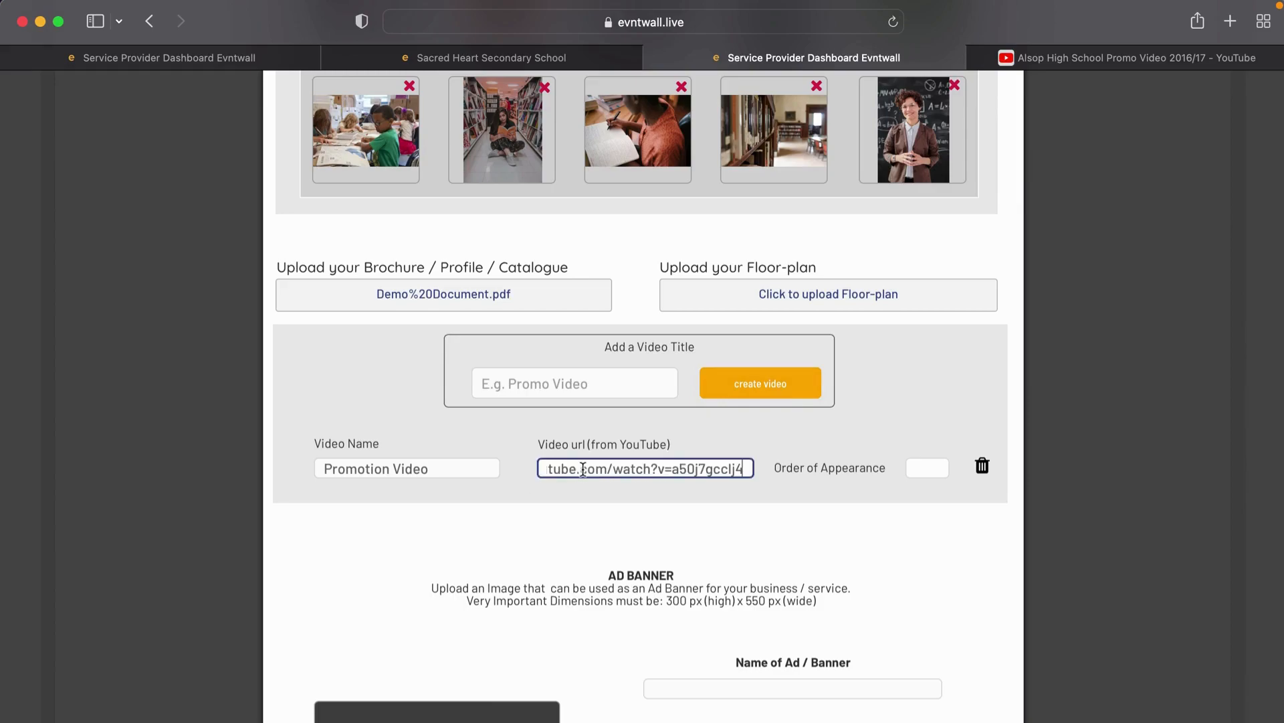
left_click(859, 503)
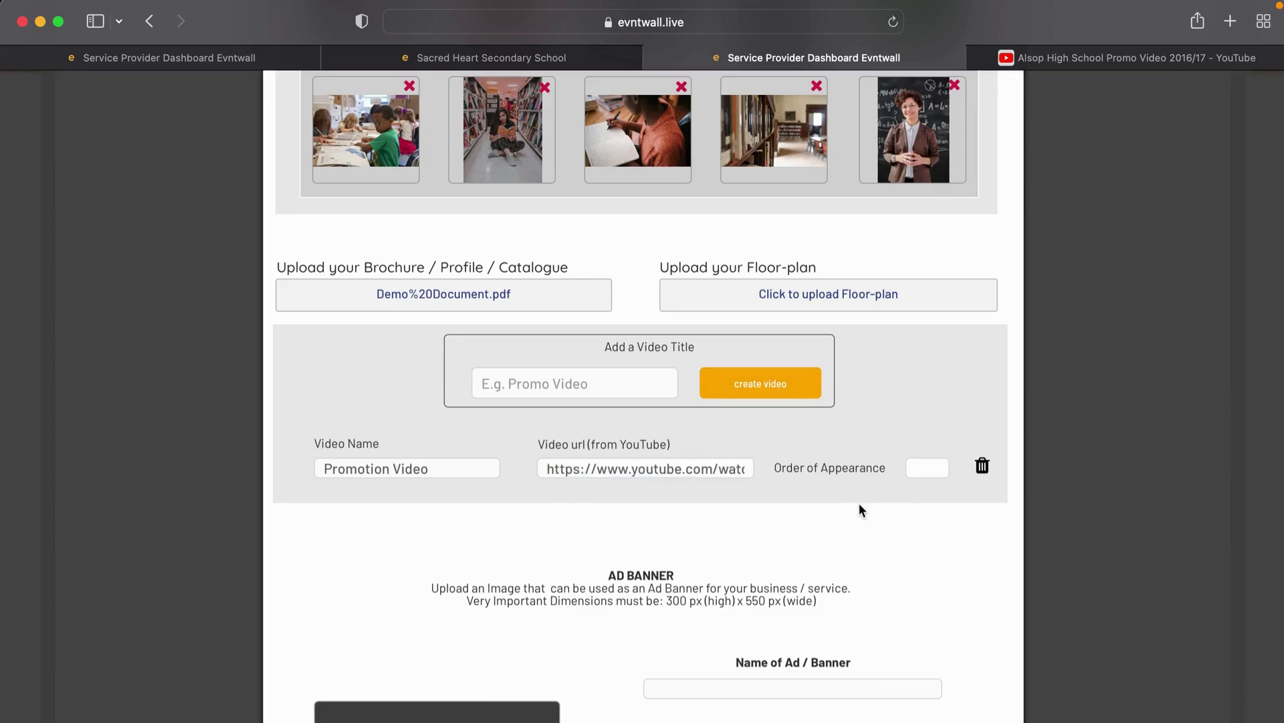
left_click(668, 475)
Step: Remove the extra Video 2 entry and give Promotion Video order of appearance 2
left_click(572, 396)
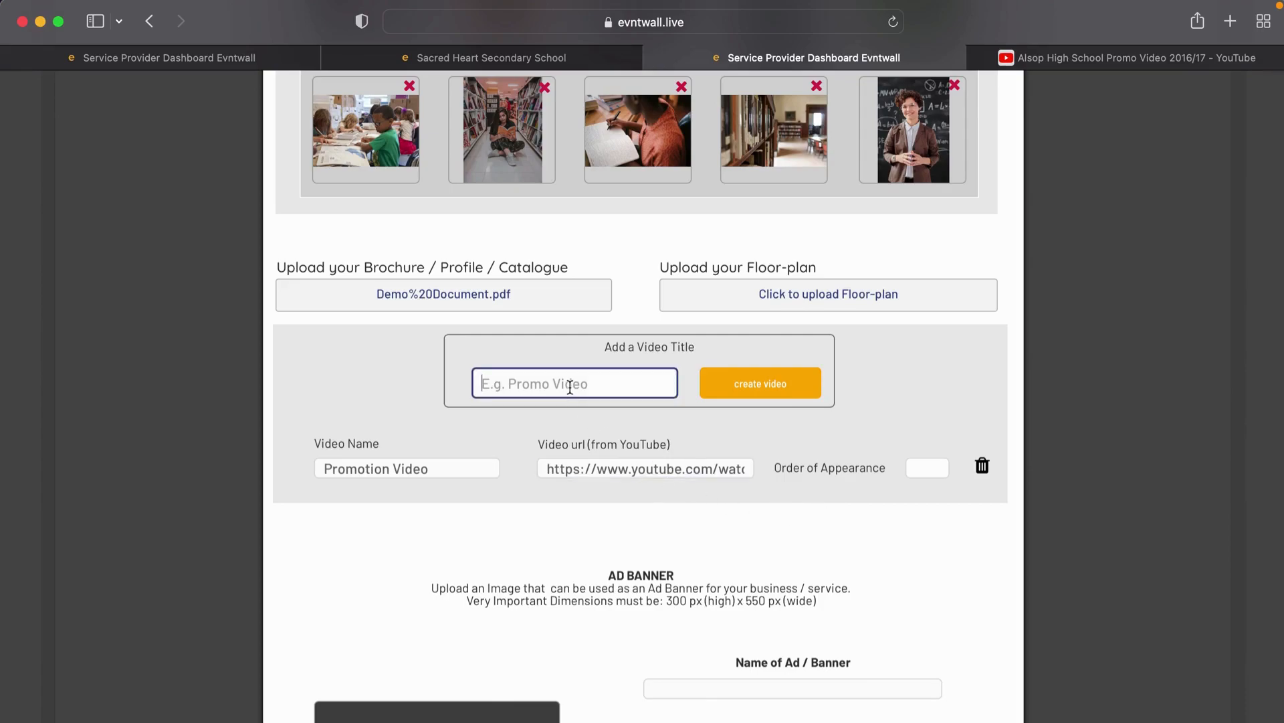
type("Video 2")
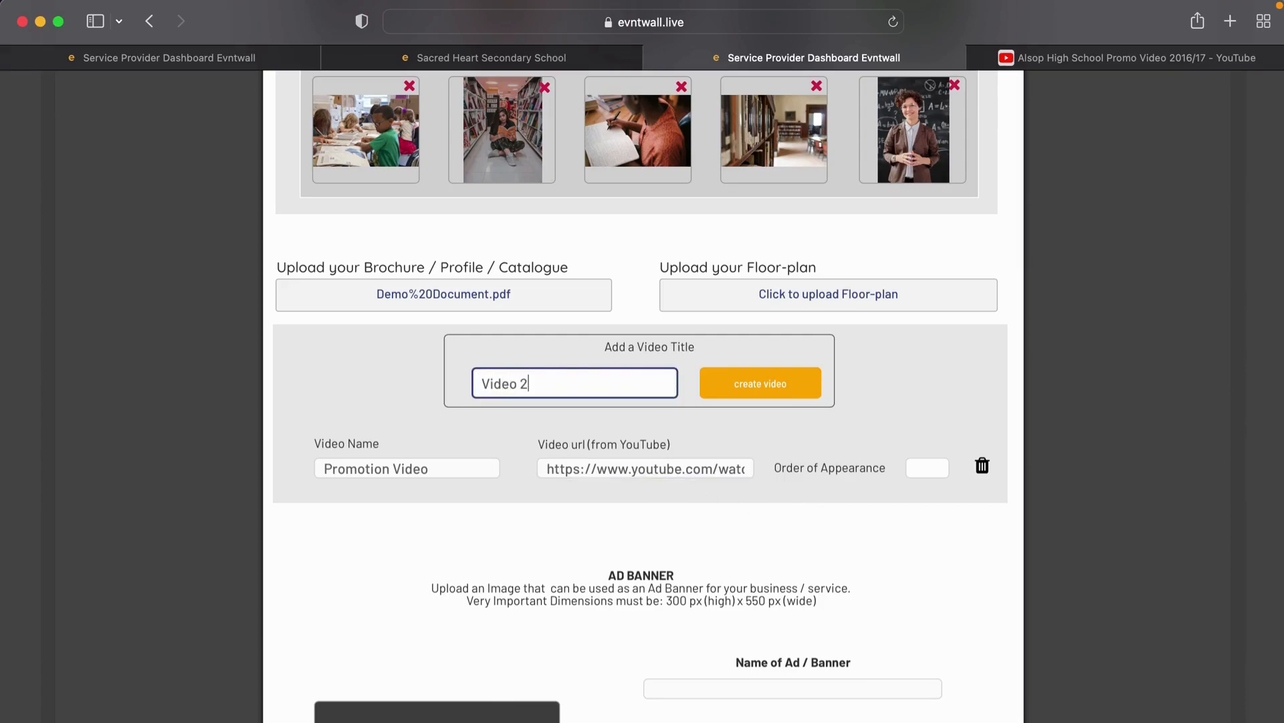
left_click(768, 390)
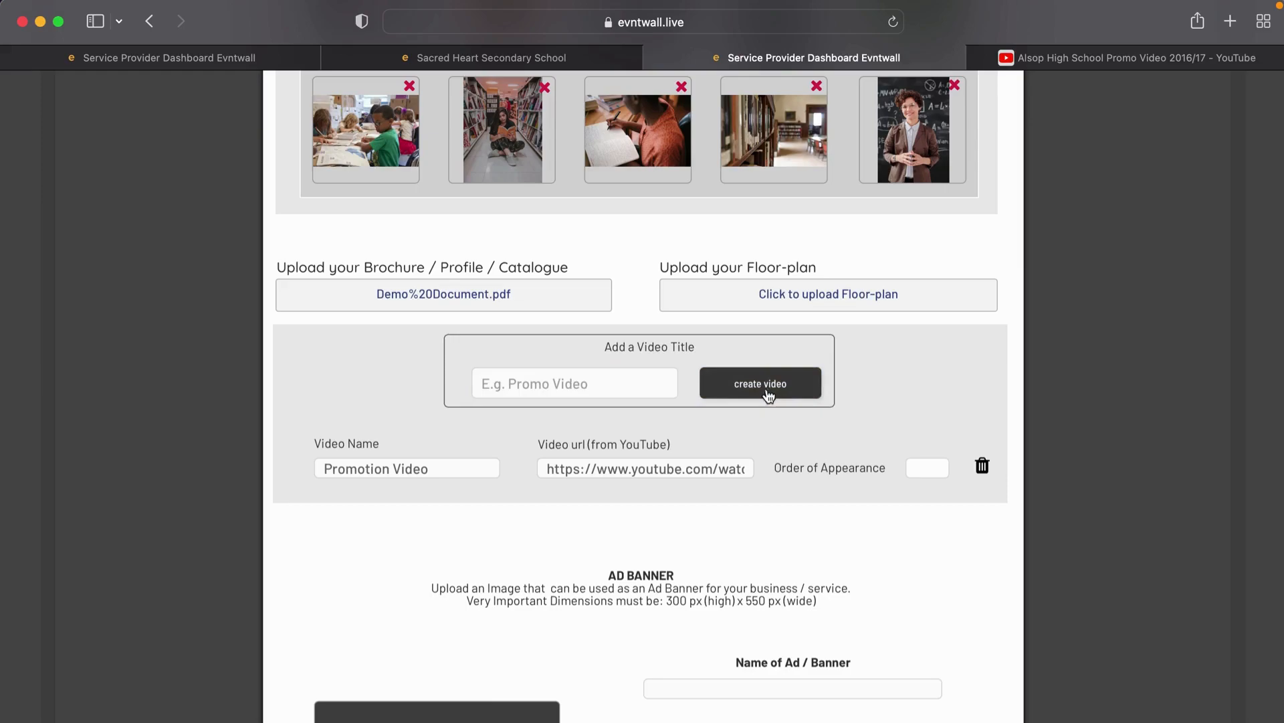
left_click(643, 526)
key("super+v")
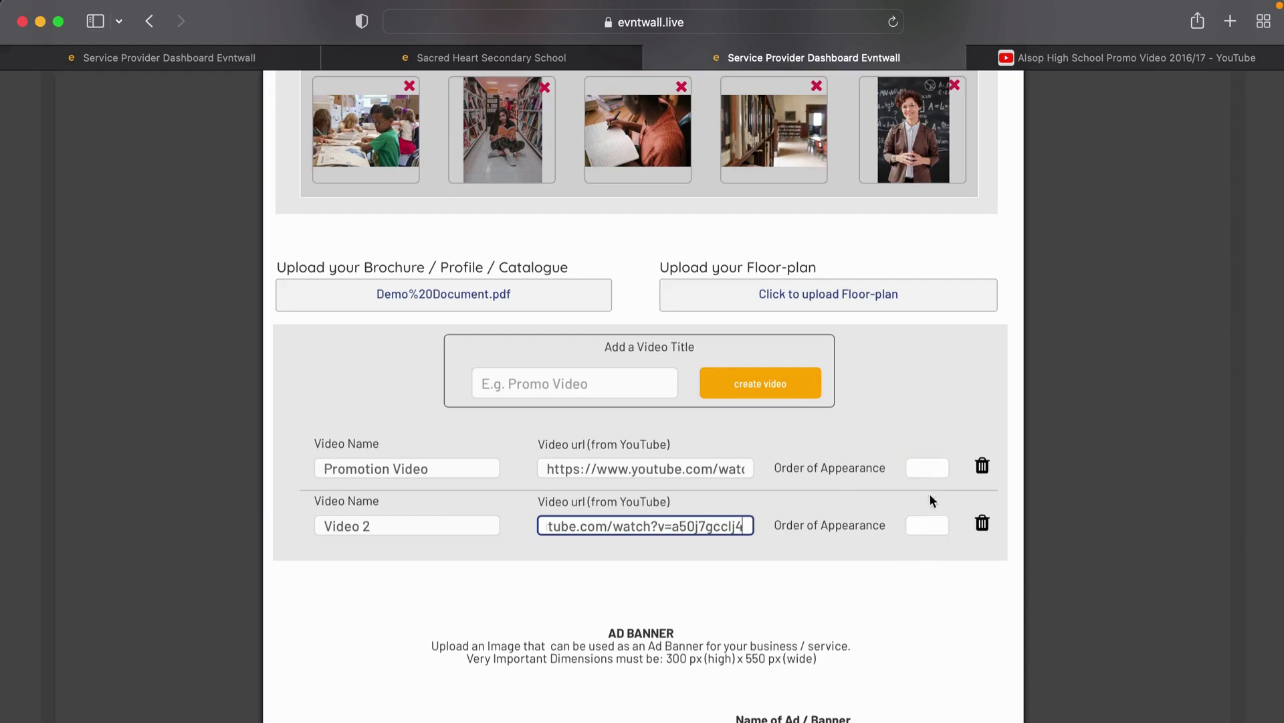
left_click(929, 524)
type("1")
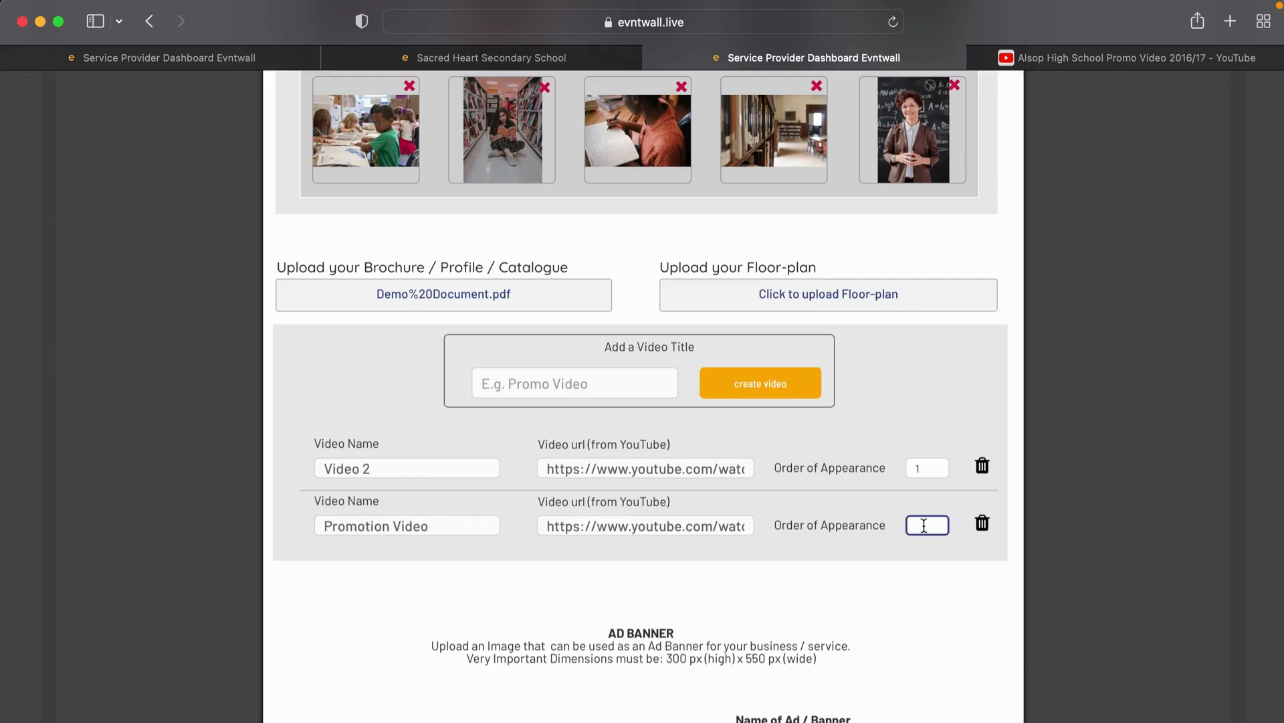
left_click(952, 575)
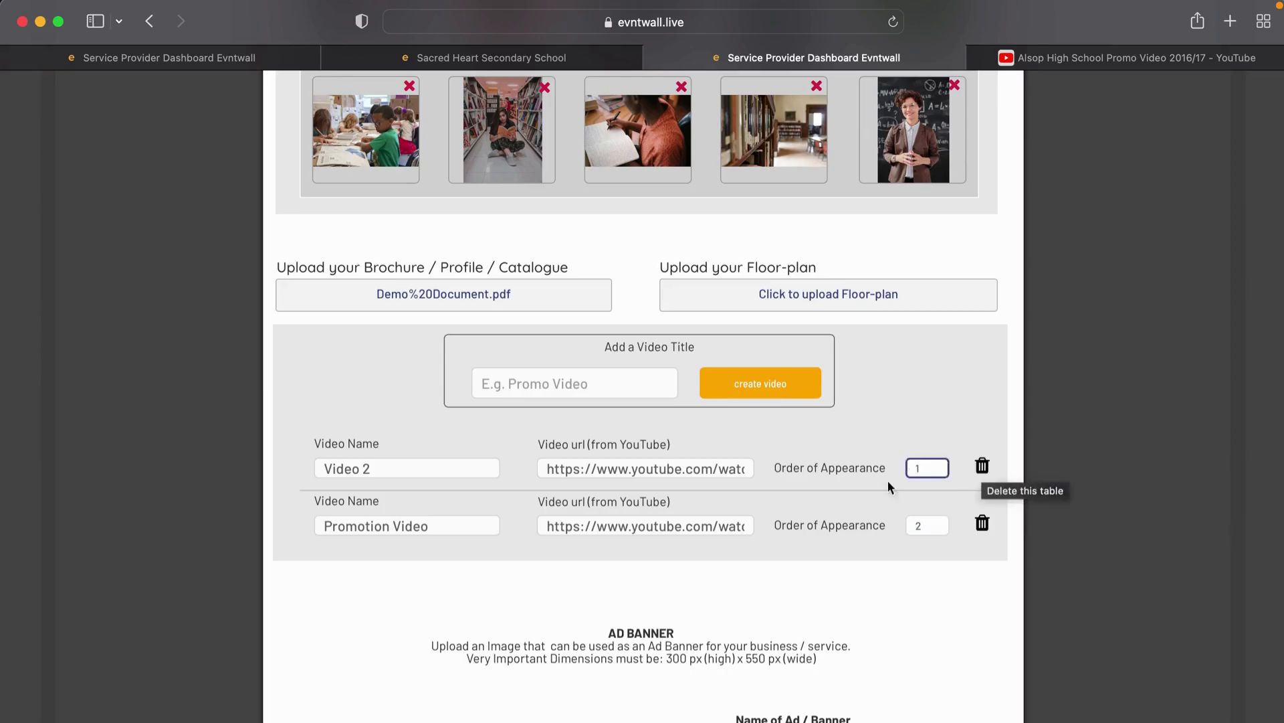
left_click(982, 466)
left_click(927, 471)
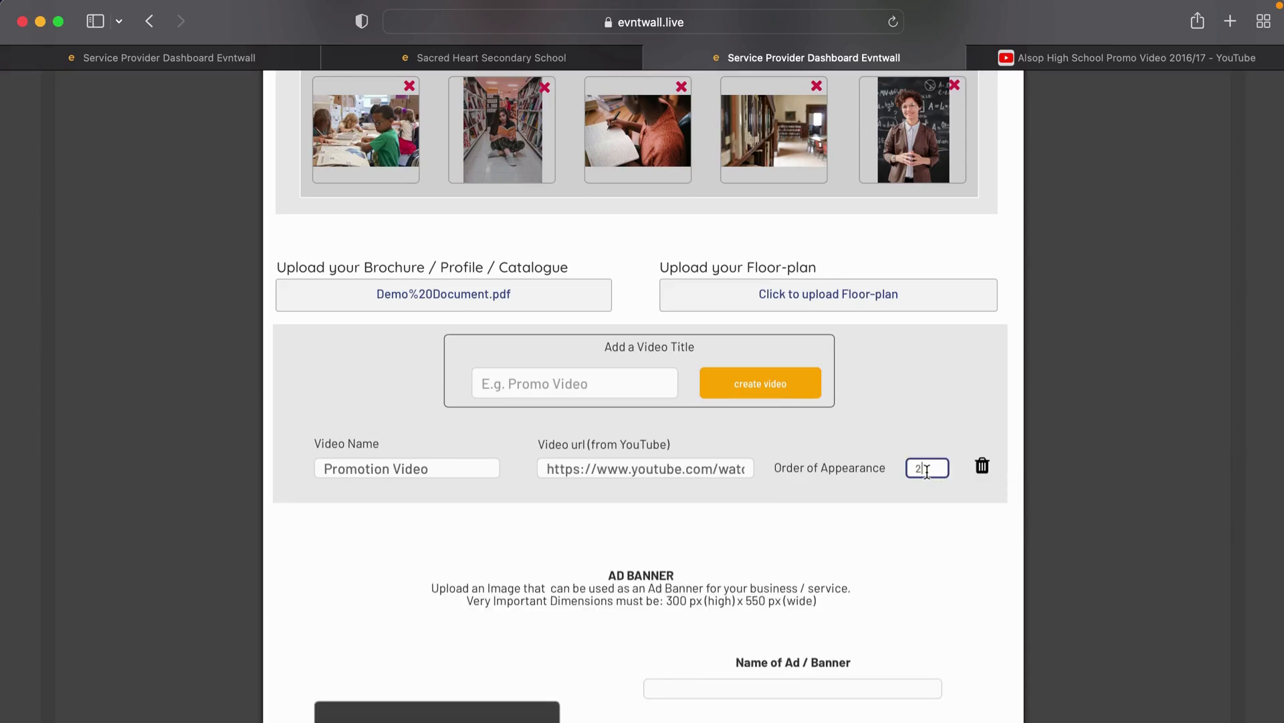
left_click(879, 550)
scroll(880, 550, "down", 5)
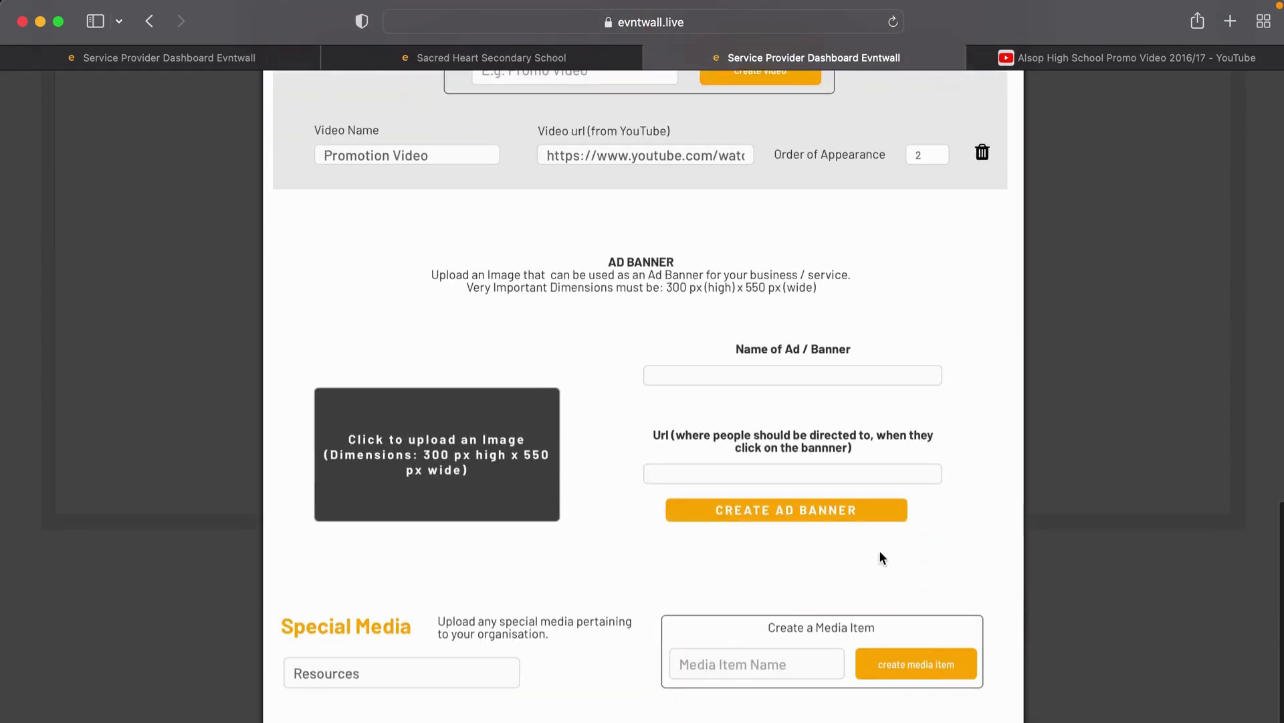
Step: Upload sacredheart-promo.jpeg as the ad banner image
left_click(431, 471)
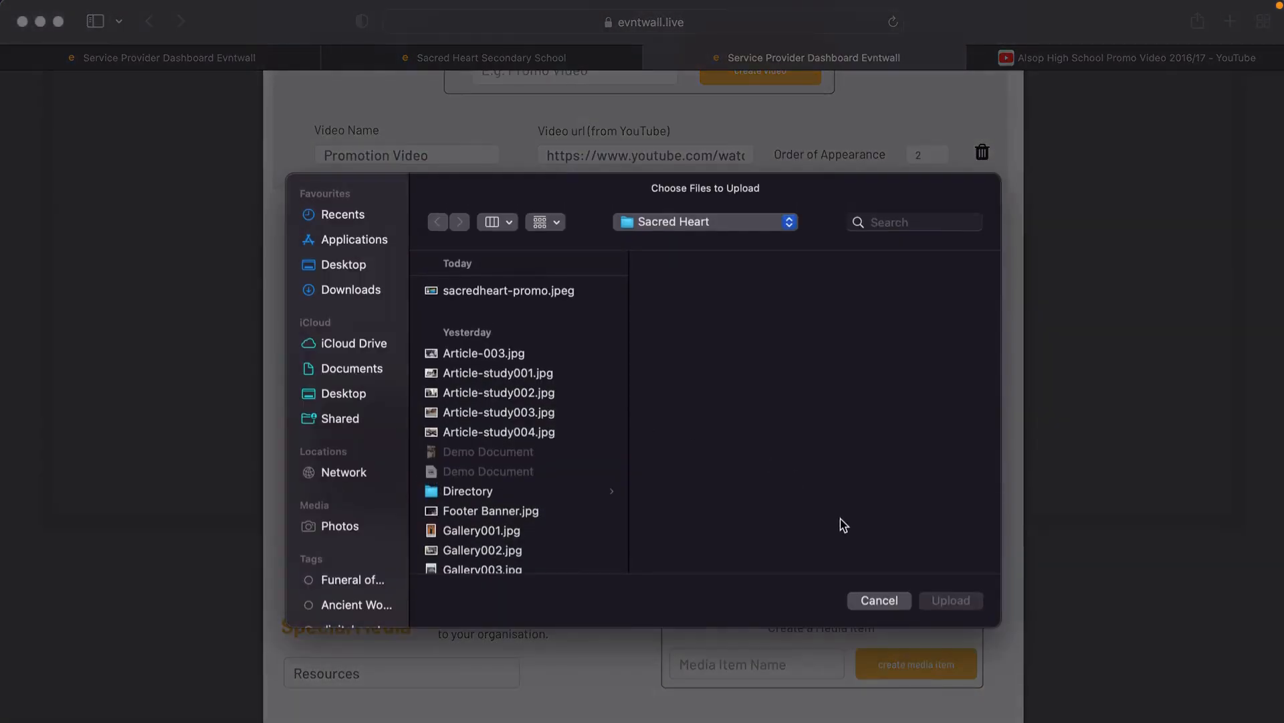
left_click(871, 600)
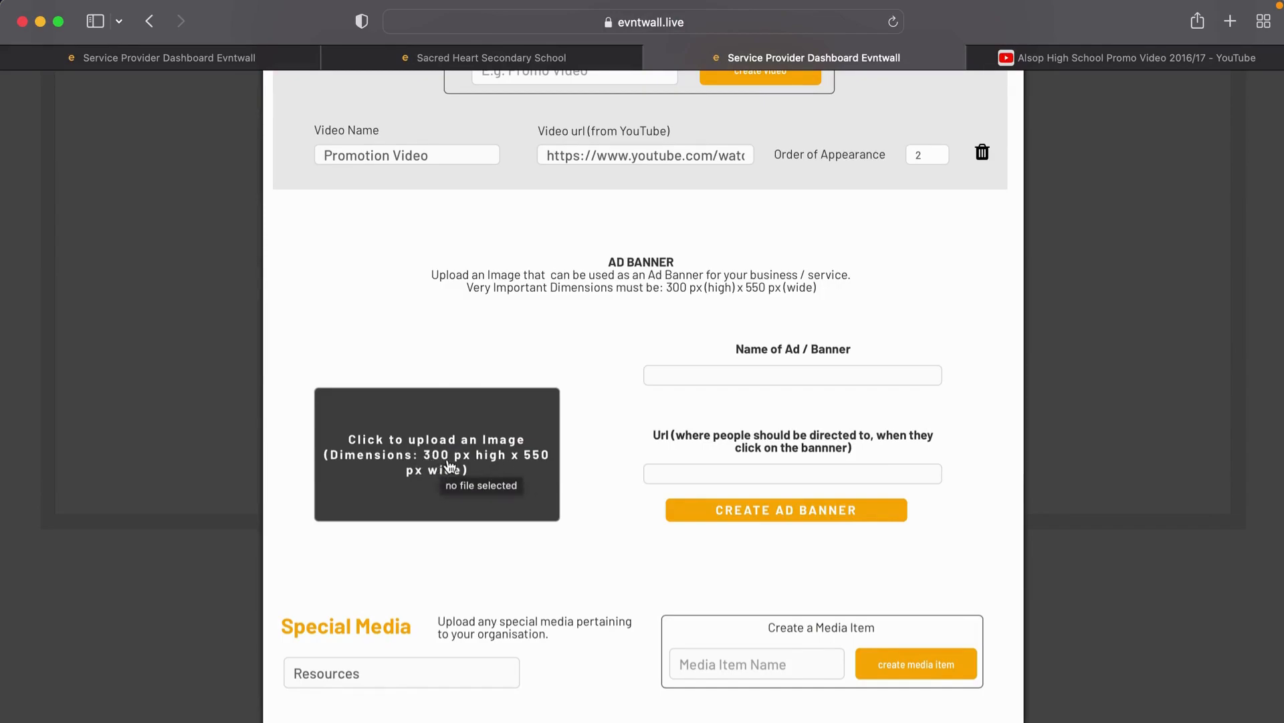
left_click(506, 467)
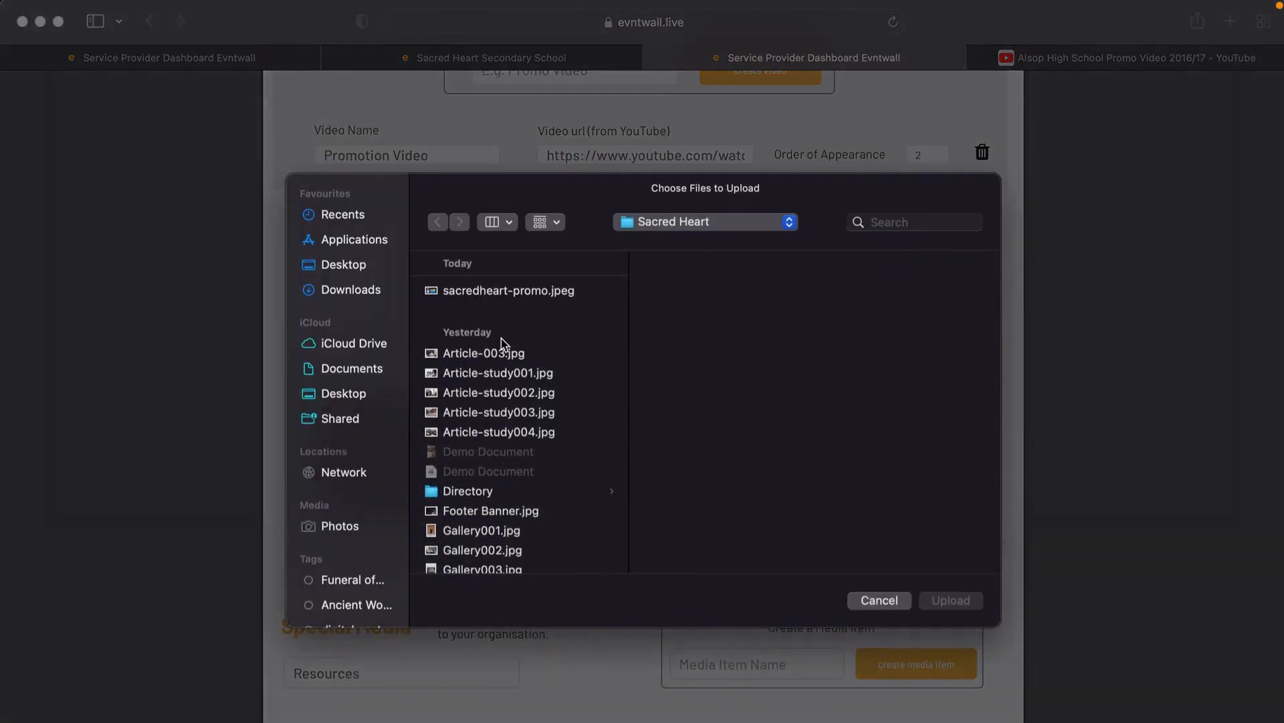
left_click(496, 293)
left_click(943, 600)
Step: Name the banner 'Promotional Ad', link it to wwww.google.co.za, and create it
left_click(711, 376)
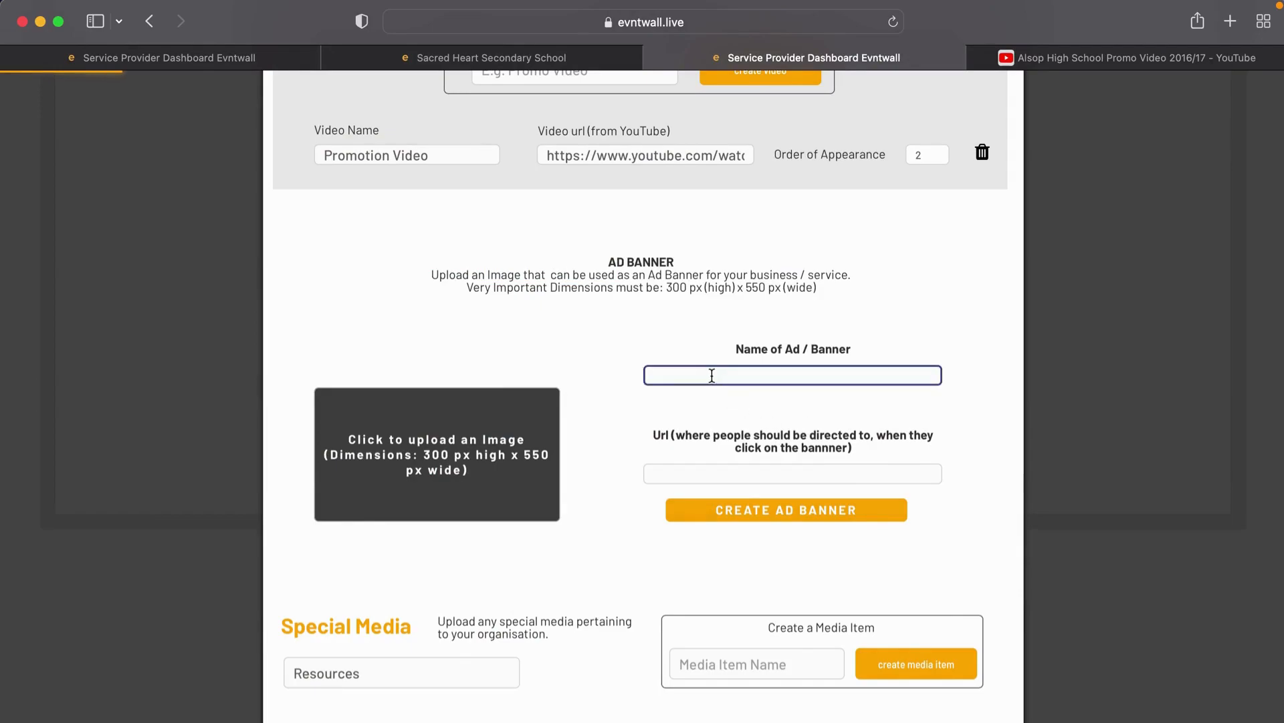
type("Prom")
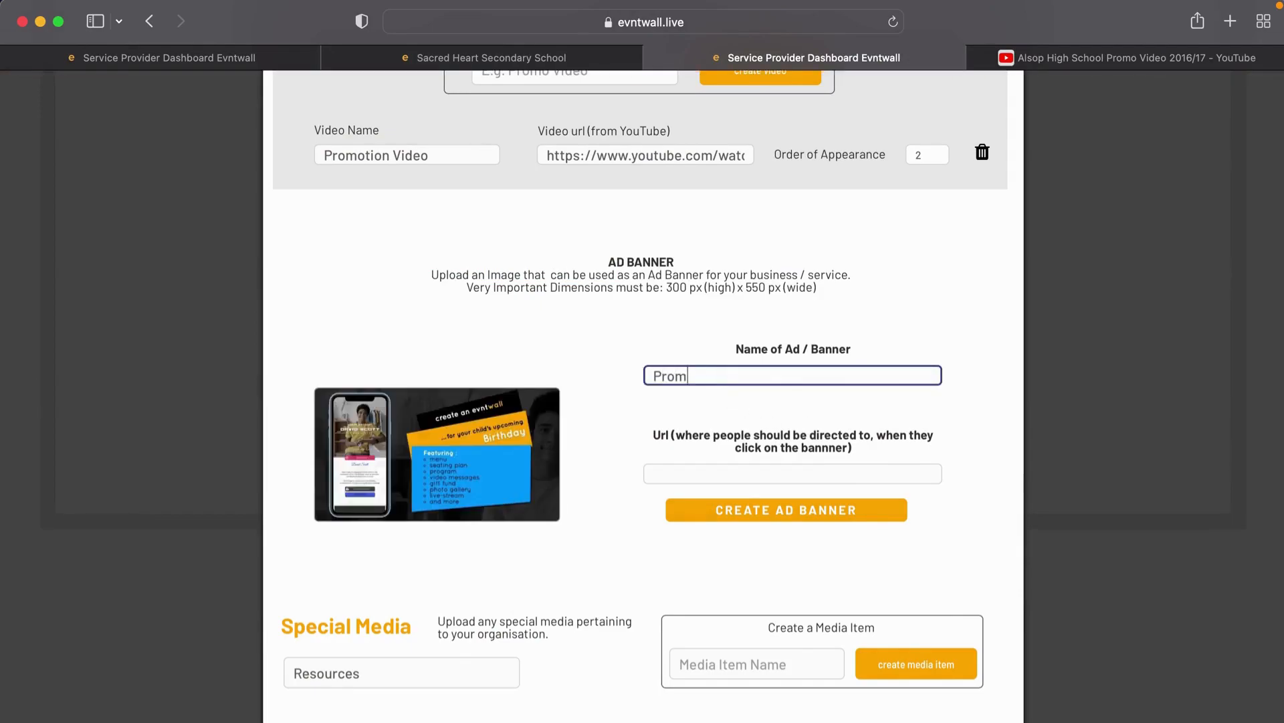
type("otional Ad")
left_click(690, 476)
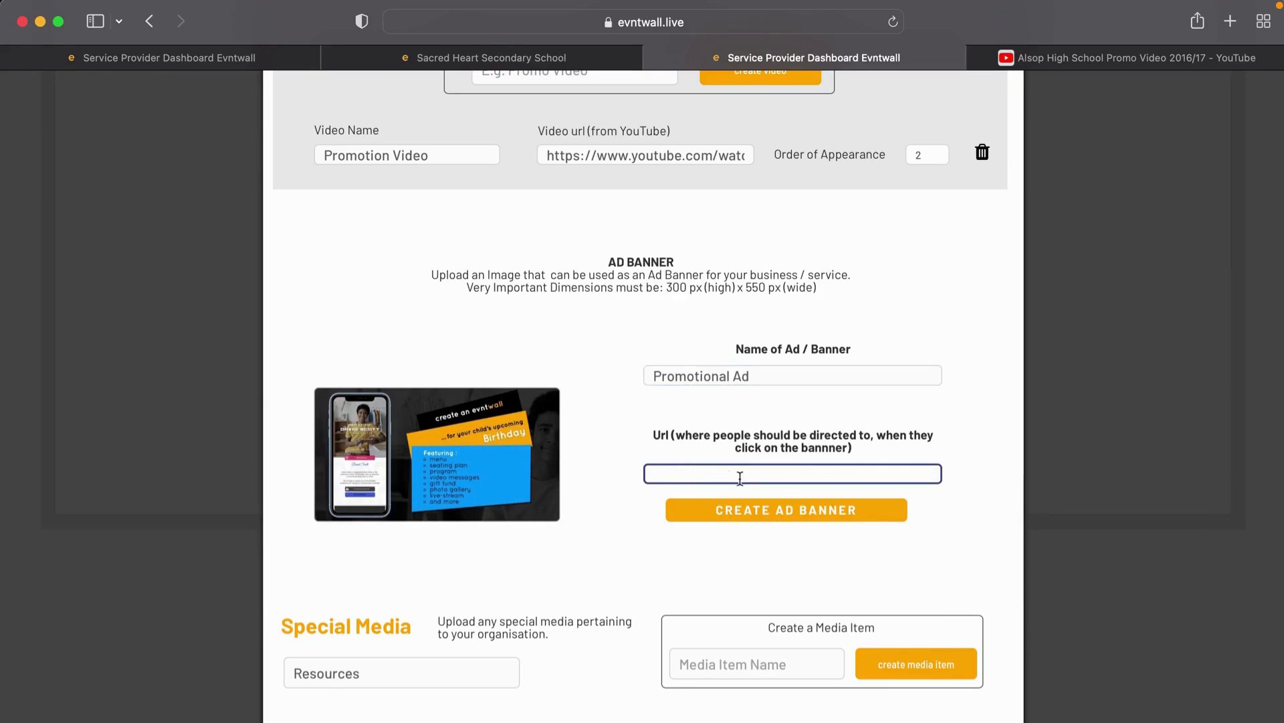
type("wwww.google.co.za")
left_click(798, 512)
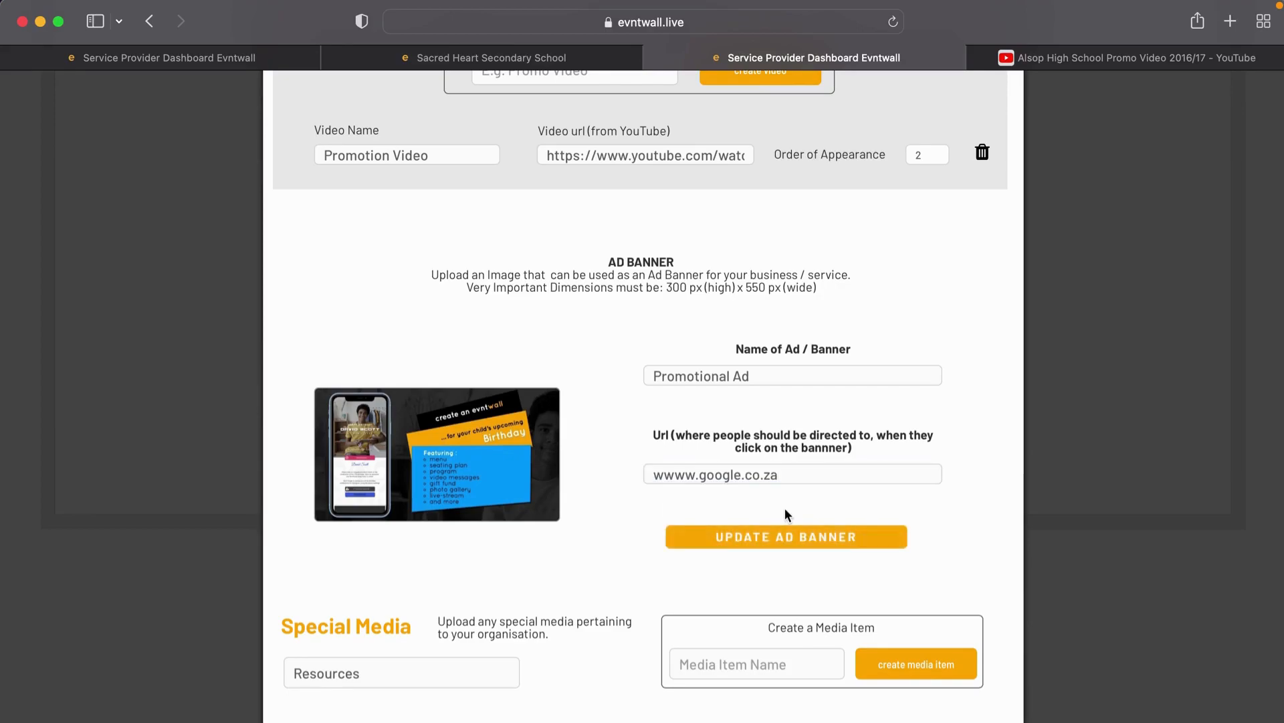
scroll(785, 508, "down", 2)
left_click(351, 606)
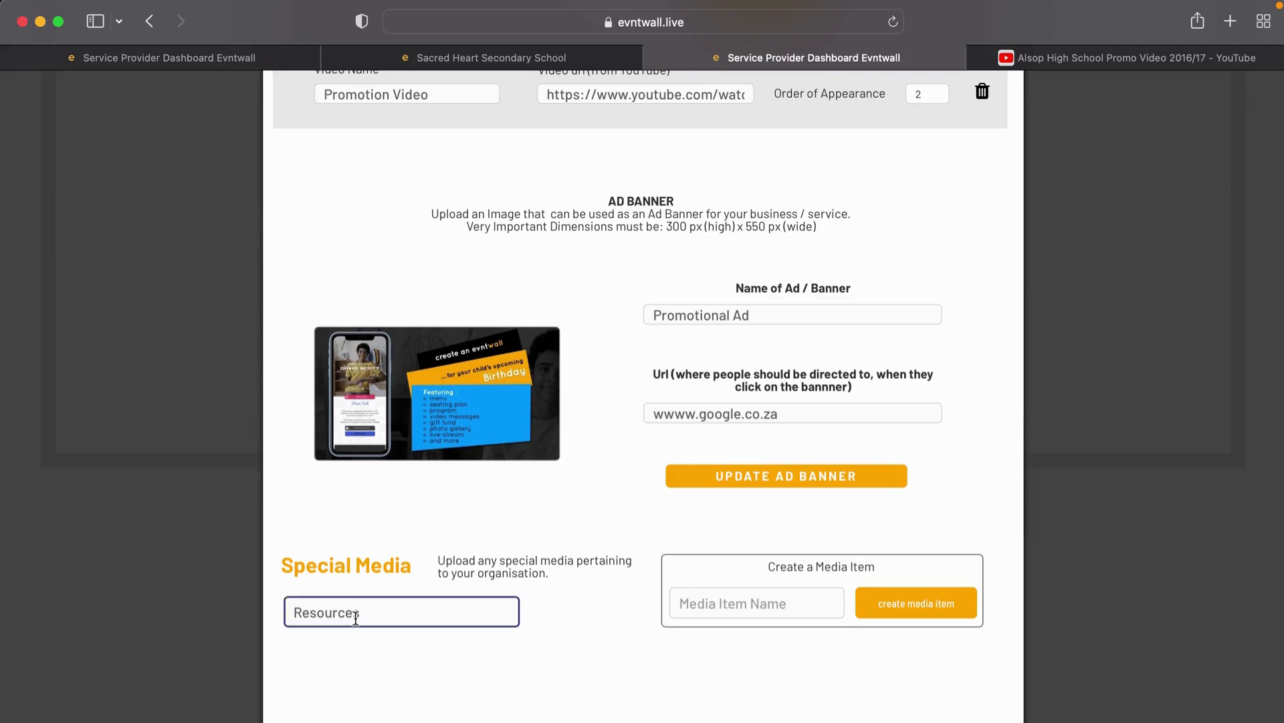
Step: Add a 'Brochure' special media item, fixing the typo in its name
left_click(716, 610)
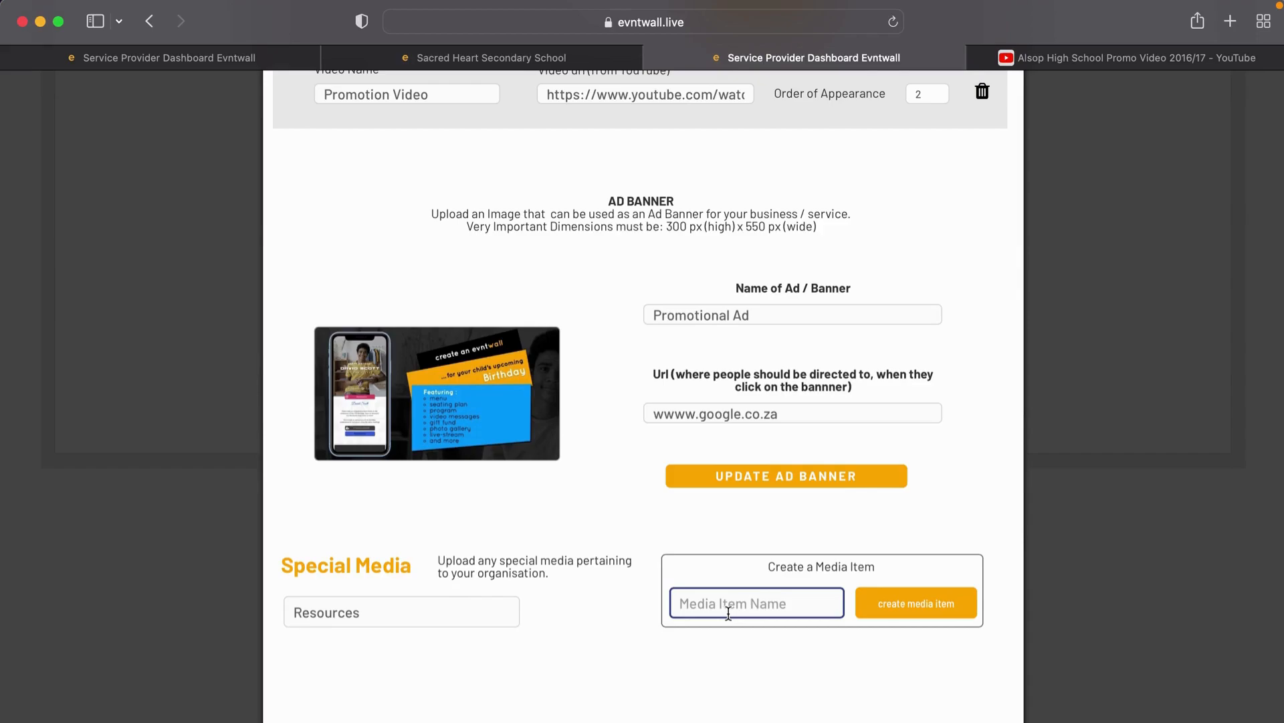
type("Brrochure")
left_click(699, 604)
key("BackSpace")
left_click(869, 603)
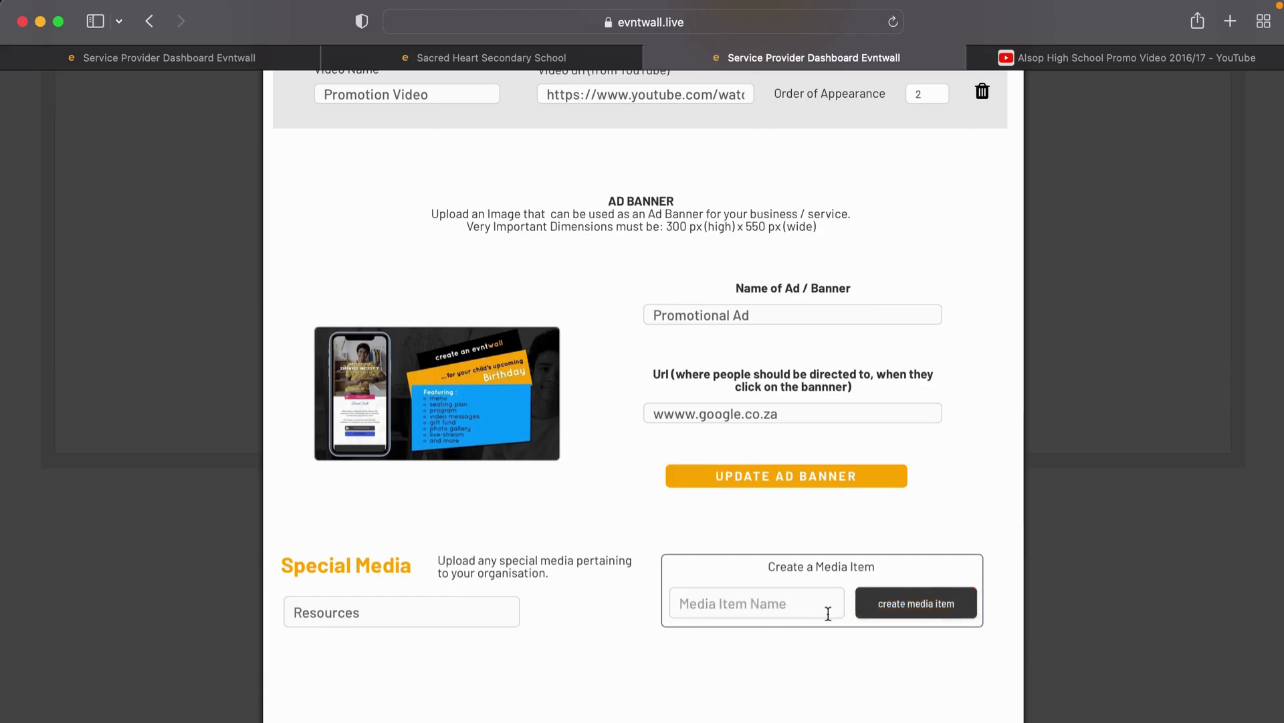
Step: Add the 'Prospectus' and 'Code of Conduct' special media items
left_click(834, 613)
type("Prospectuc")
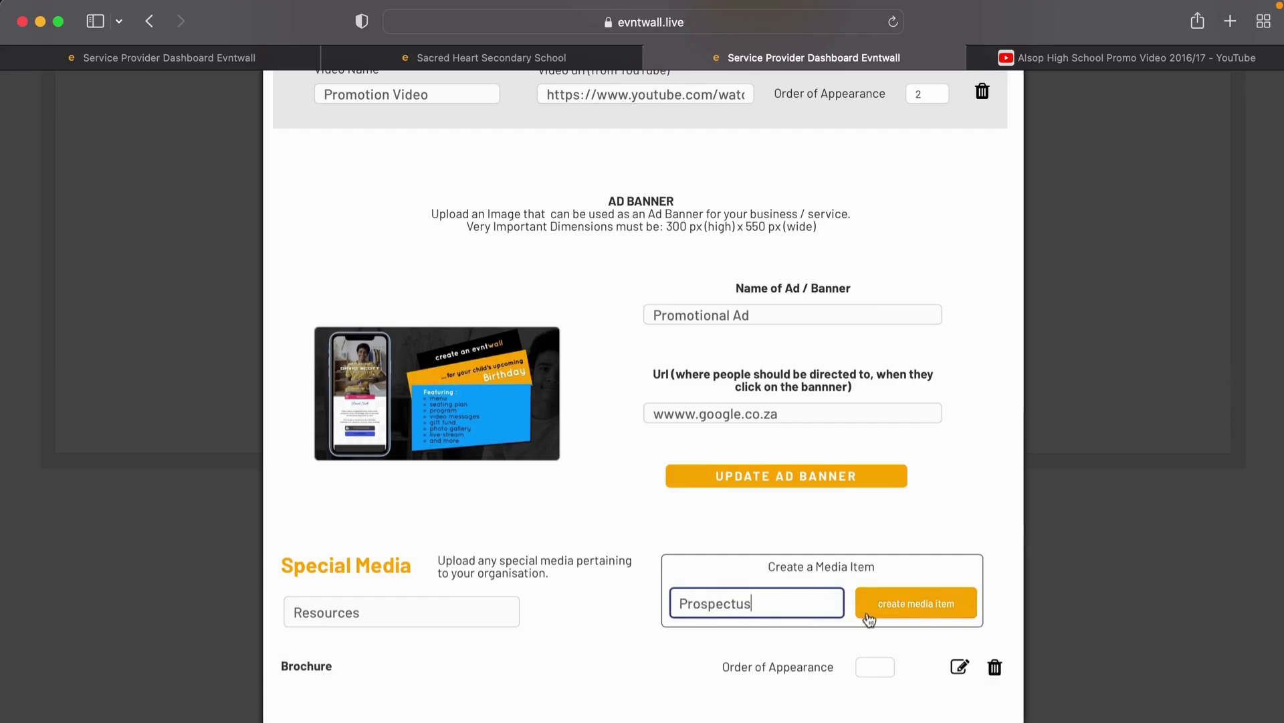
left_click(897, 612)
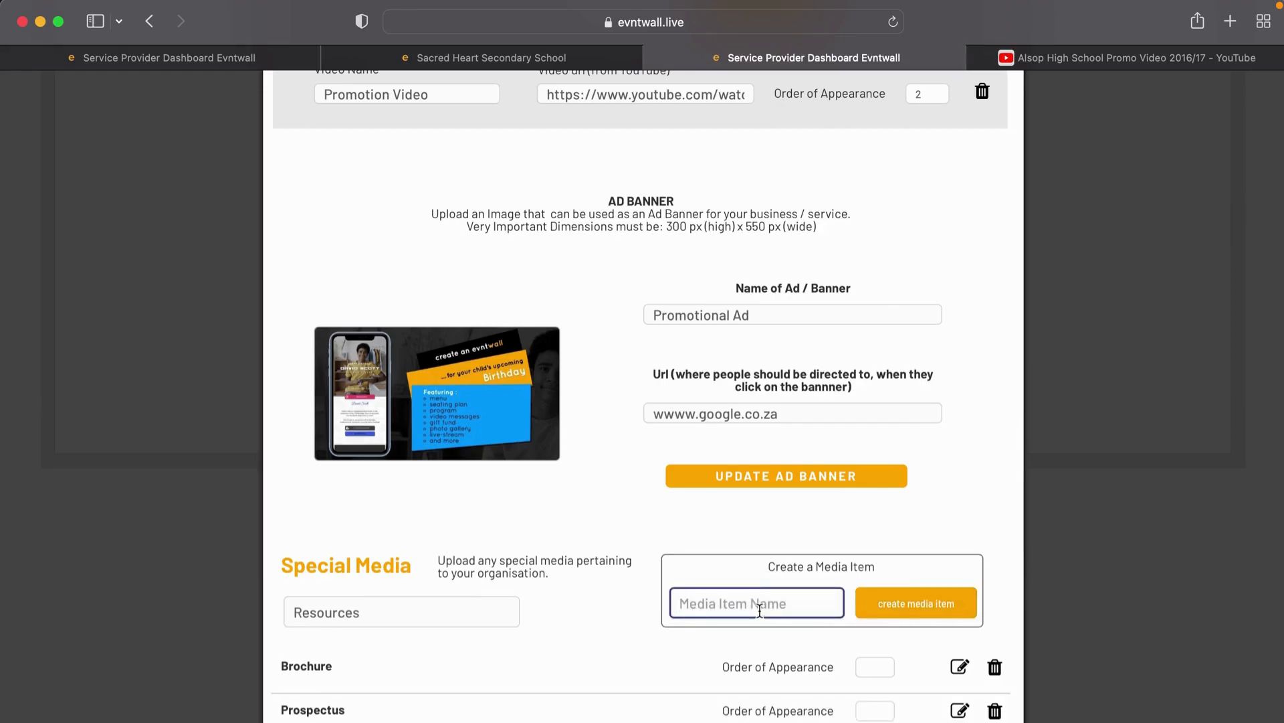
type("Code of Conduc")
left_click(897, 610)
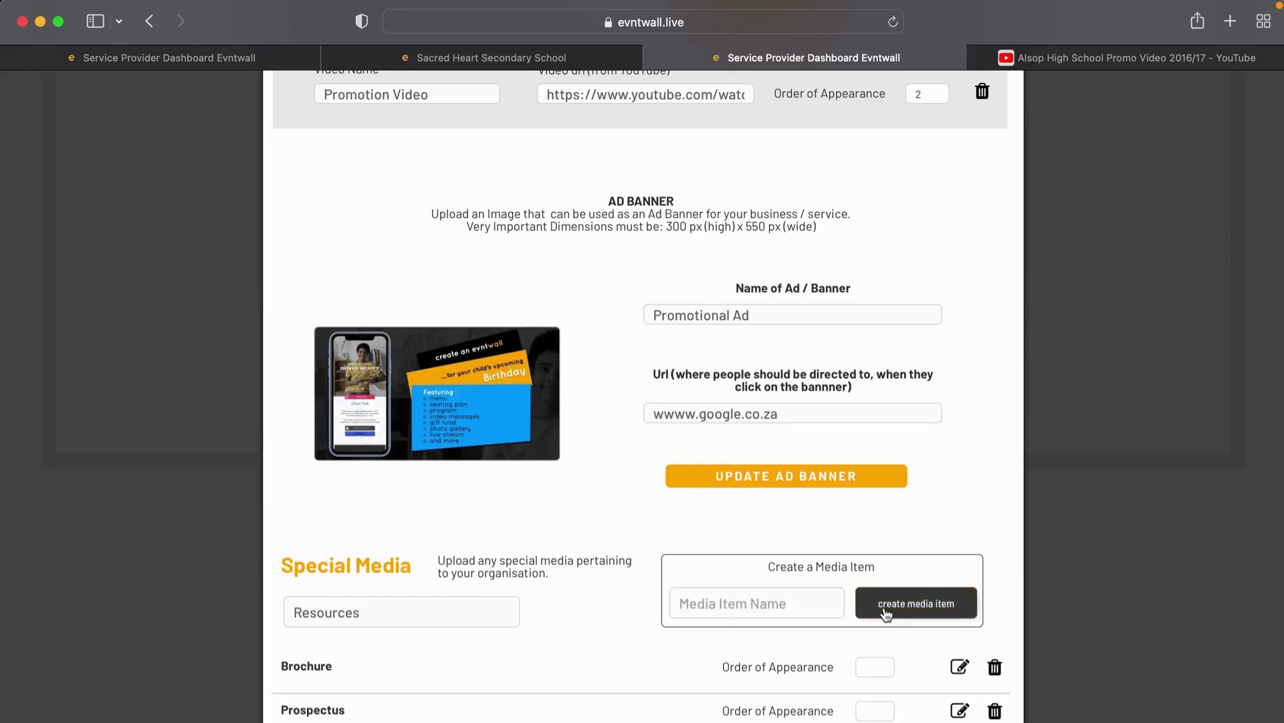
scroll(717, 598, "down", 4)
left_click(477, 658)
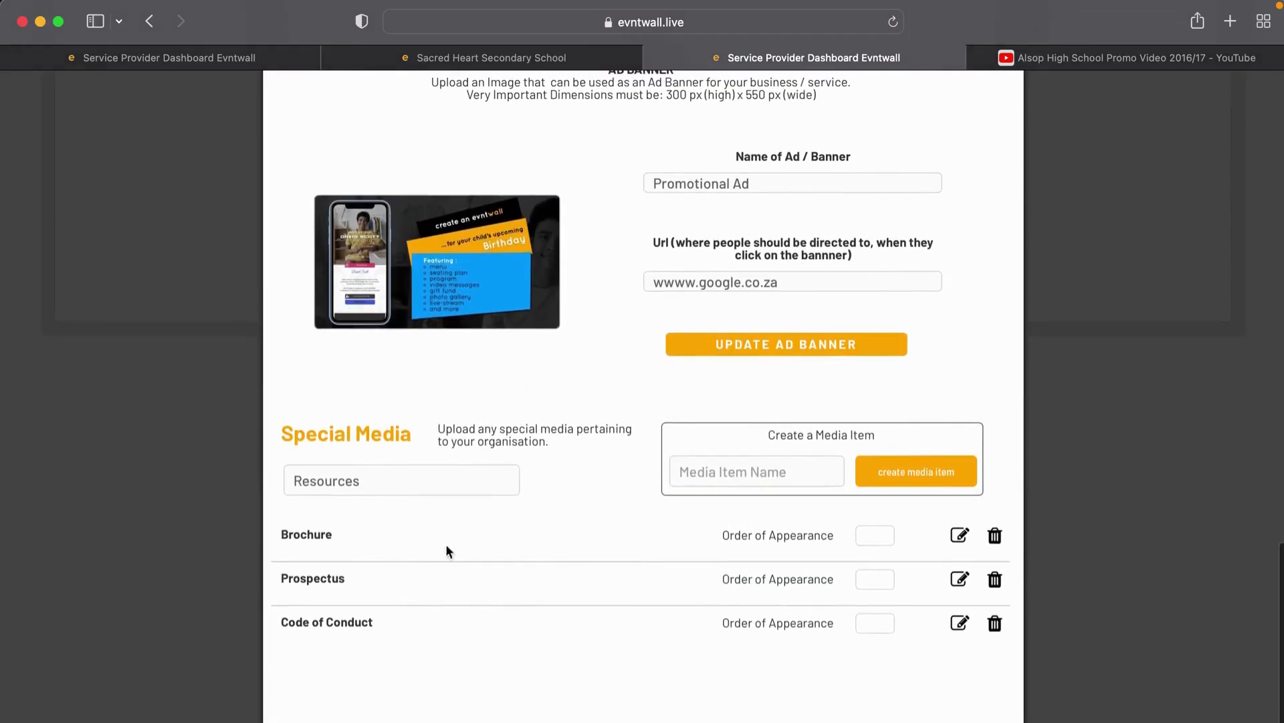
Step: Give the Brochure item the details 'View the school brochure'
left_click(957, 539)
left_click(543, 316)
type("View the scho")
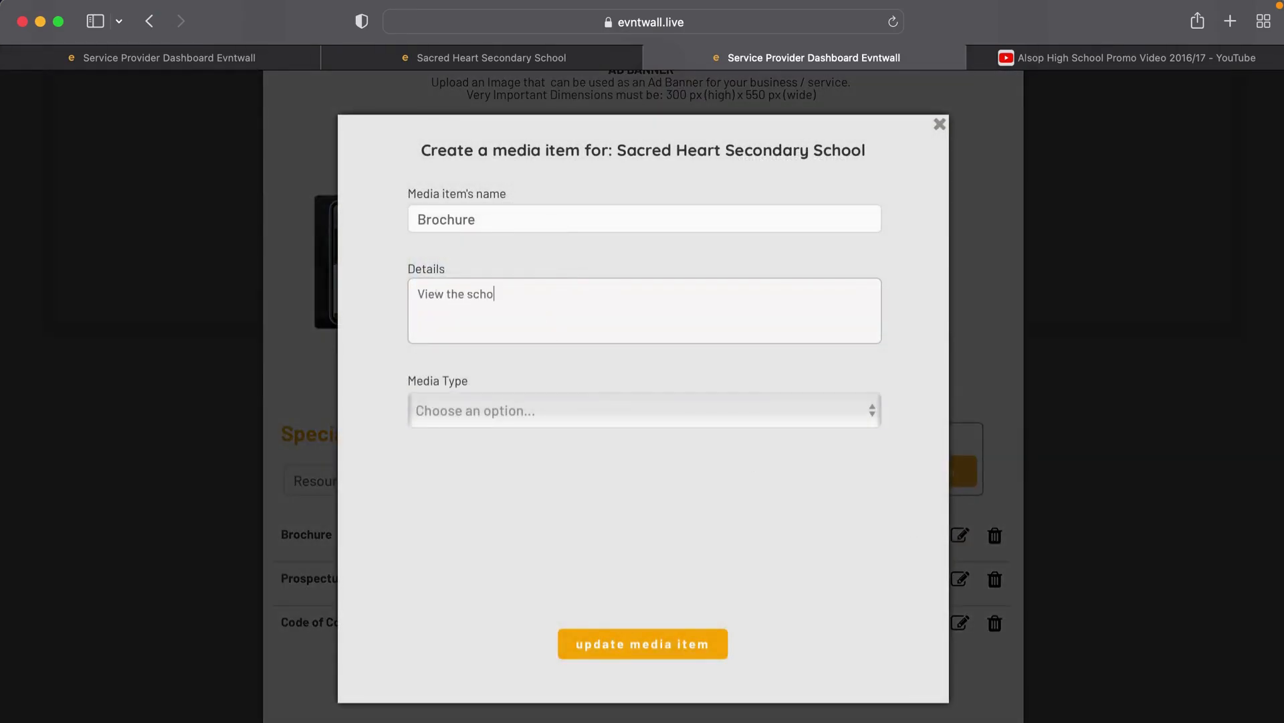
type("ol brochure")
Step: Set the Brochure's media type to File with the Demo Document PDF, and save
left_click(491, 410)
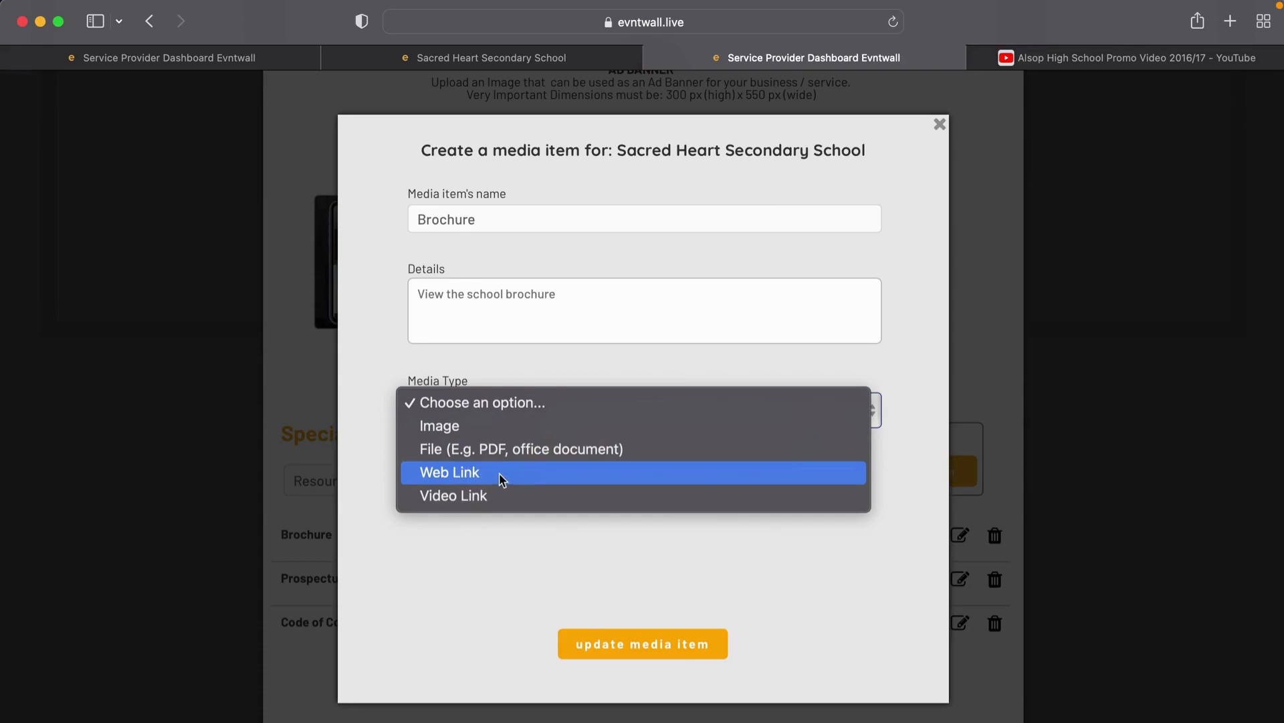
left_click(458, 475)
left_click(431, 503)
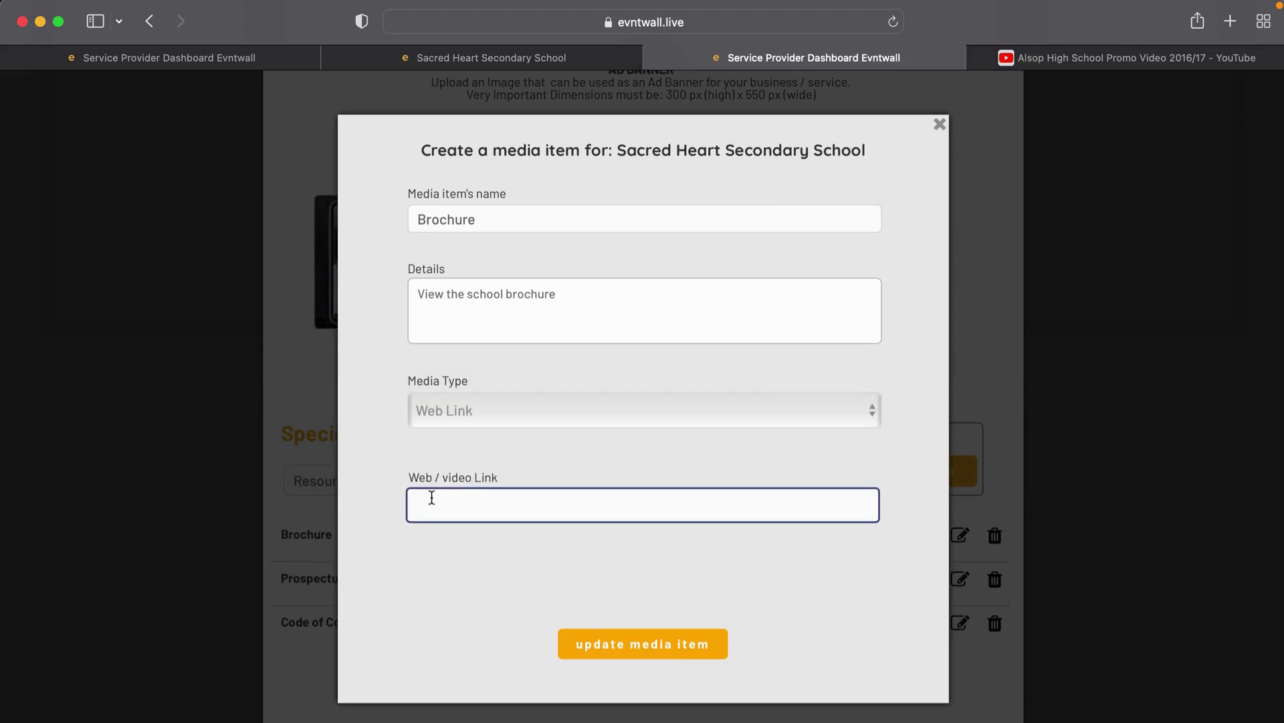
left_click(652, 414)
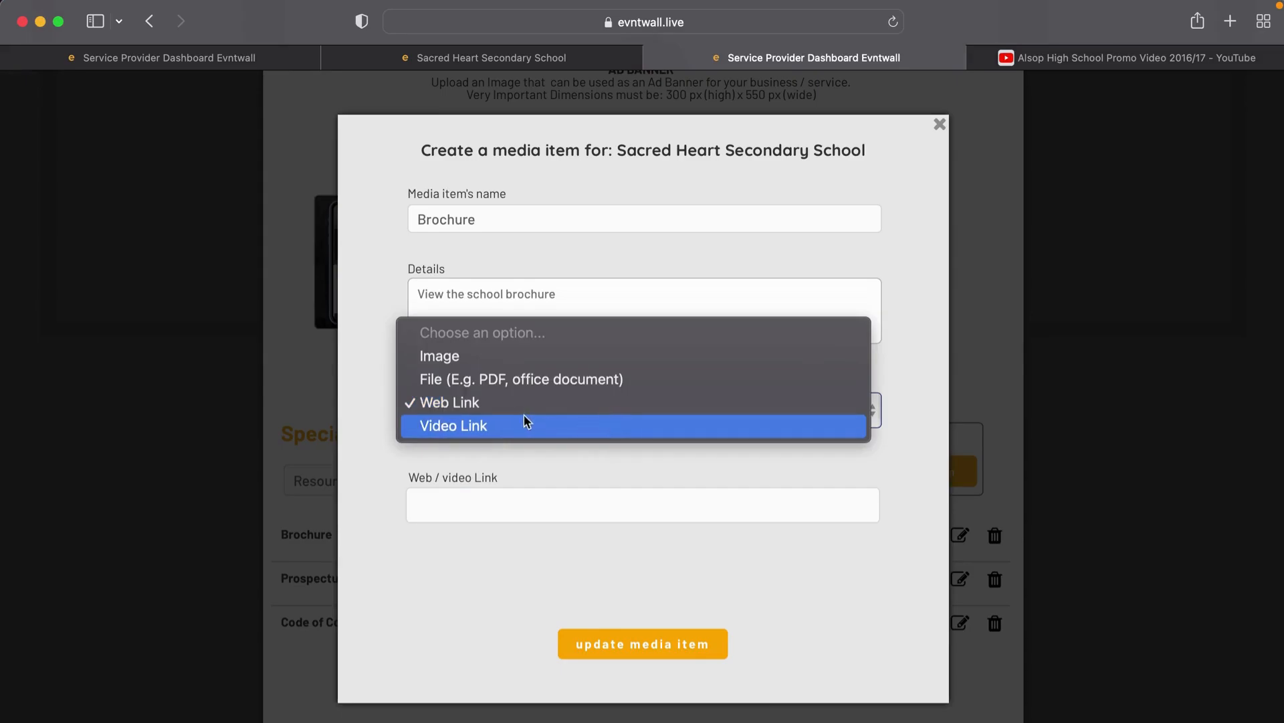
left_click(524, 380)
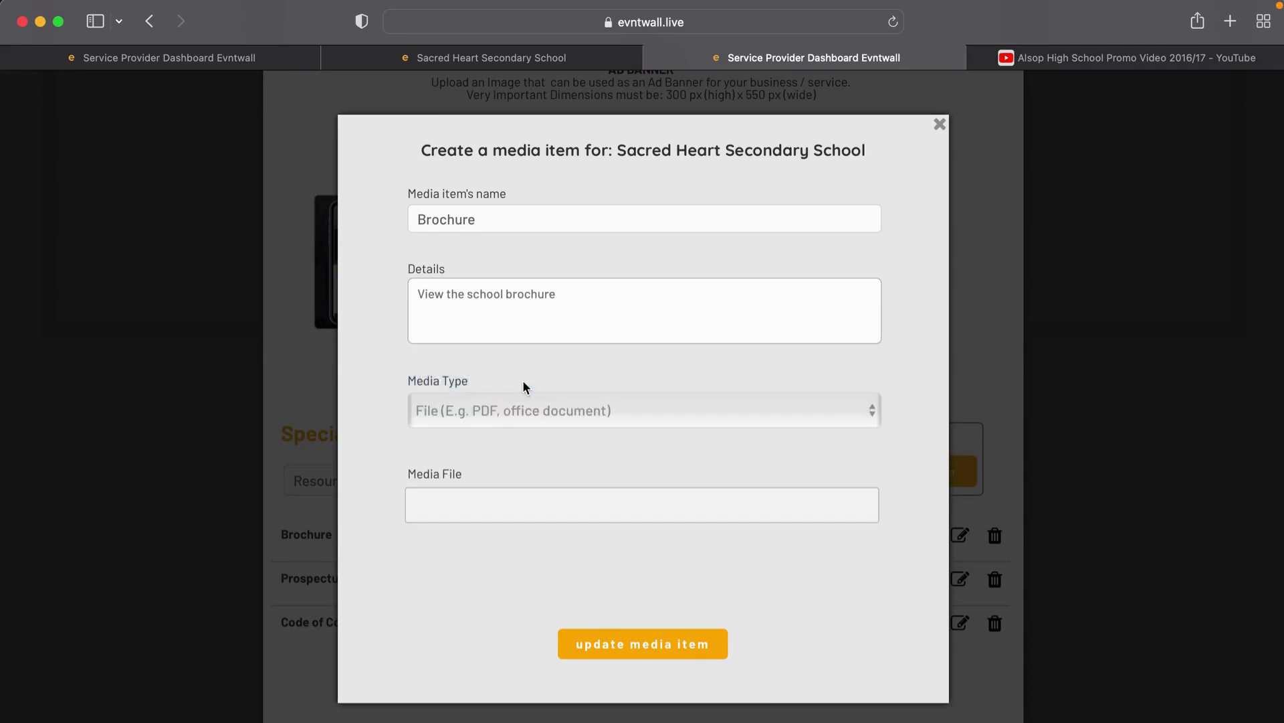
left_click(485, 508)
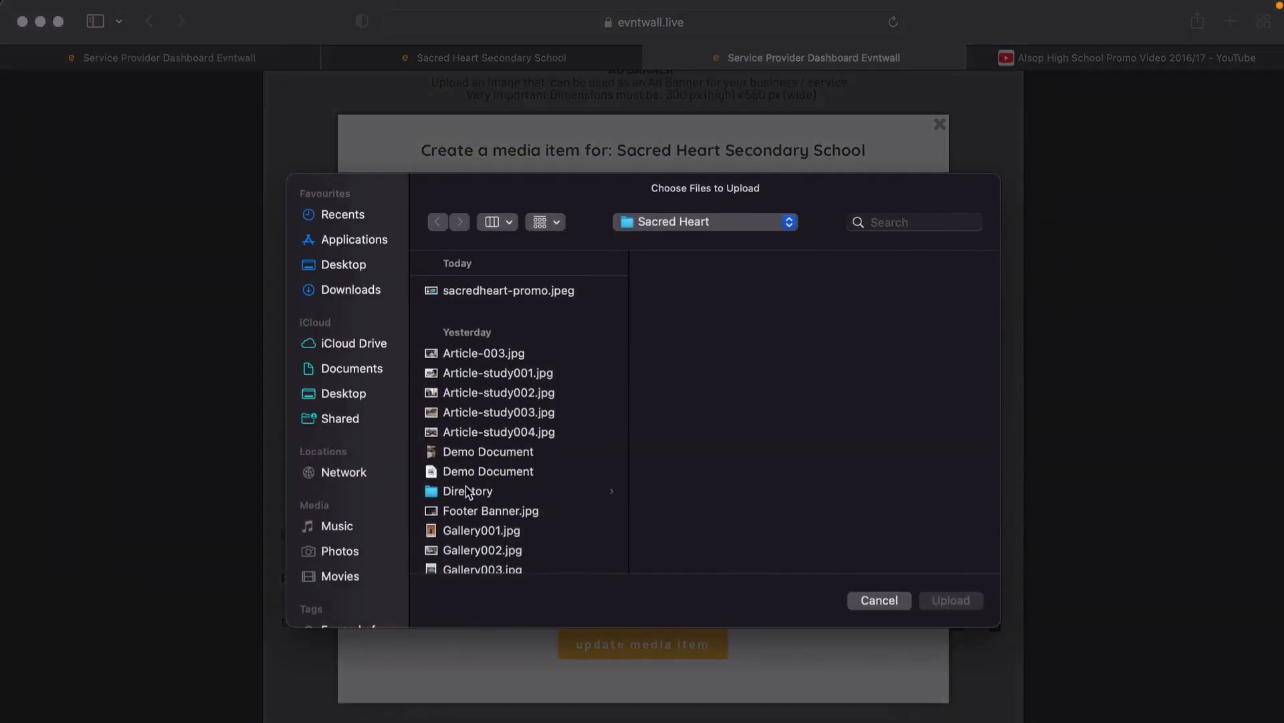
left_click(468, 467)
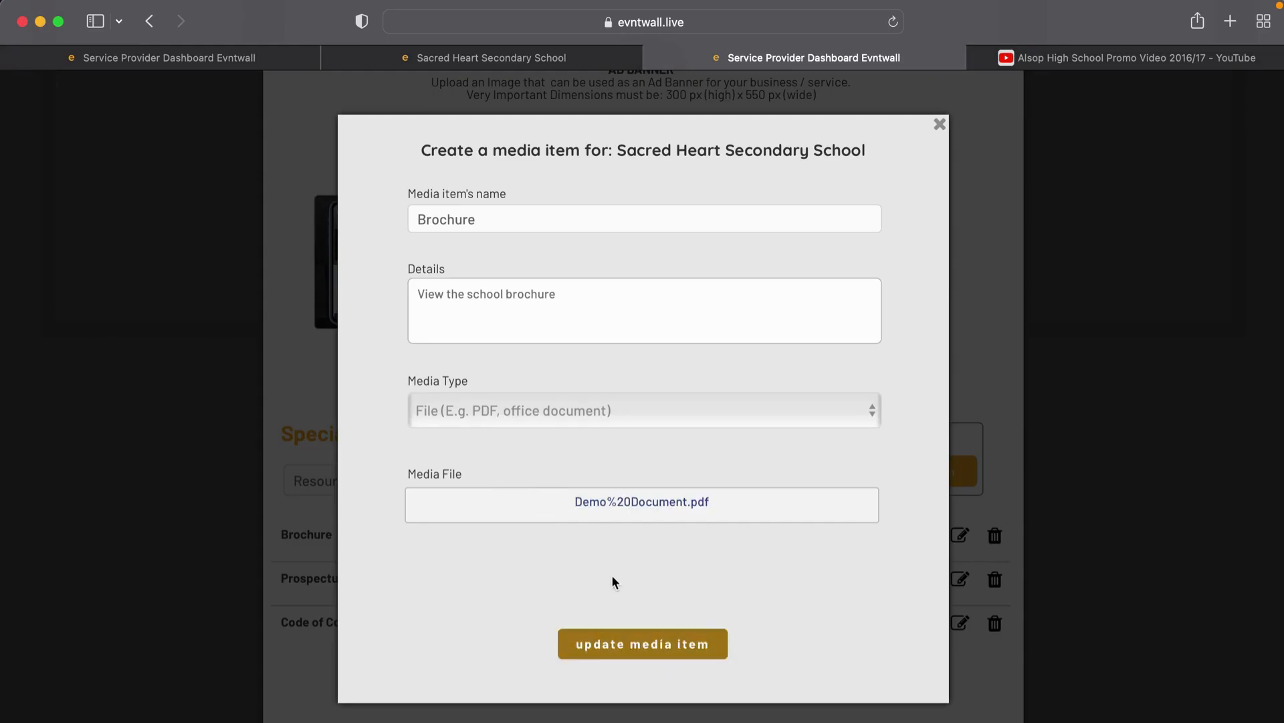
left_click(636, 644)
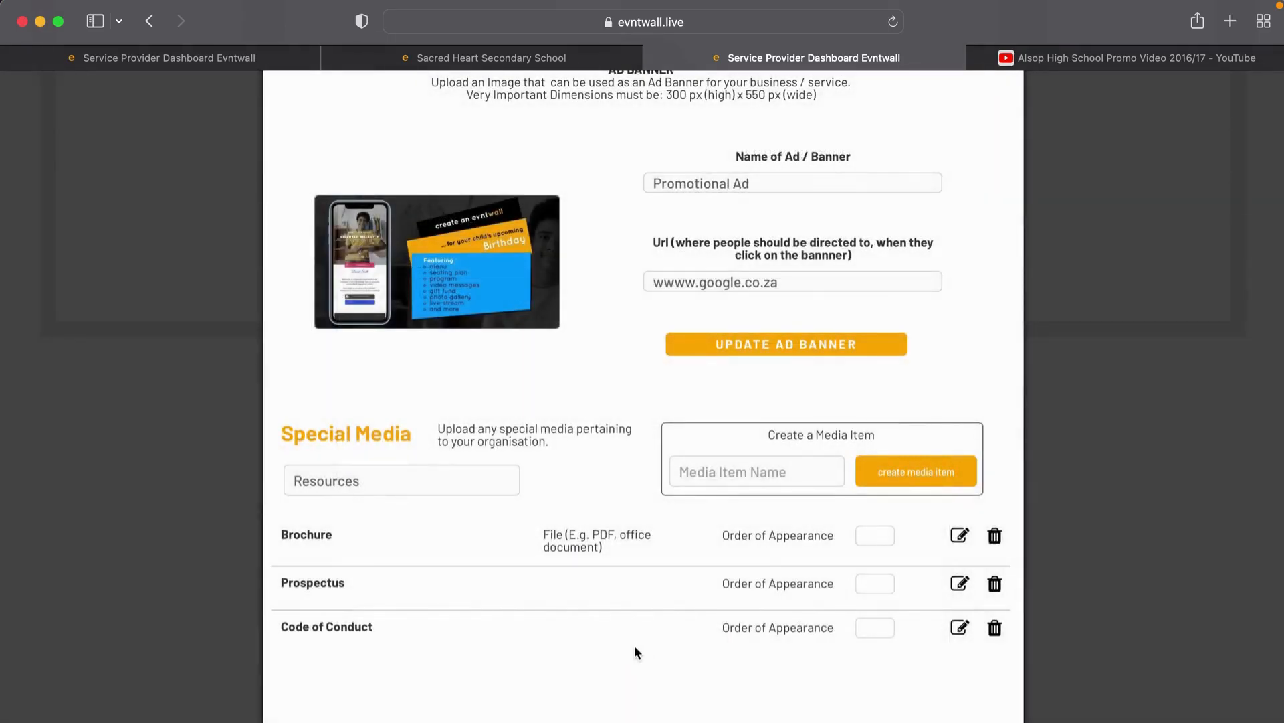
scroll(634, 645, "down", 1)
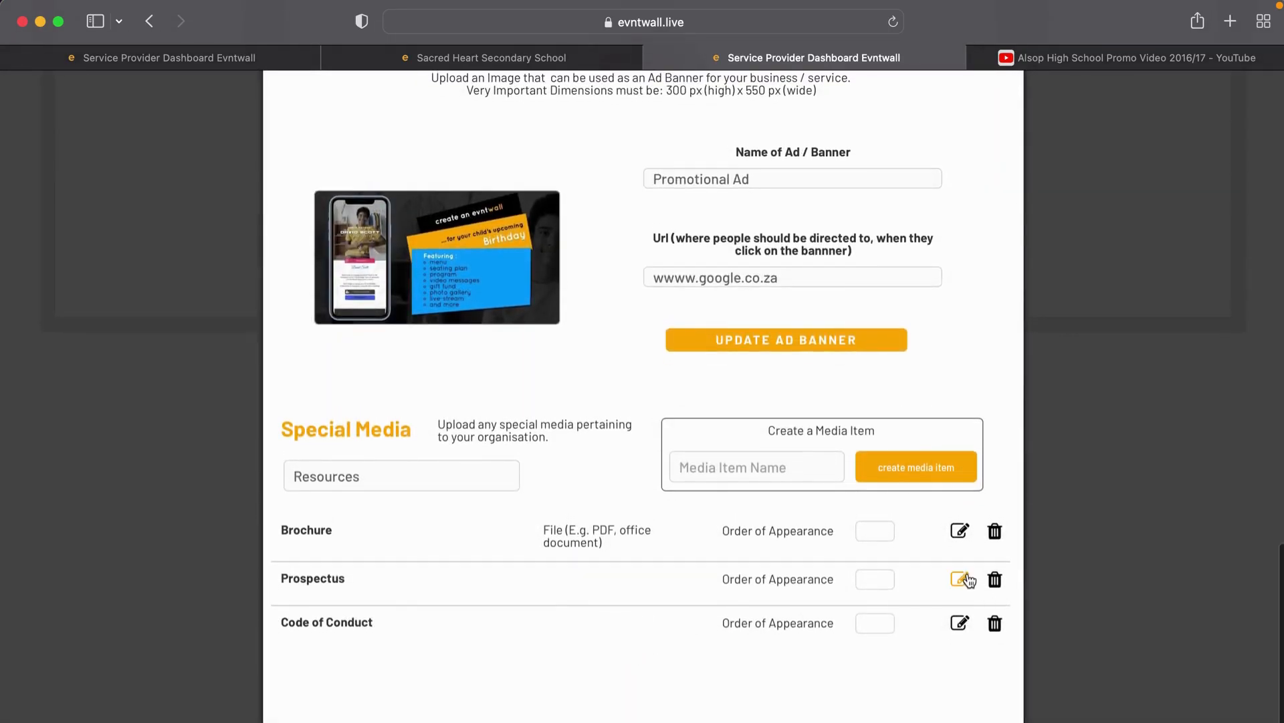
Step: Describe Prospectus as 'View the school prospectus', make it a File with Demo Document, and save
left_click(964, 580)
type("View the scho")
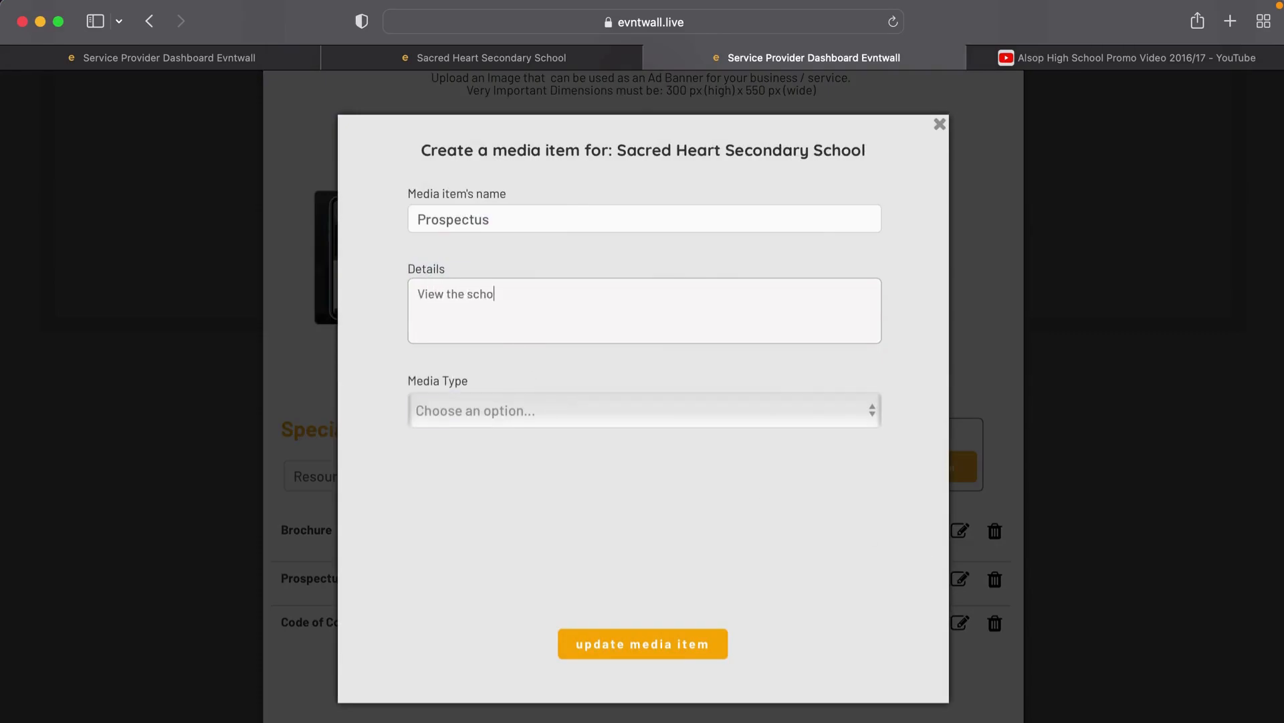
type("ol prospectus")
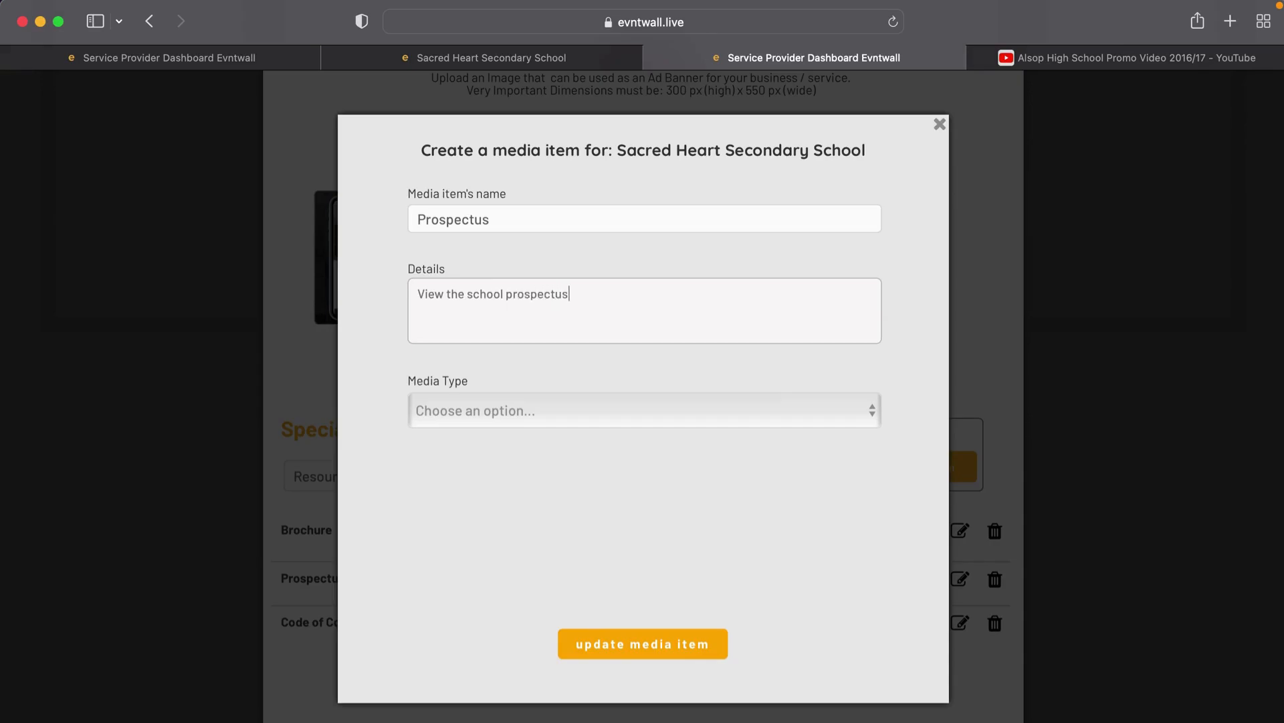
left_click(496, 408)
left_click(489, 450)
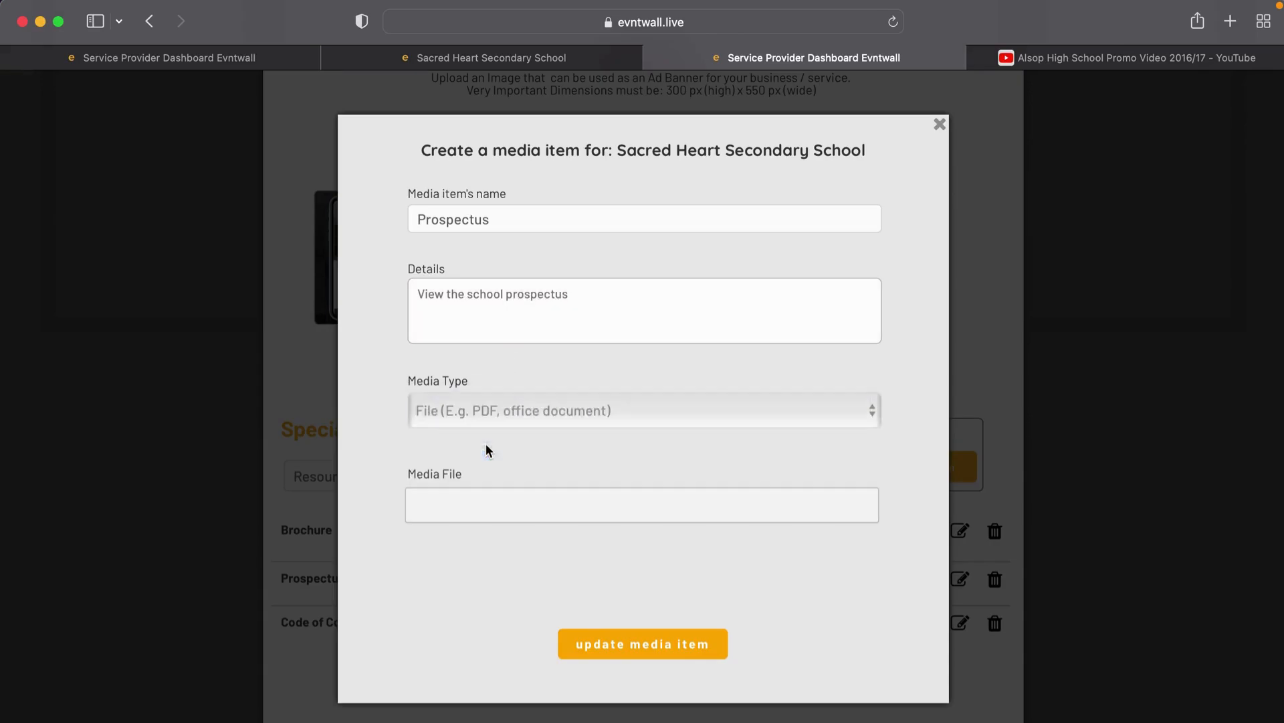
left_click(477, 495)
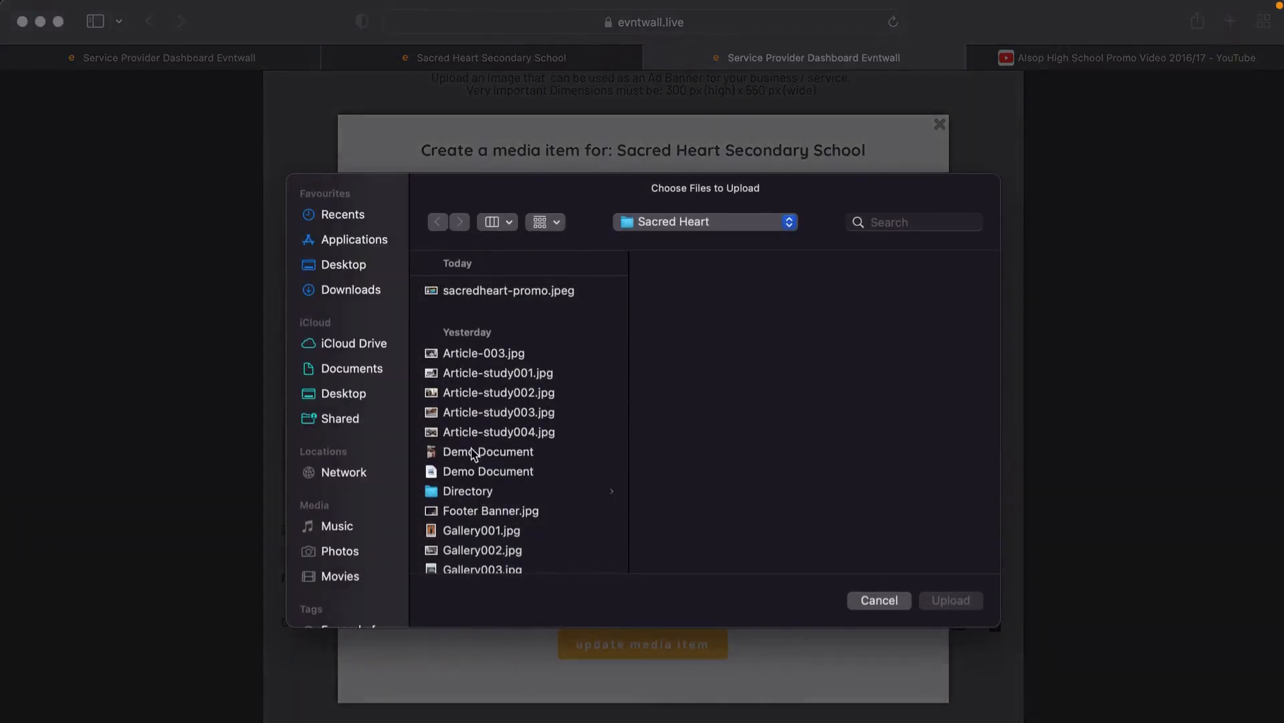
double_click(473, 476)
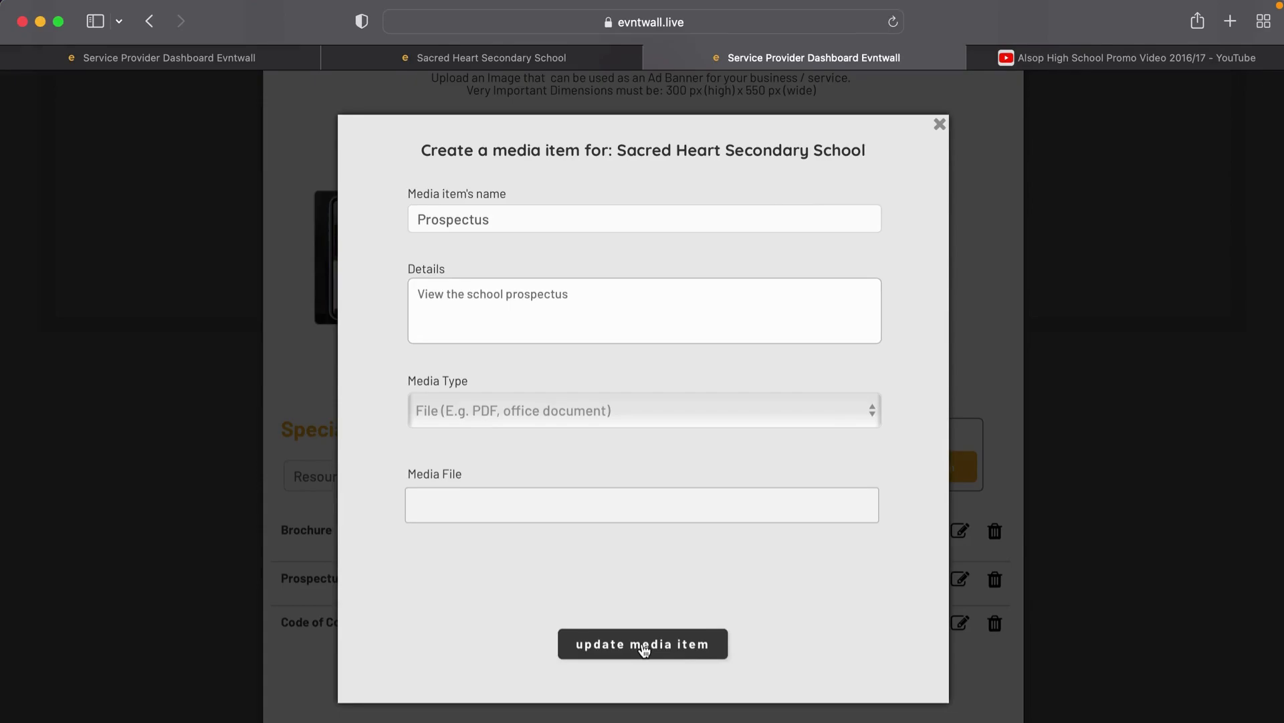
left_click(643, 646)
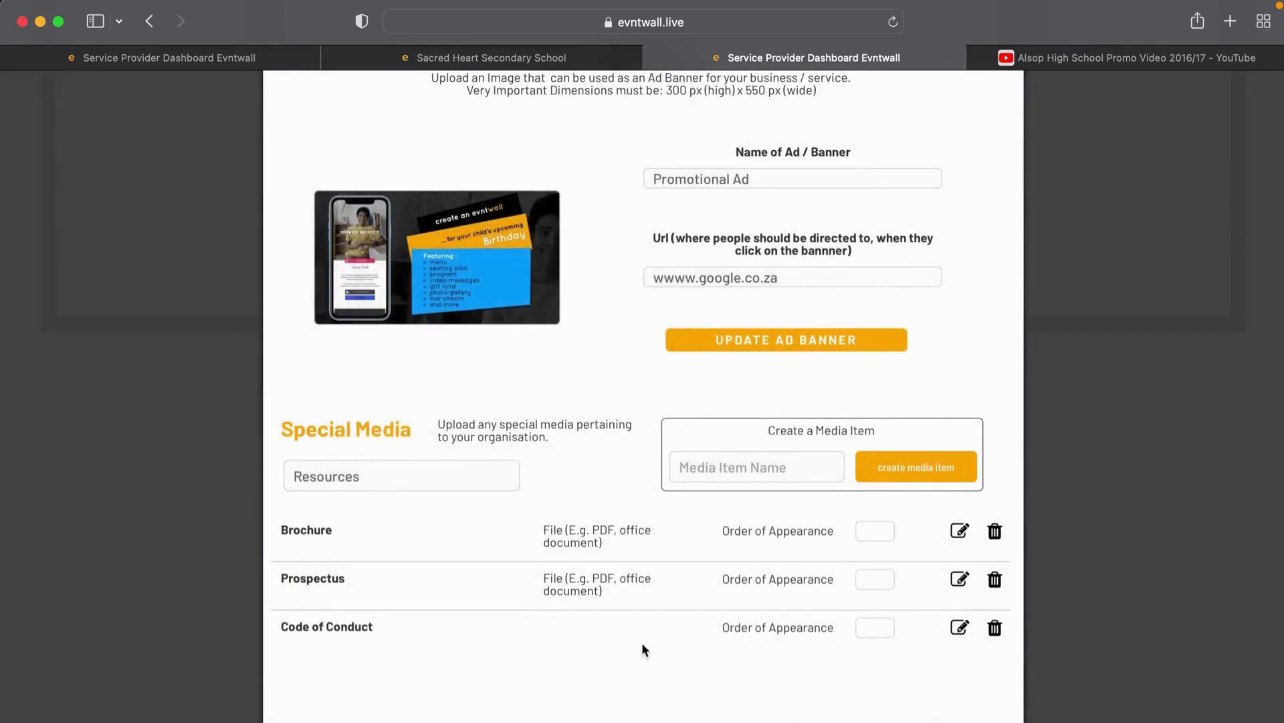
Step: Enter Code of Conduct details 'Please familiarise yourself with the school's code of conduct', removing stray characters
left_click(960, 628)
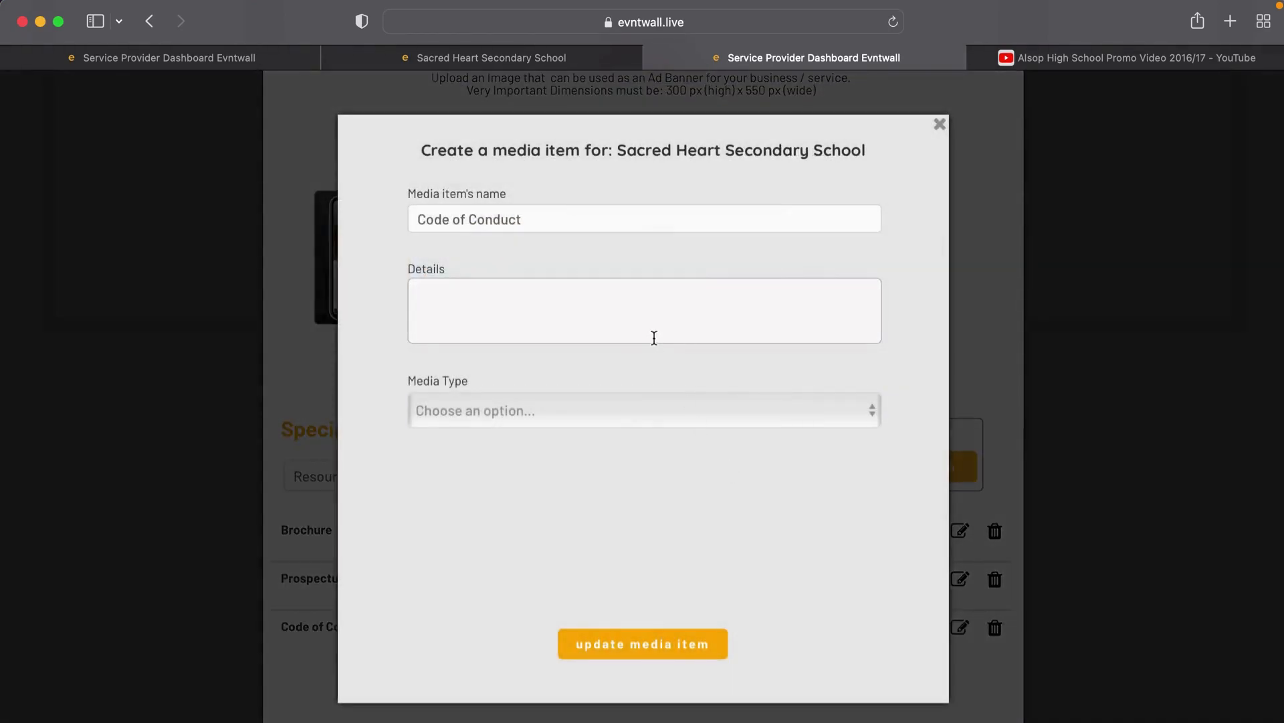
type("Please faarmiliarise yourself")
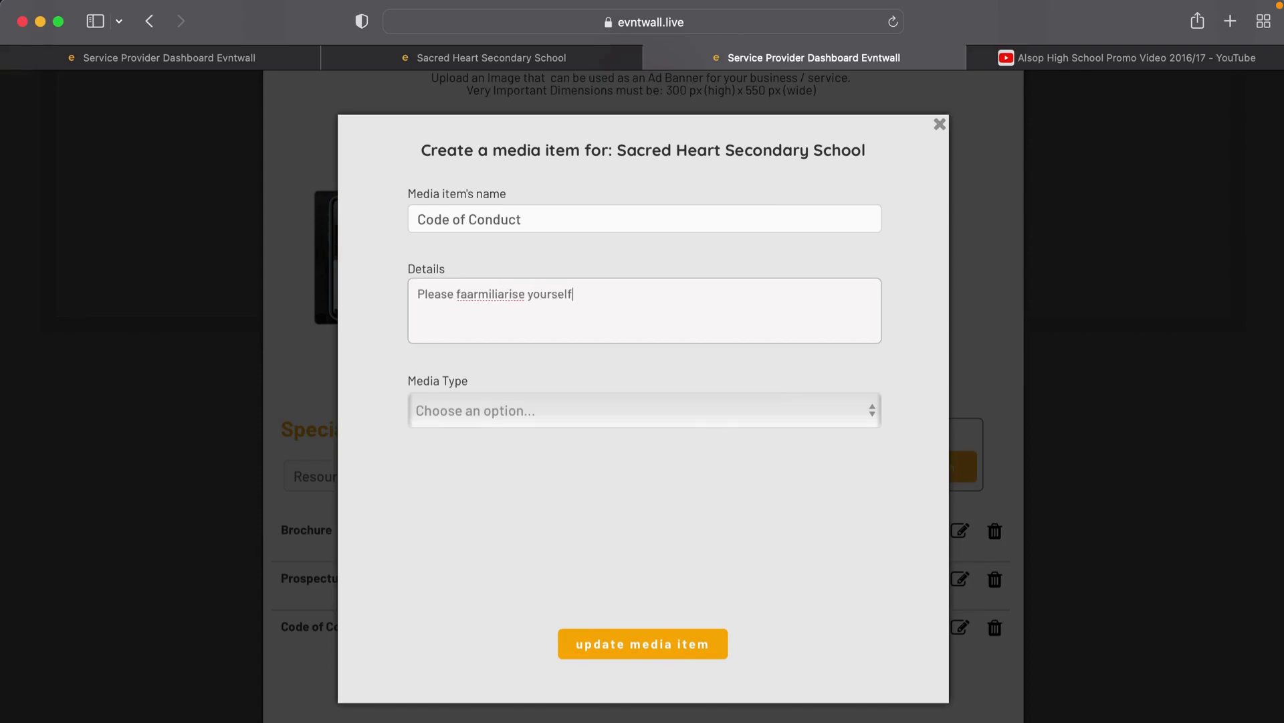
type(" with the. school's code of conduct")
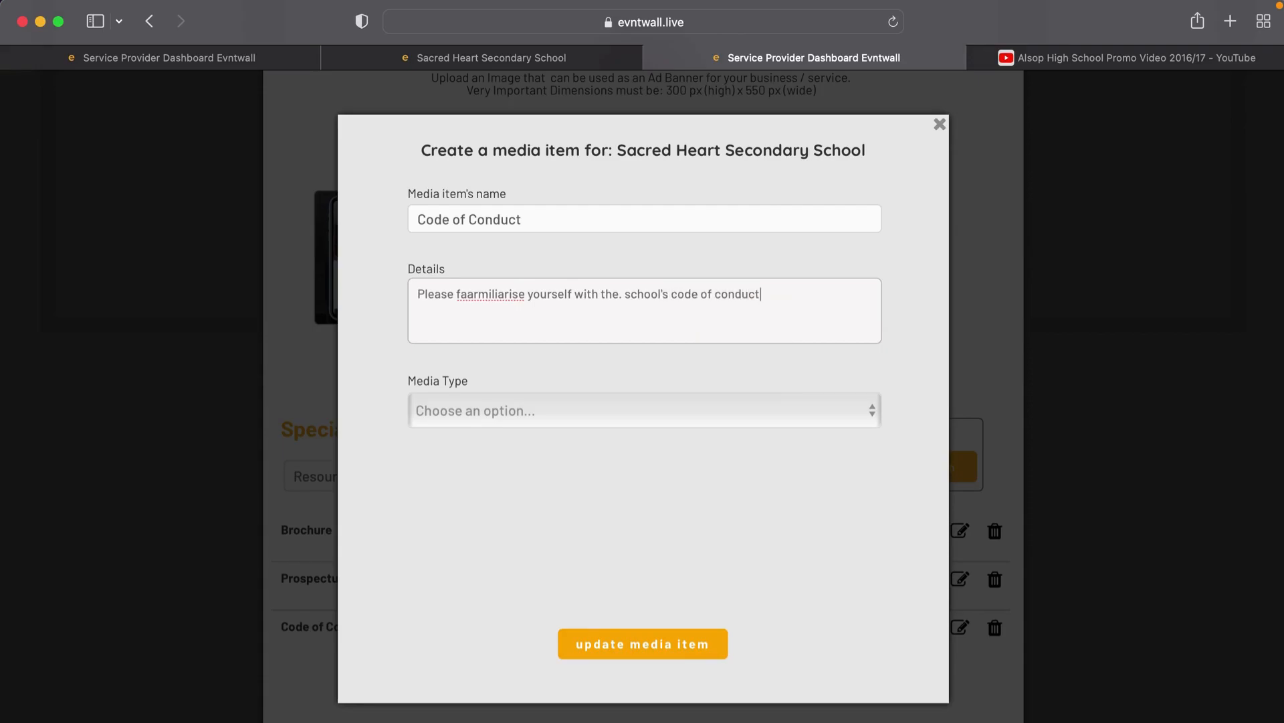
left_click(622, 295)
key("BackSpace")
left_click(467, 295)
key("BackSpace")
Step: Make it a File item with Demo Document, correct 'familiarise', and save
left_click(471, 419)
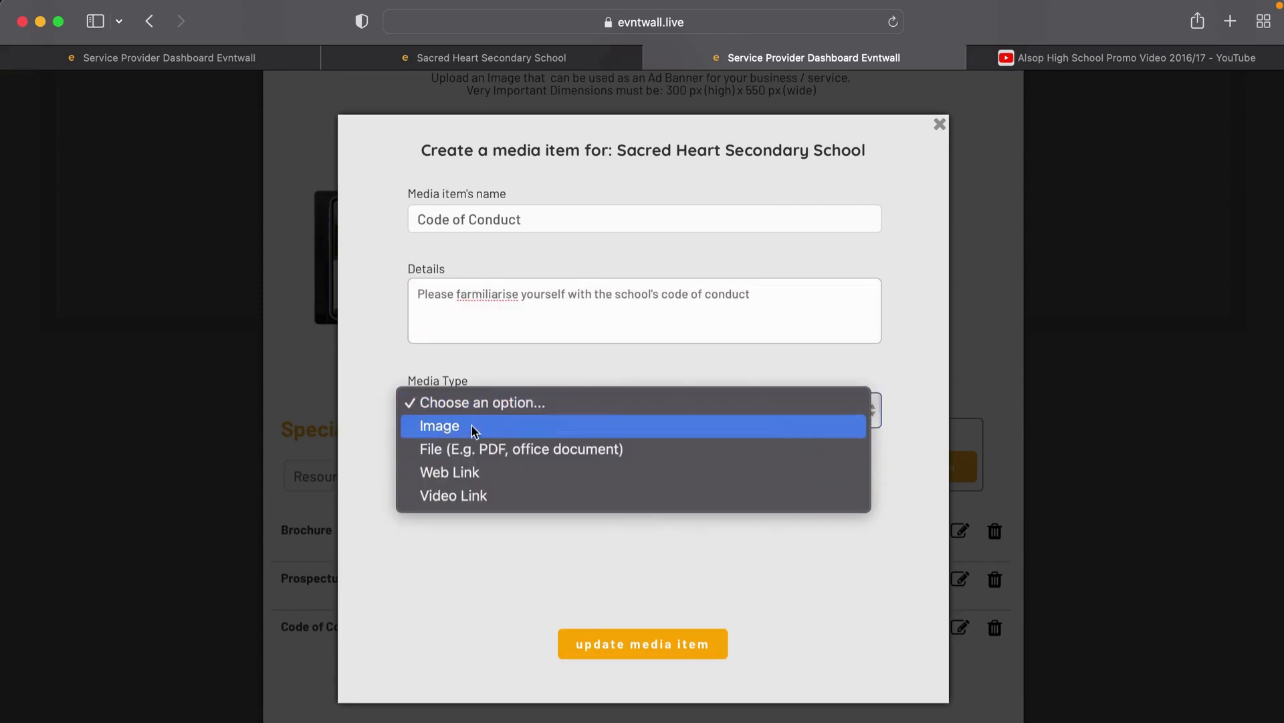
left_click(473, 448)
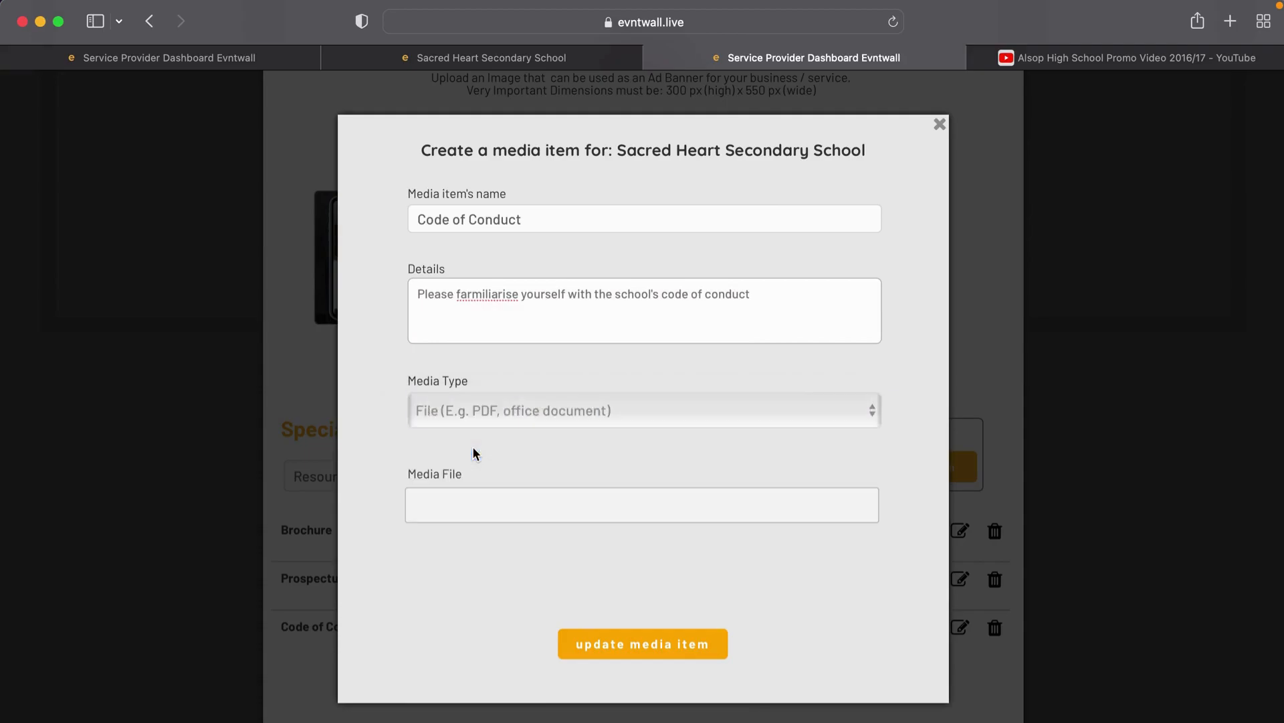
left_click(606, 513)
double_click(499, 471)
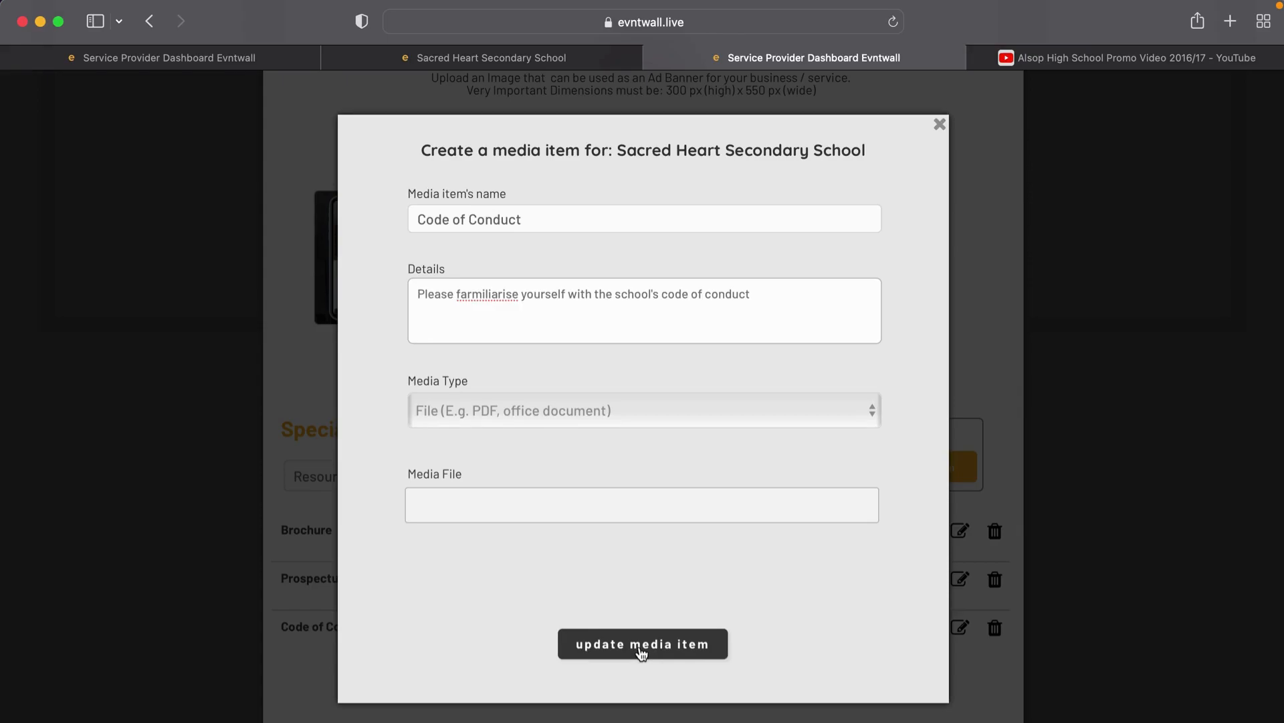
right_click(479, 295)
left_click(504, 312)
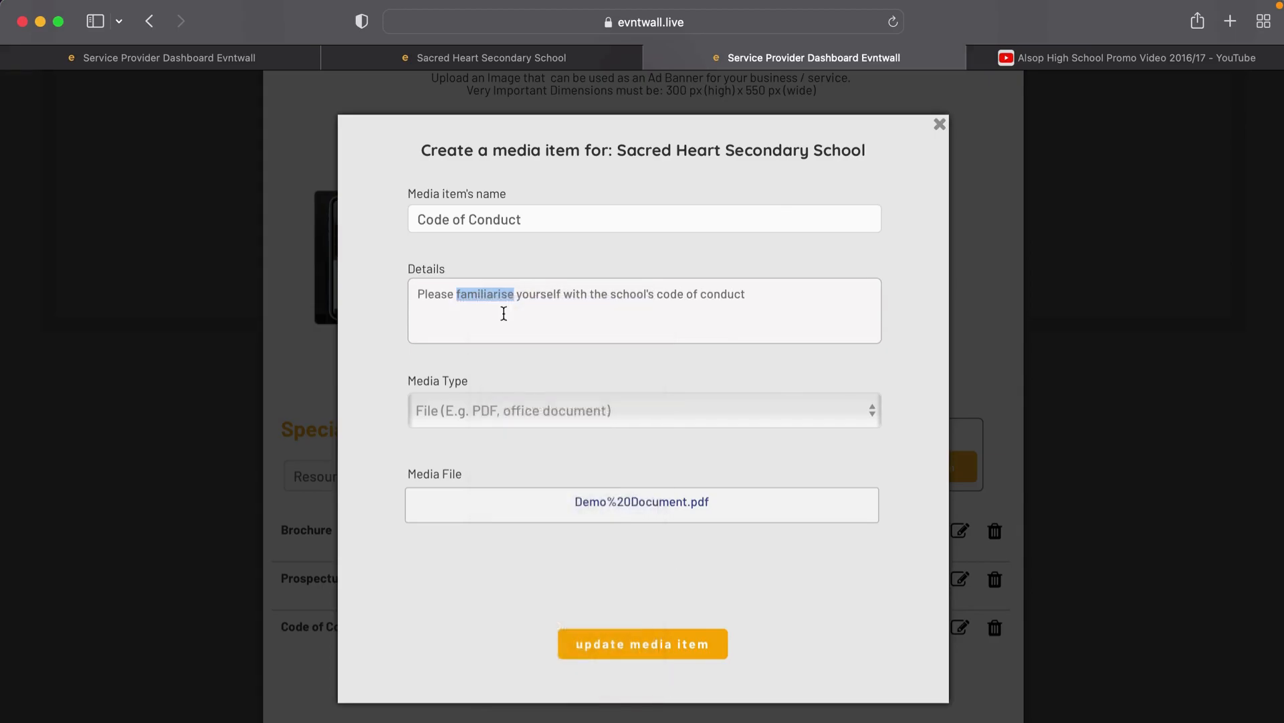
left_click(622, 644)
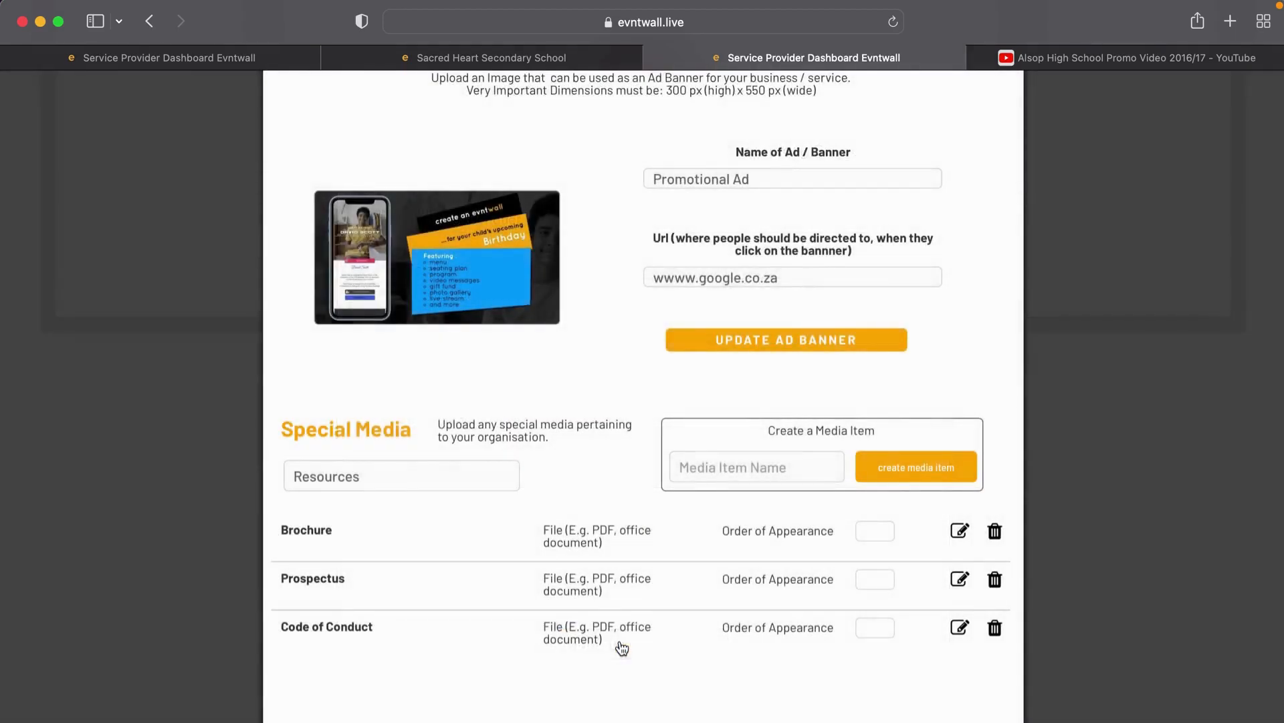
Step: Open the News & Articles Featured Articles dialog for Sacred Heart Secondary School
scroll(566, 572, "down", 1)
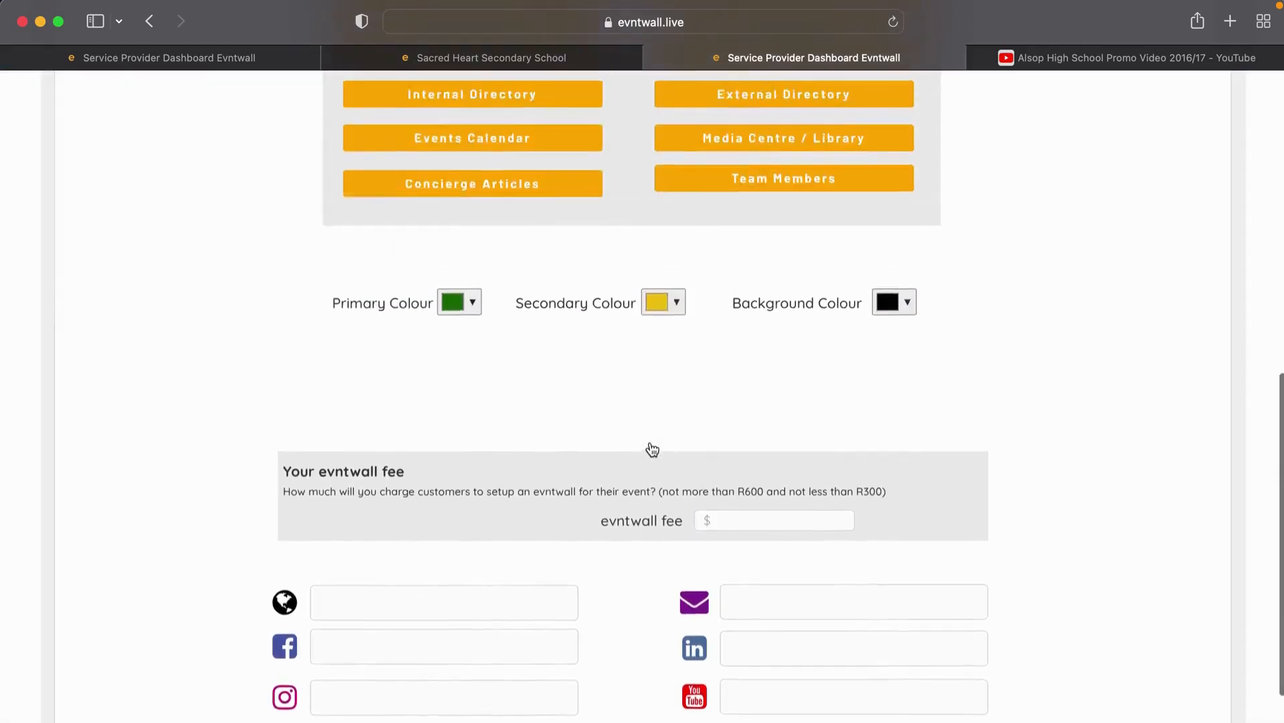
scroll(653, 448, "up", 6)
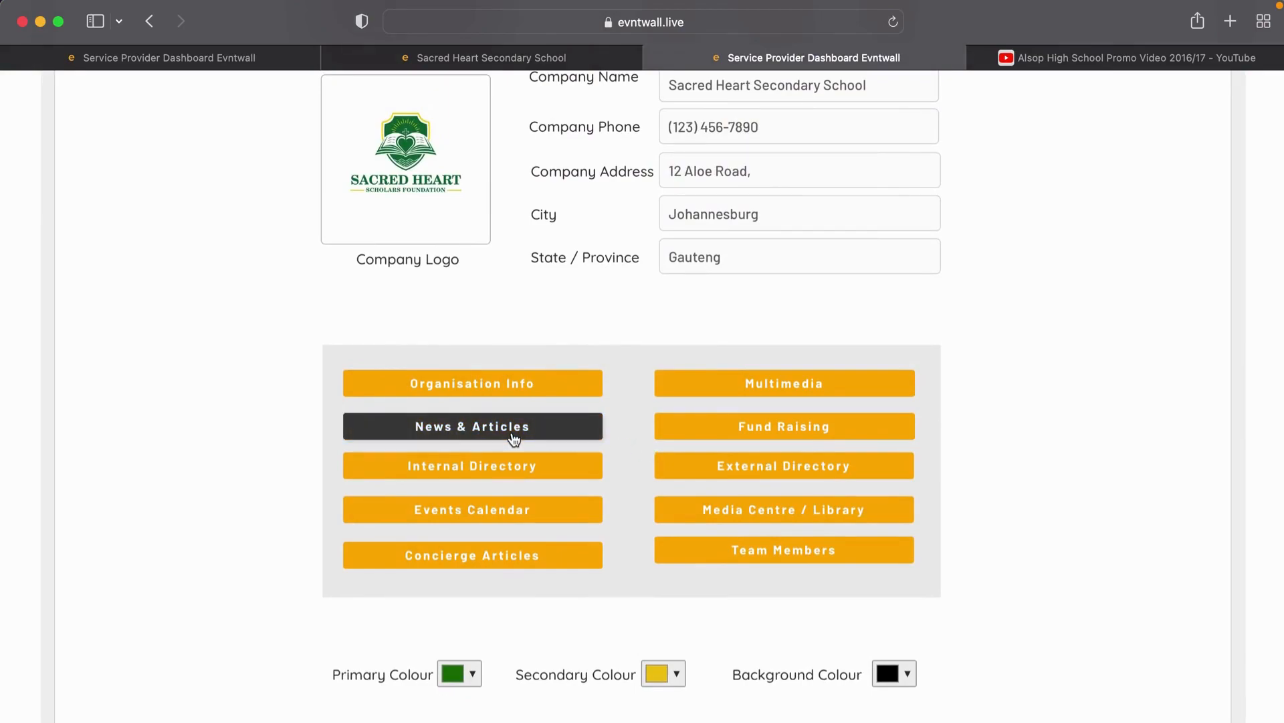
left_click(475, 432)
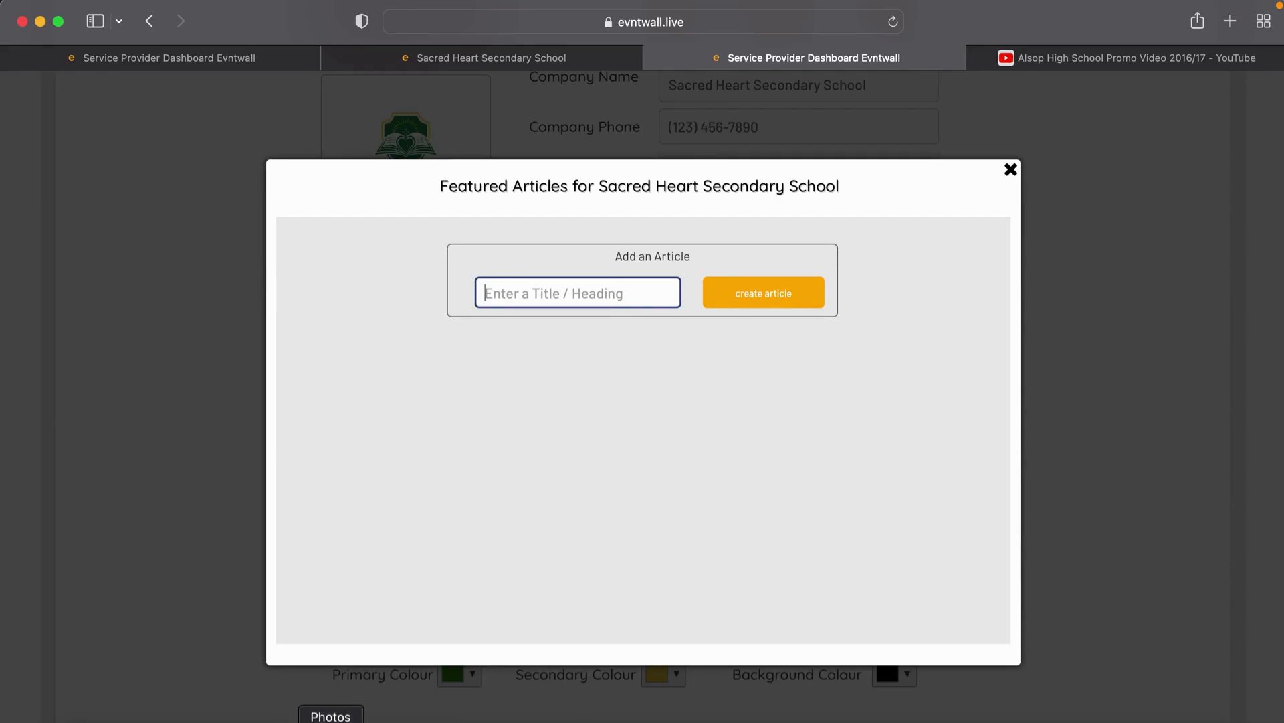
Step: Copy the Article 2 text from Notes and create an article titled 'Academic Performance'
left_click(424, 720)
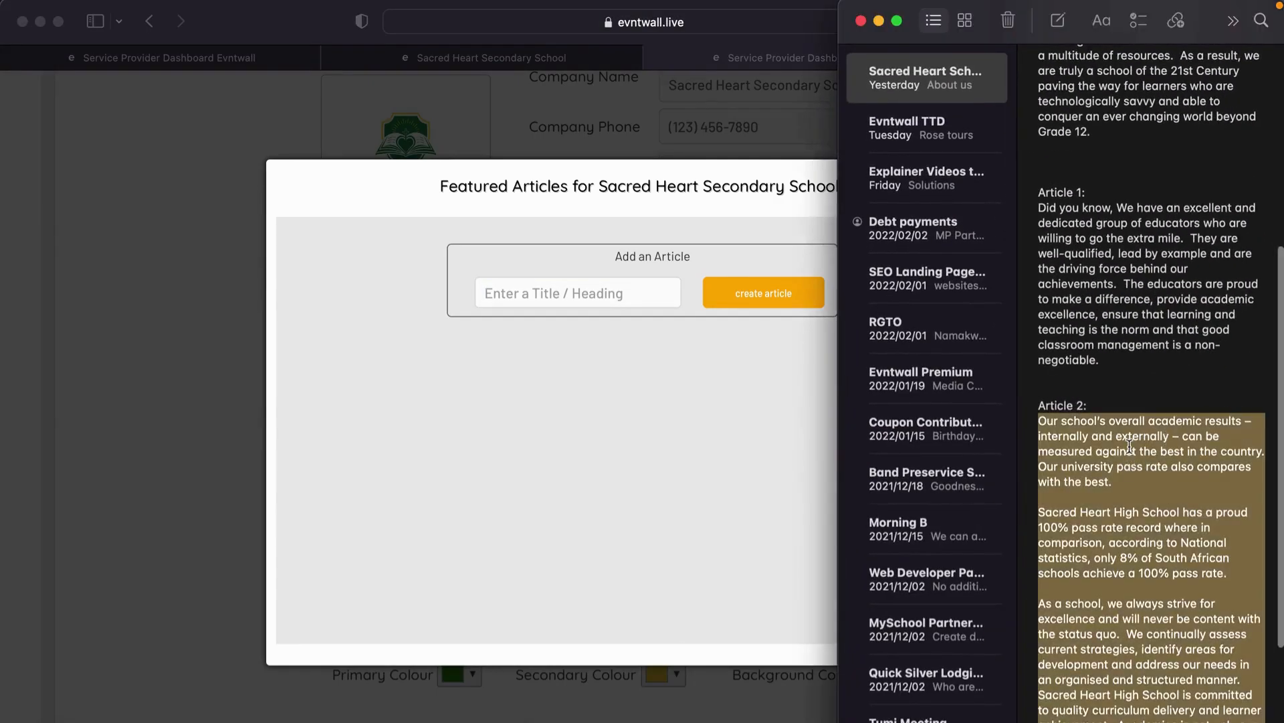
right_click(1130, 445)
left_click(972, 379)
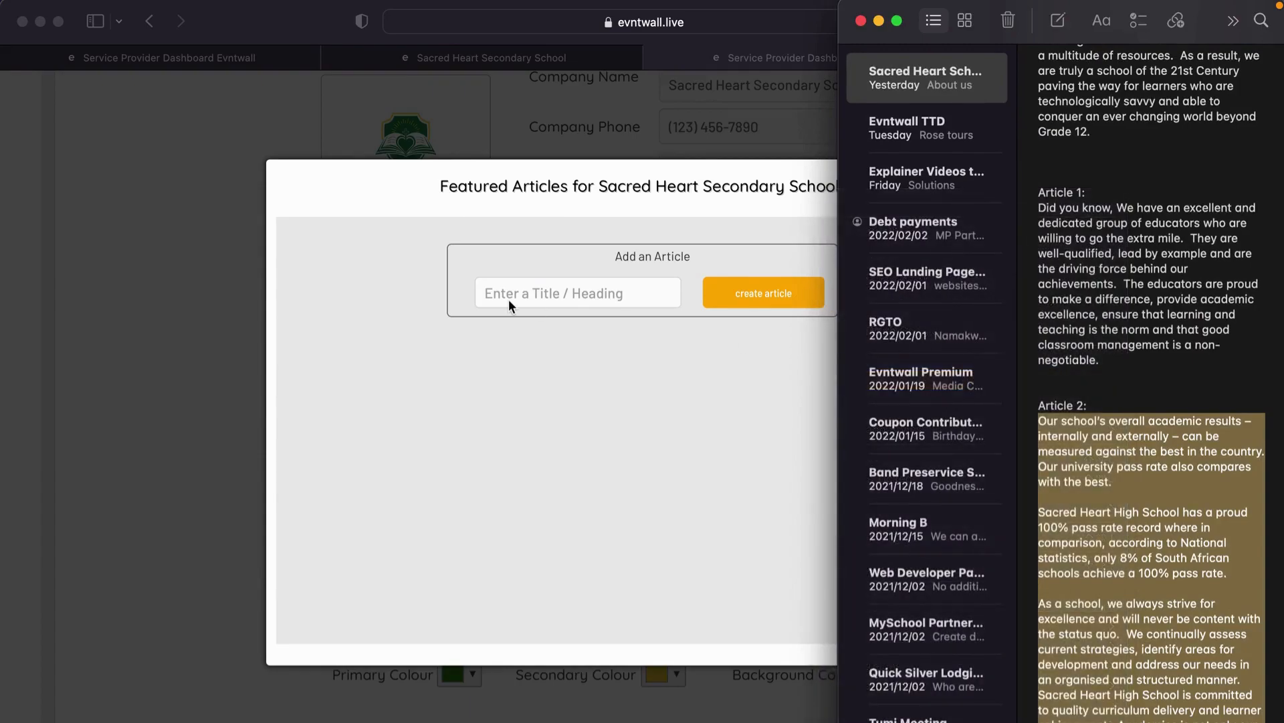
left_click(532, 292)
type("Ac")
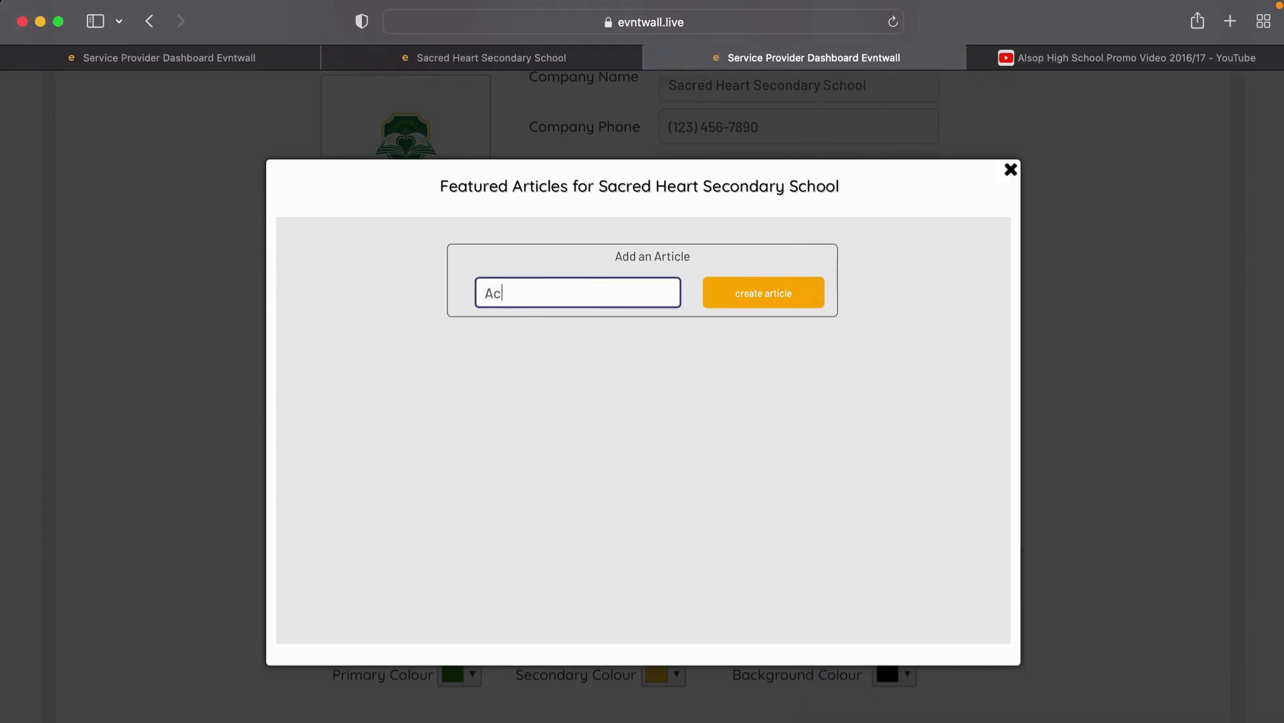
type("ademic Performance")
left_click(754, 293)
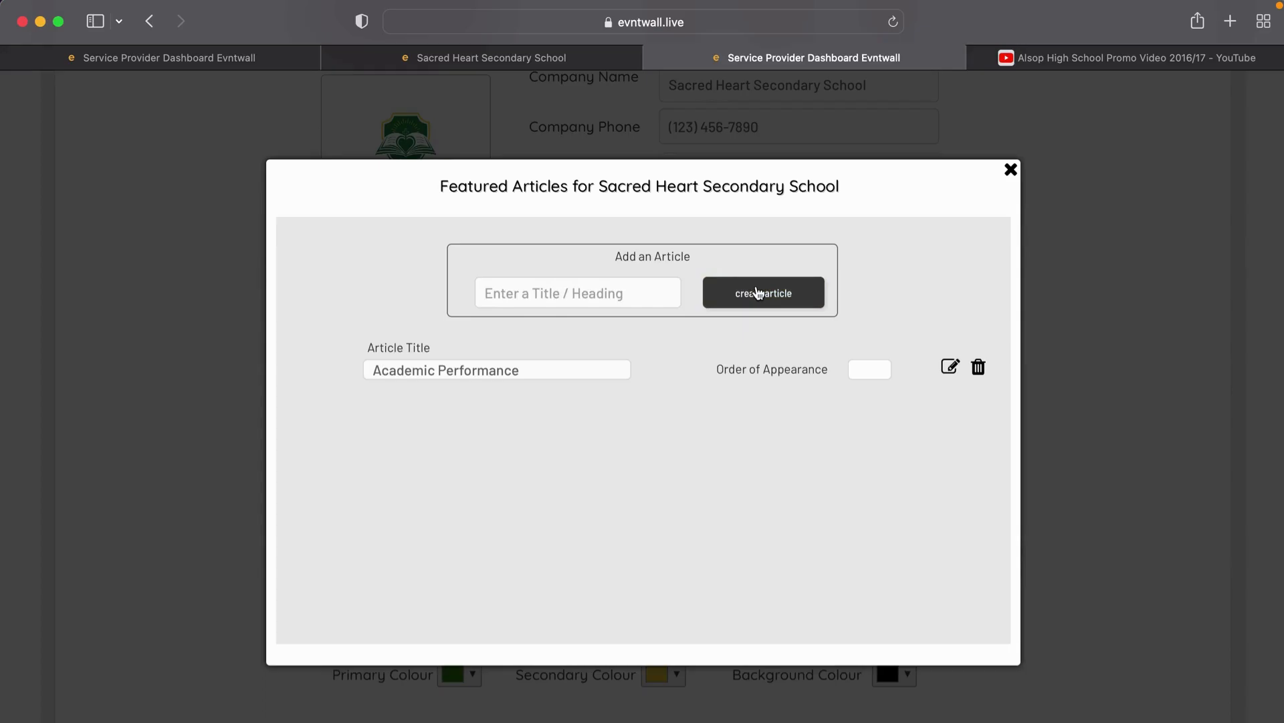
Step: Paste the Article 2 text into the article's Summary and Content fields
left_click(949, 373)
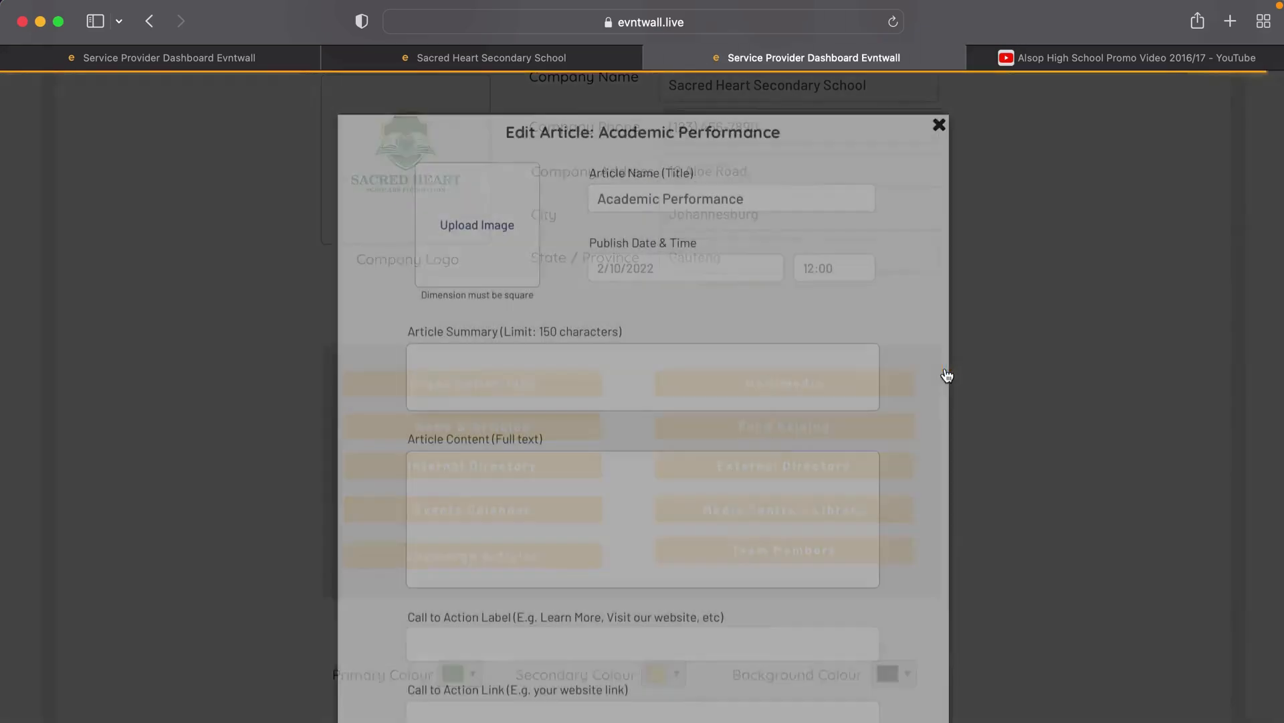
left_click(675, 398)
key("super+v")
left_click(614, 513)
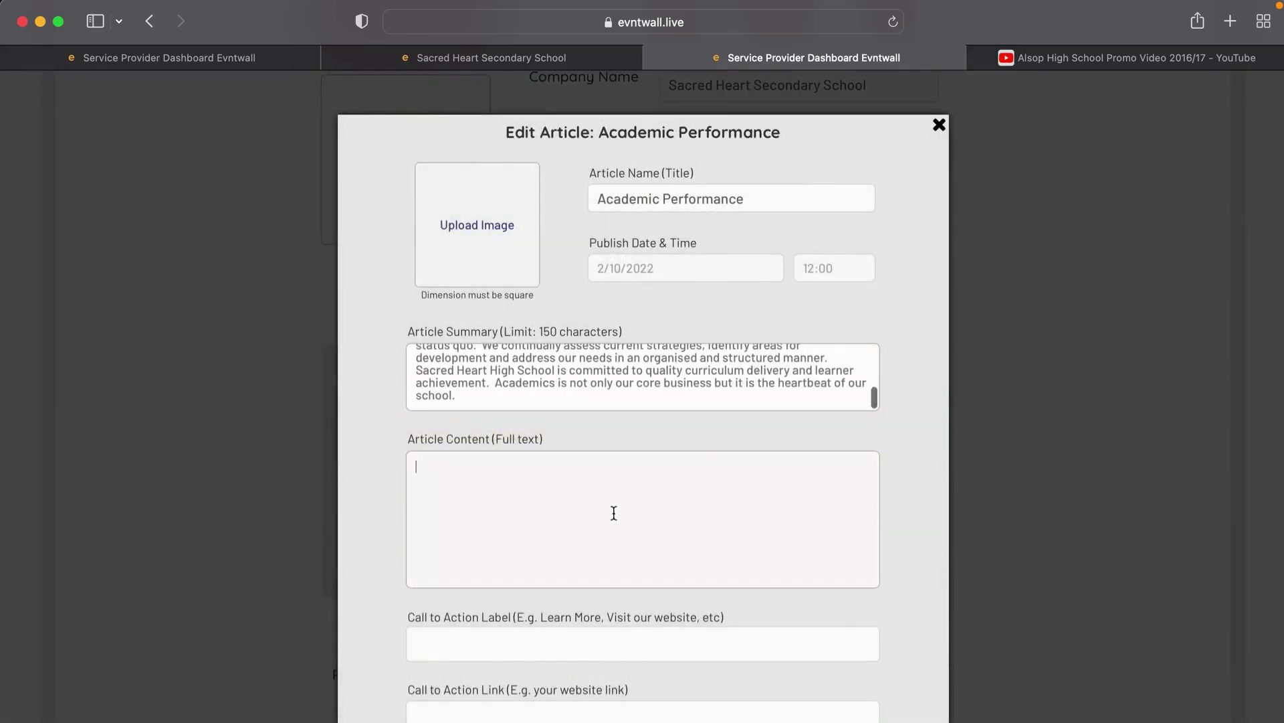
key("super+v")
Step: Attach Article-study001.jpg and set the publish date to 2/09/2022 at 12:00
left_click(483, 228)
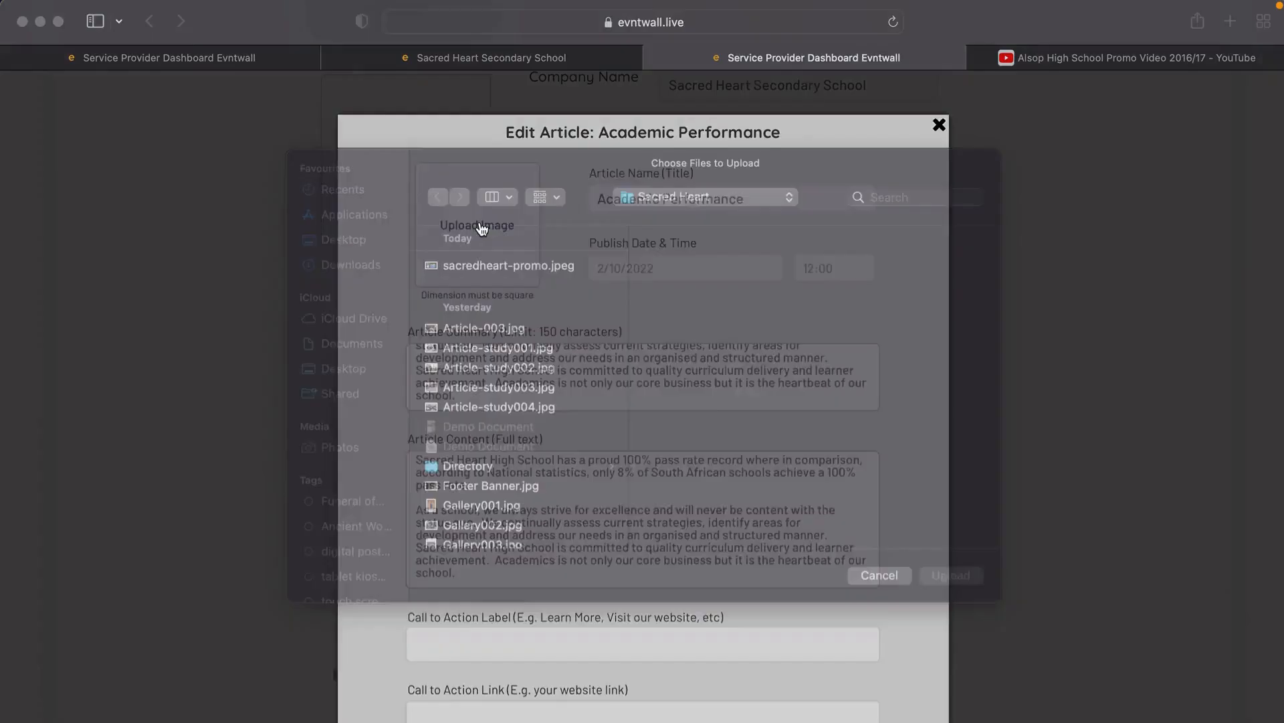
left_click(472, 375)
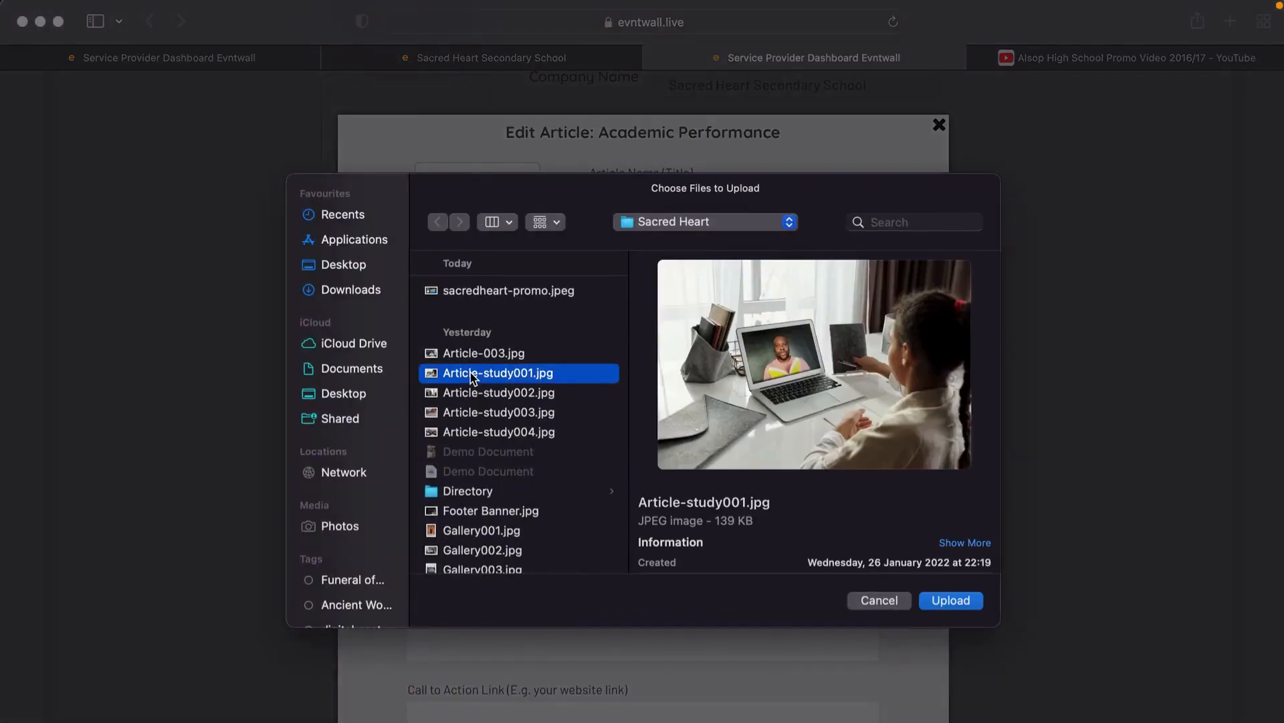
left_click(955, 600)
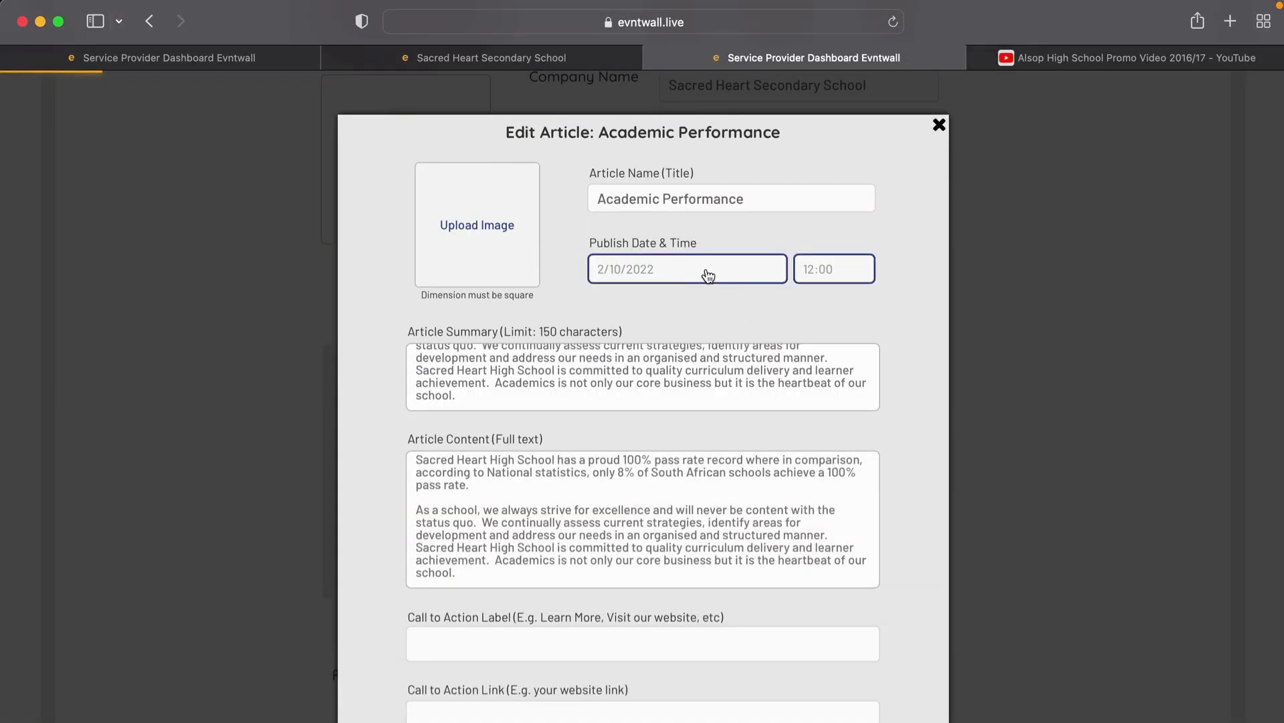
left_click(709, 275)
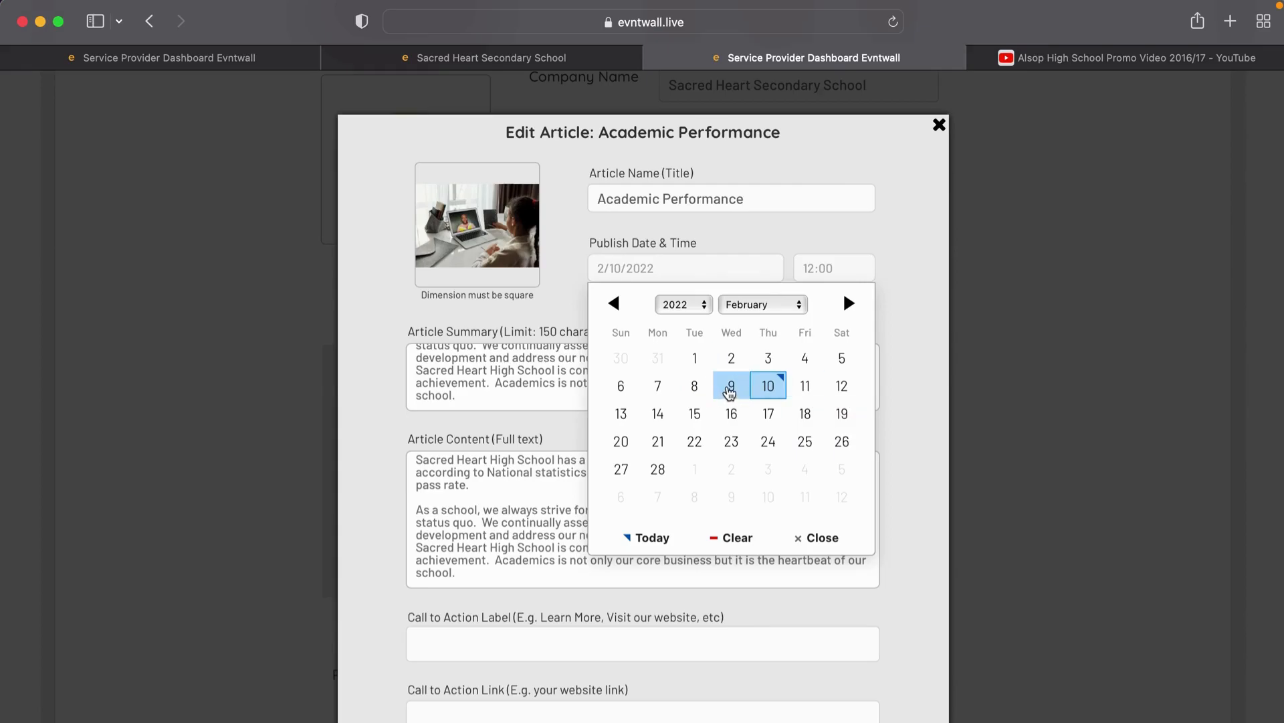
left_click(730, 388)
left_click(817, 269)
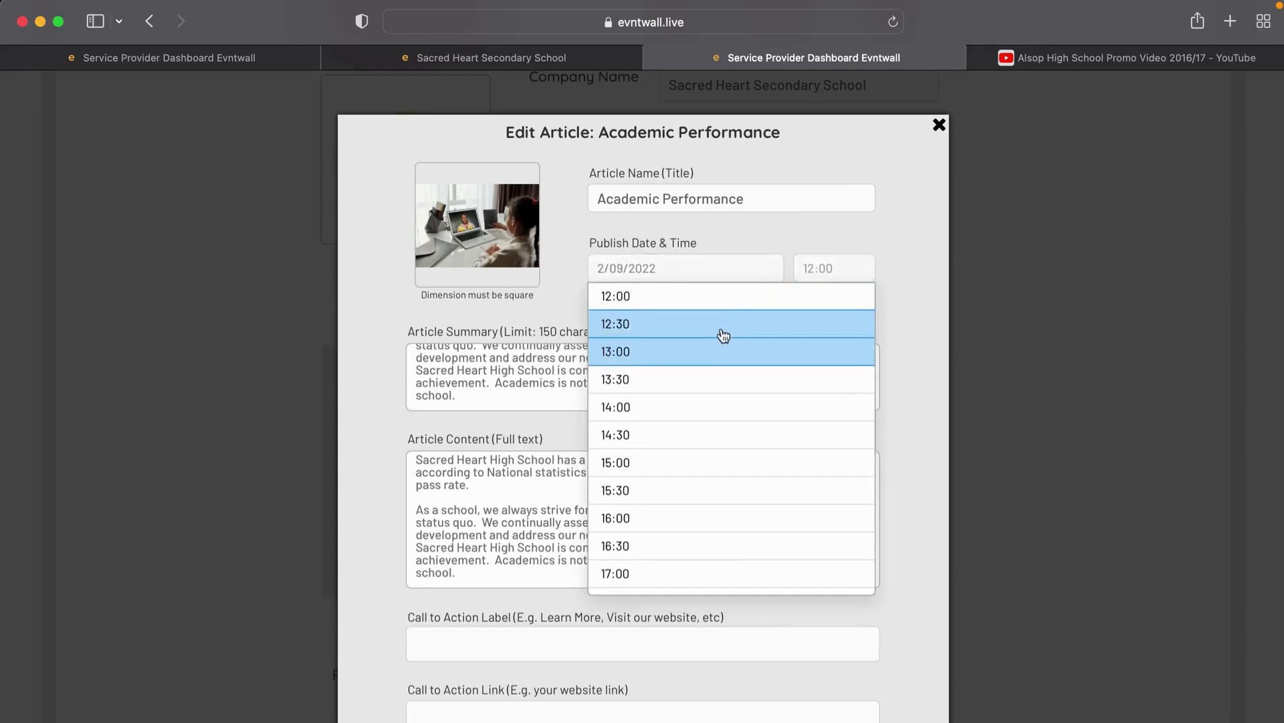
left_click(736, 296)
scroll(681, 452, "down", 5)
left_click(642, 358)
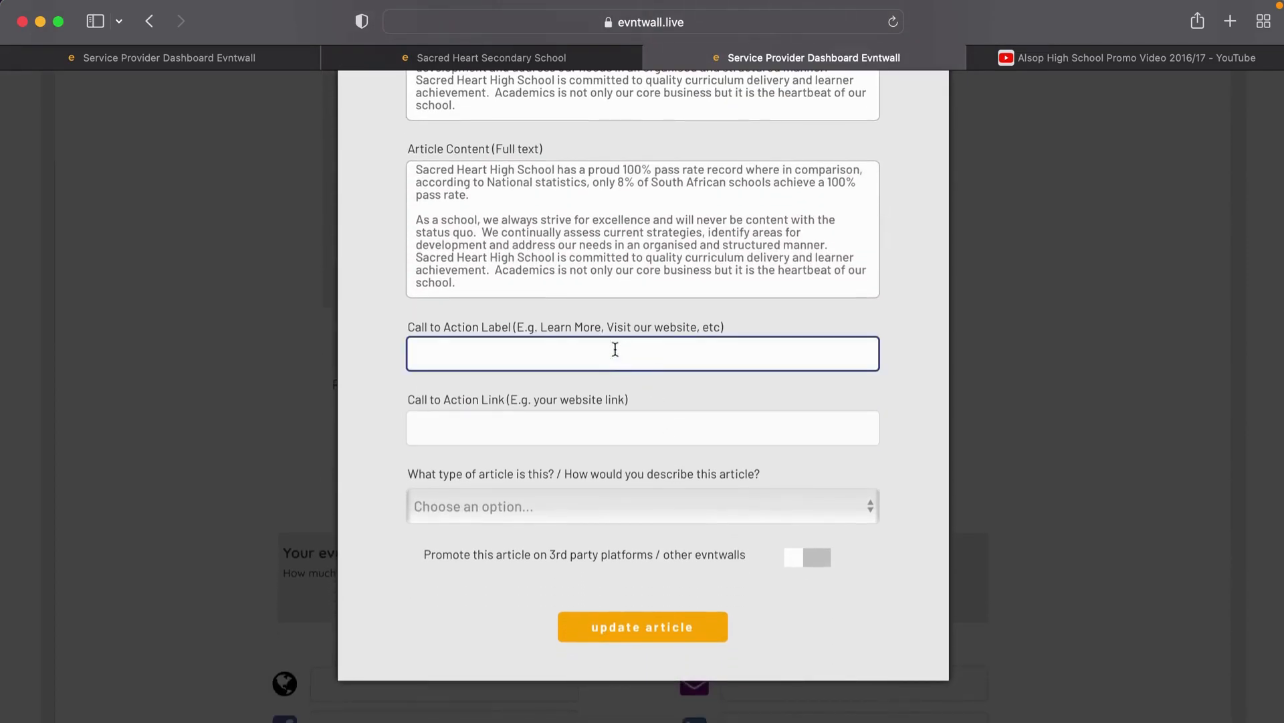
type("Rea")
key("BackSpace")
key("BackSpace")
key("BackSpace")
type("Request more information")
left_click(533, 427)
type("www.evnt")
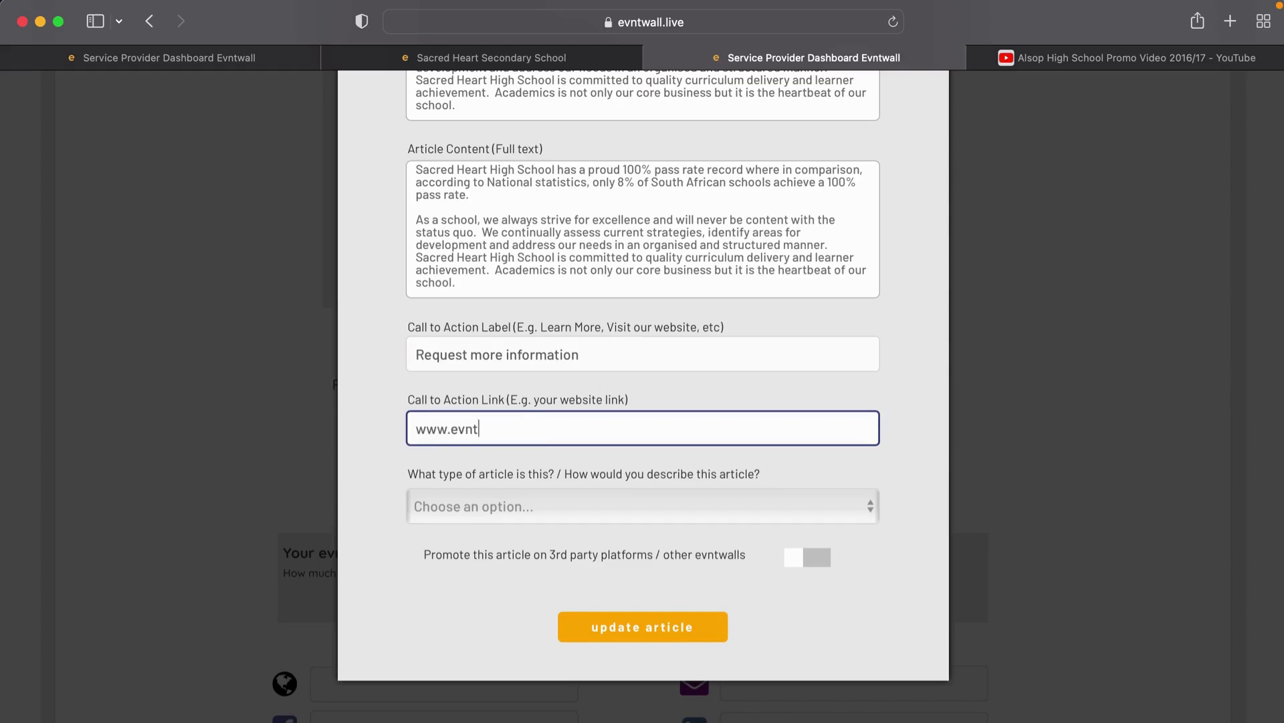
type("wall.ccom")
key("BackSpace")
key("BackSpace")
key("BackSpace")
type("om")
Step: Set the article type to General and save the article
left_click(538, 516)
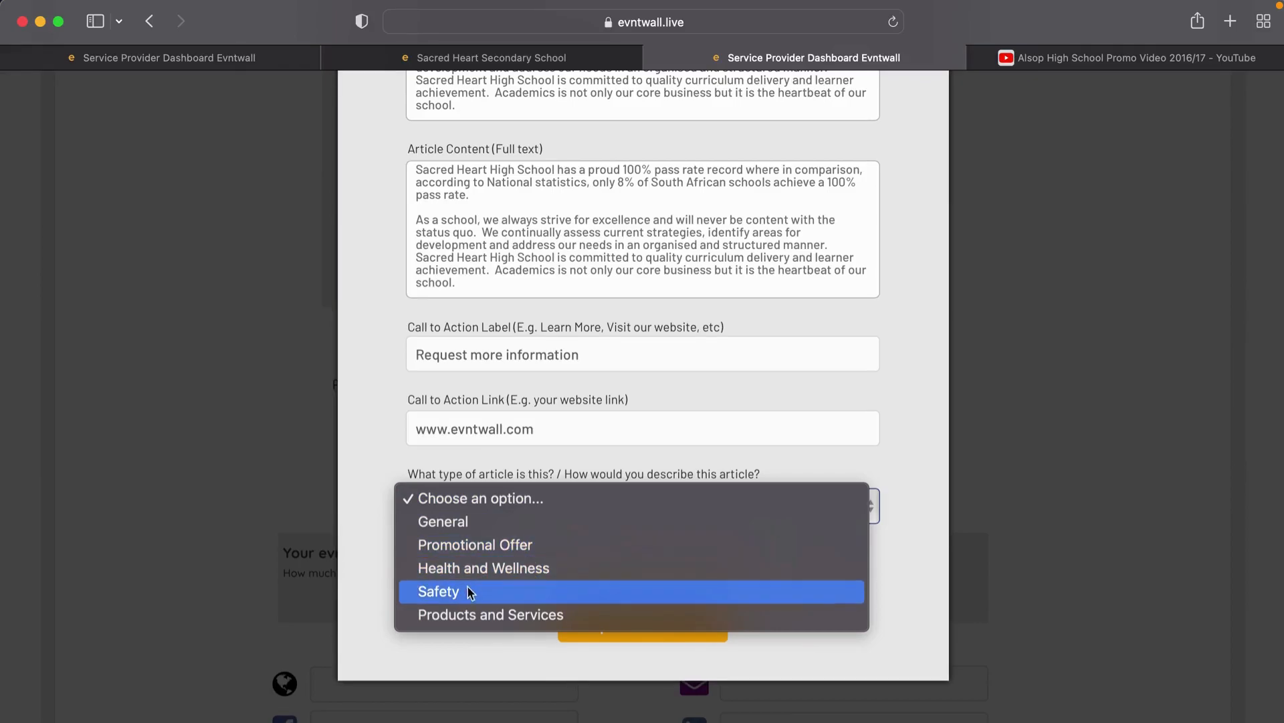
left_click(499, 522)
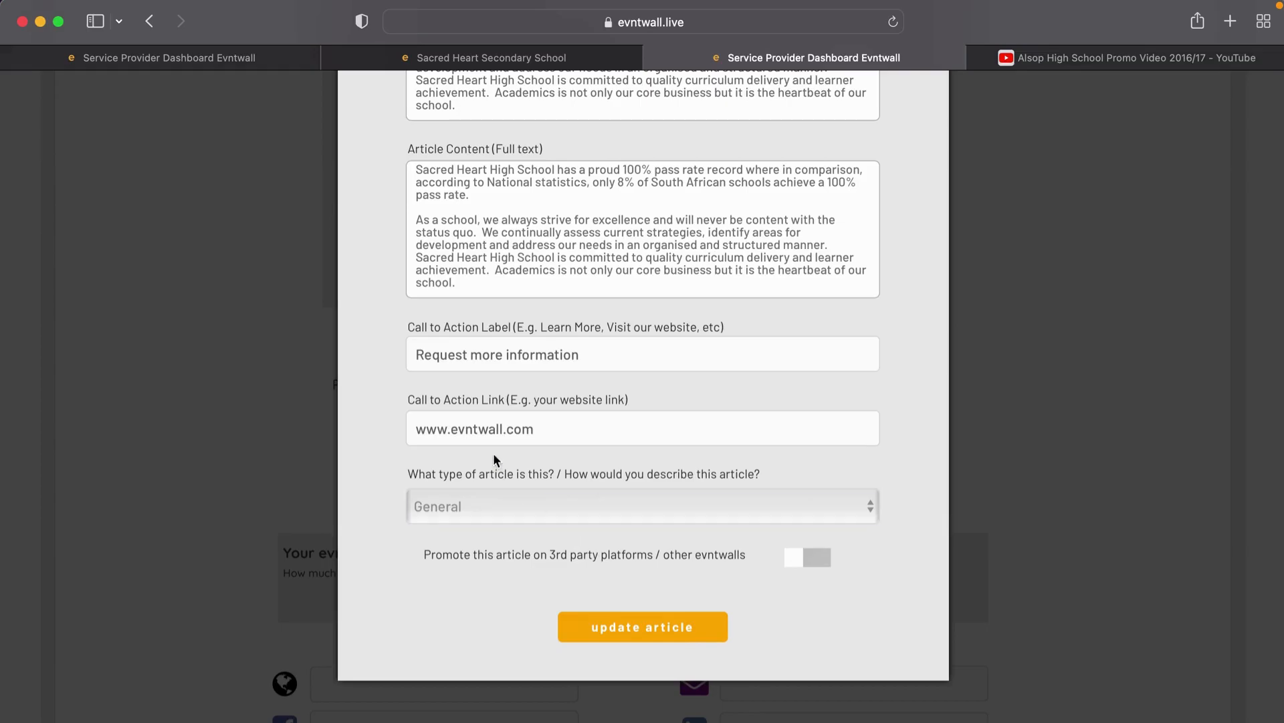
scroll(502, 253, "up", 3)
scroll(501, 254, "up", 5)
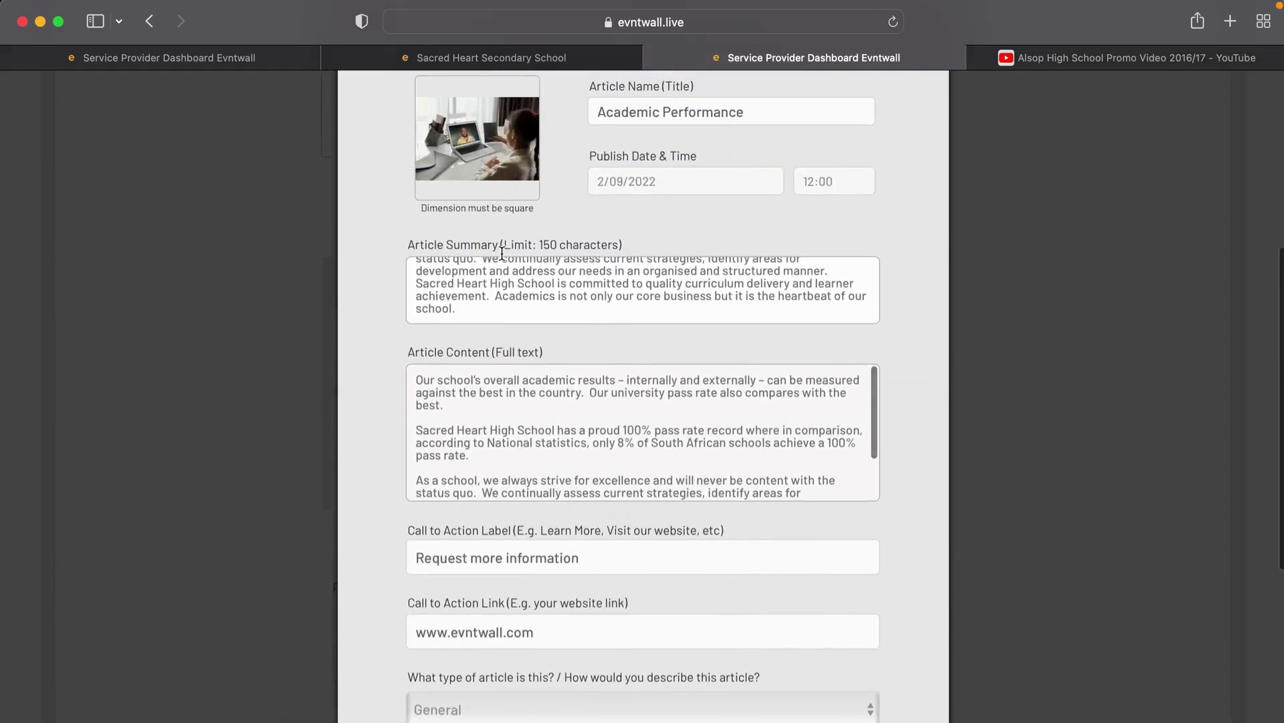
scroll(502, 253, "down", 5)
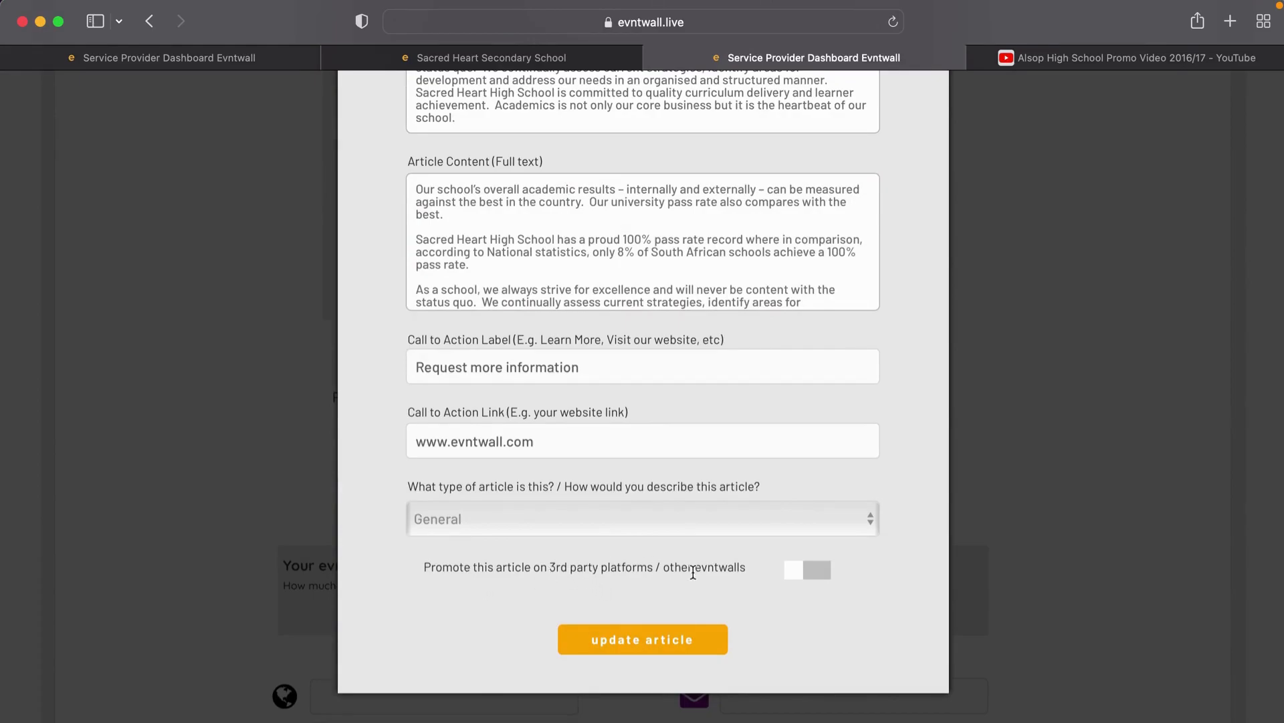
left_click(669, 643)
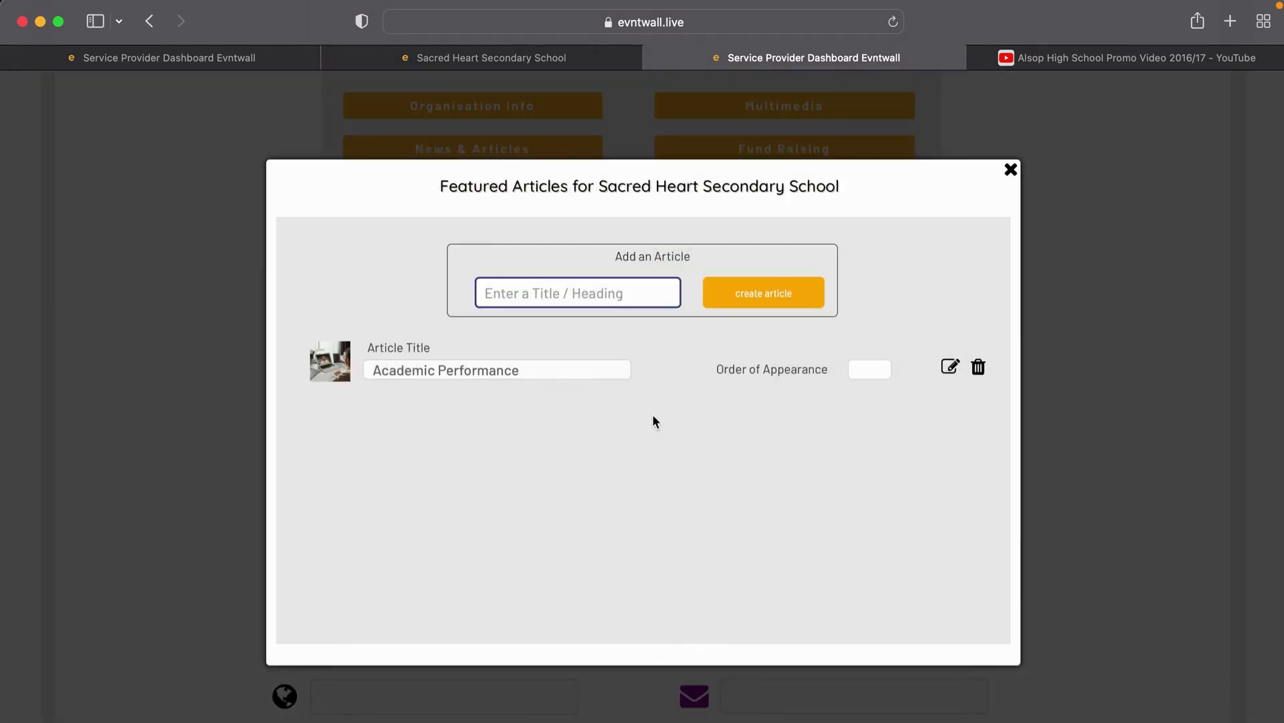
Step: Close the Featured Articles dialog and go to the Fund Raising section
left_click(1011, 170)
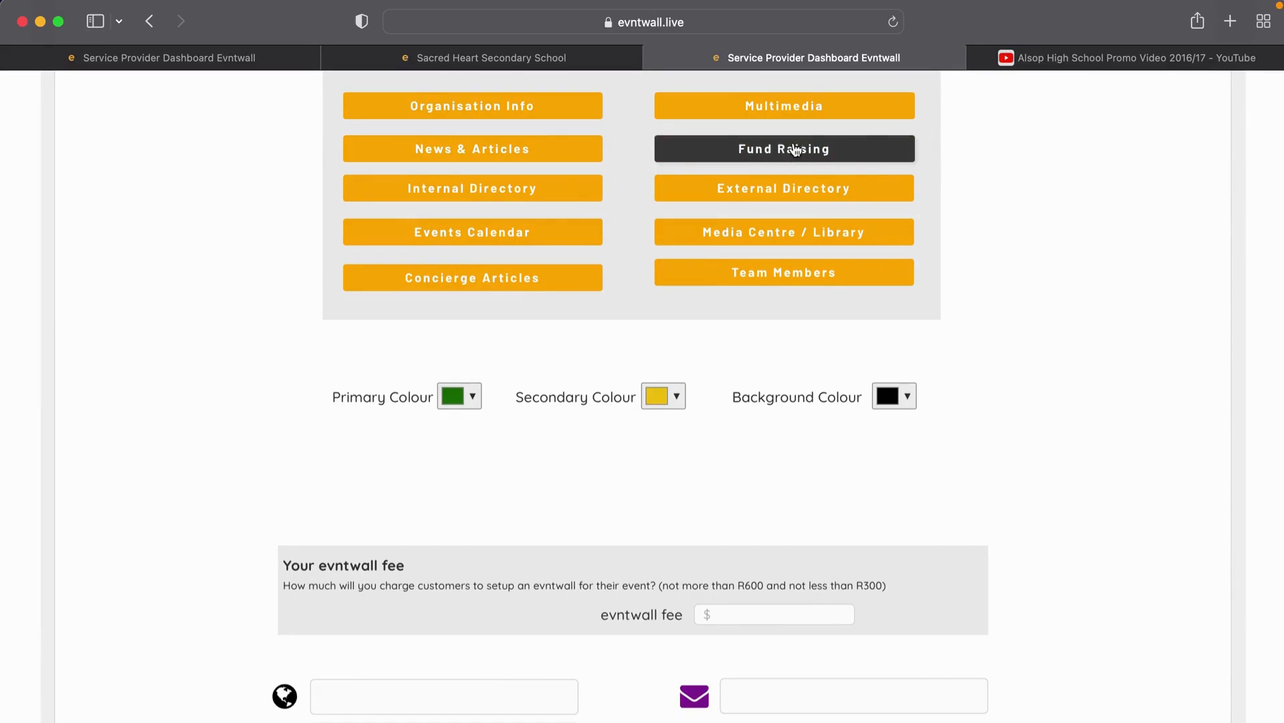
scroll(792, 149, "up", 3)
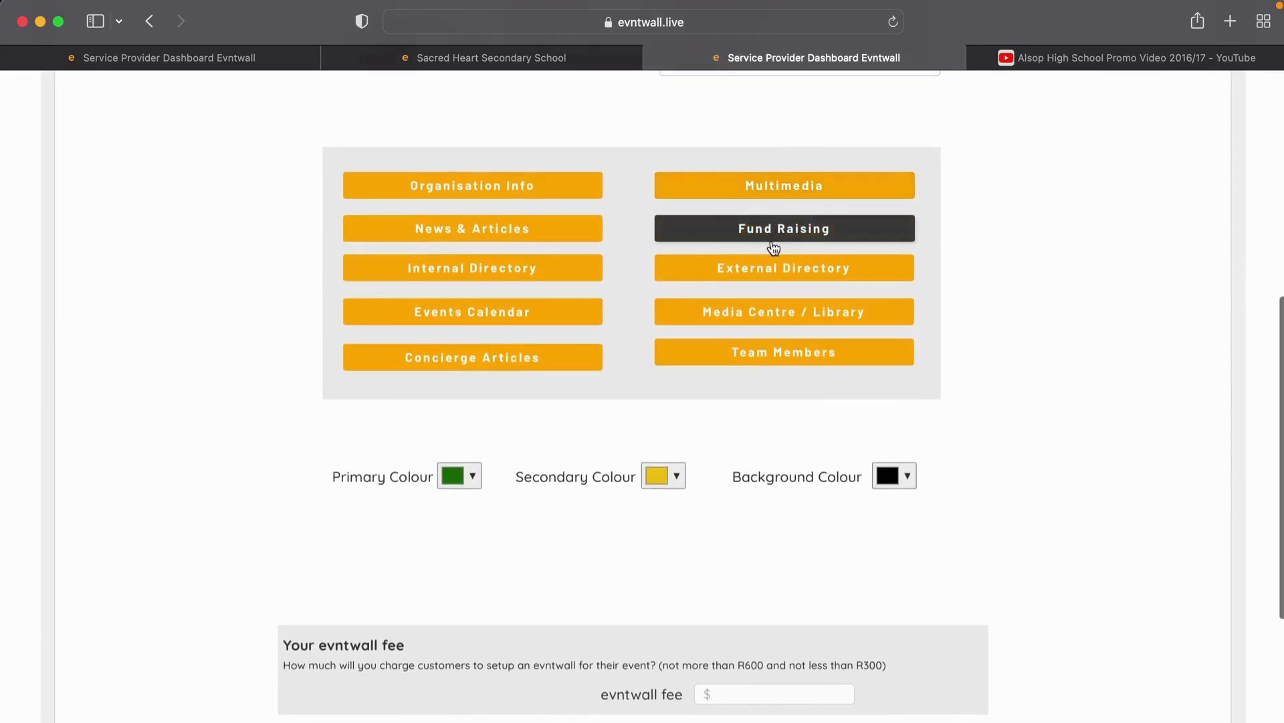
left_click(787, 241)
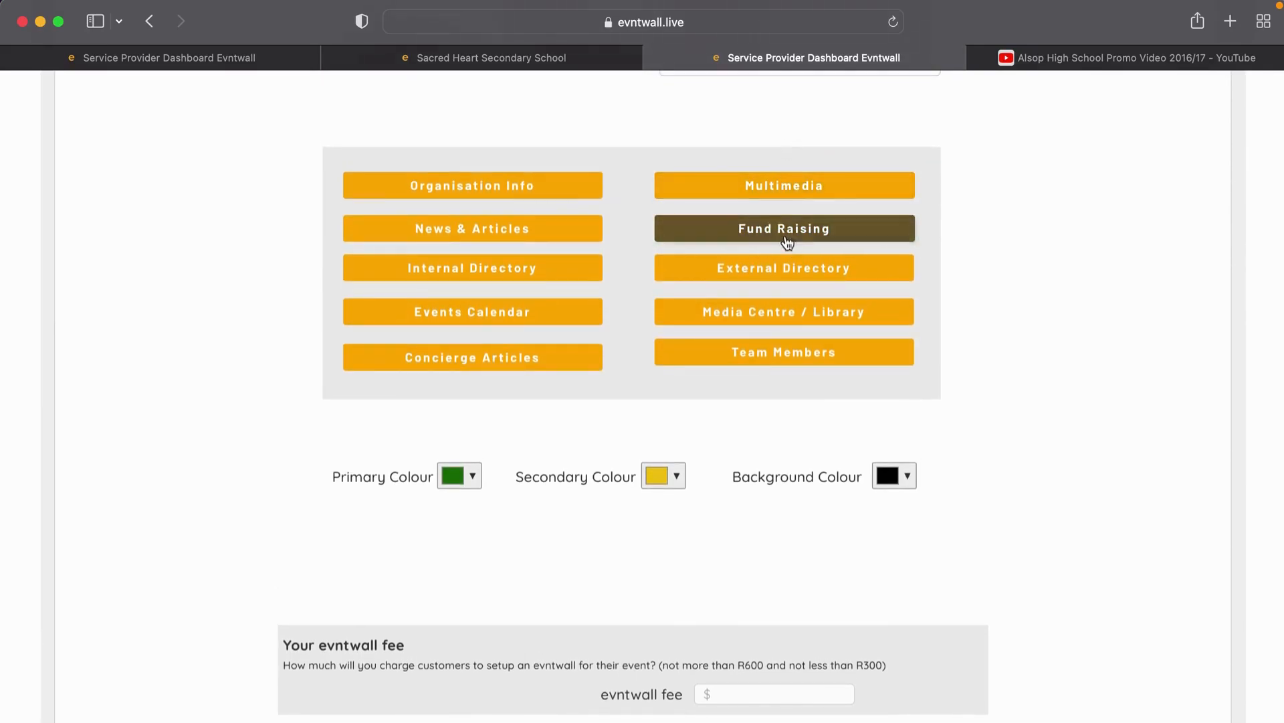
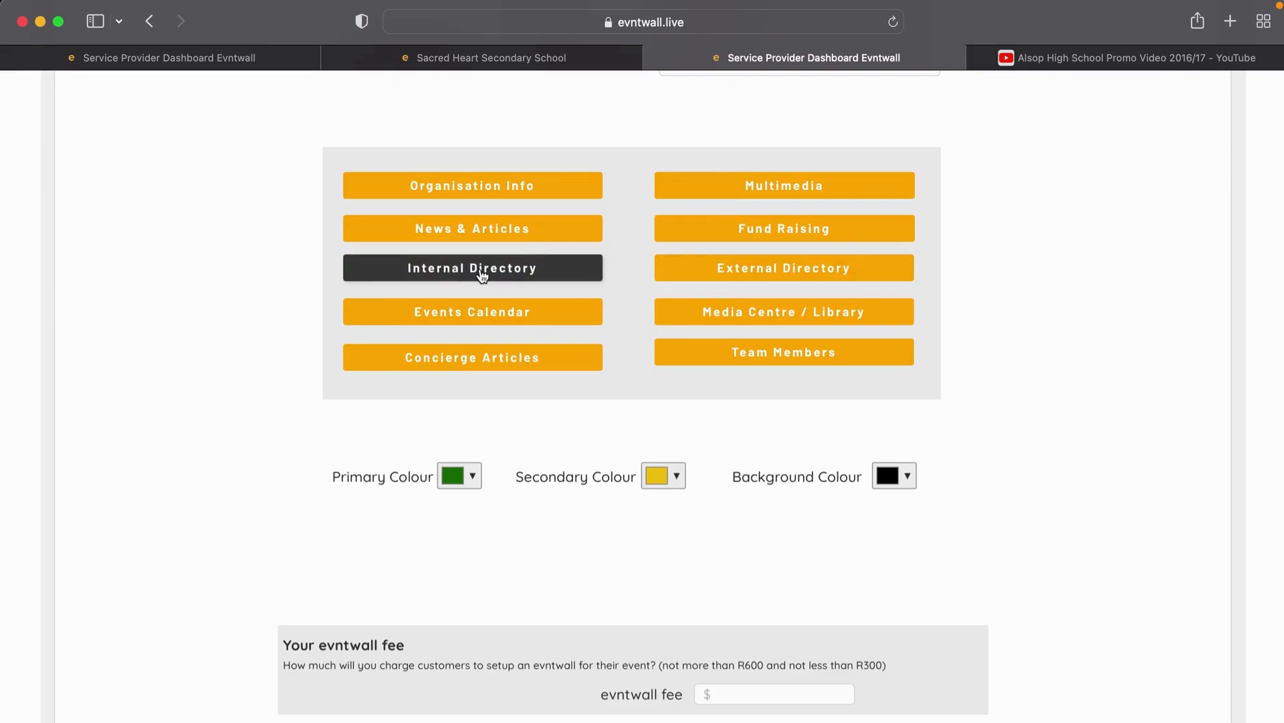
Step: Create an Internal Directory listing with the staff member's name, activate it, and open its details
scroll(481, 275, "up", 3)
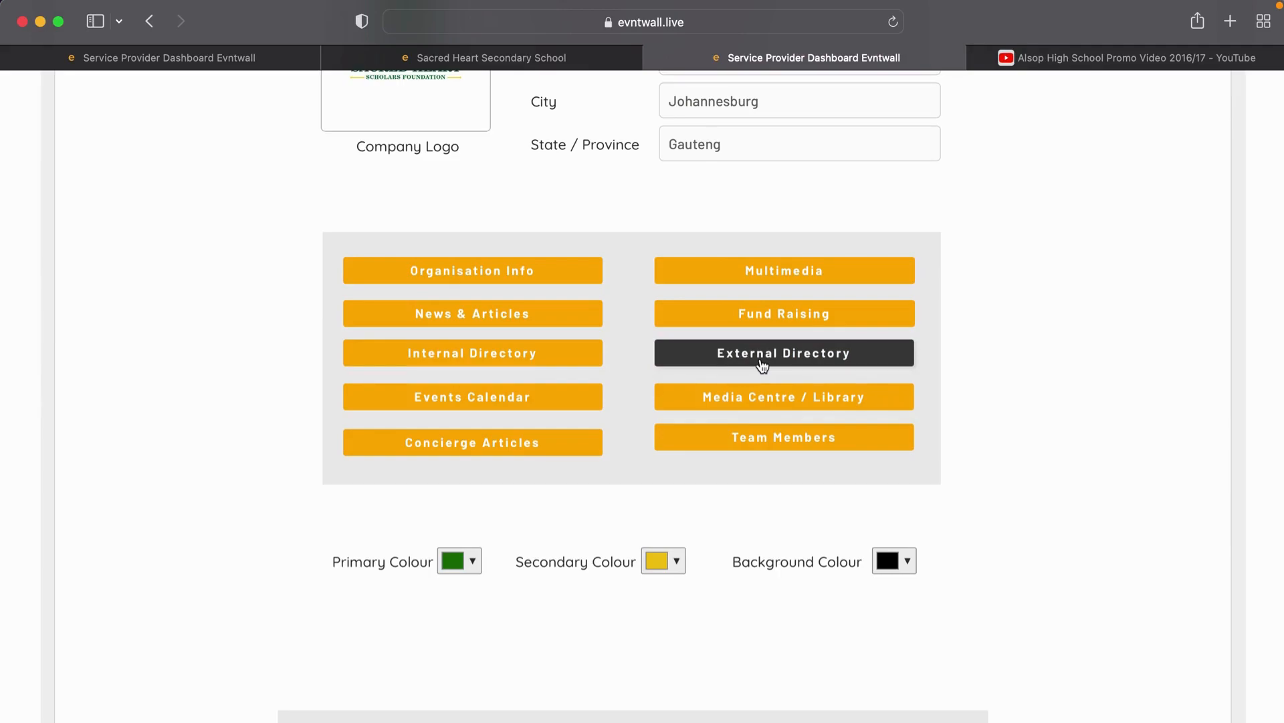
left_click(473, 360)
left_click(575, 257)
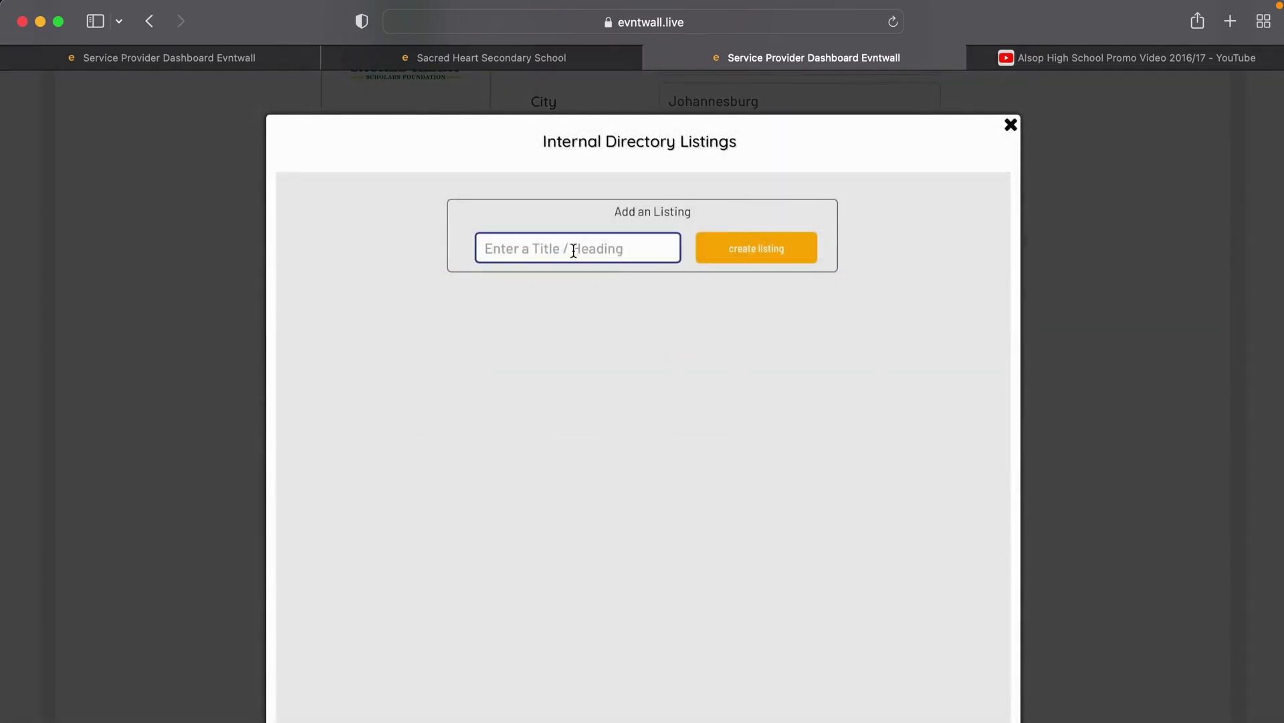
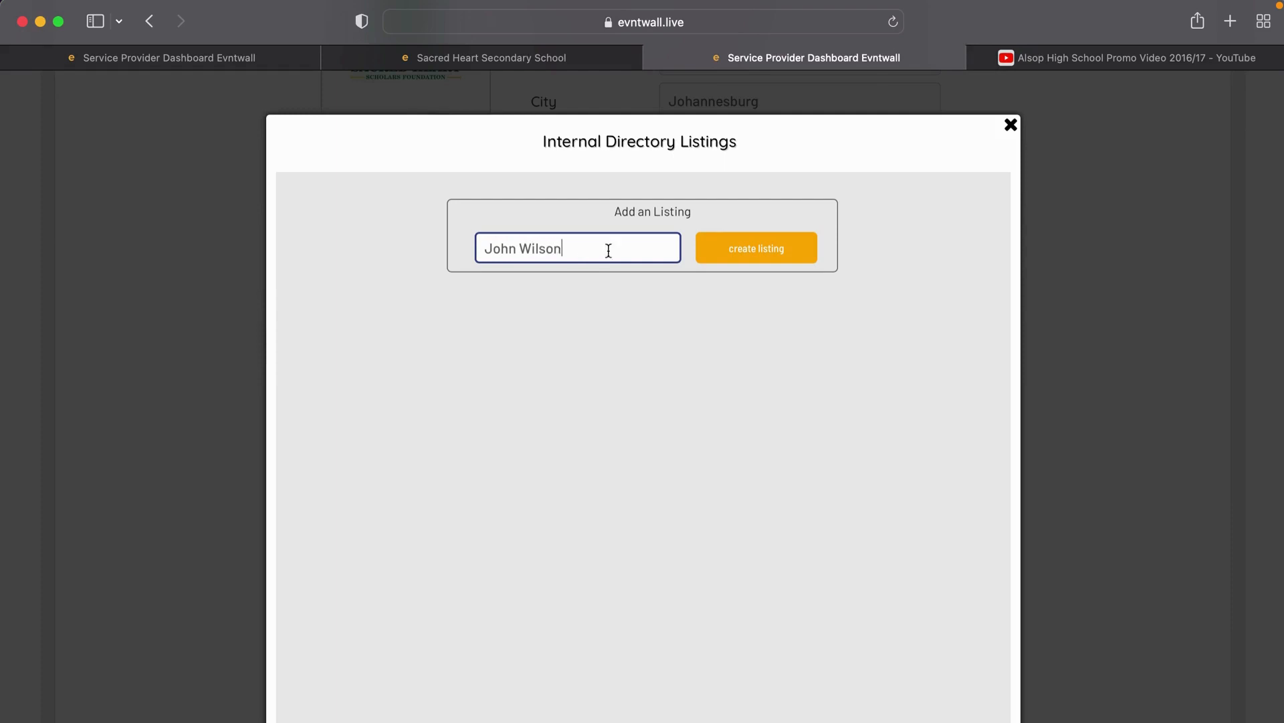
left_click(774, 249)
left_click(388, 326)
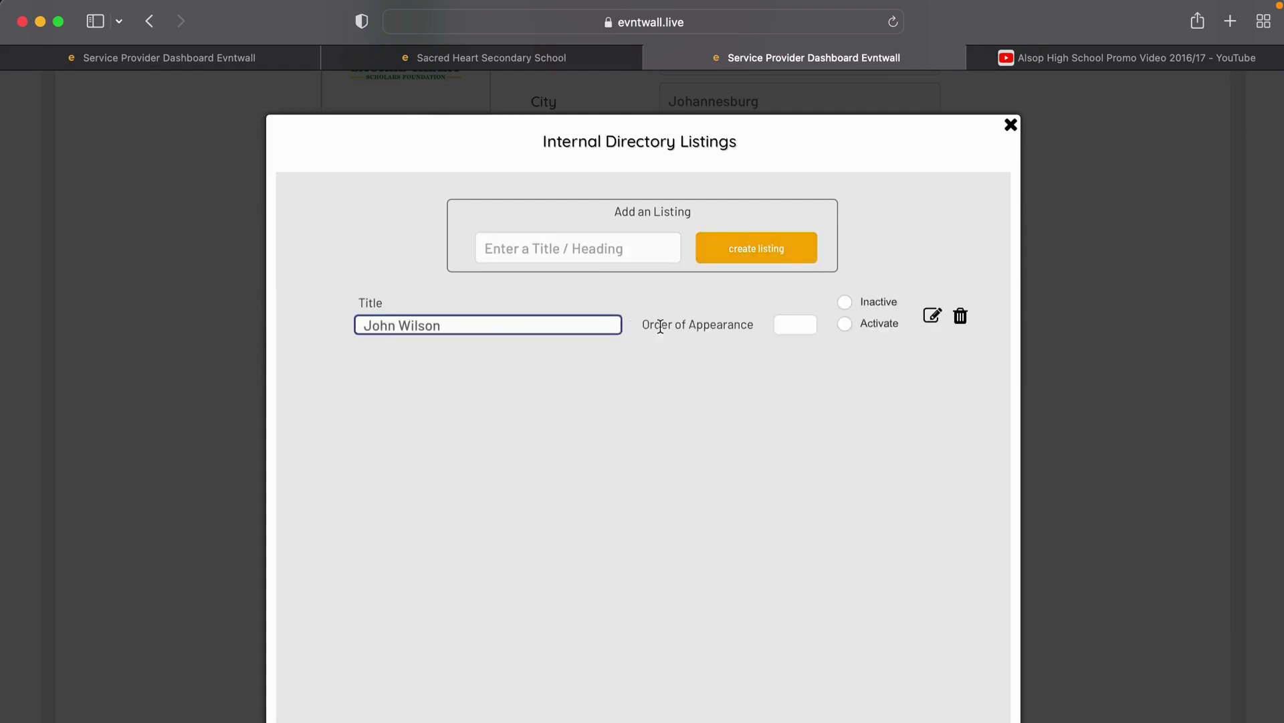
left_click(845, 324)
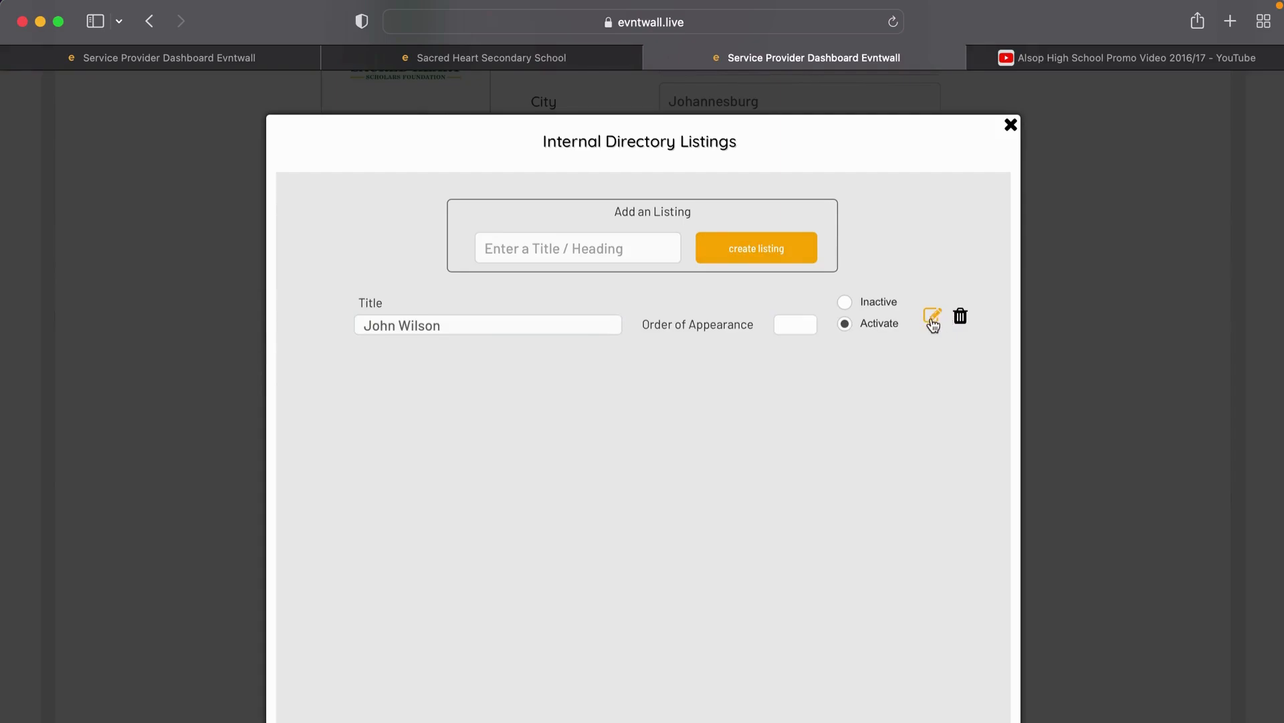
left_click(932, 320)
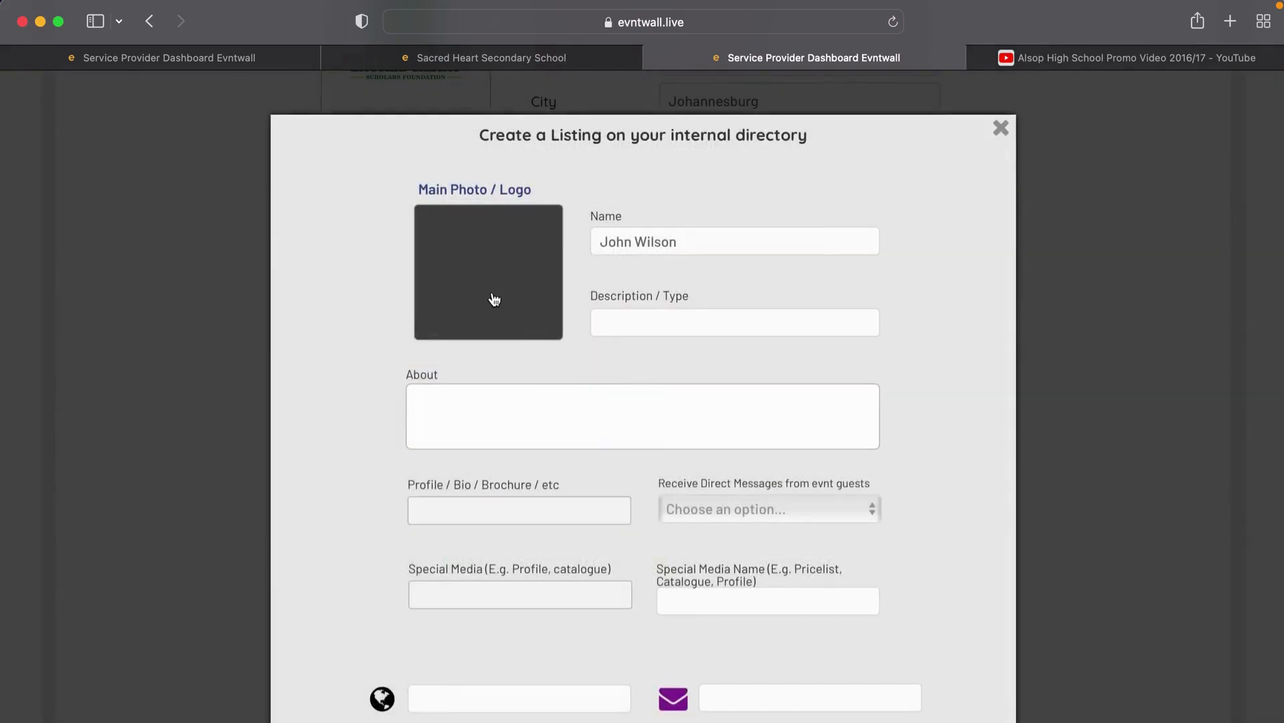
Step: Upload the smiling man's portrait from the Directory > Teachers folder as the main photo
left_click(494, 299)
scroll(487, 491, "down", 2)
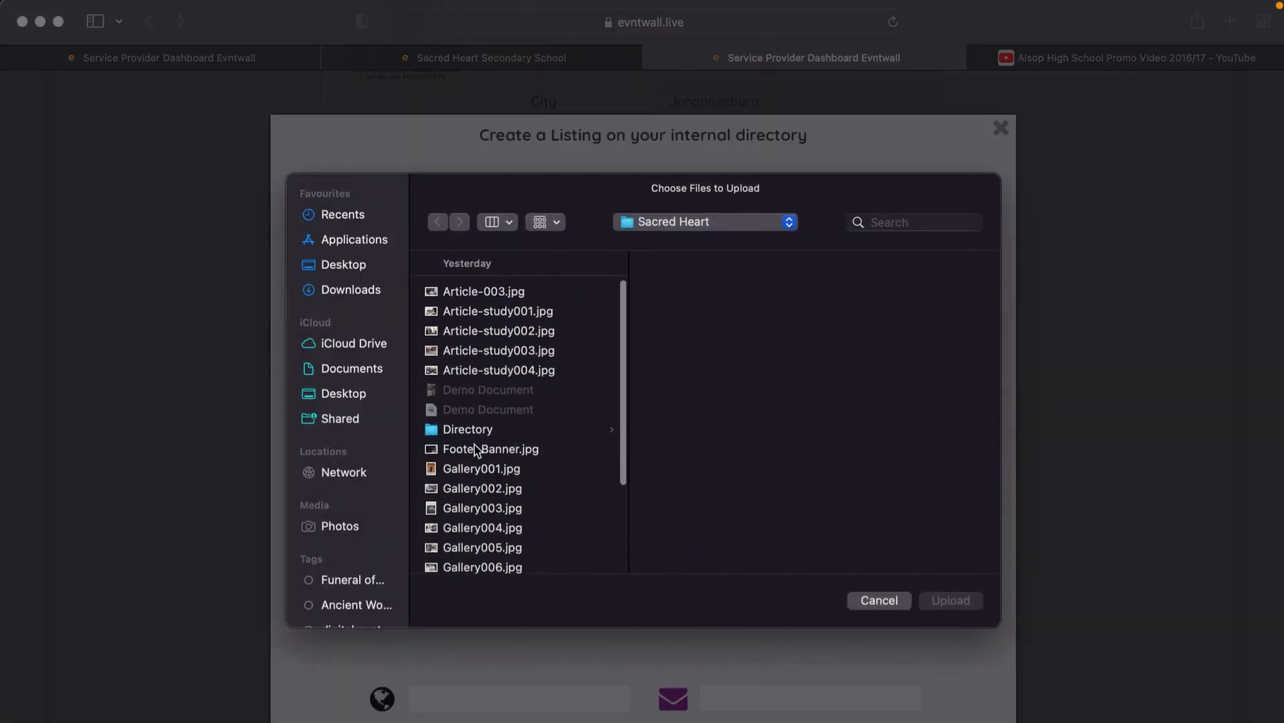
left_click(476, 430)
scroll(543, 464, "down", 5)
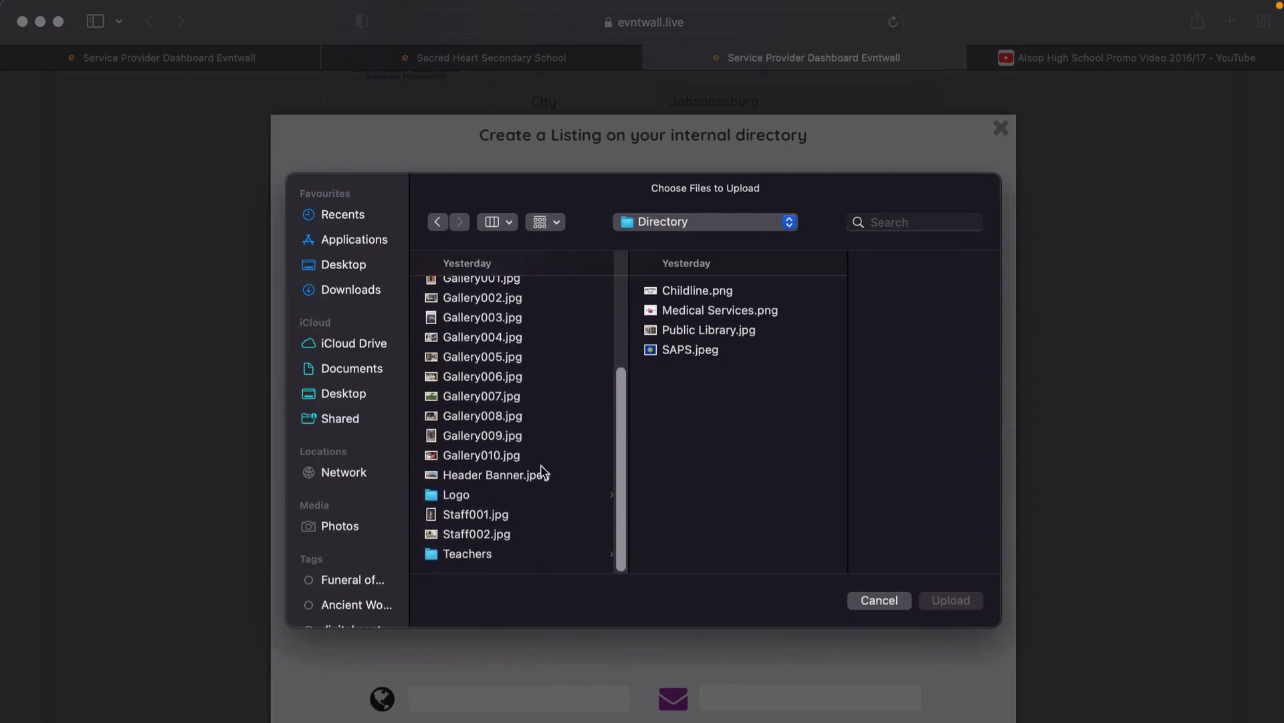
left_click(473, 554)
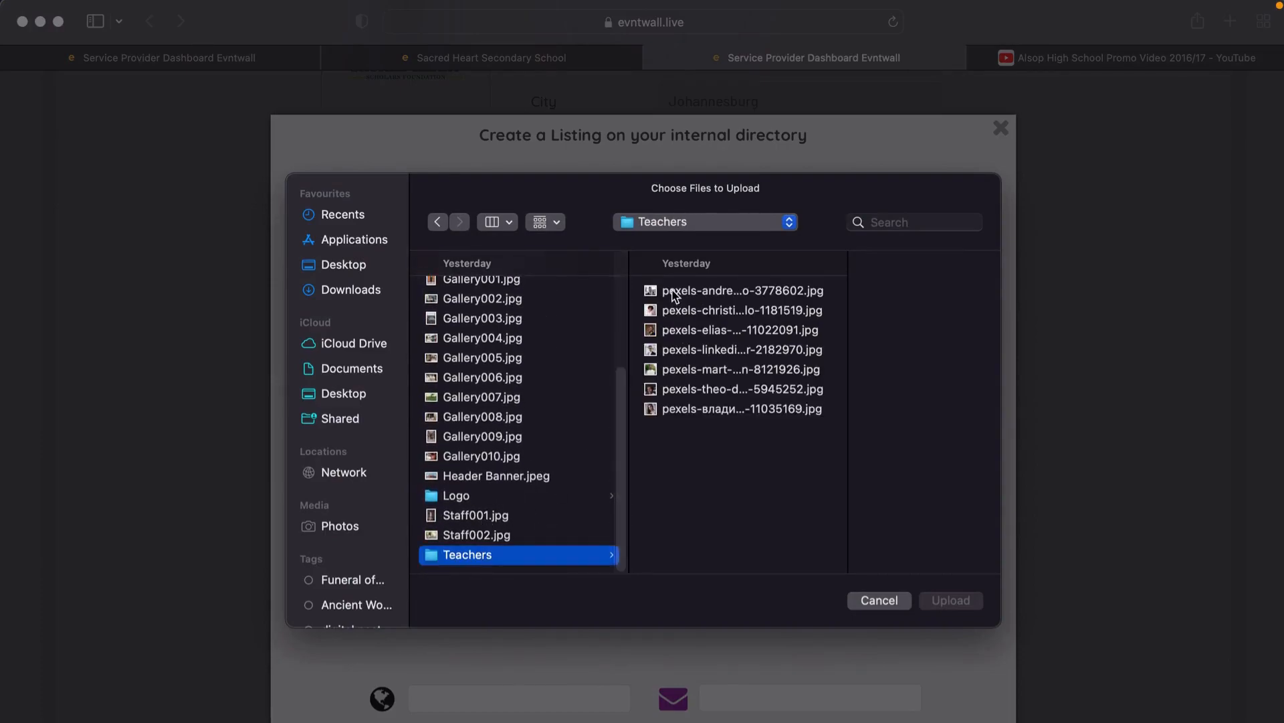
left_click(675, 296)
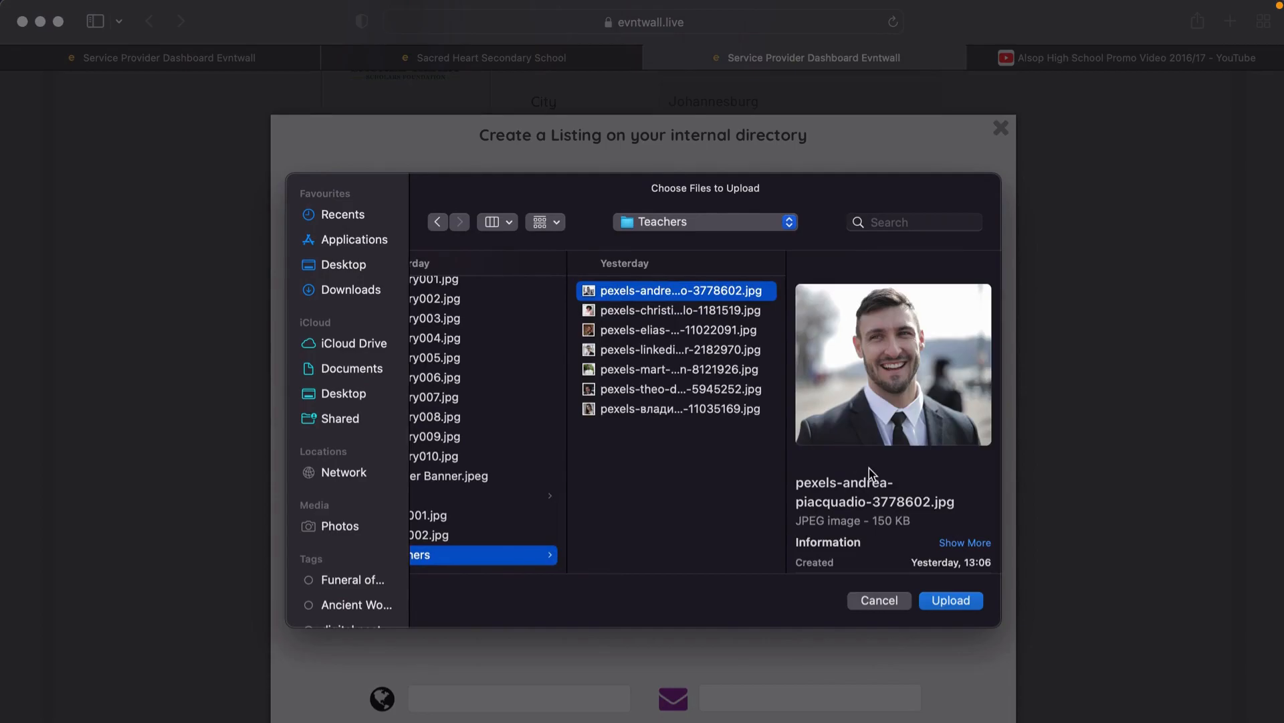
left_click(955, 600)
Step: Enter description 'Head Master' and an About line saying he is the school's head master
left_click(672, 326)
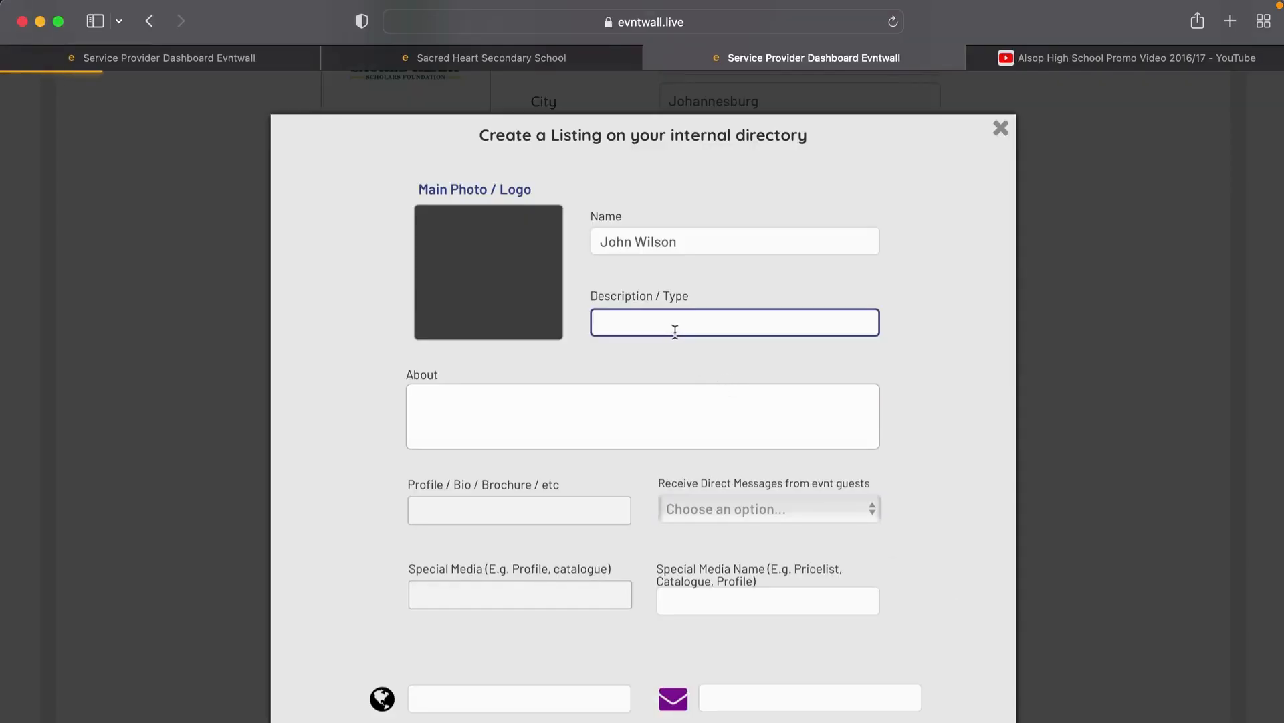
type("Heaa")
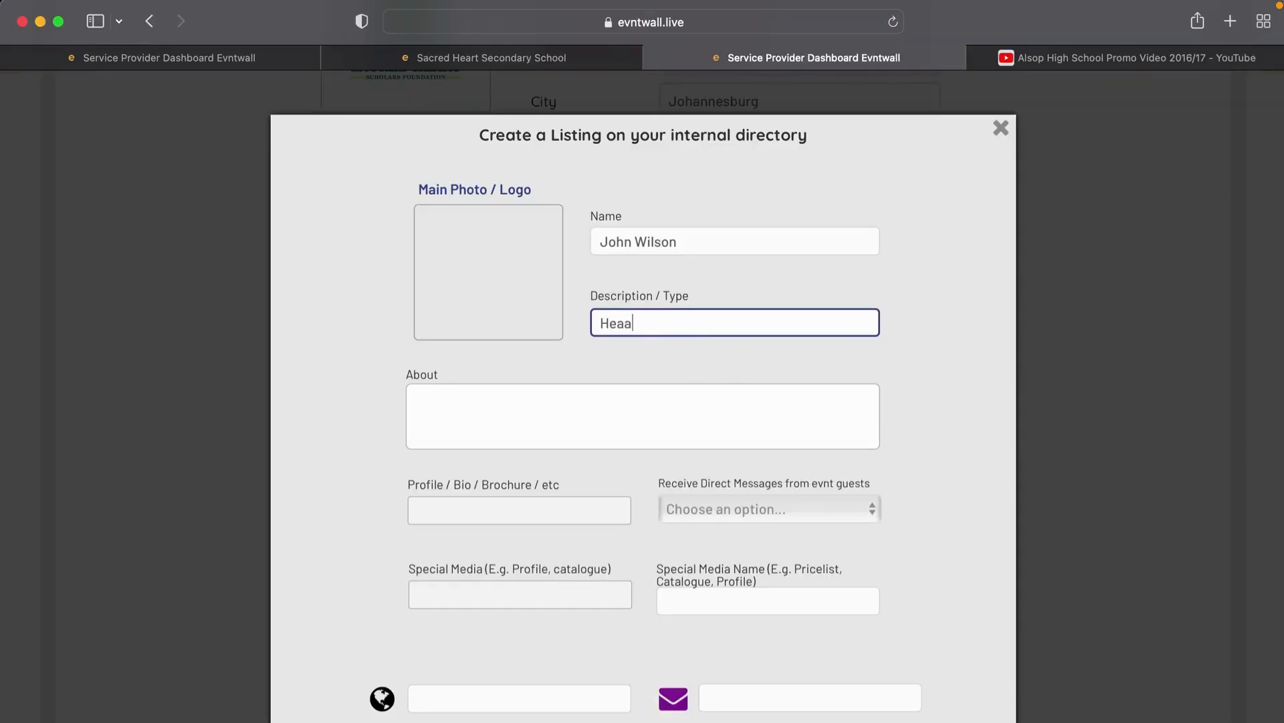
key("BackSpace")
type("d Master")
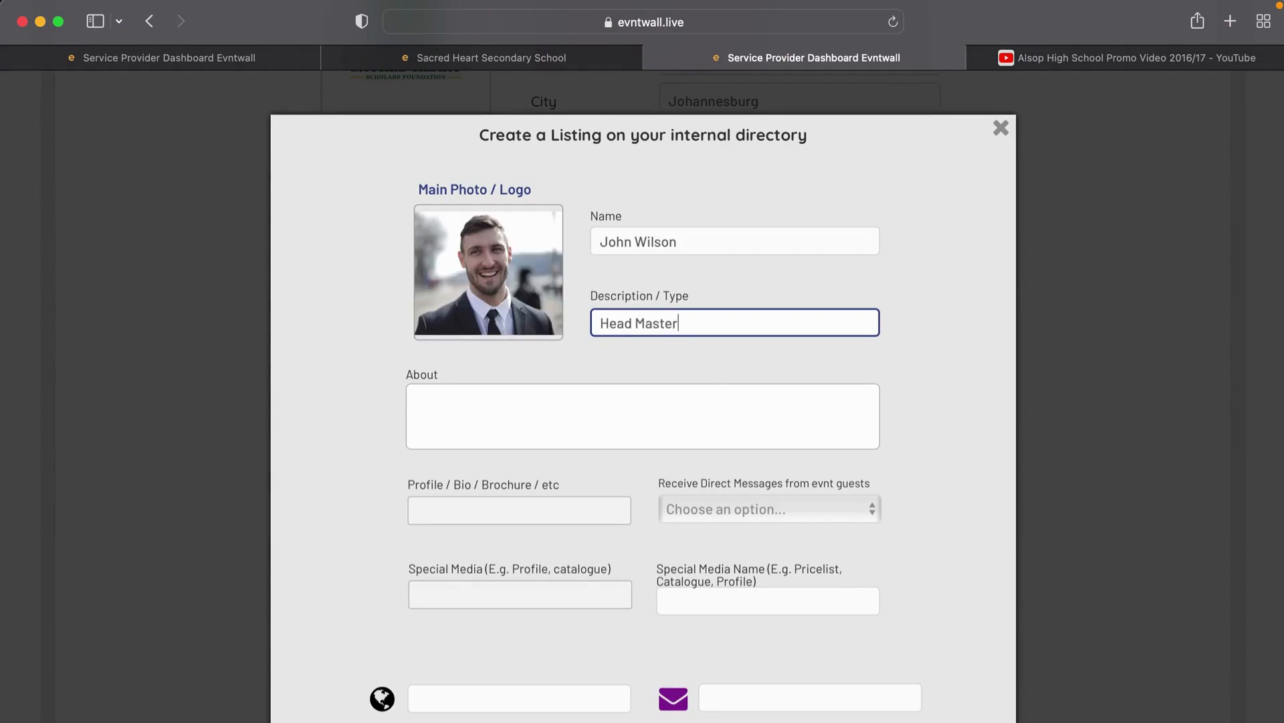
left_click(650, 390)
type("John is the He")
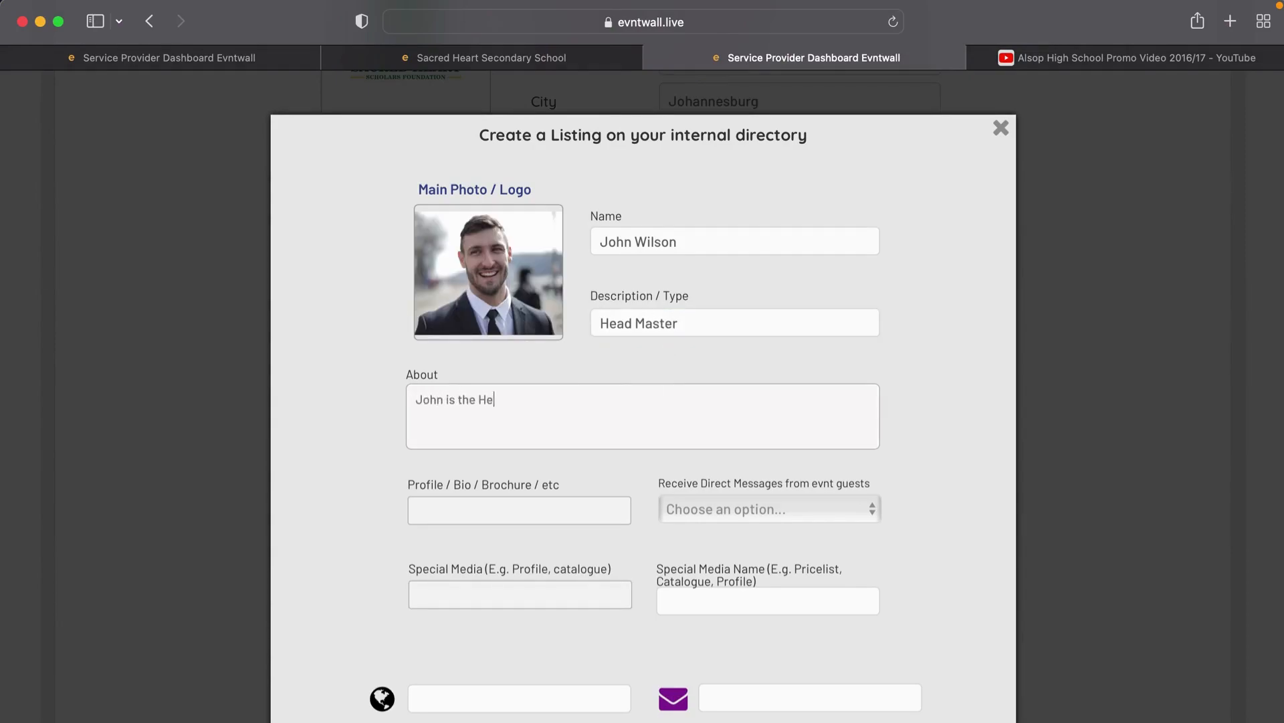
type("ad master of the school.")
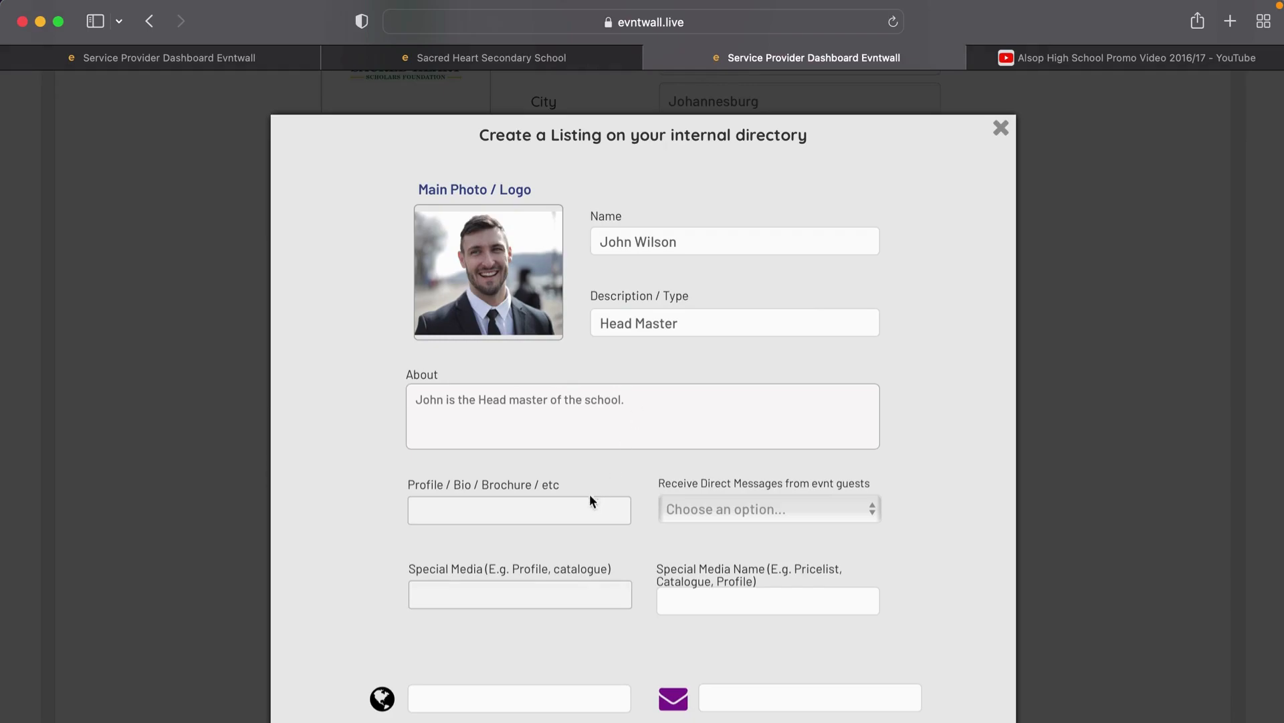
scroll(545, 519, "down", 5)
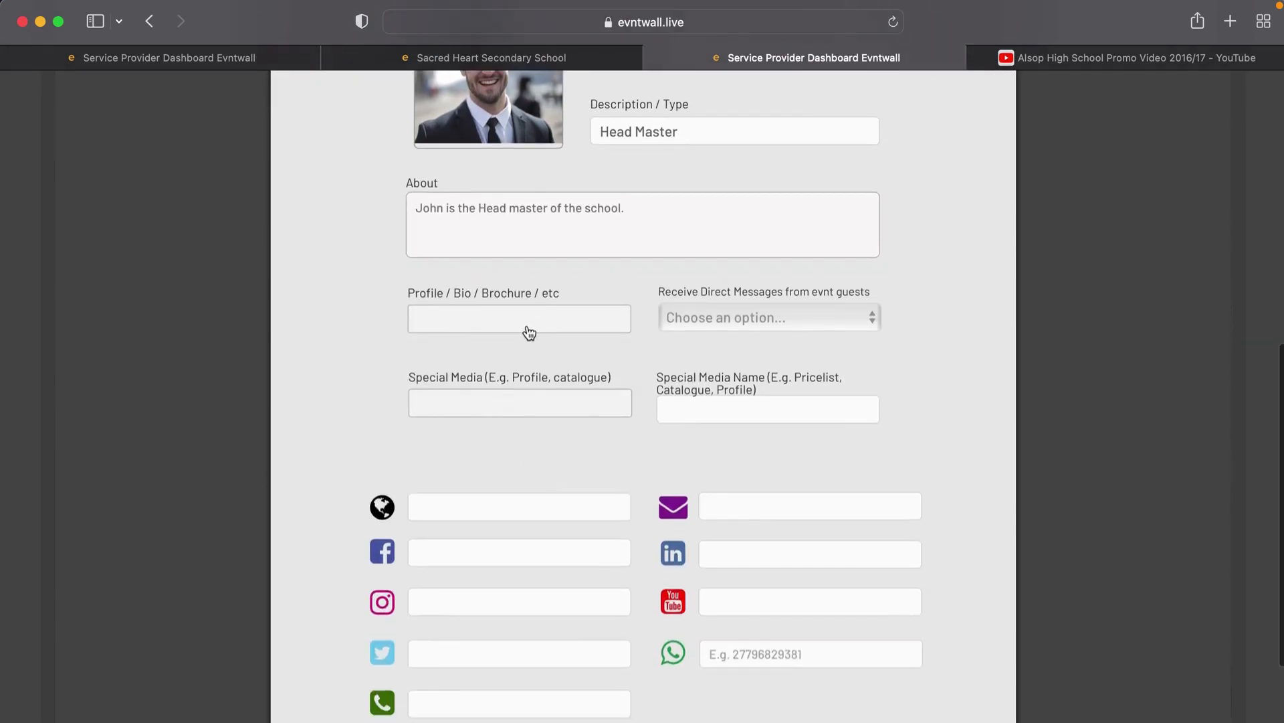
Step: Leave direct-message permissions unchanged and enter the staff member's website and contact e-mail
left_click(705, 317)
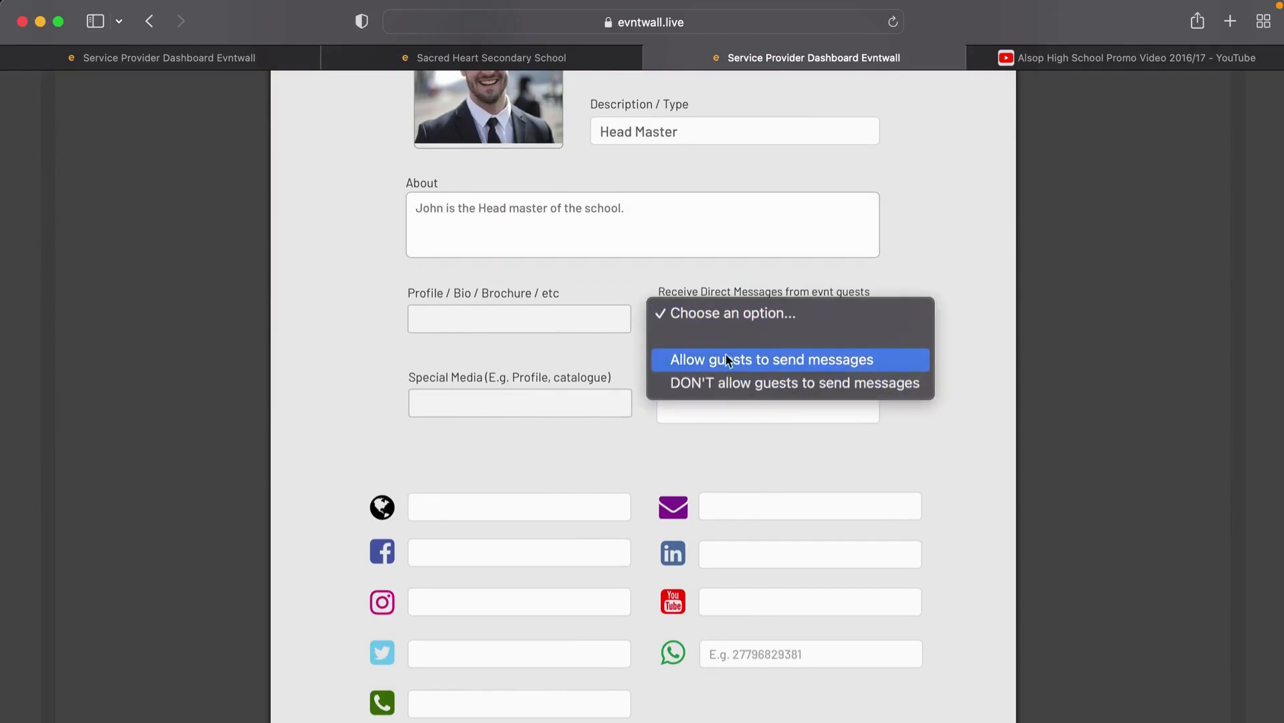
left_click(498, 359)
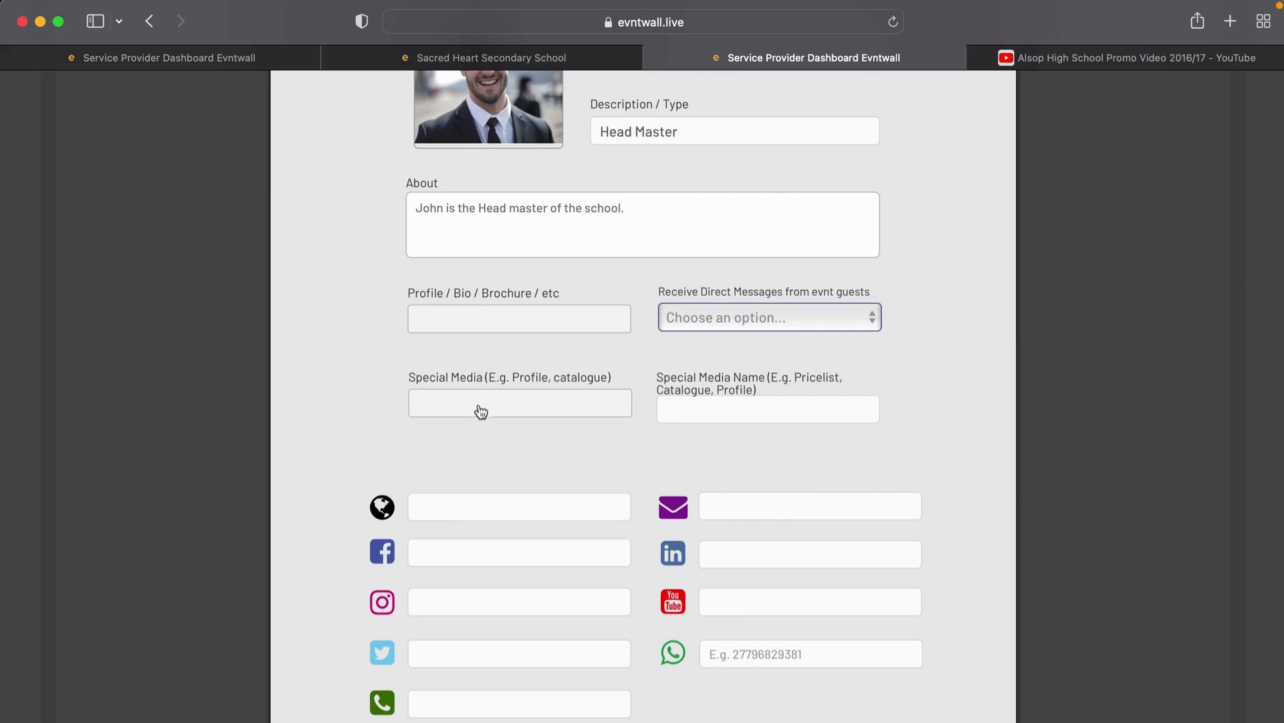
left_click(457, 510)
scroll(458, 510, "down", 3)
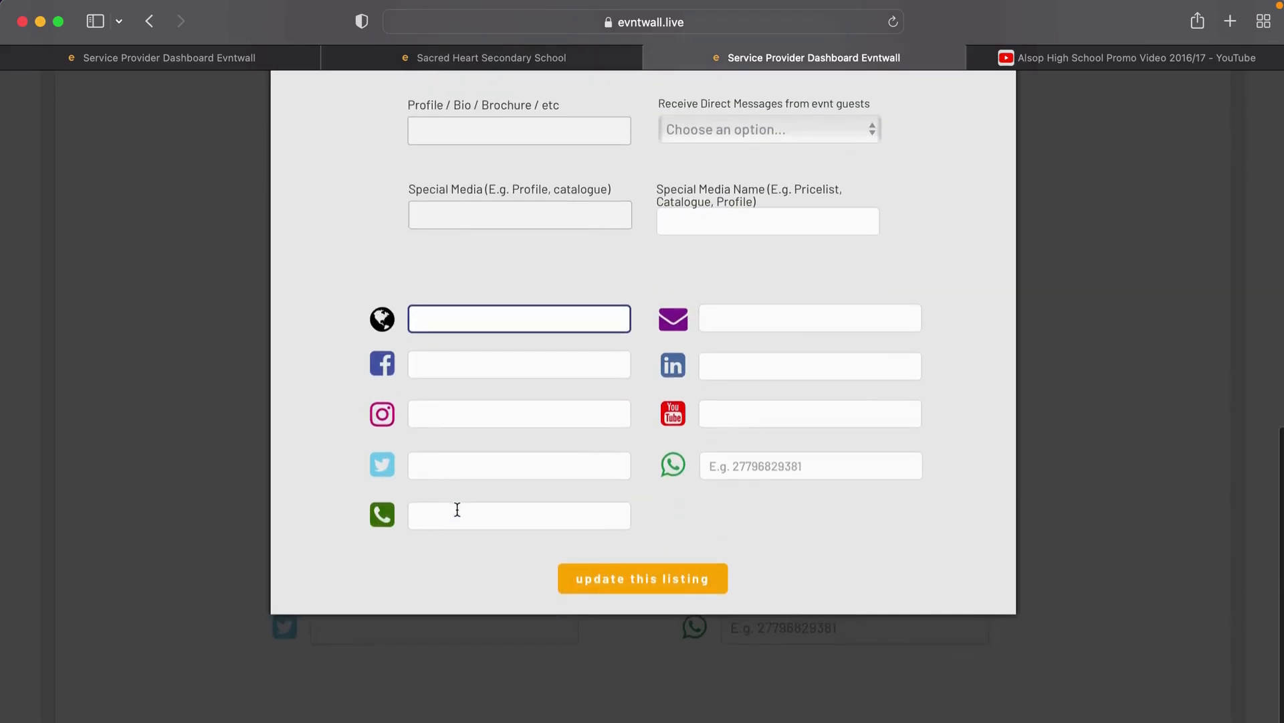
type("www.john")
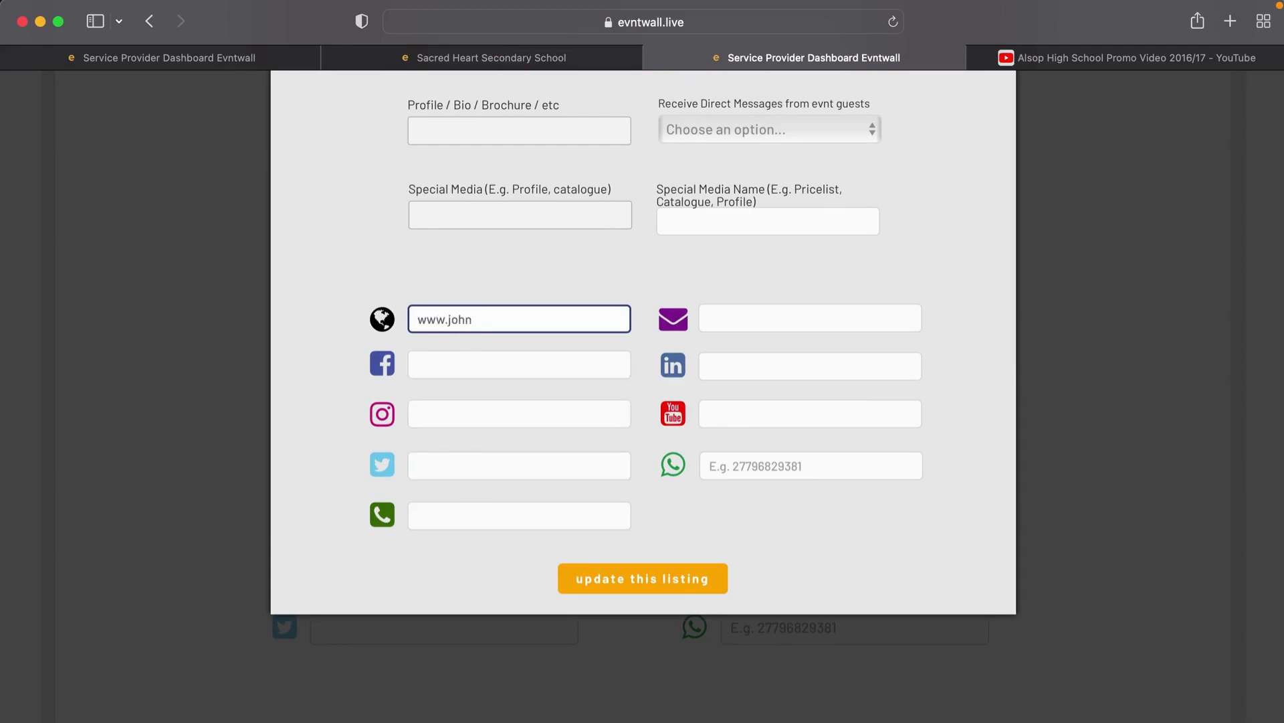
type(".com")
left_click(726, 319)
type("john@")
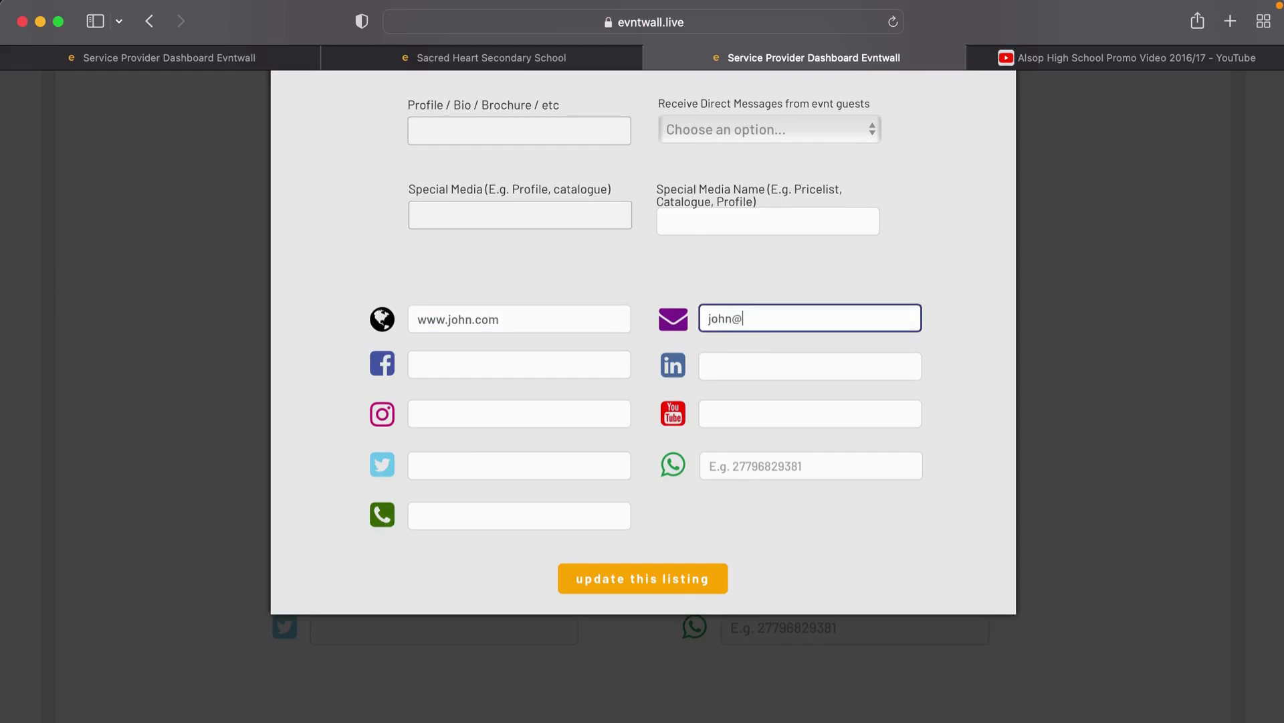
type("asdfg.com")
Step: Add the Facebook page link and WhatsApp number, then save the listing
left_click(570, 368)
type("fa")
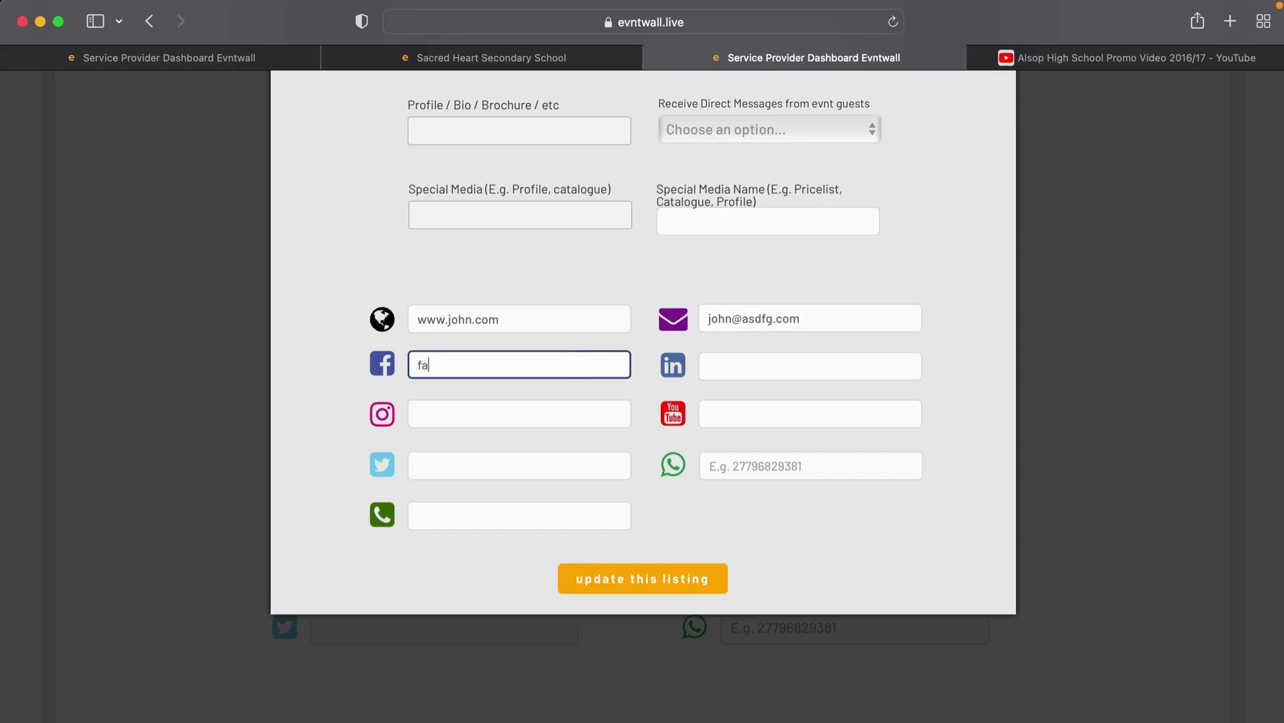
type("cebooj")
type("k.com")
type("/johnn")
left_click(703, 474)
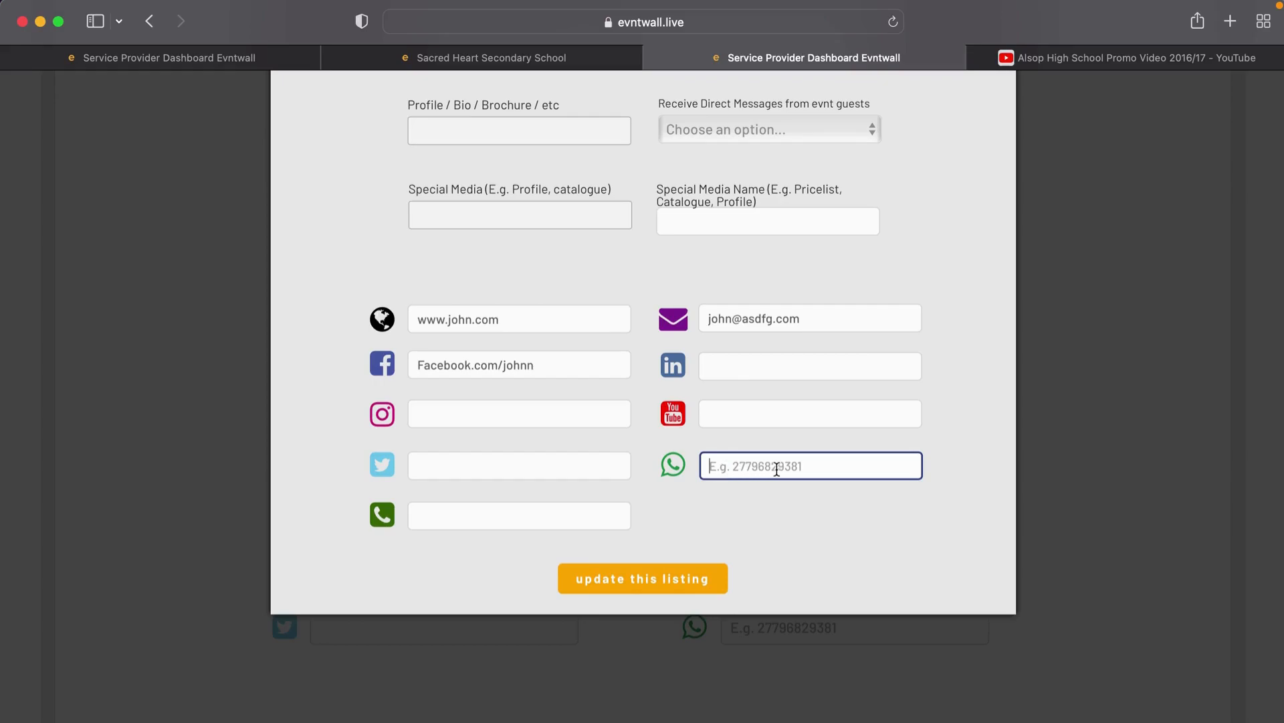
type("2")
type("8987")
left_click(631, 580)
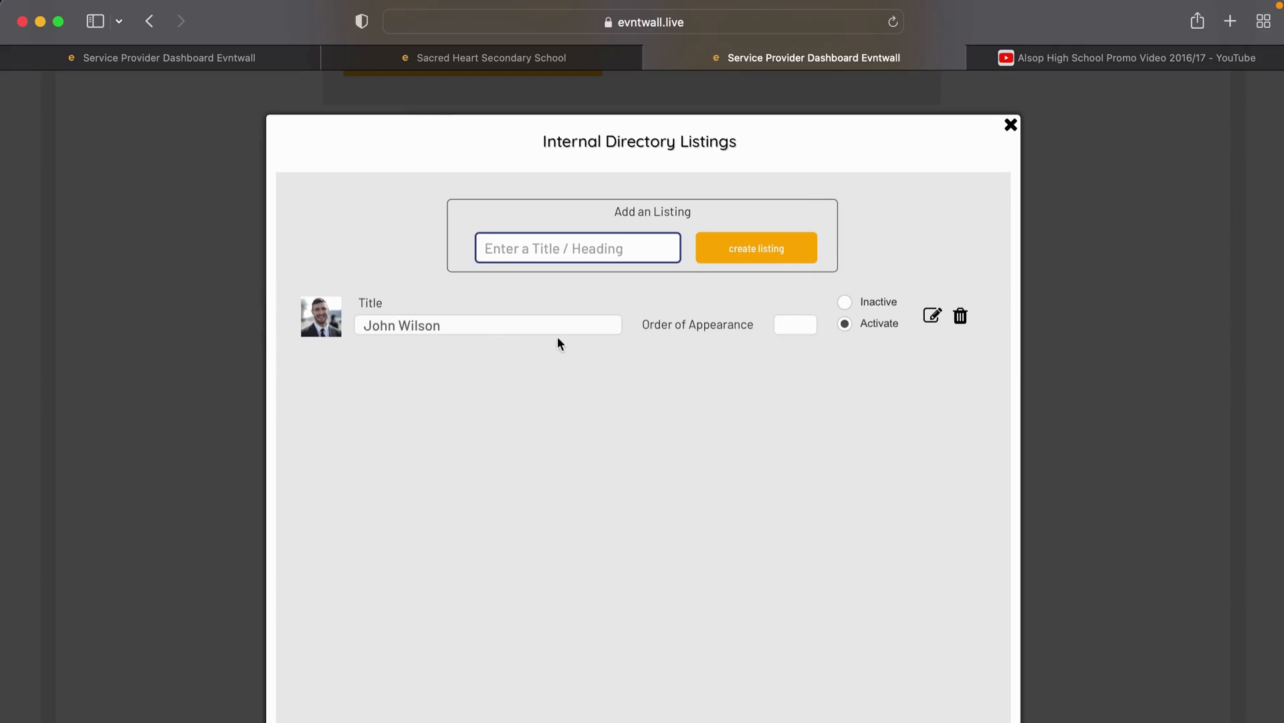
Step: Create an active external directory listing titled SAPS and open its detail form
left_click(1011, 125)
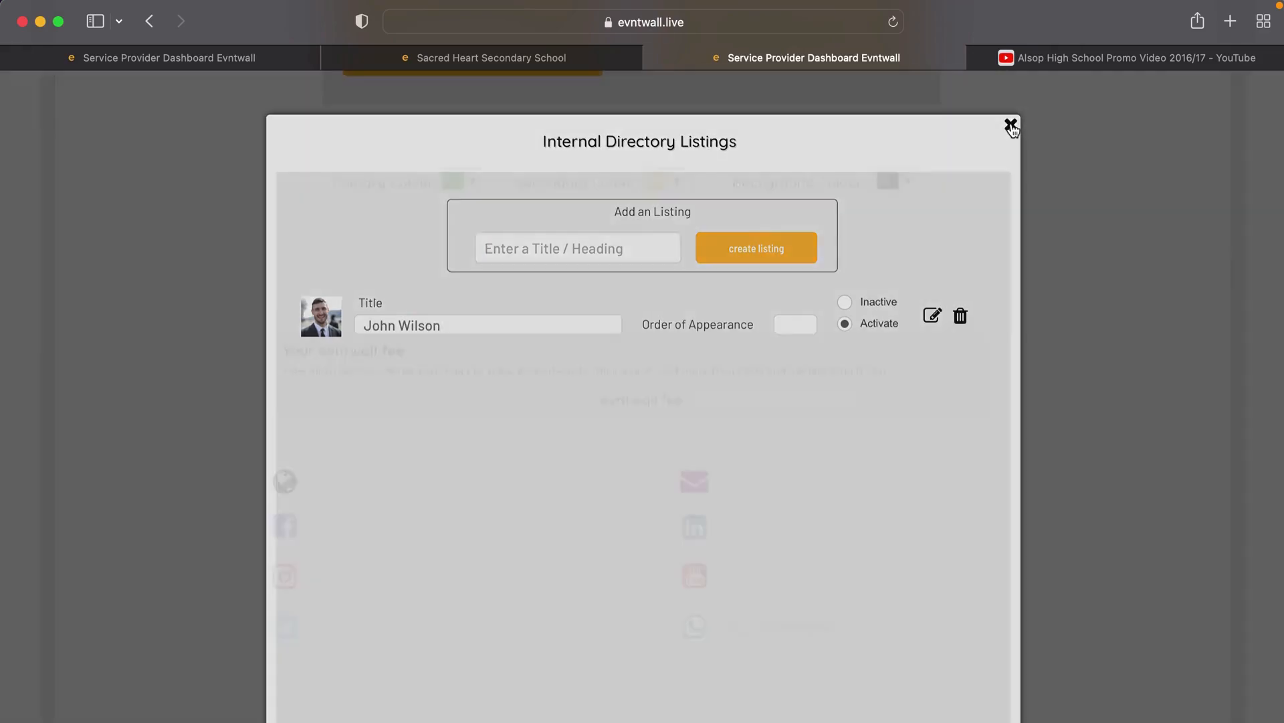
scroll(805, 284, "up", 6)
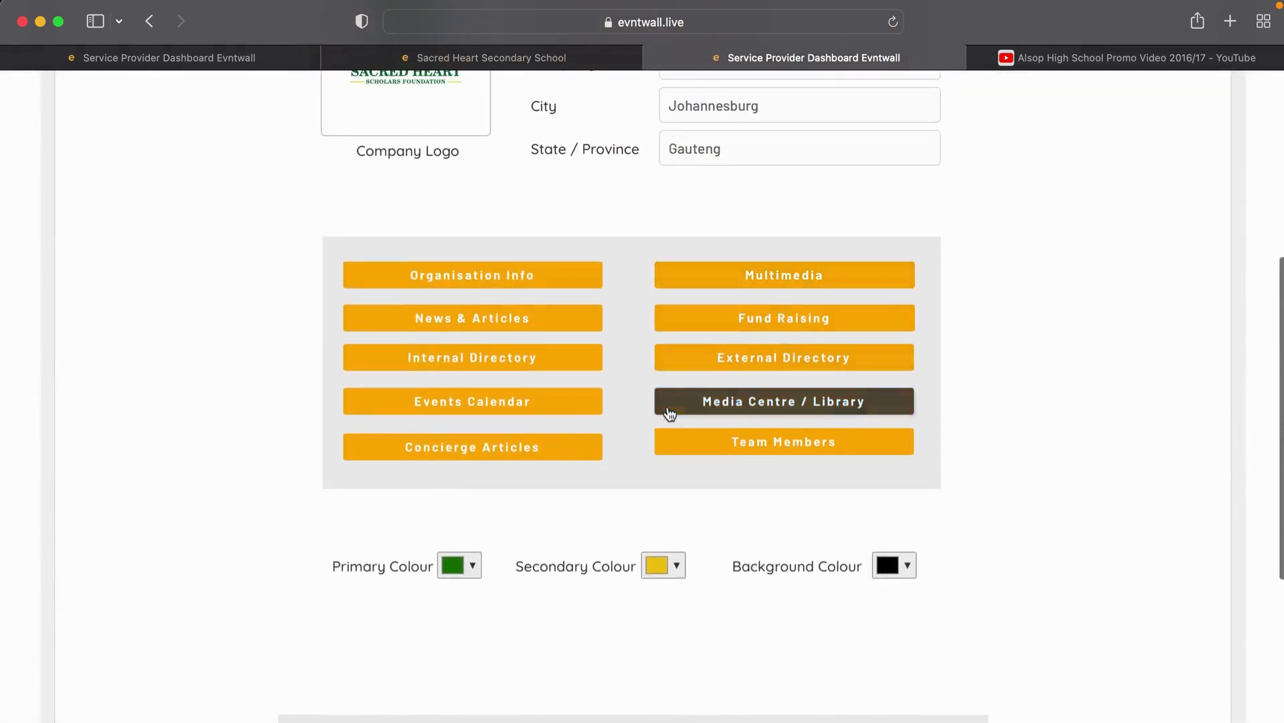
left_click(737, 368)
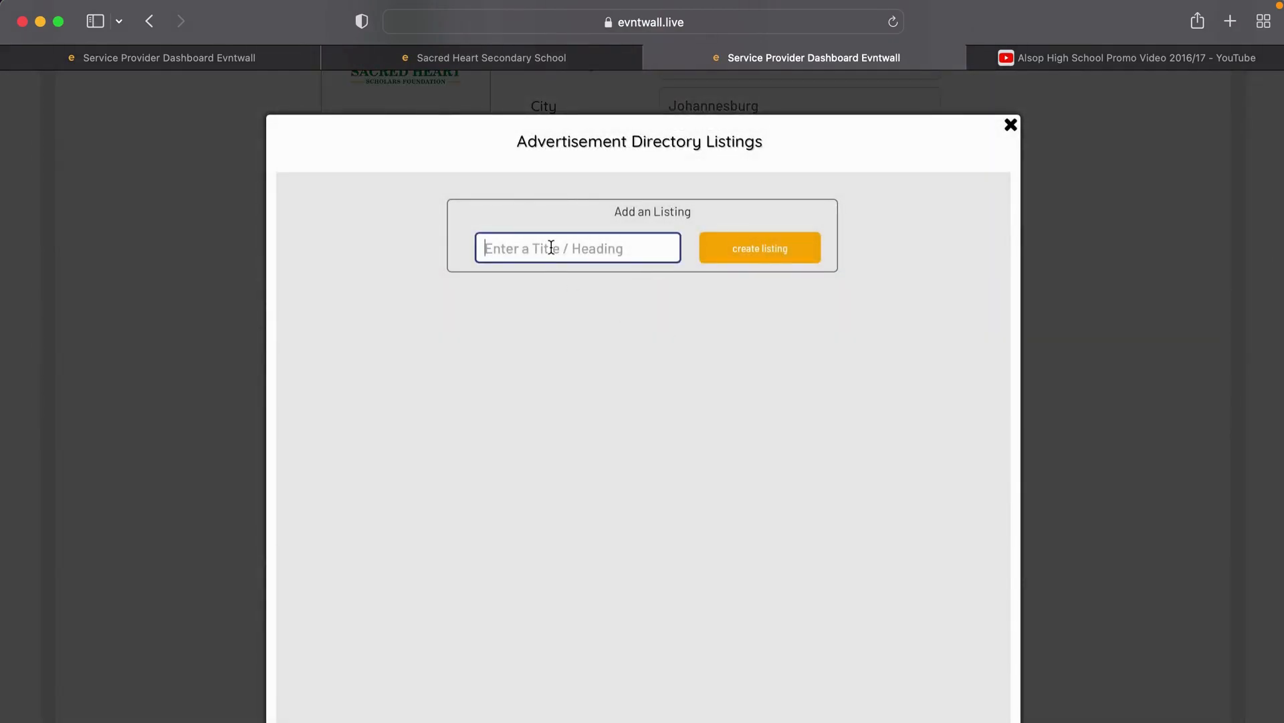
type("SAPS")
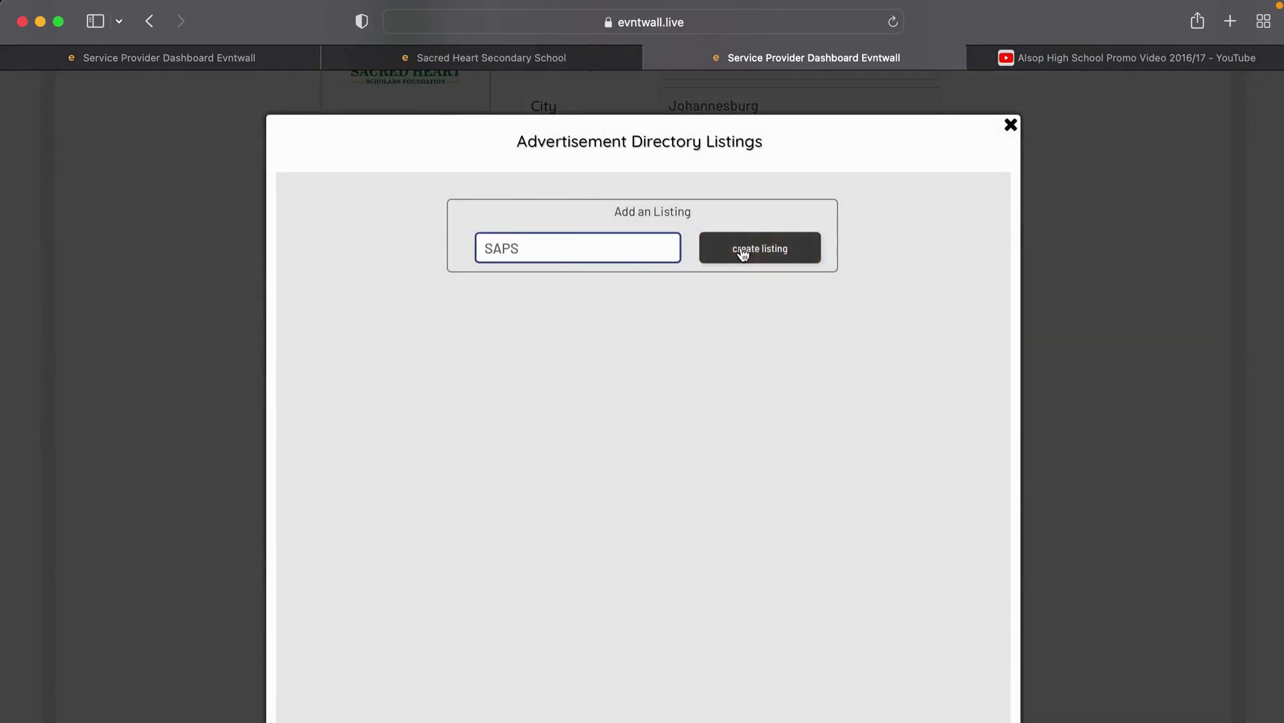
left_click(742, 252)
left_click(880, 328)
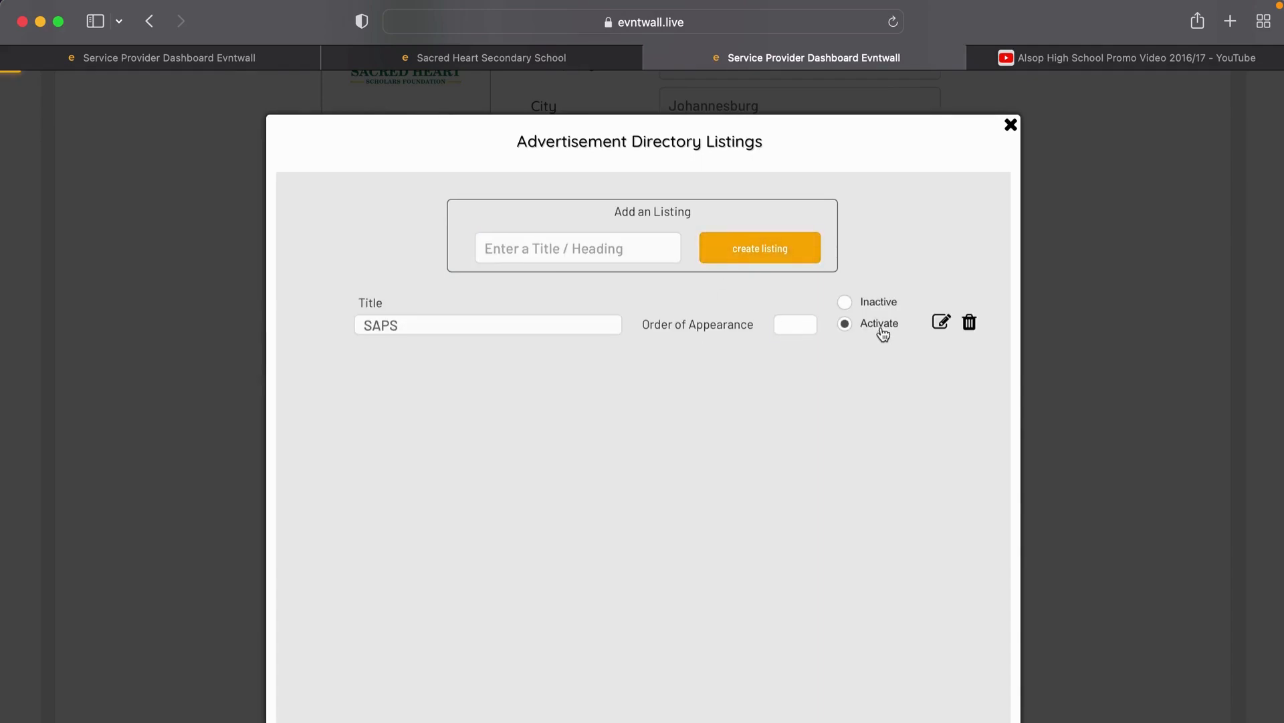
left_click(941, 323)
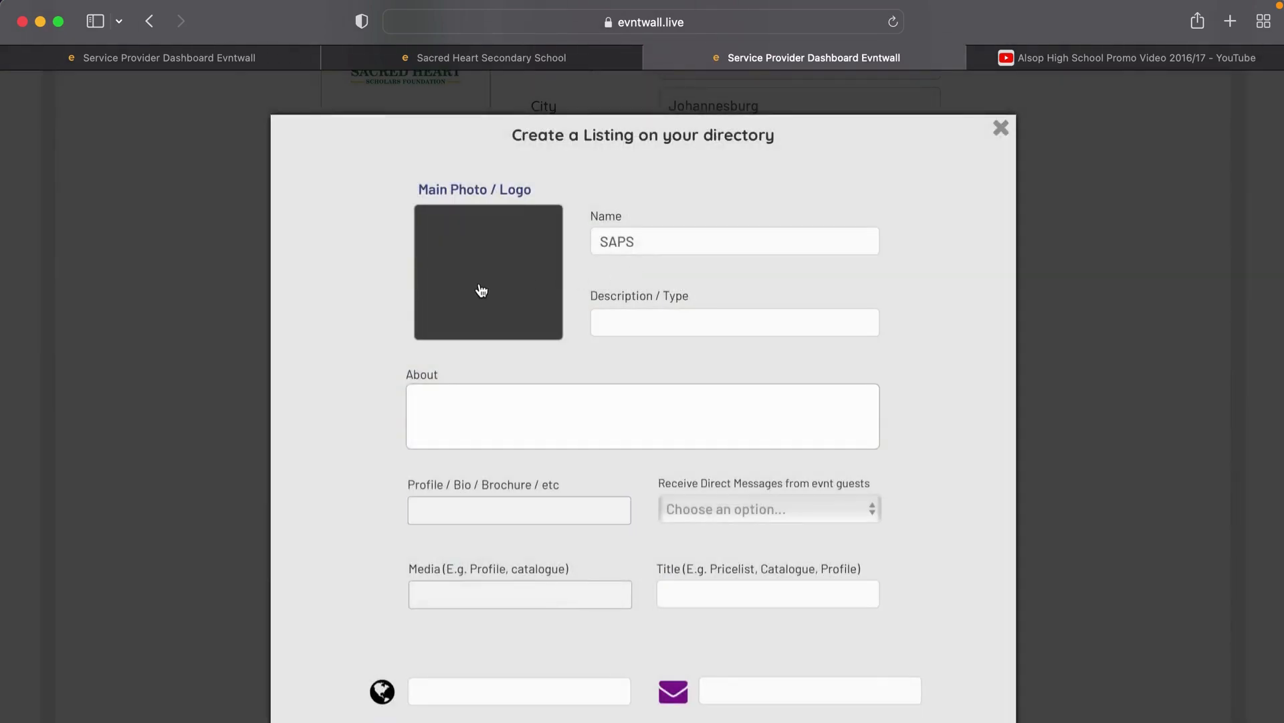
Step: Set SAPS.jpeg from the Sacred Heart Directory folder as the SAPS listing's main photo
left_click(481, 286)
left_click(647, 224)
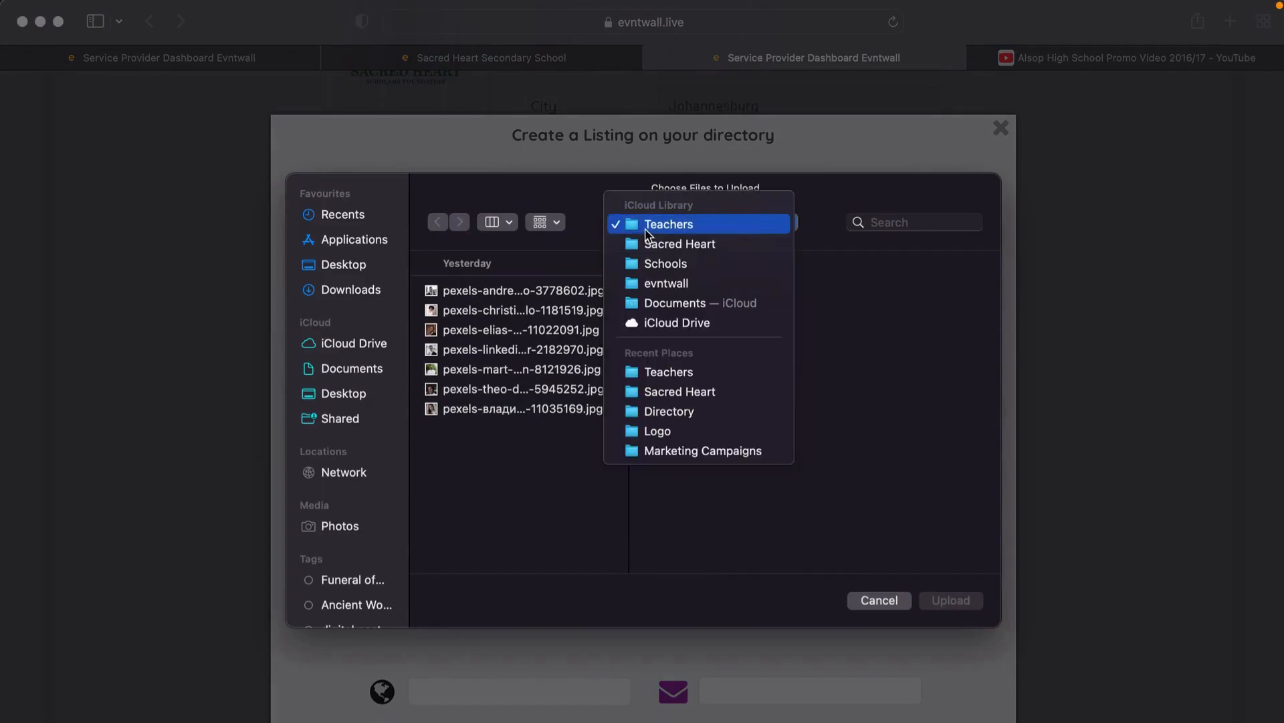
left_click(659, 243)
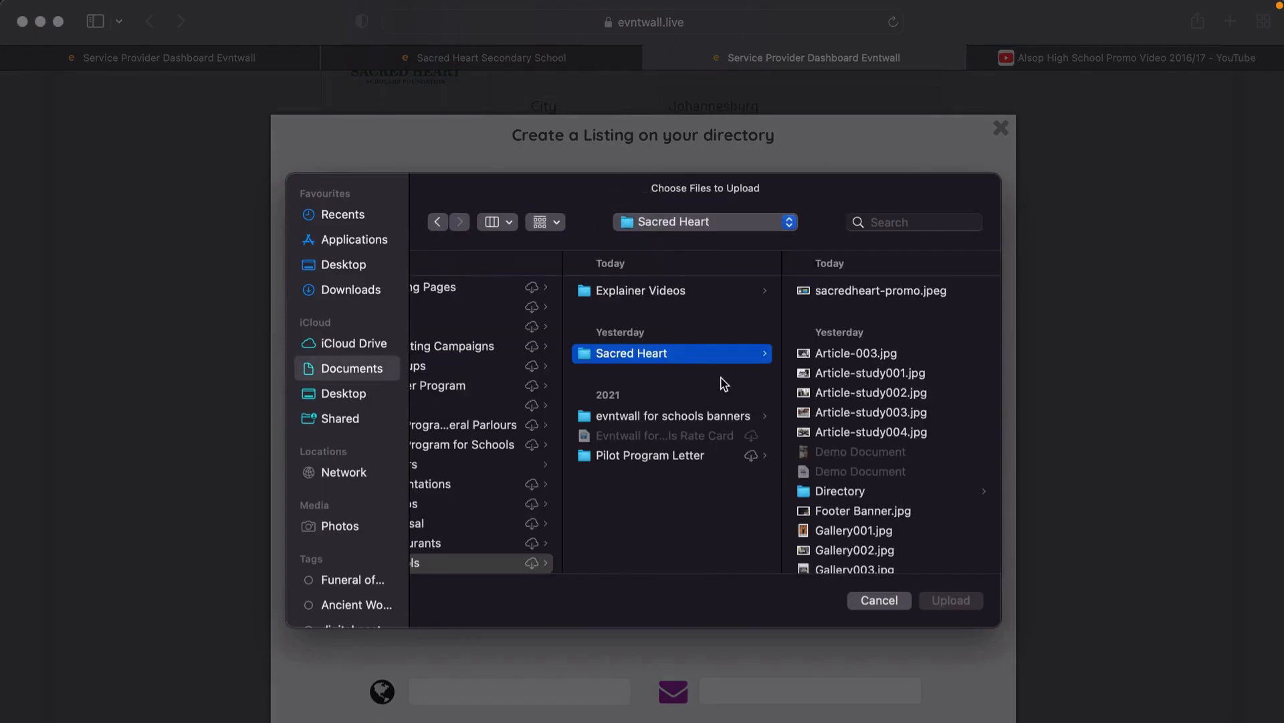
left_click(822, 490)
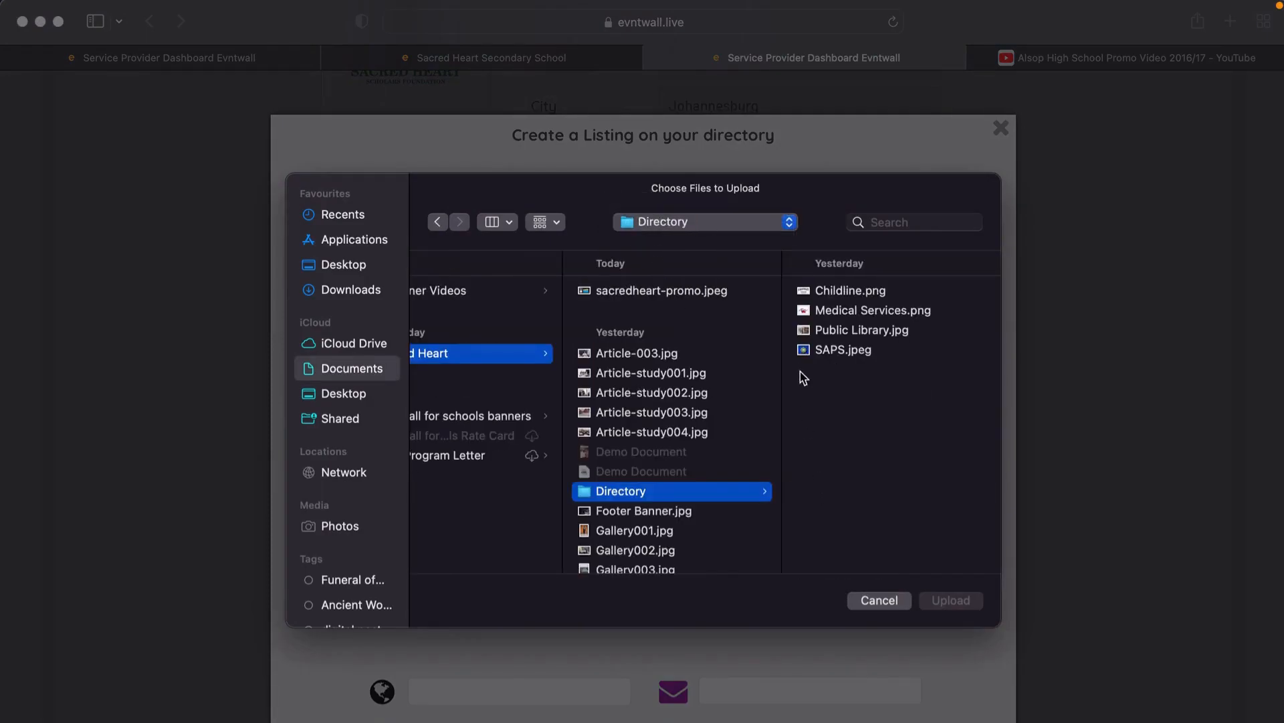
left_click(812, 354)
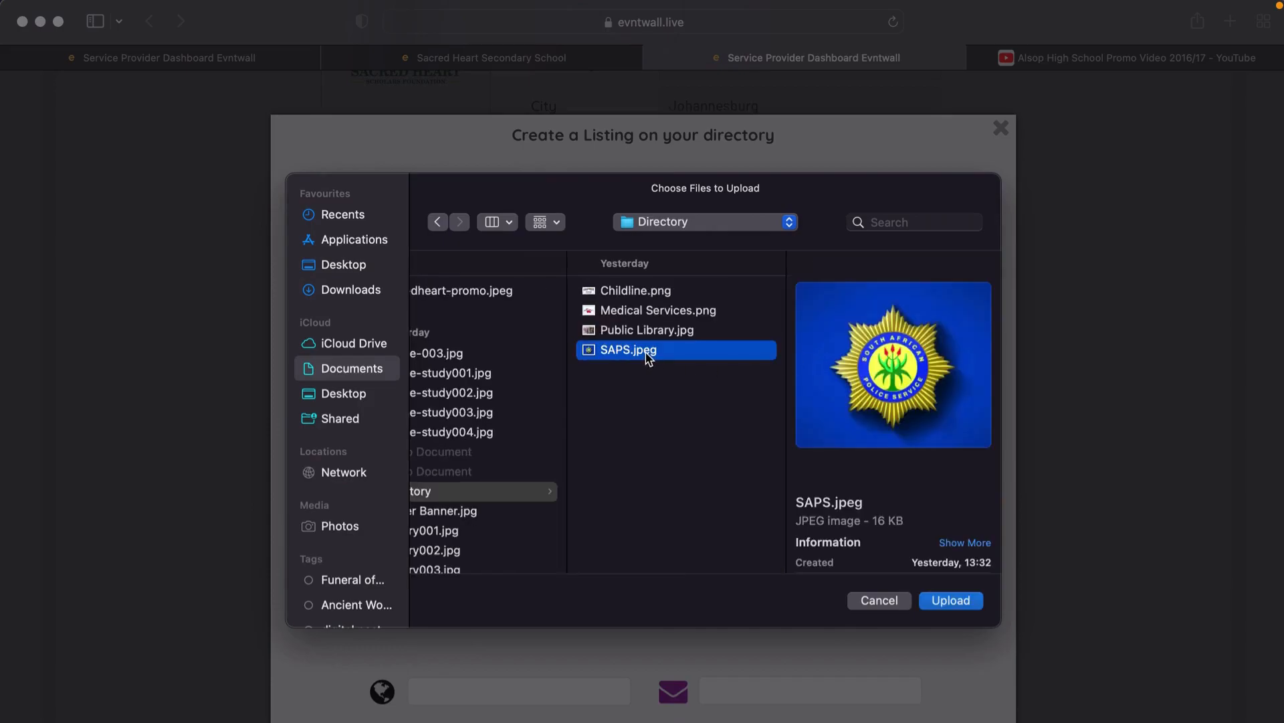
double_click(646, 353)
left_click(638, 322)
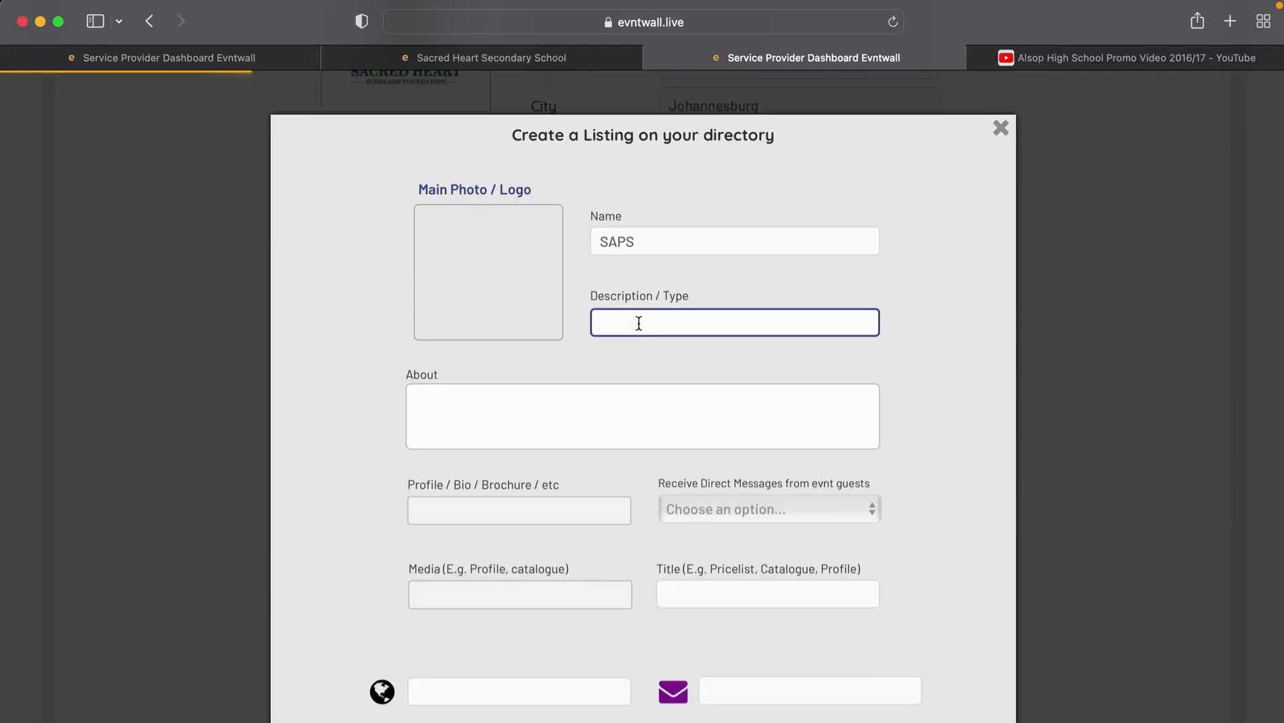
type("Local Police")
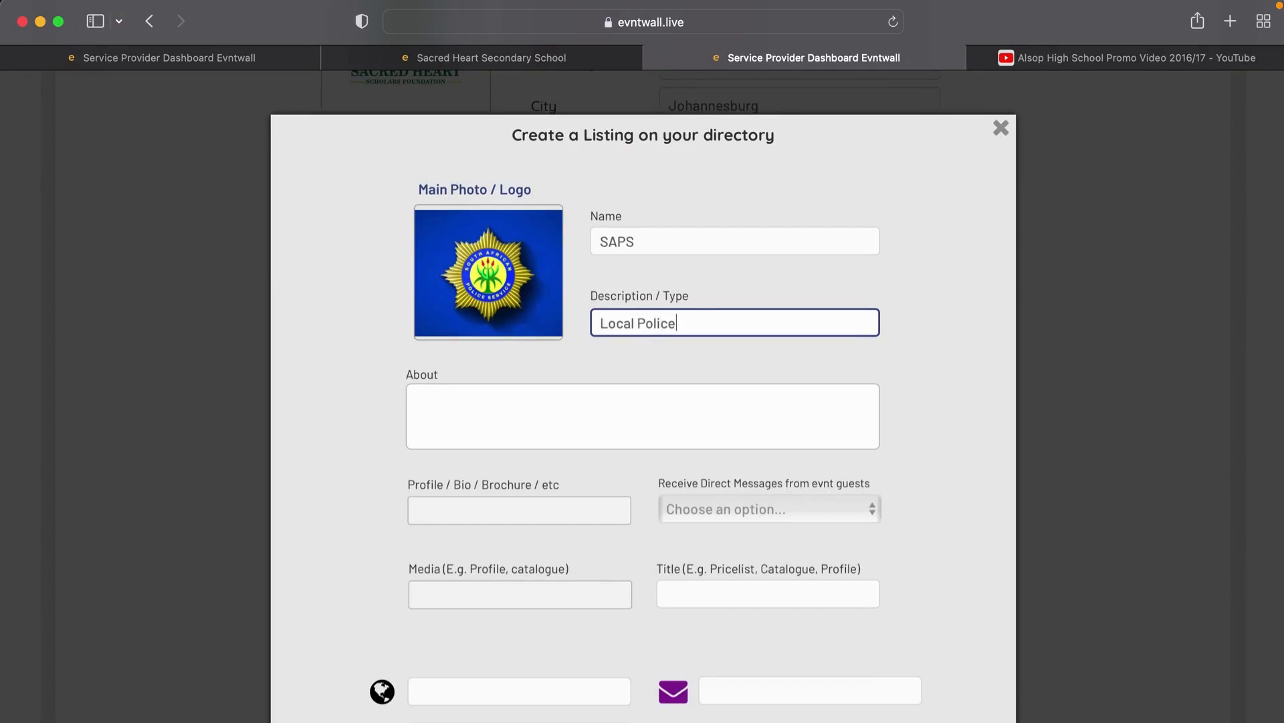
type(" Stator")
left_click(530, 436)
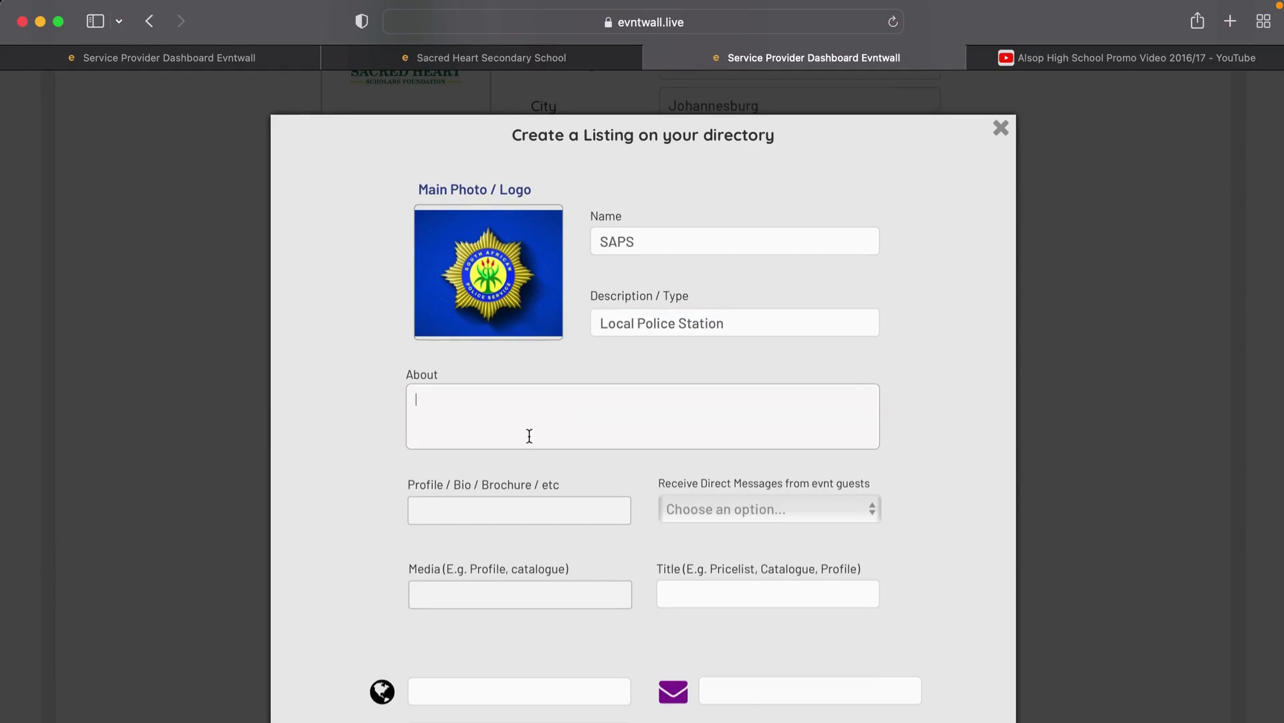
type("Information about the loc")
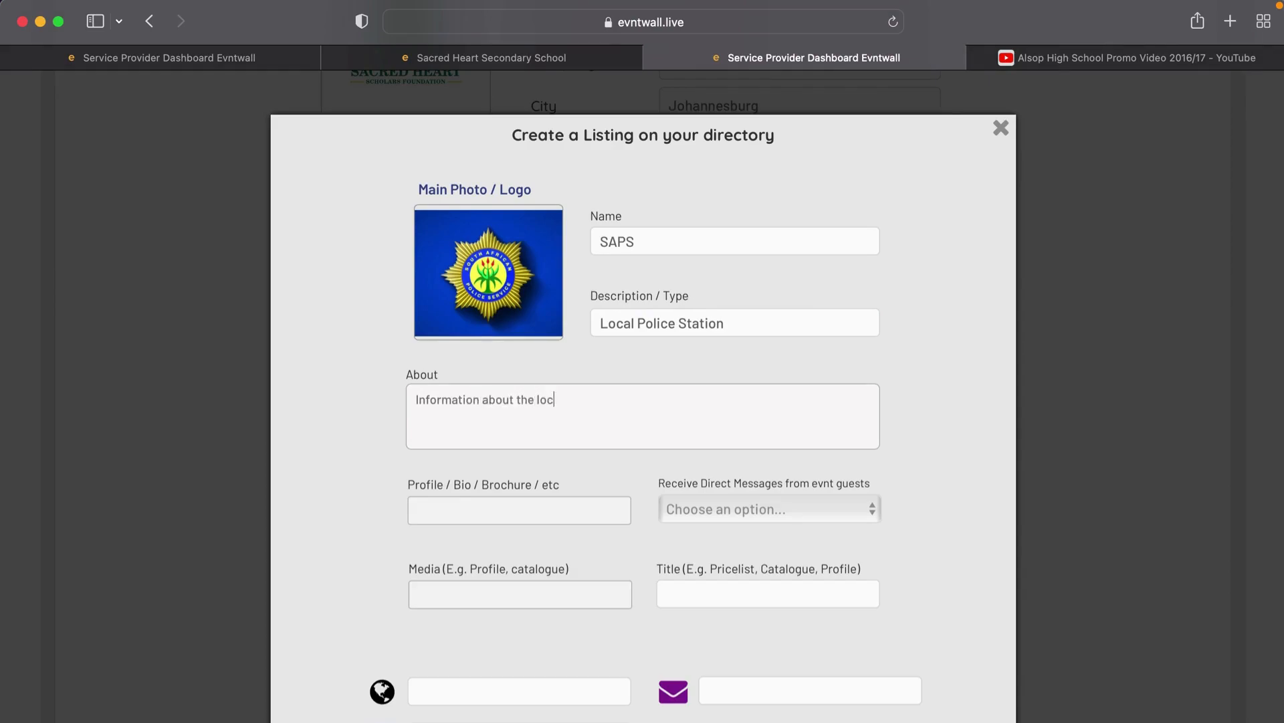
type("al police station")
scroll(559, 516, "down", 3)
left_click(468, 480)
type("wwww")
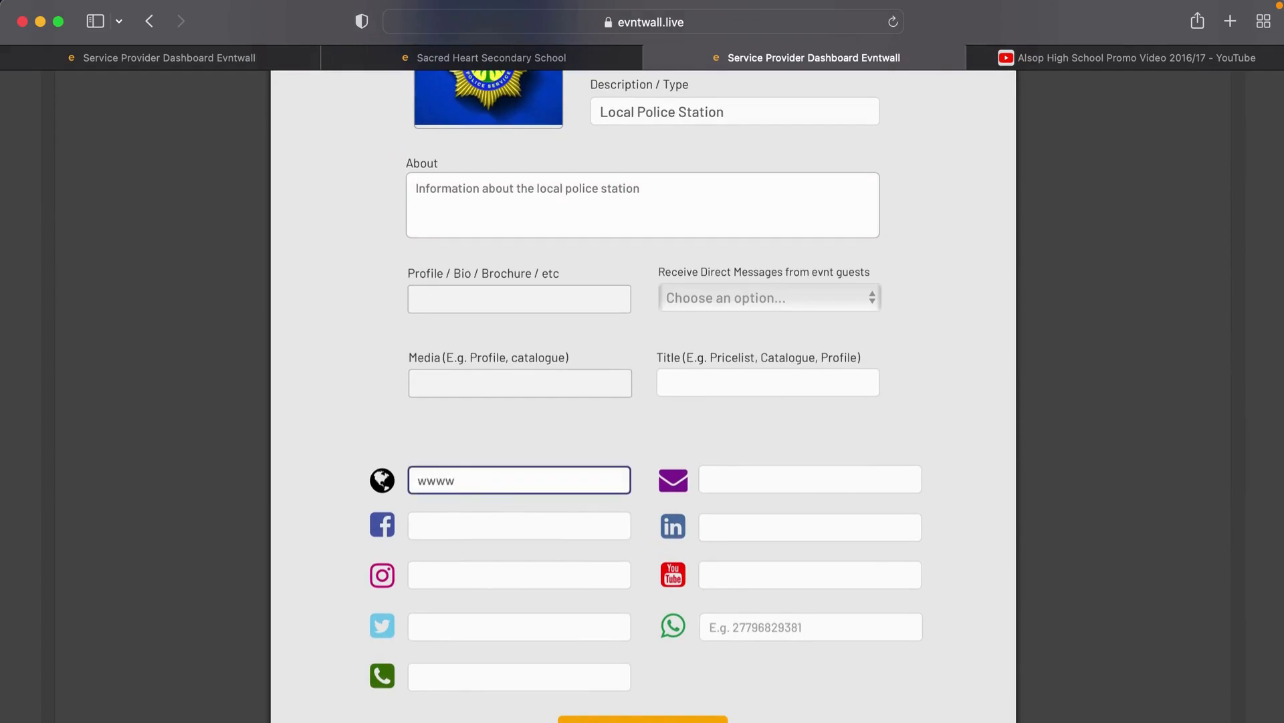
key("BackSpace")
type(".saps.co.za")
Step: Add the contact e-mail and phone number, then save the SAPS listing
left_click(708, 477)
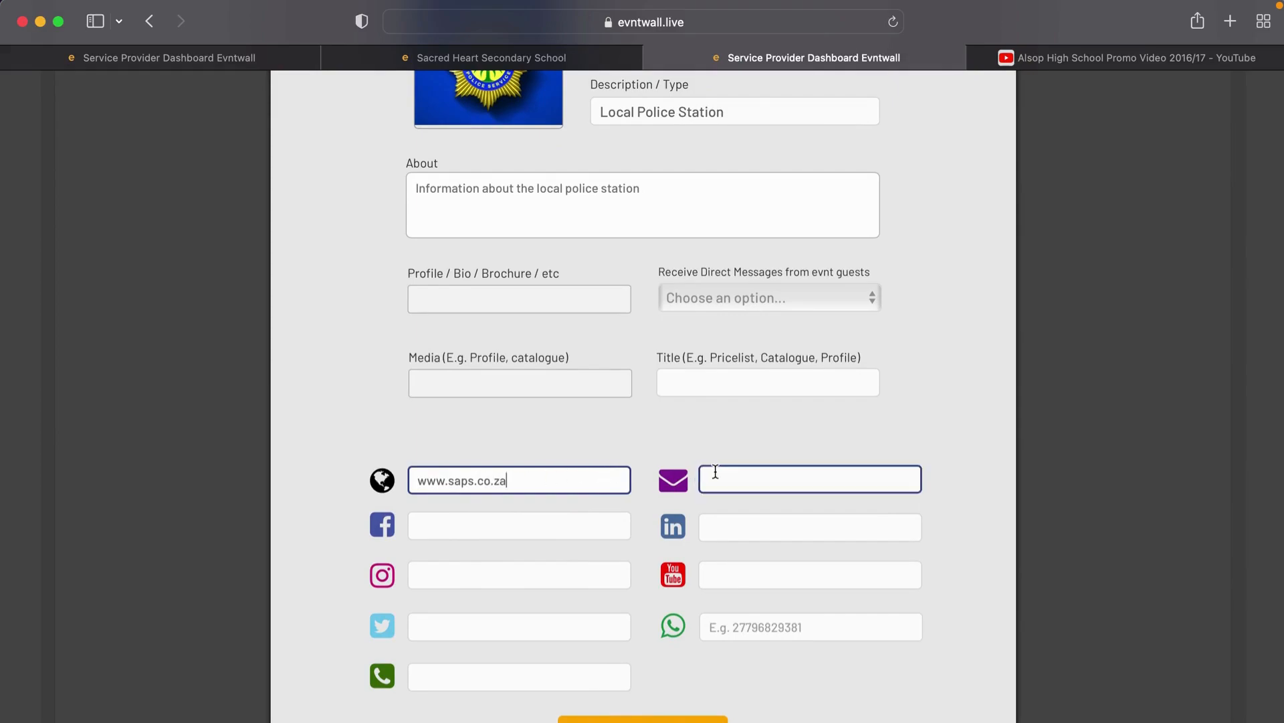
left_click(565, 680)
type("012345678")
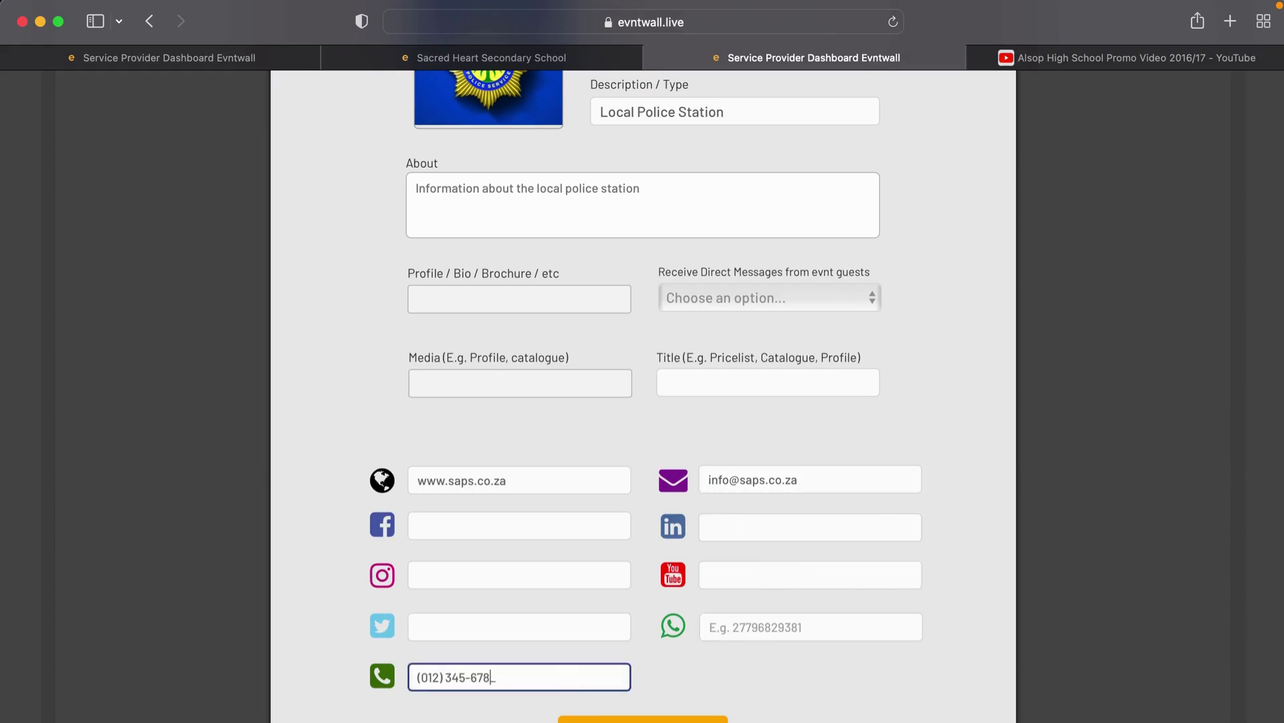
scroll(676, 622, "down", 3)
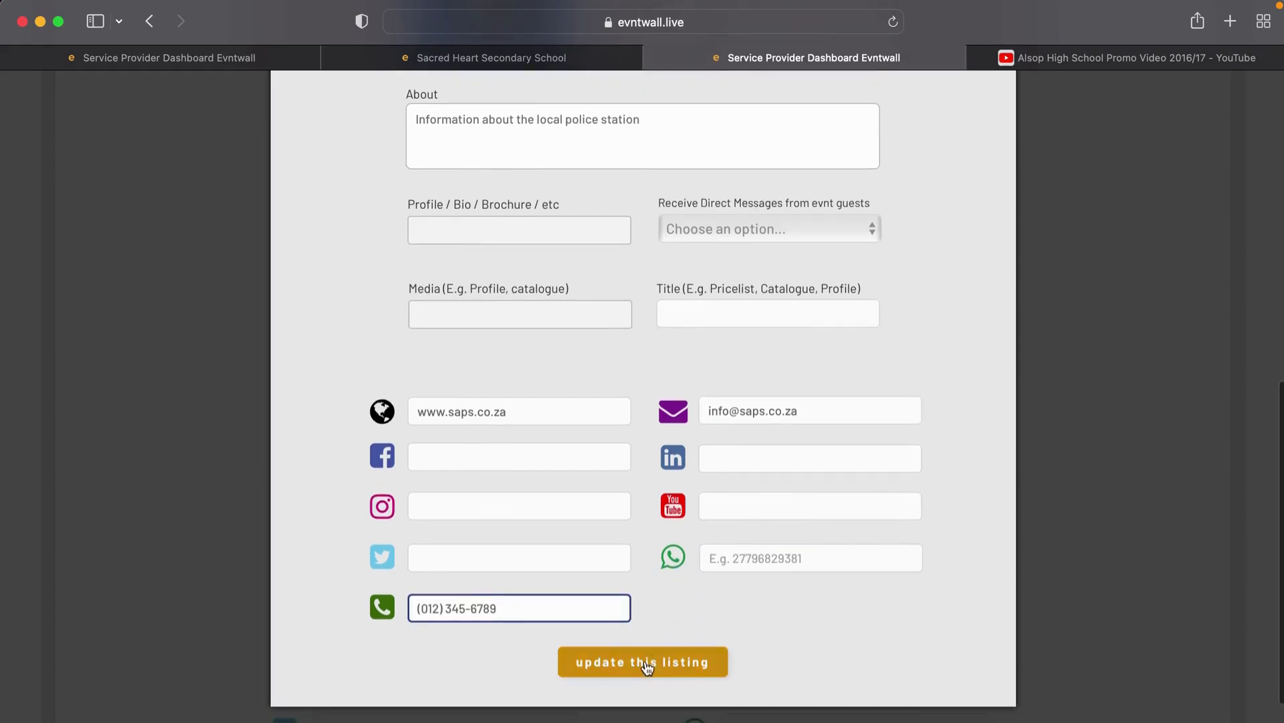
left_click(644, 664)
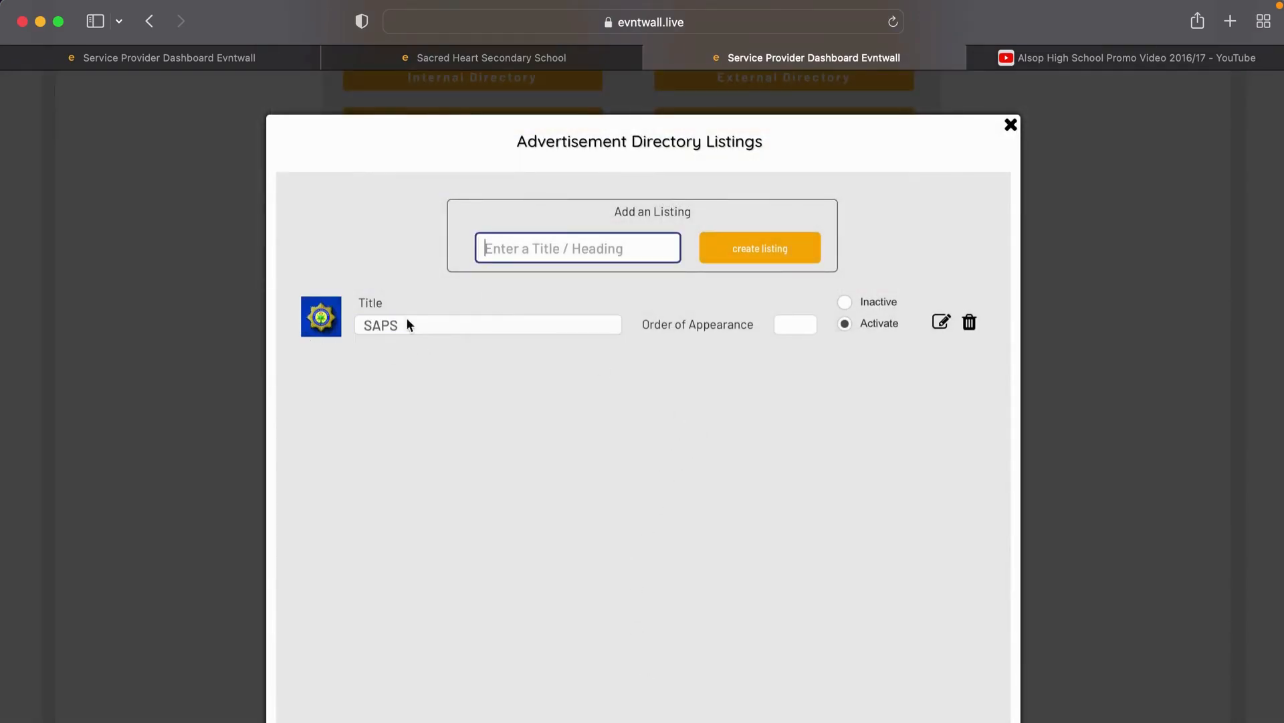
Step: Close the Directory Listings window and go to the Events Calendar section
left_click(1009, 127)
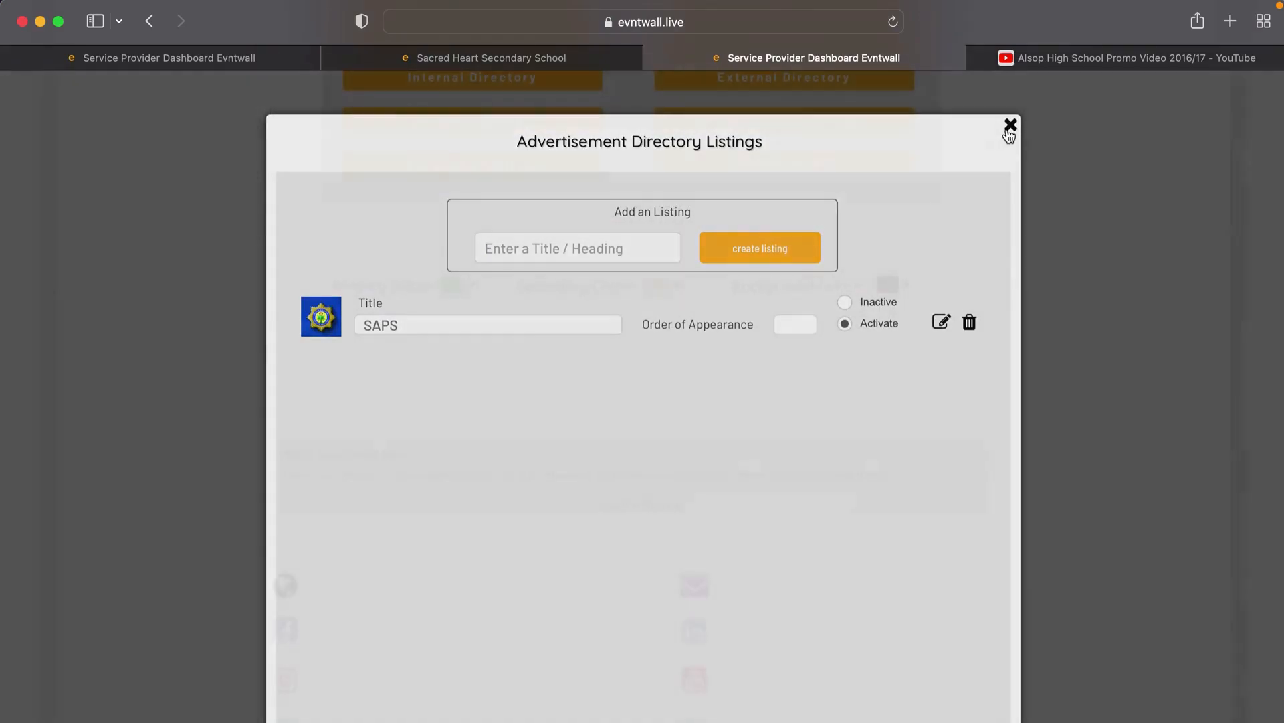
scroll(912, 198, "up", 4)
scroll(911, 196, "up", 2)
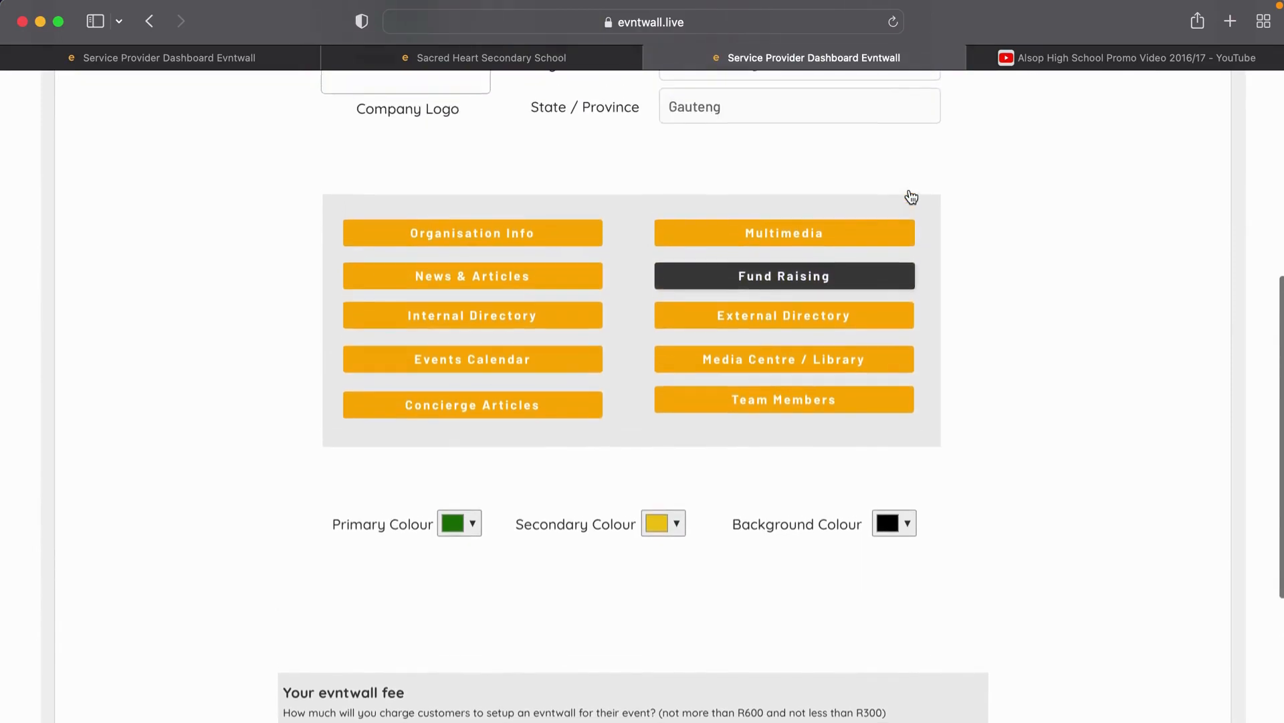
left_click(475, 368)
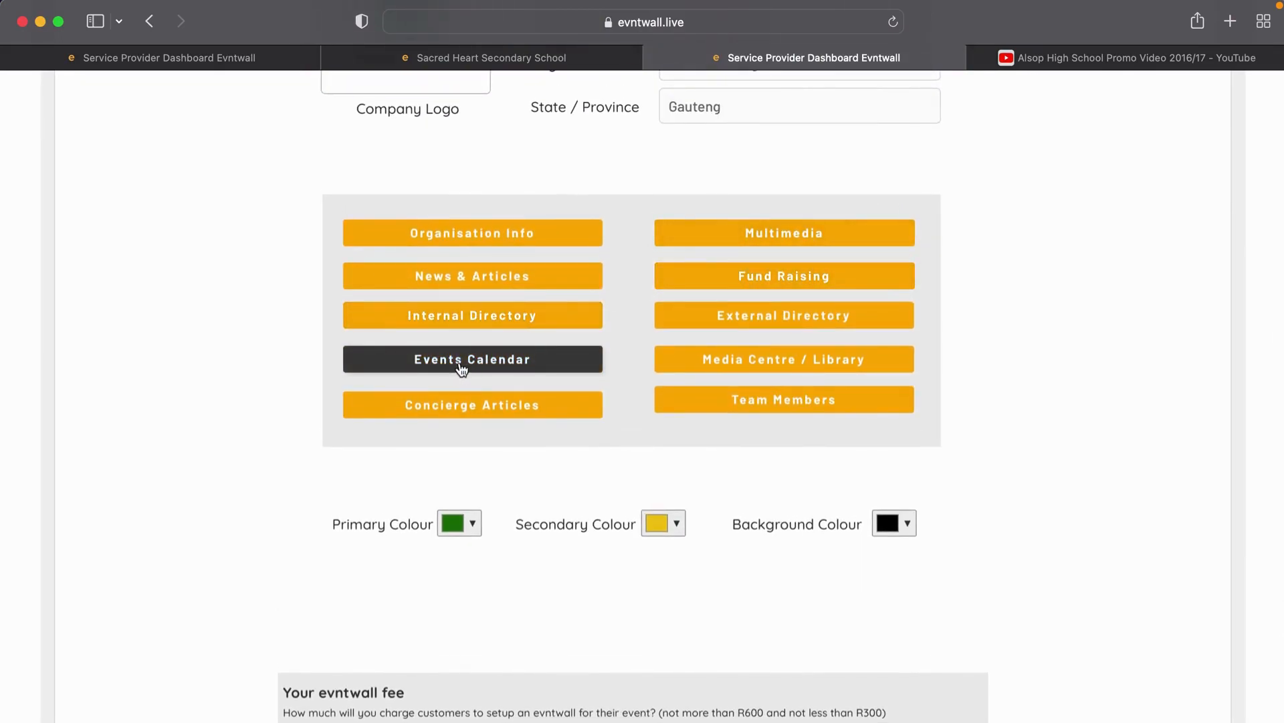
Step: Create a promoted event titled 'Grade 9 Open Day' and open it for editing
left_click(462, 368)
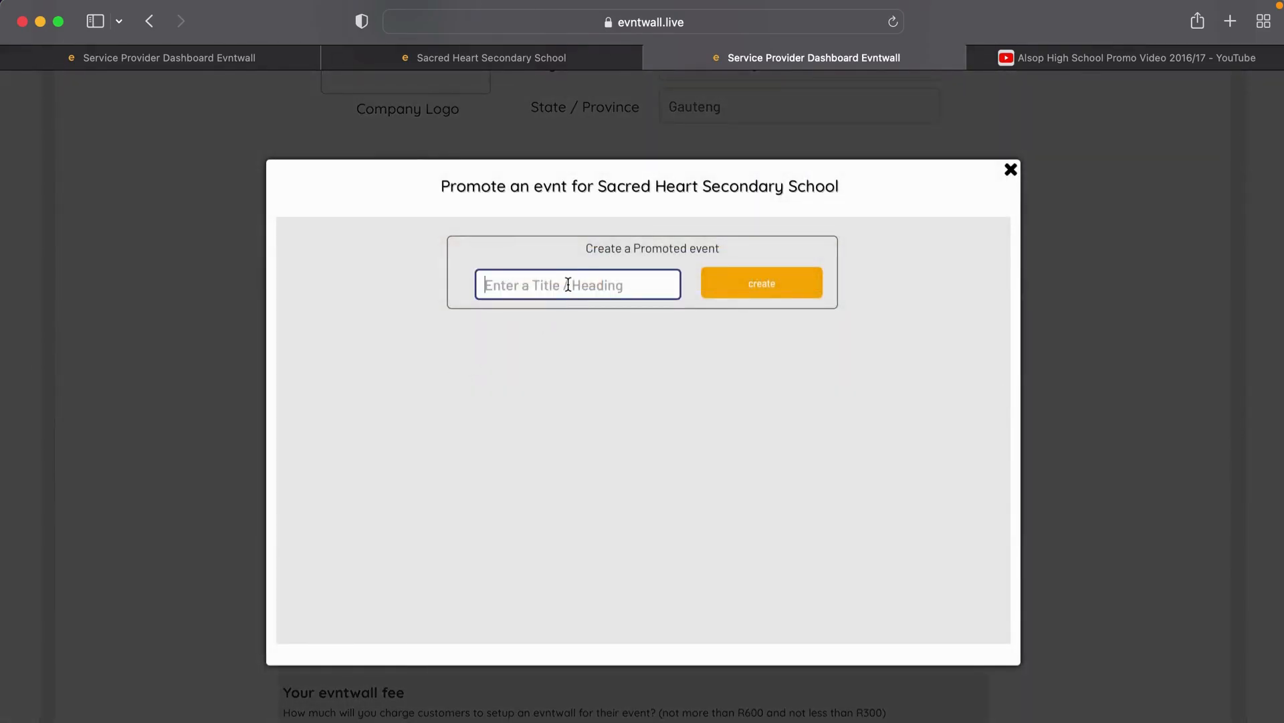
type("Grade 9")
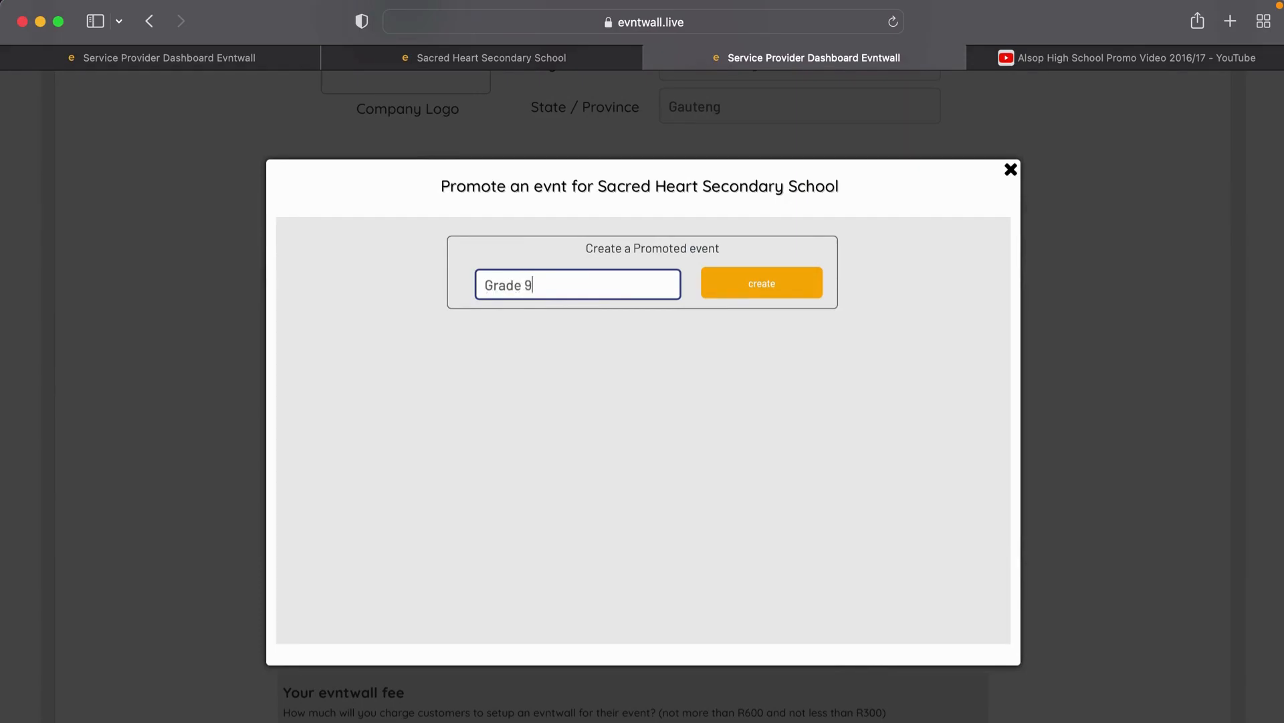
type(" Daps")
key("BackSpace")
key("BackSpace")
key("BackSpace")
key("BackSpace")
type("Open Day")
left_click(726, 294)
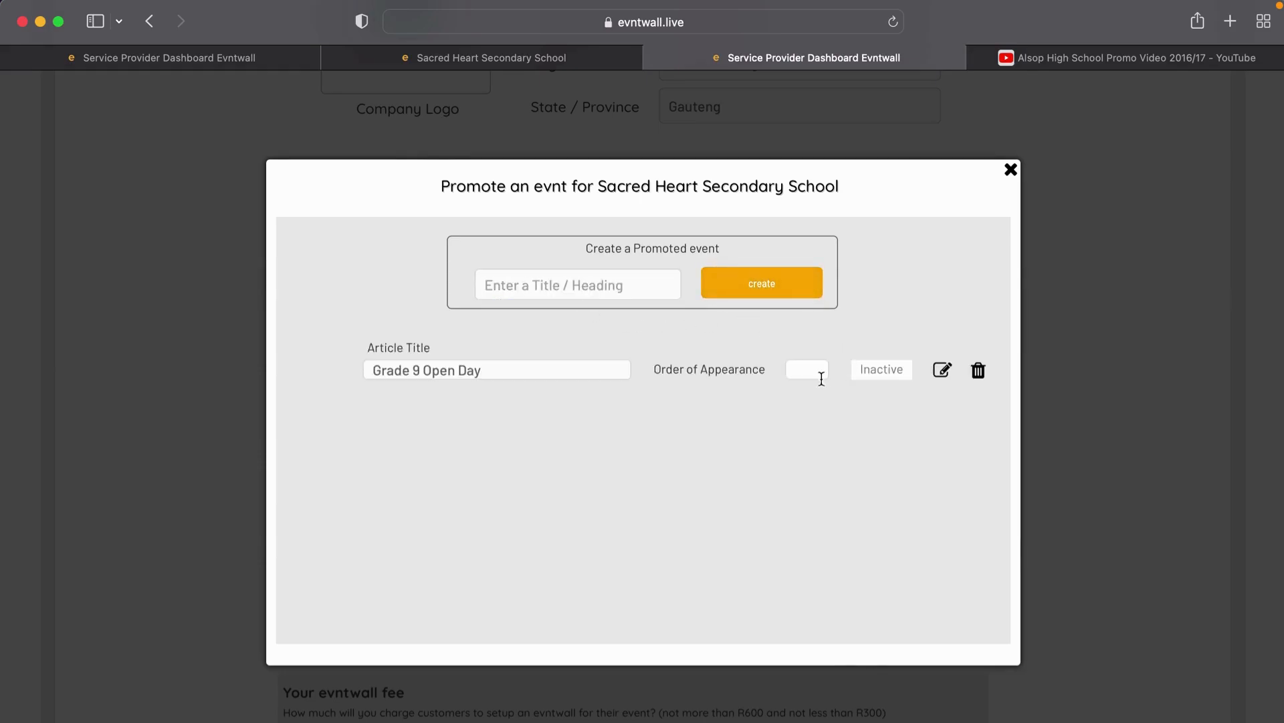
left_click(941, 372)
Step: Upload the classroom photo Article-study004.jpg from the Sacred Heart folder as the event image
left_click(480, 256)
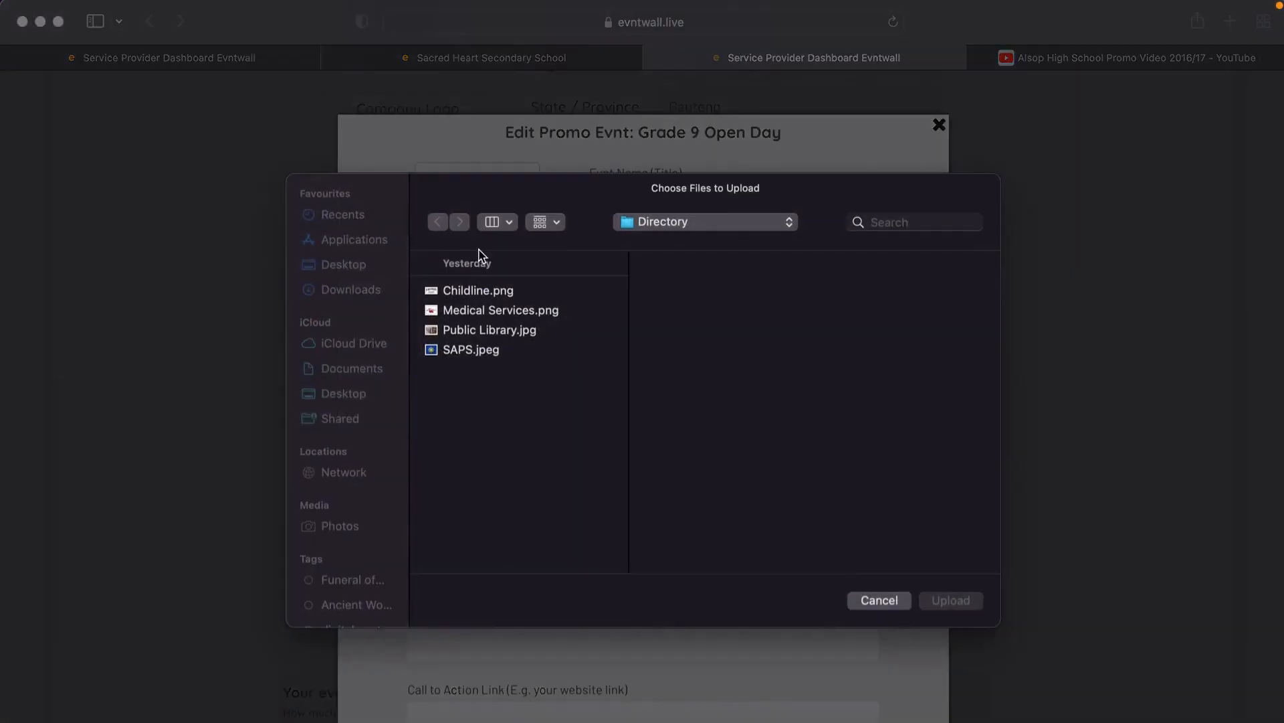
left_click(676, 222)
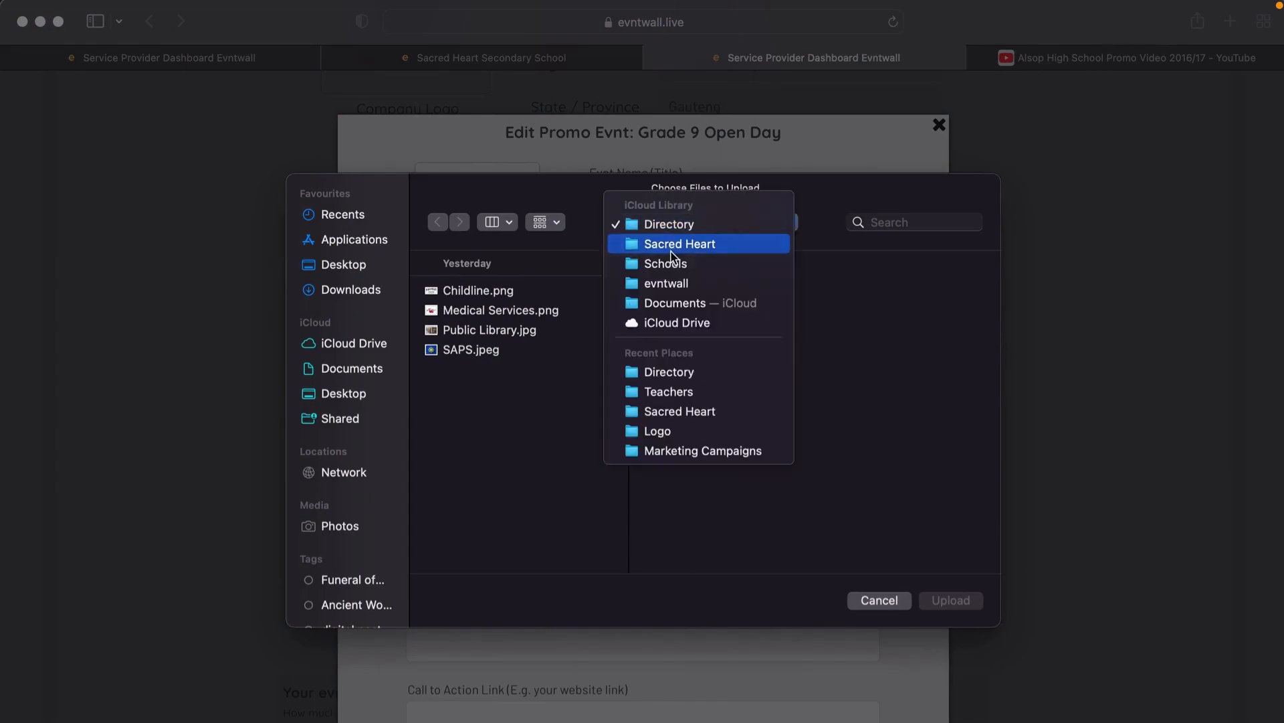
left_click(671, 248)
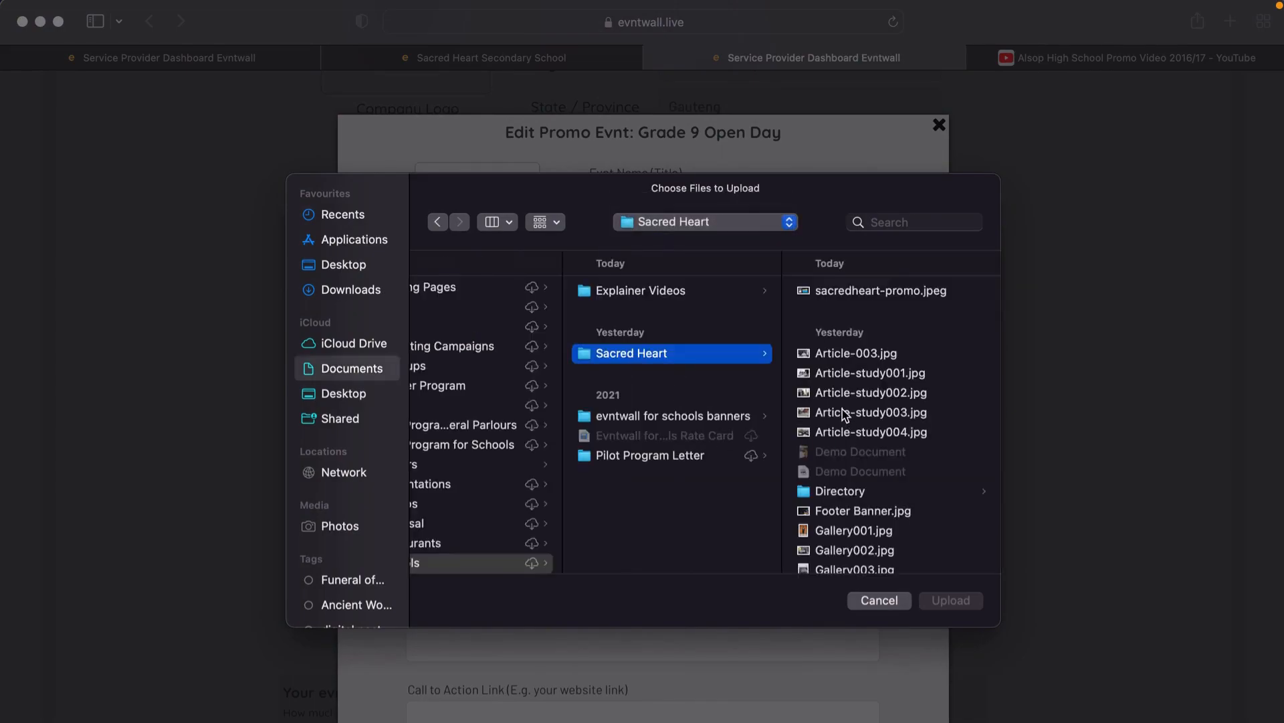
left_click(843, 410)
key("Down")
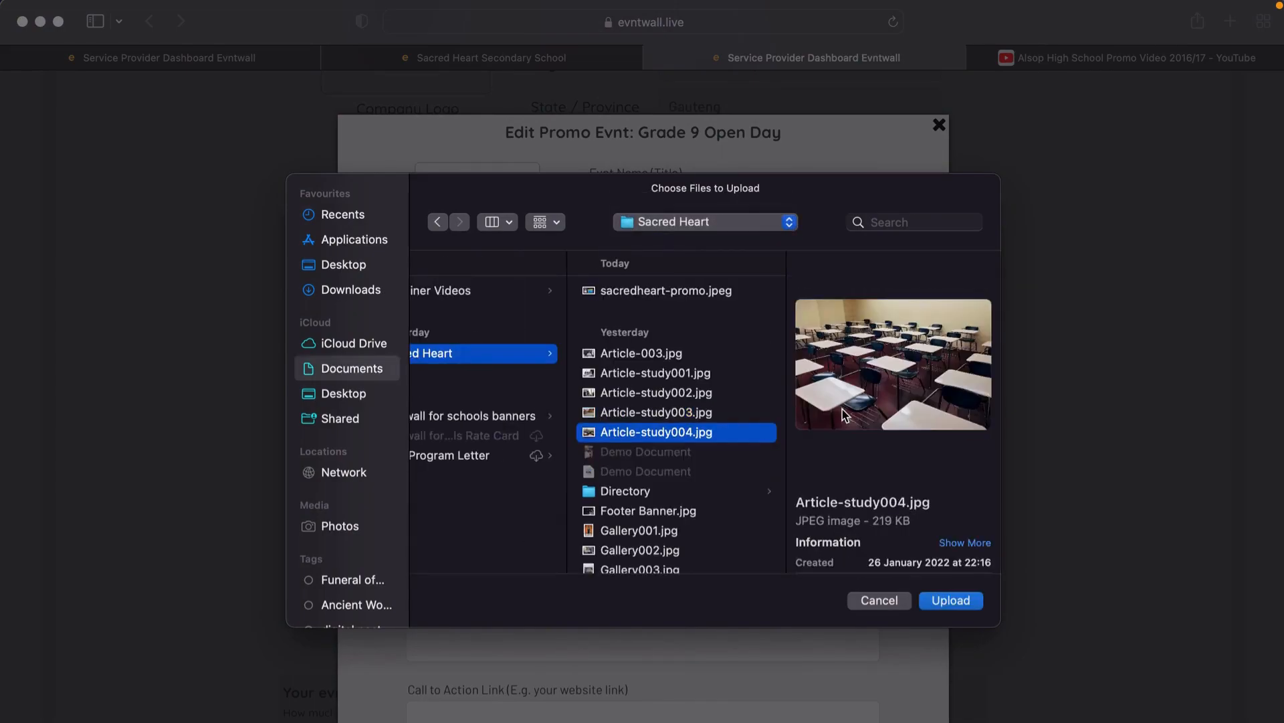
left_click(950, 600)
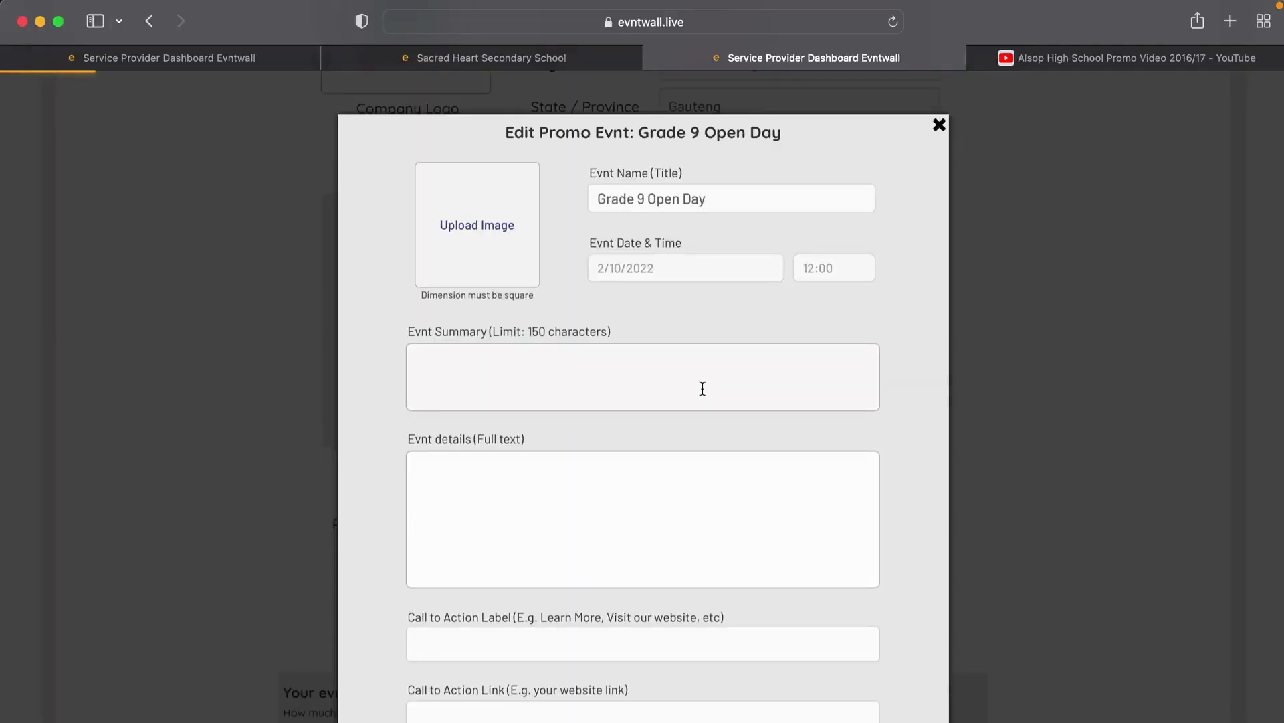
Step: Set the event date to 9 April 2022 at 9:00
left_click(662, 281)
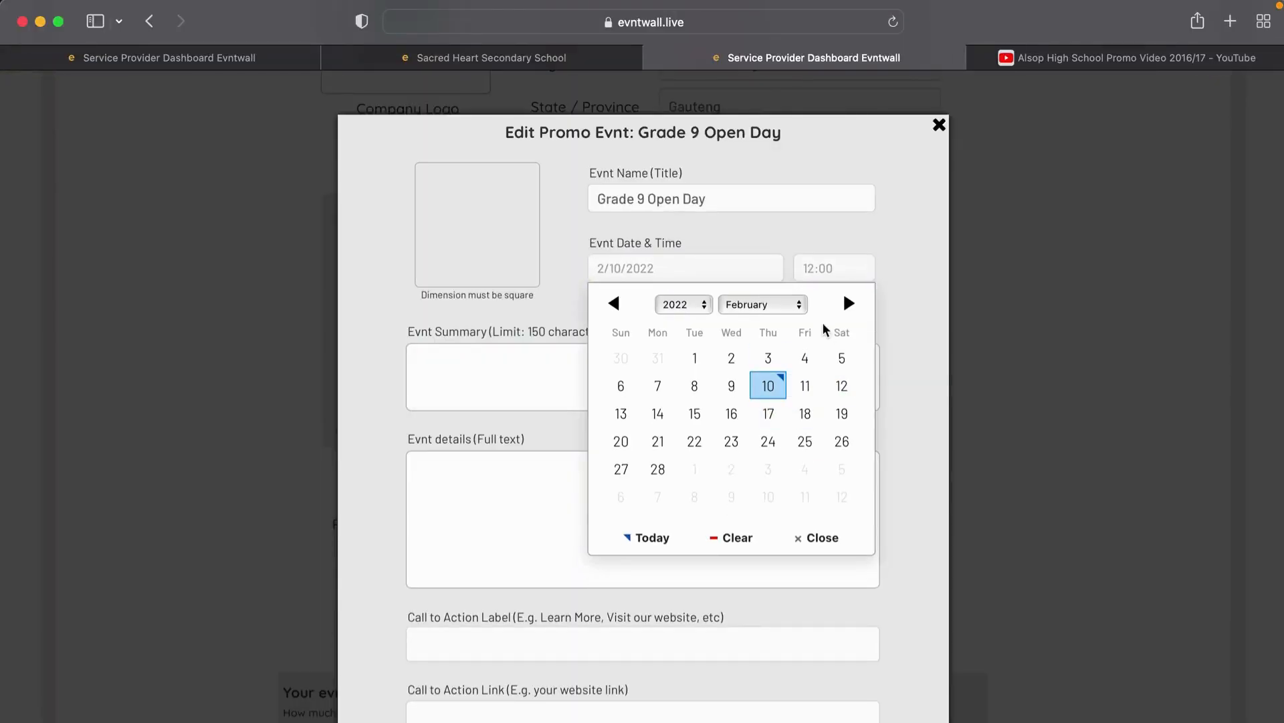
left_click(763, 305)
left_click(759, 338)
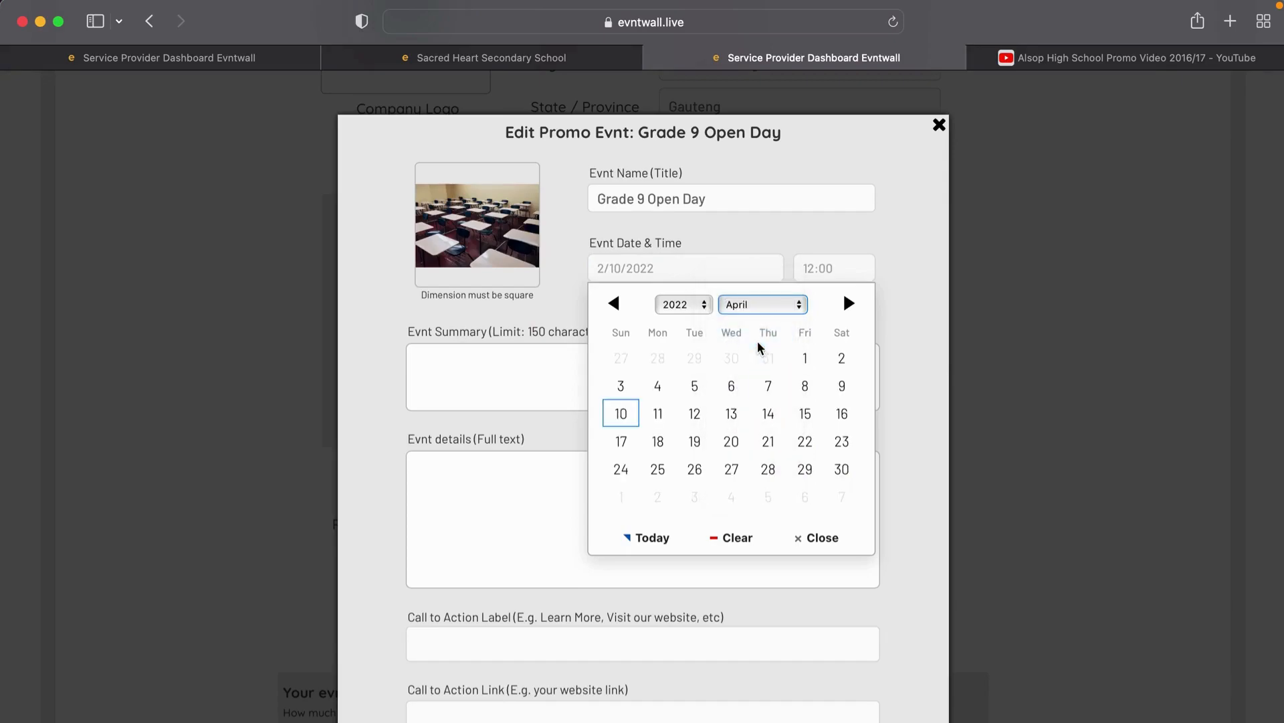
left_click(840, 387)
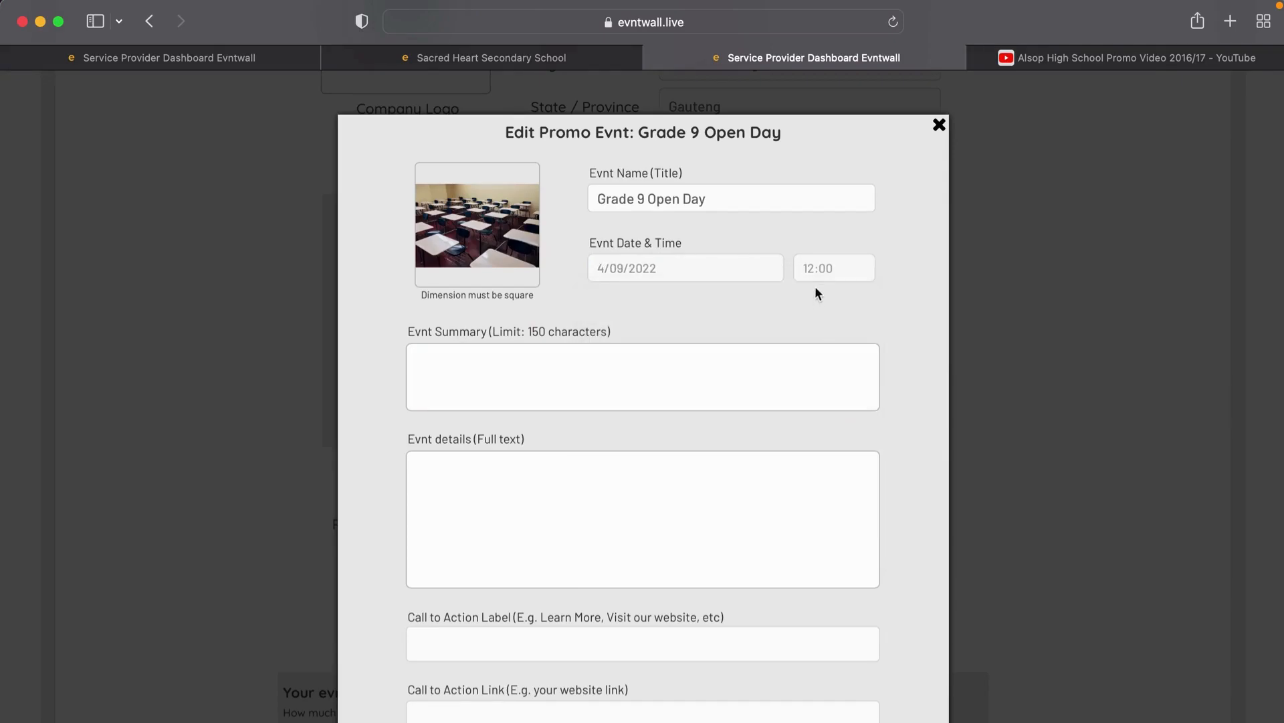
left_click(821, 267)
scroll(746, 365, "up", 5)
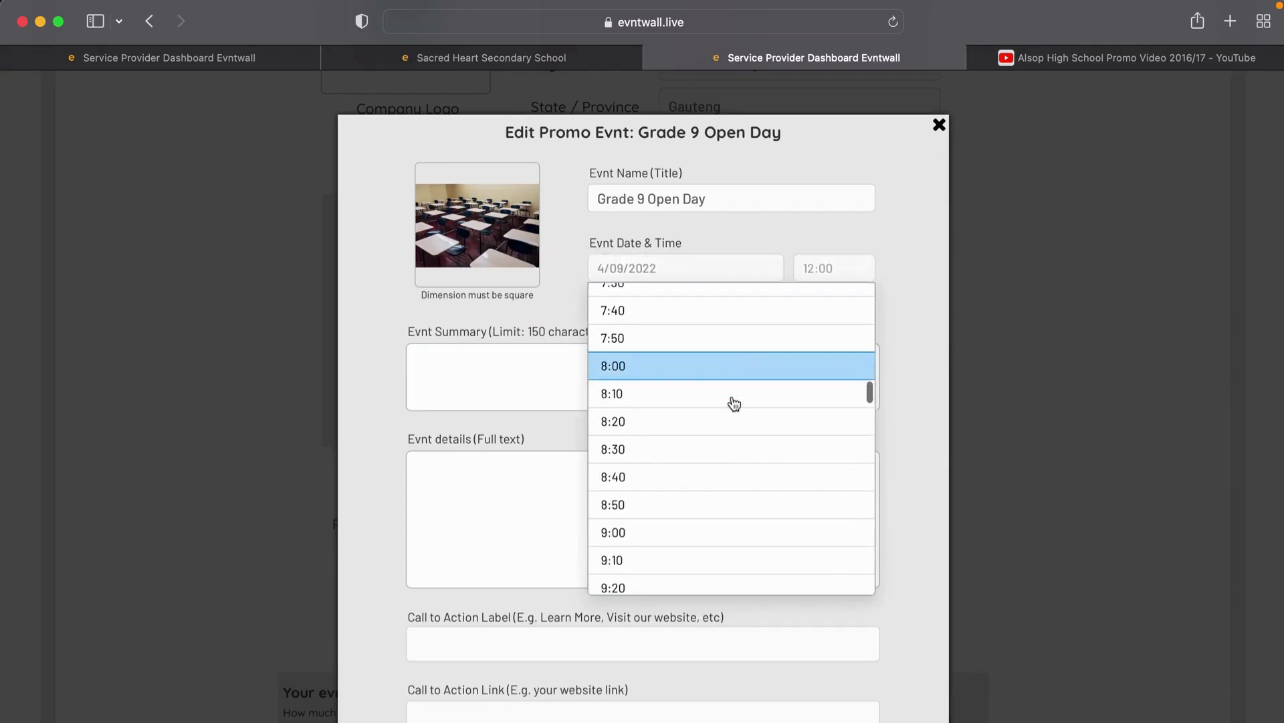
left_click(714, 533)
Step: Write summary 'Open day for all grade 9's and their parents' and the full event details
left_click(608, 366)
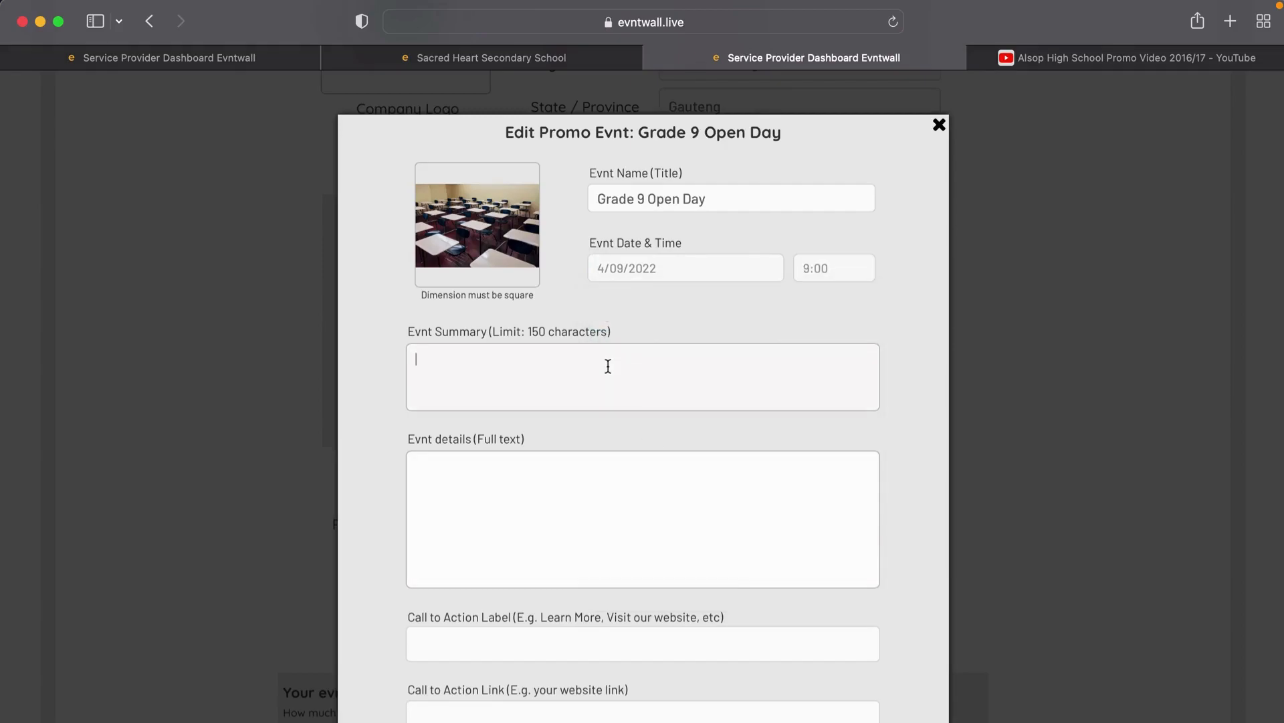
type("open")
key("BackSpace")
key("BackSpace")
key("BackSpace")
key("BackSpace")
type("Open day for all grade ")
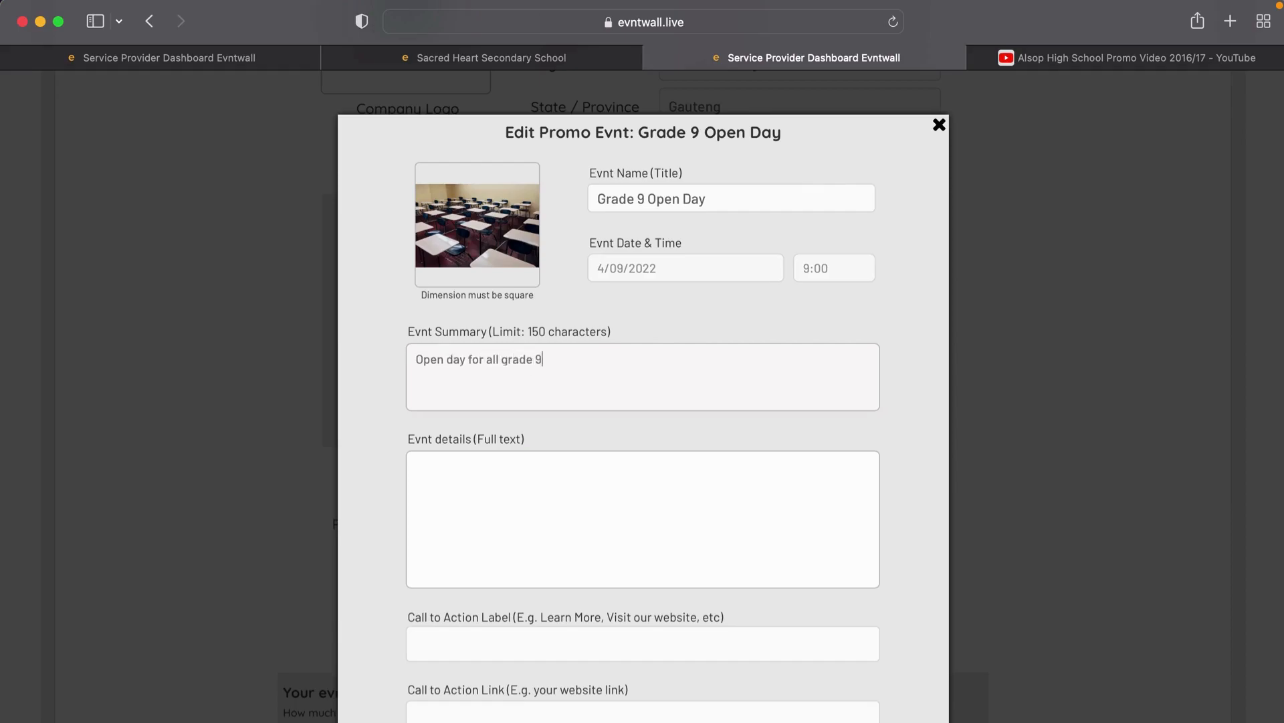
type("9's and their pare")
type("nts")
type("Please")
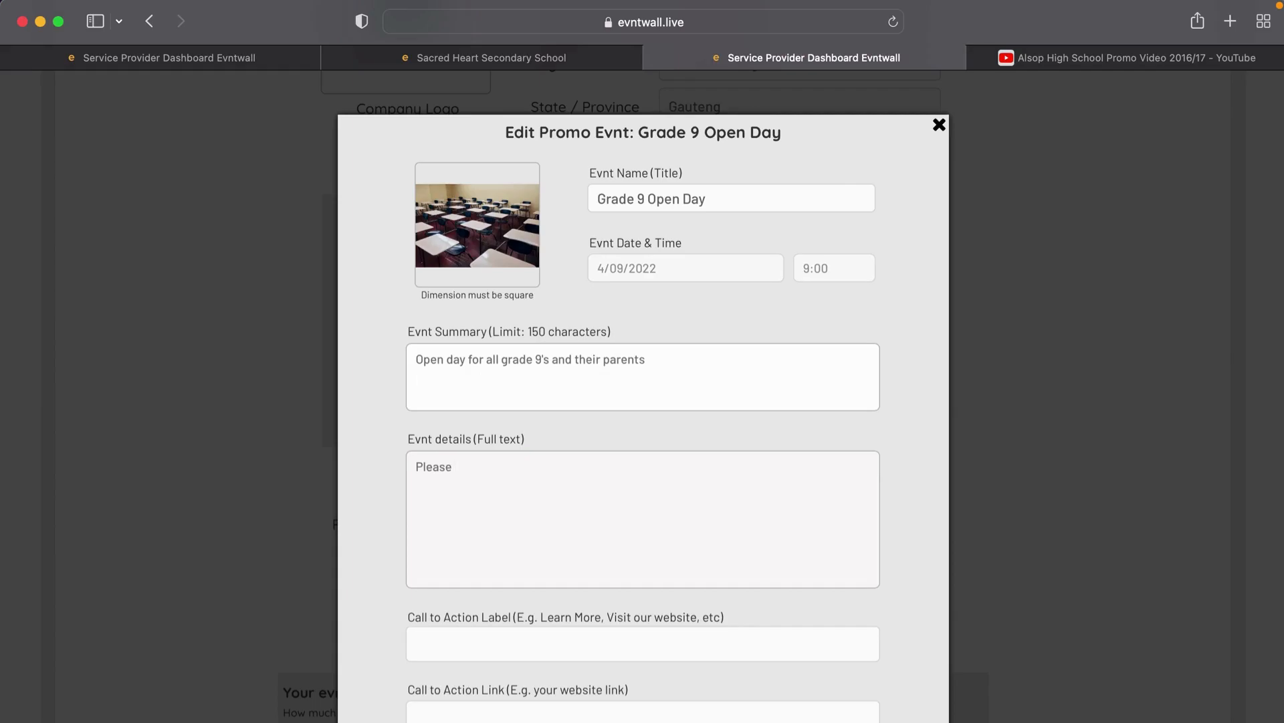
type(" visit our open day where grade 9")
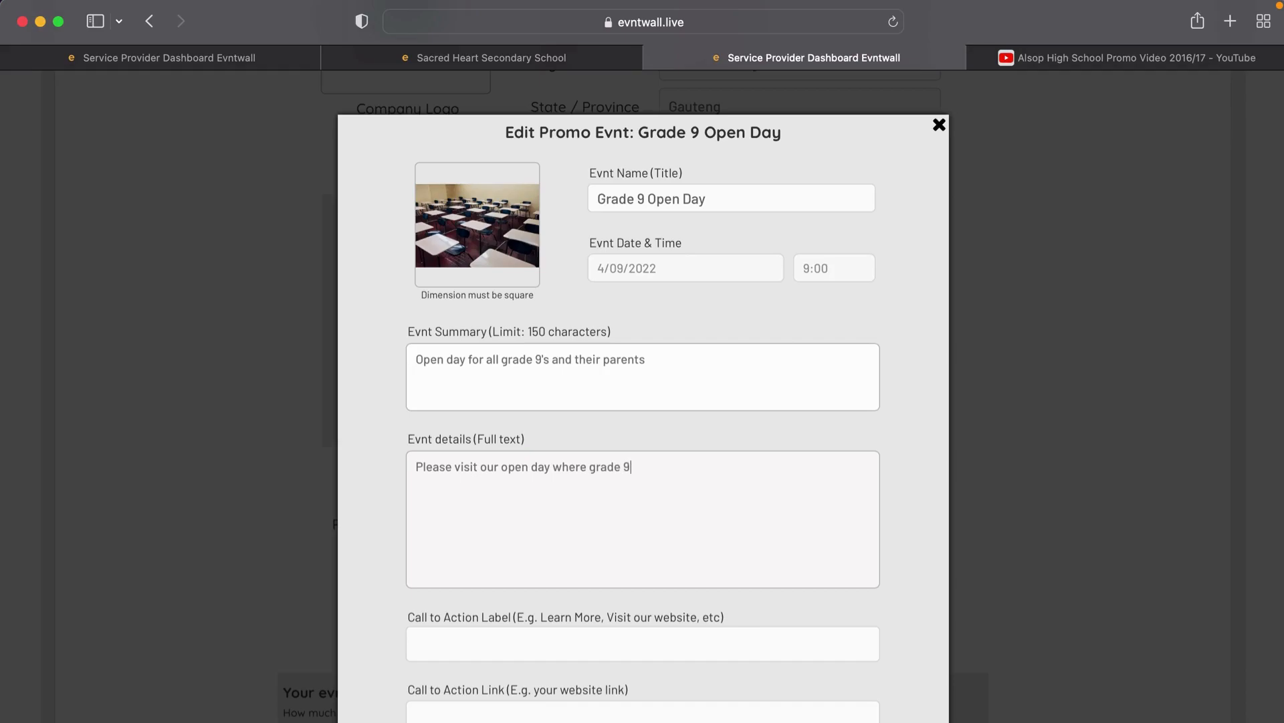
type("'s will have a lot to learn.")
scroll(548, 645, "down", 5)
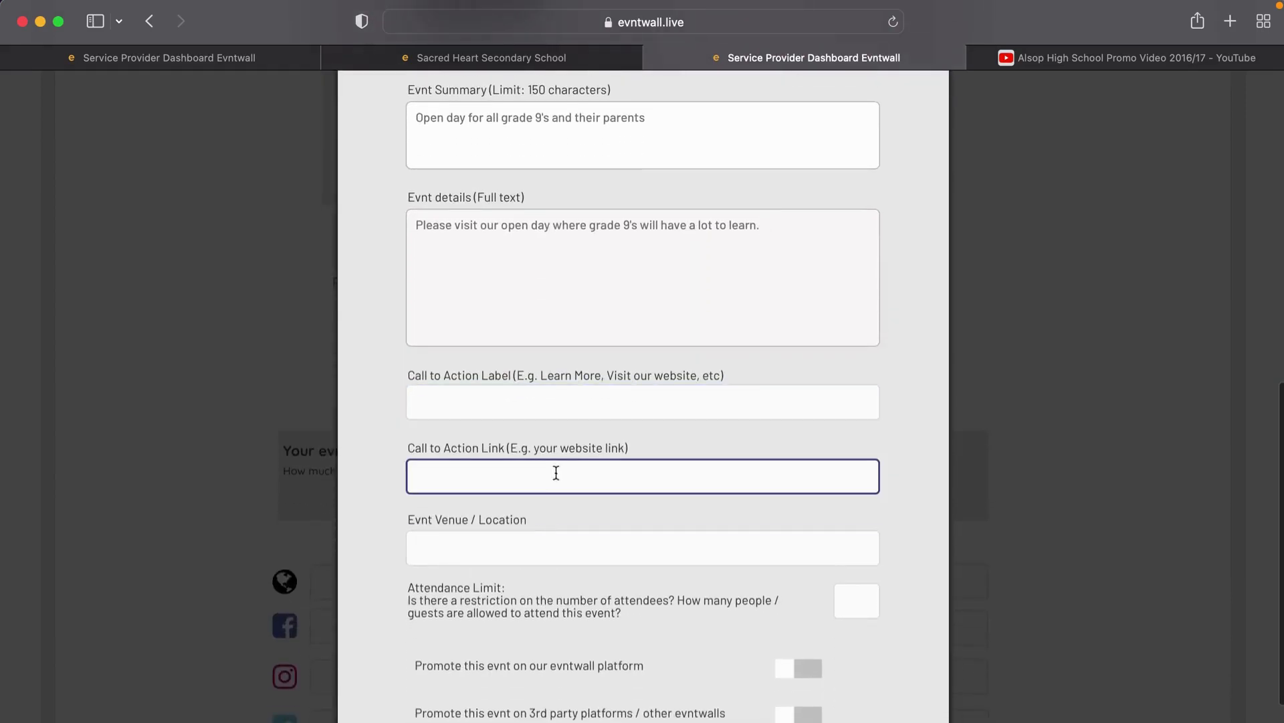
Step: Set call to action 'Register to Attend' with a mailto link, venue School Hall, and 300-guest limit
left_click(570, 409)
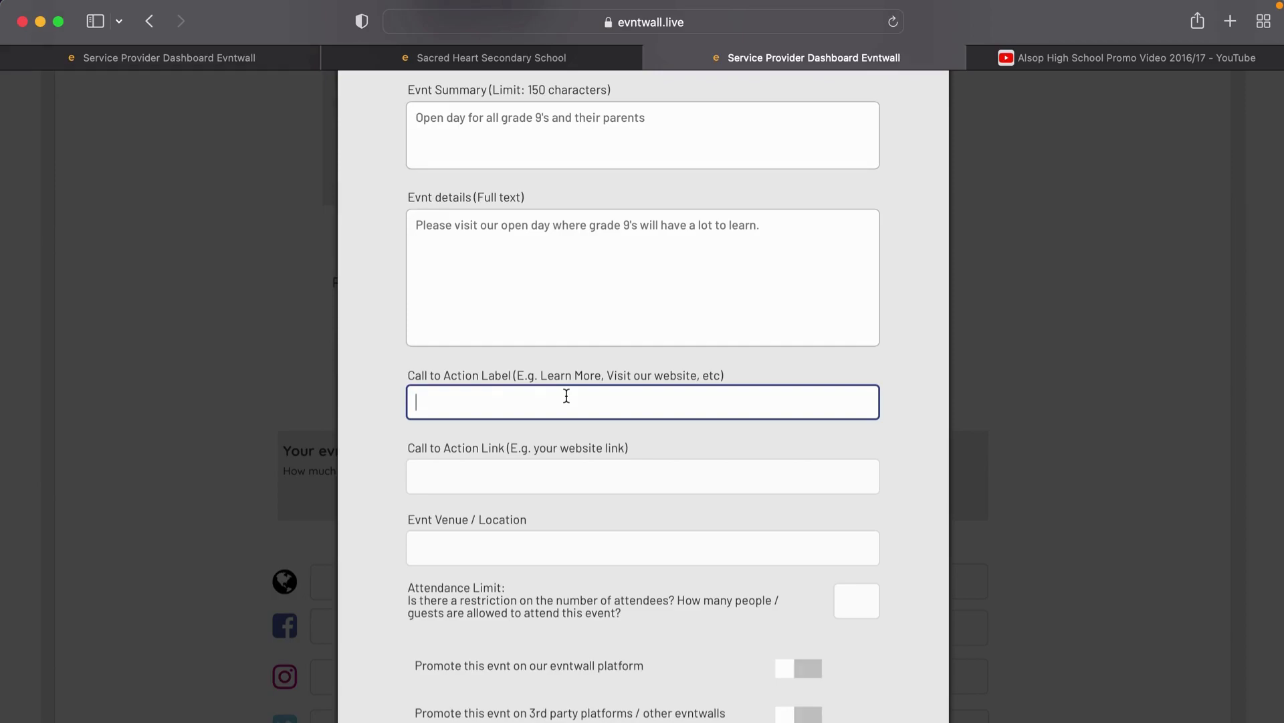
type("Register to Attend")
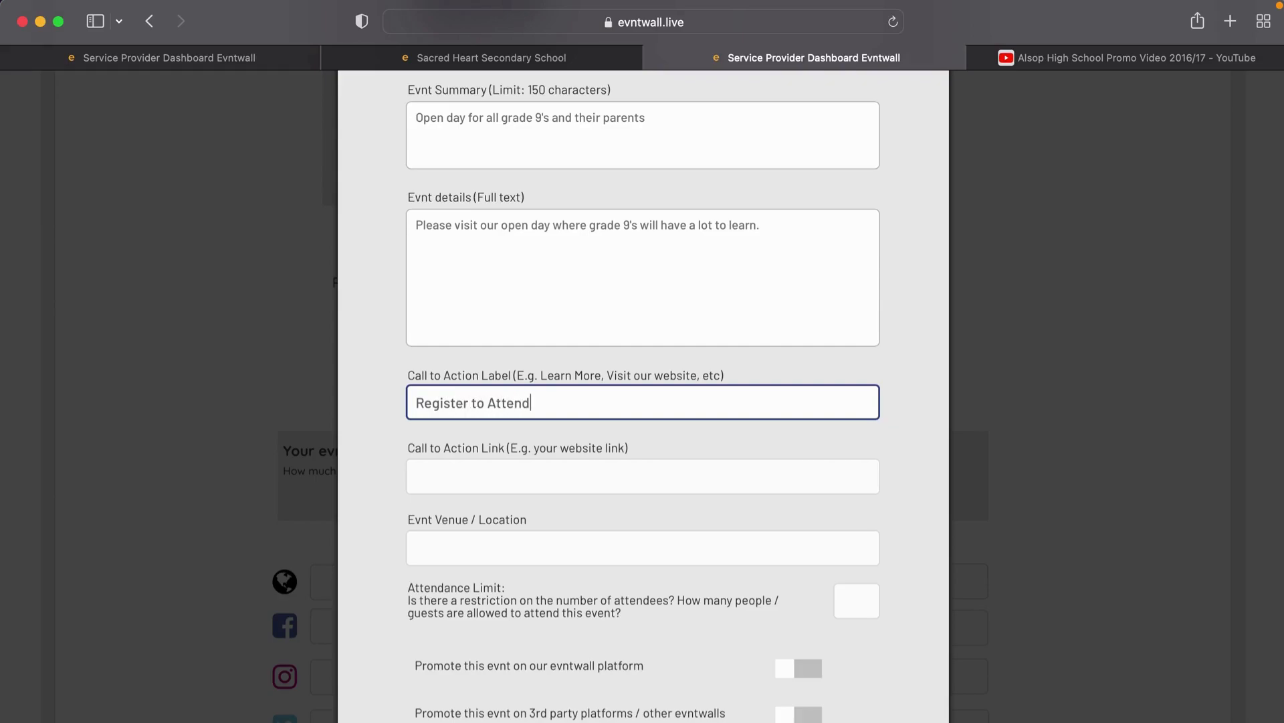
left_click(563, 467)
type("ww")
key("BackSpace")
key("BackSpace")
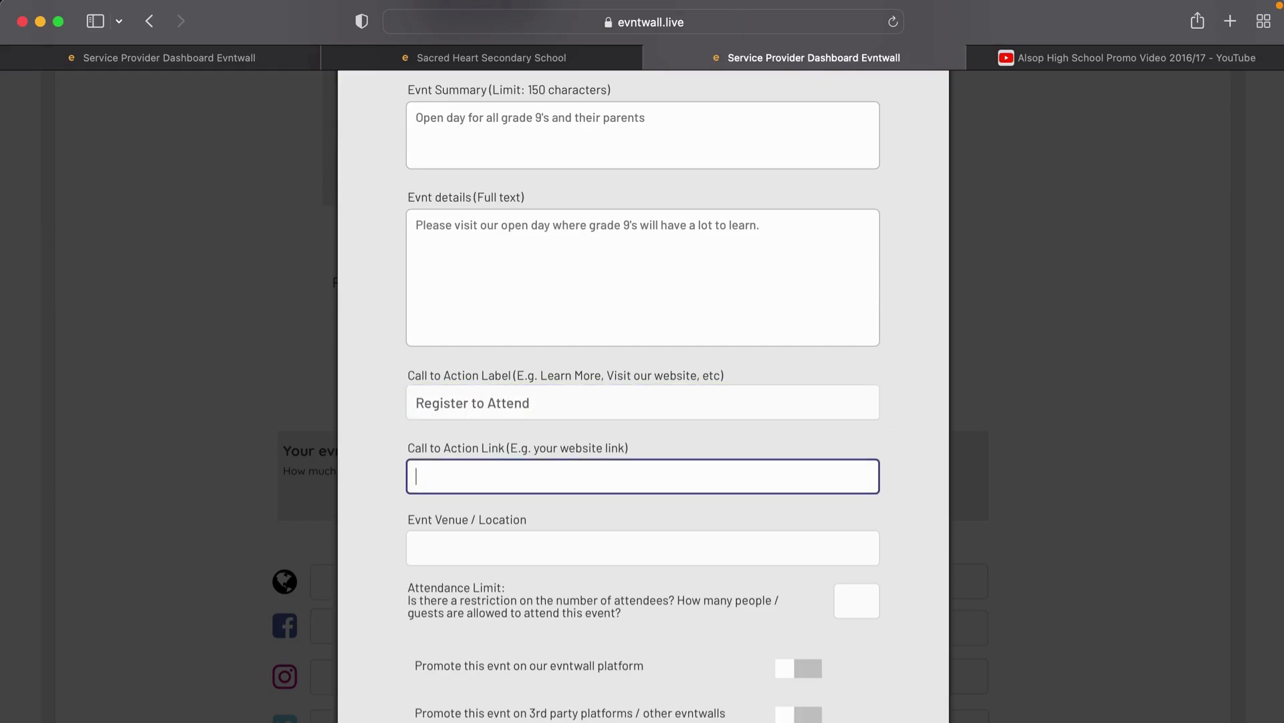
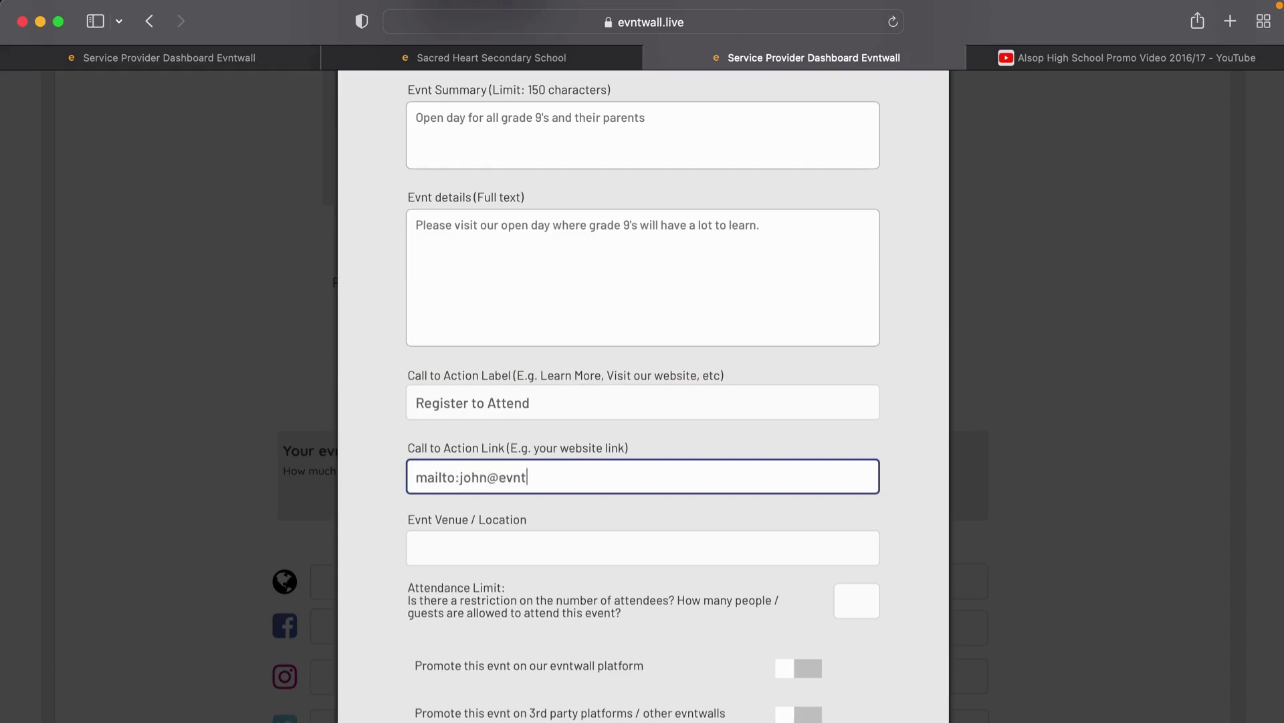
left_click(518, 553)
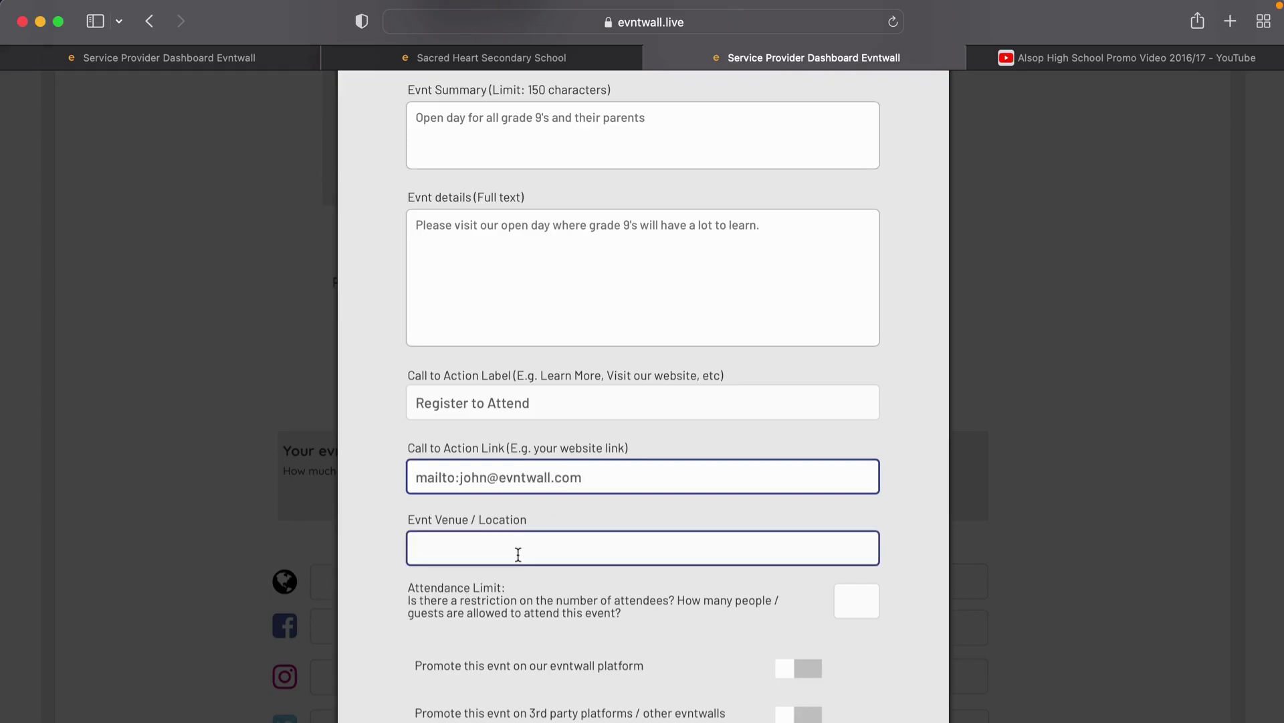
type("sch")
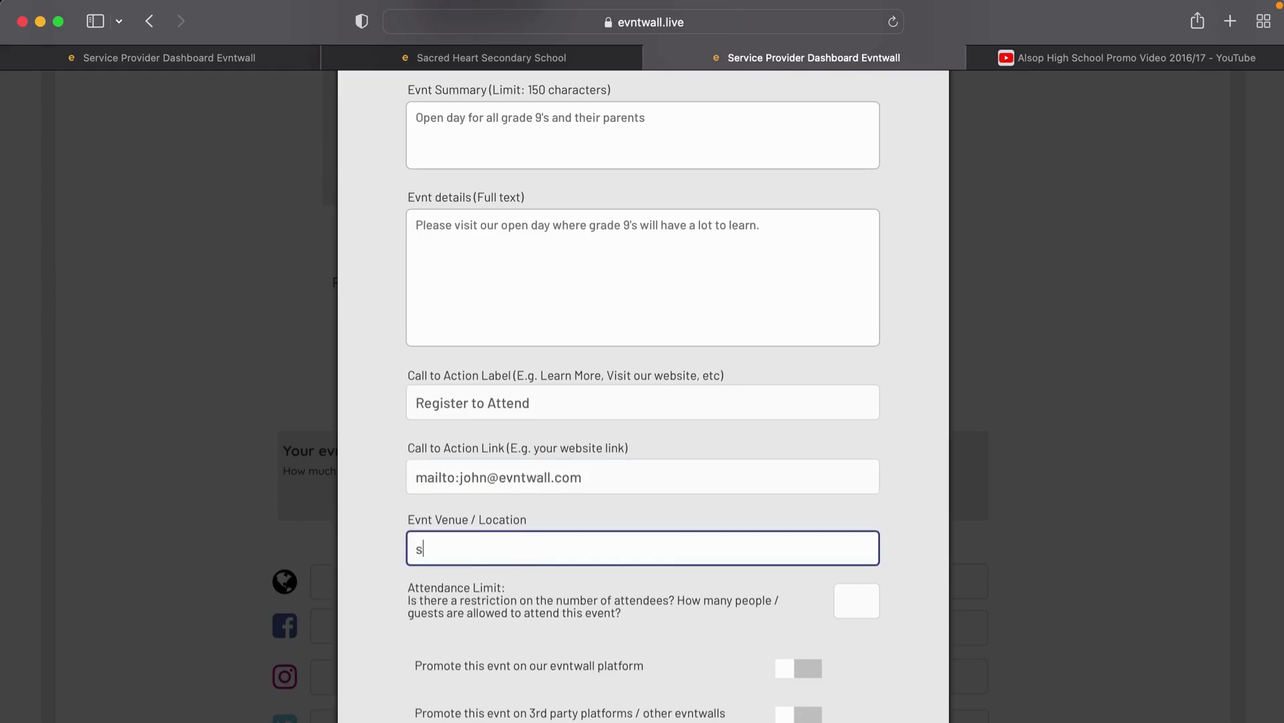
key("BackSpace")
key("BackSpace")
key("BackSpace")
type("School Hal")
left_click(855, 601)
type("300")
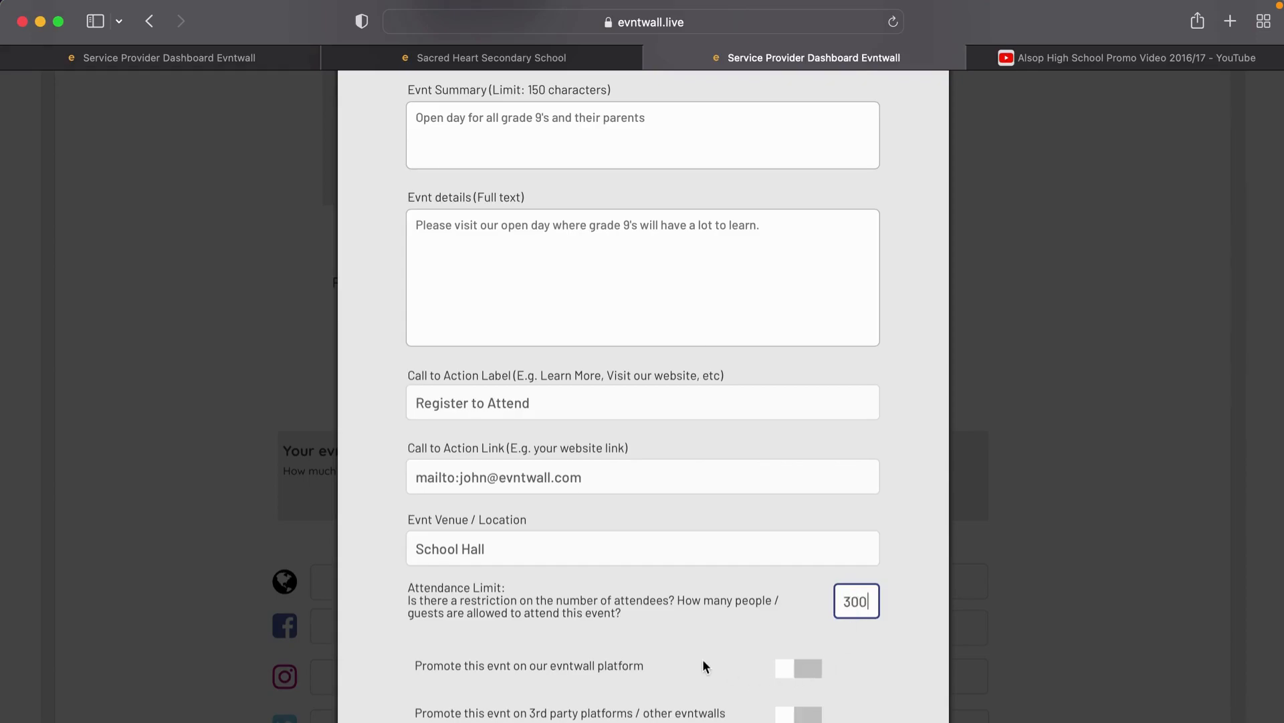
Step: Turn on promotion on the evntwall platform, save the event, and close the promoted events list
scroll(703, 660, "down", 3)
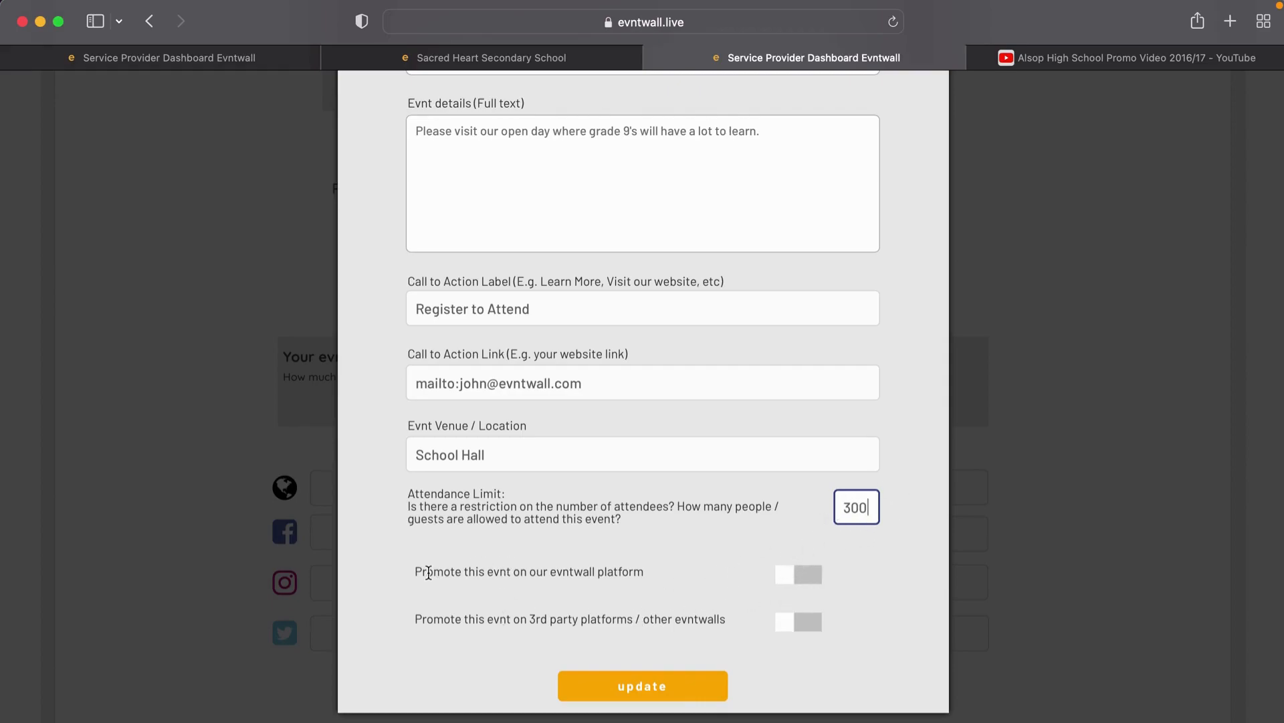
left_click(806, 574)
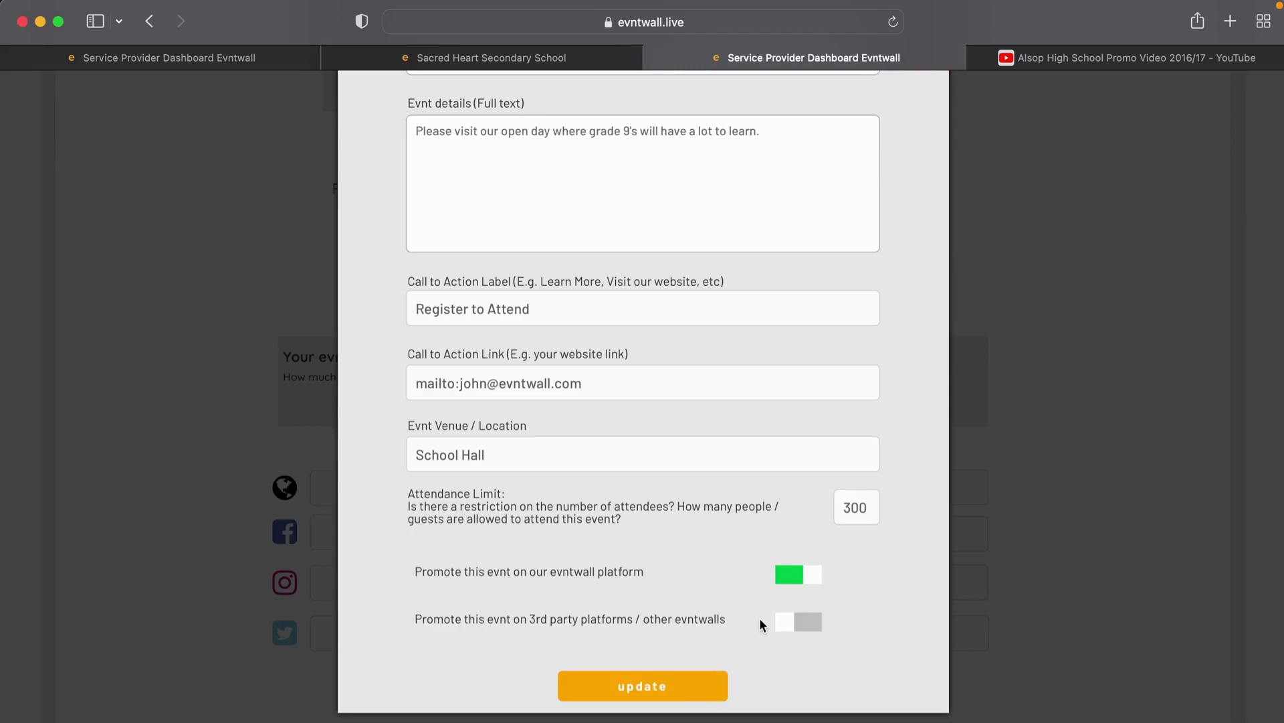
scroll(677, 641, "down", 3)
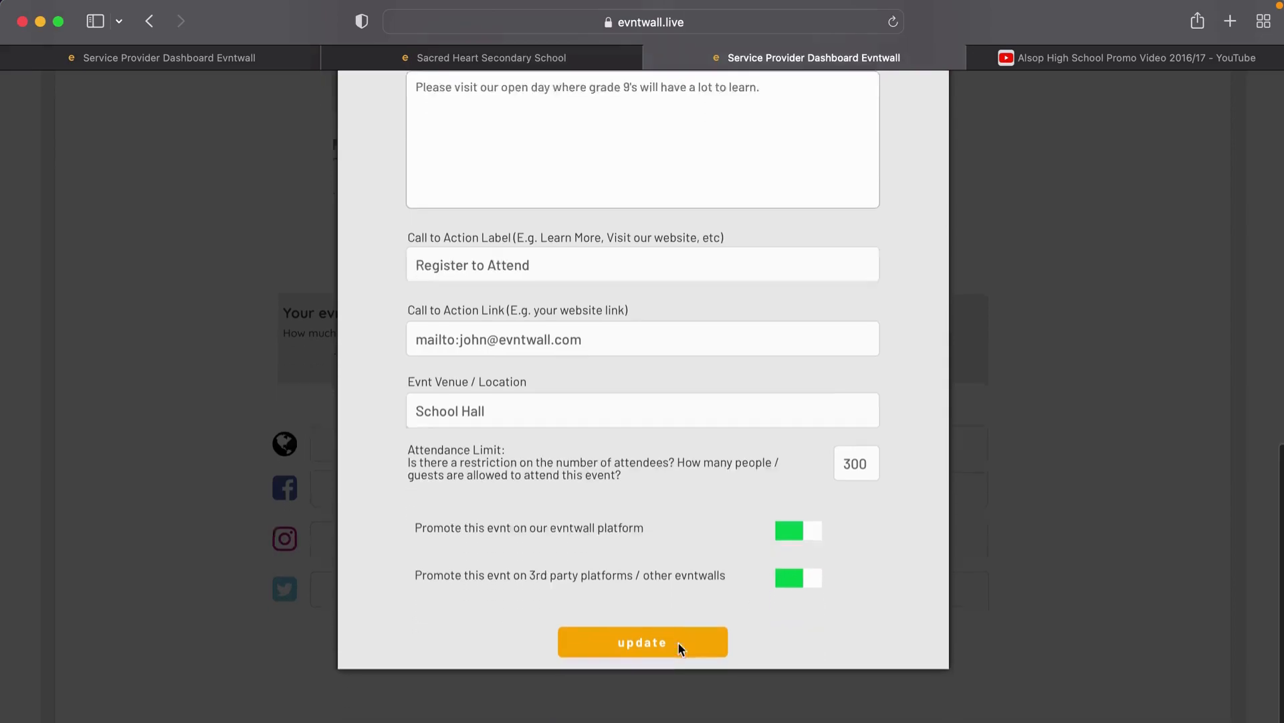
left_click(669, 605)
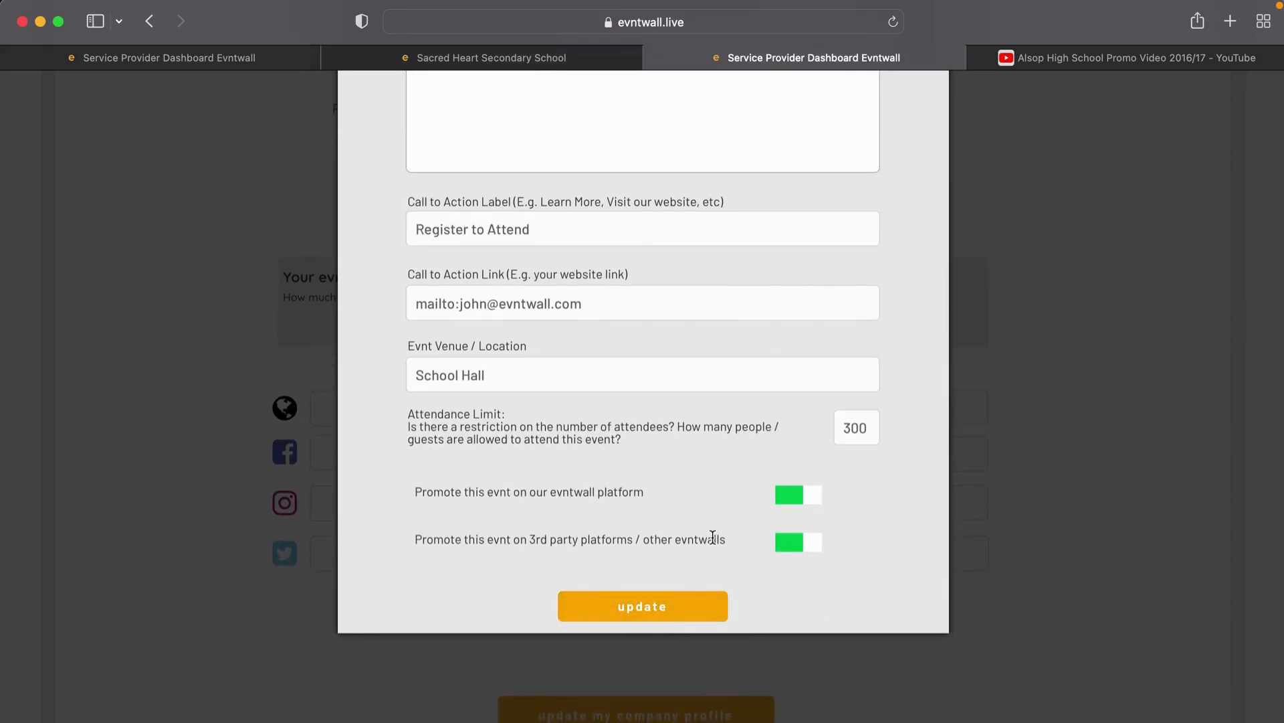
left_click(659, 606)
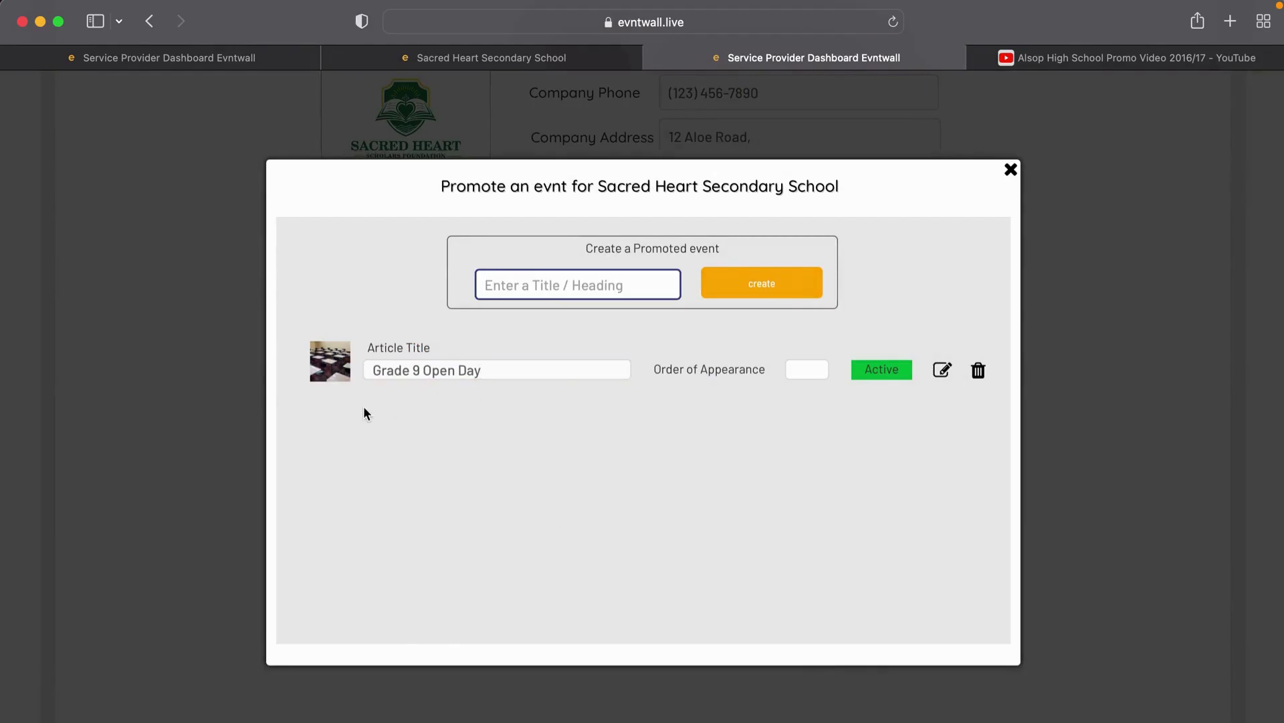
left_click(1011, 170)
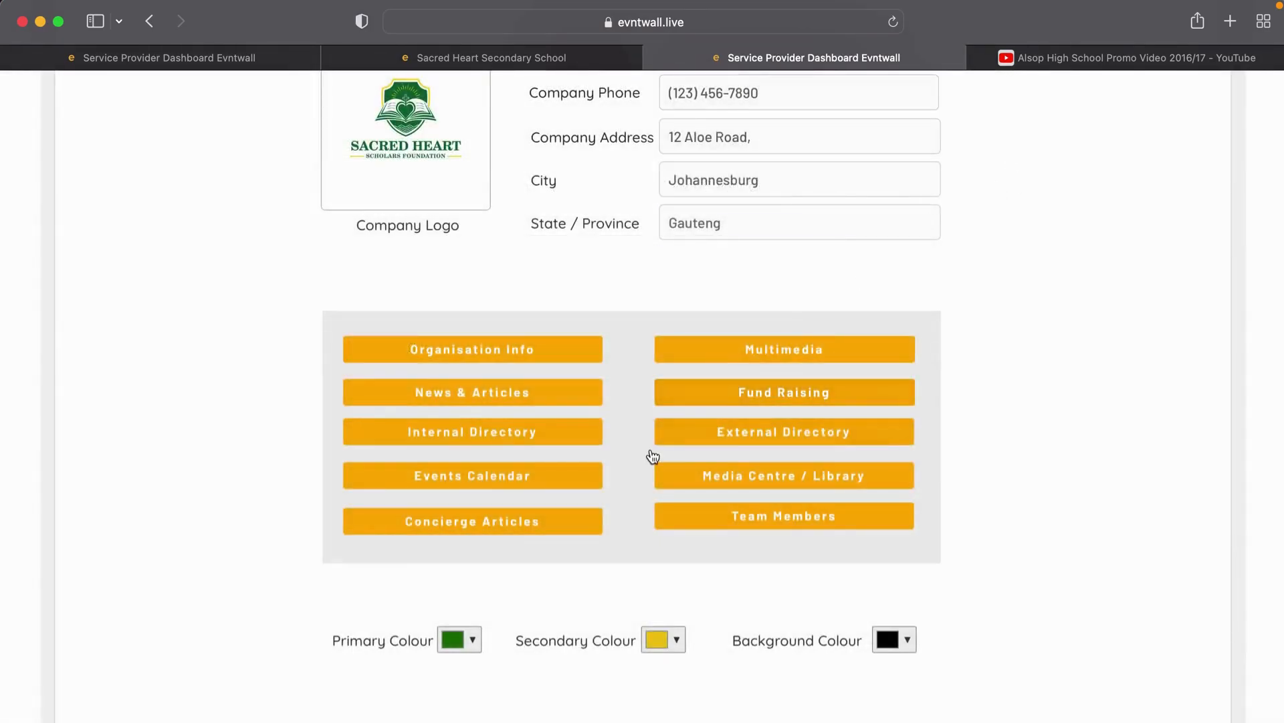
scroll(651, 444, "down", 2)
scroll(653, 456, "down", 1)
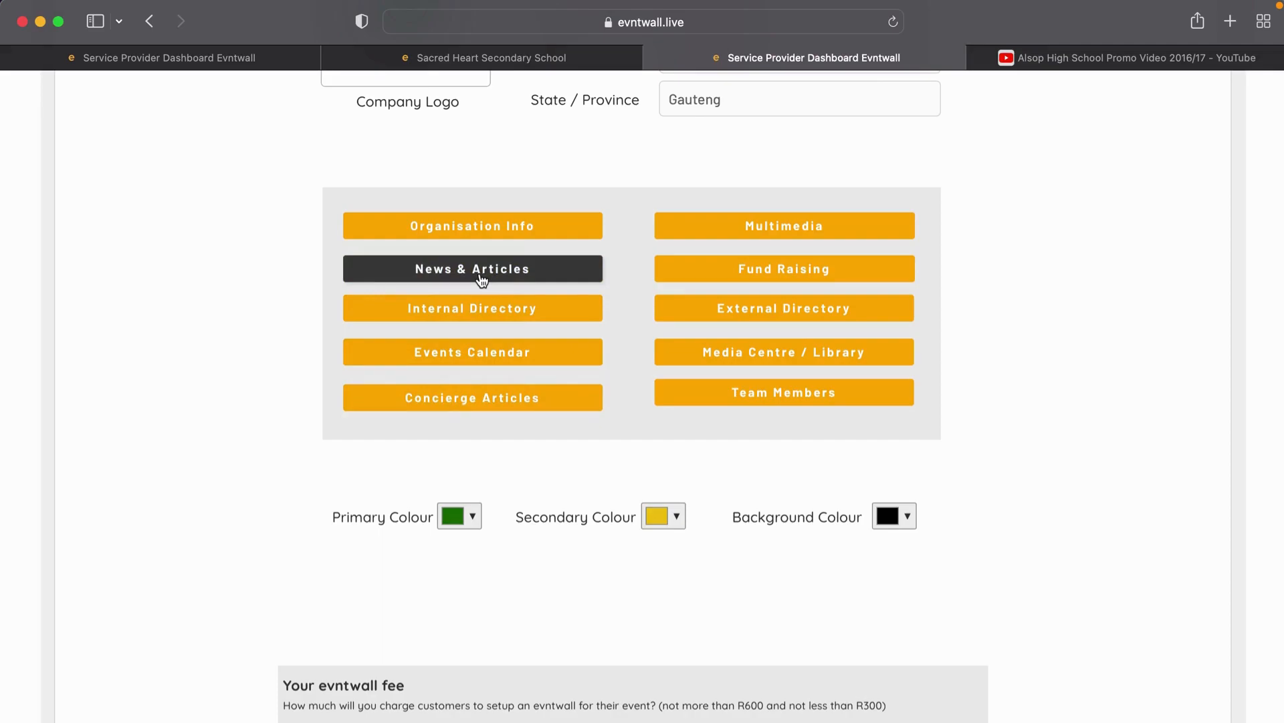
scroll(482, 281, "up", 1)
scroll(483, 280, "down", 1)
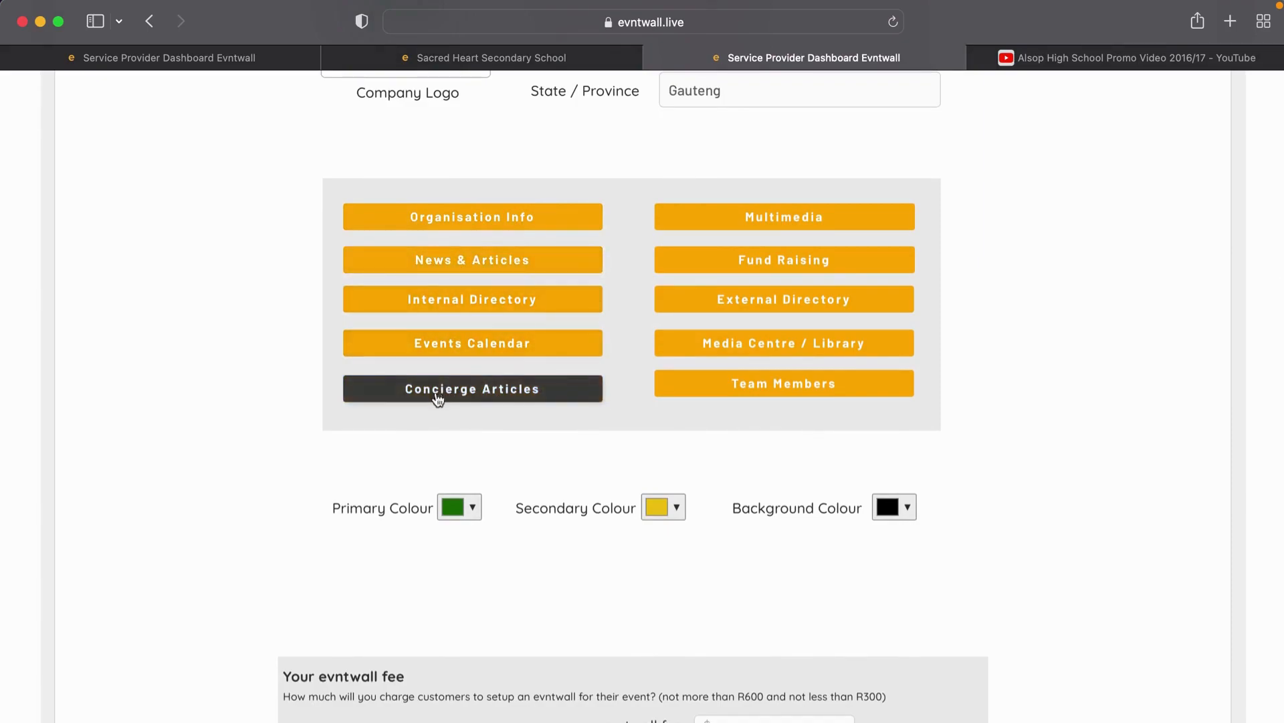
left_click(473, 394)
Step: Create a concierge article titled 'Notice' and open it for editing
left_click(523, 292)
type("NNotice")
key("Left")
key("BackSpace")
left_click(774, 292)
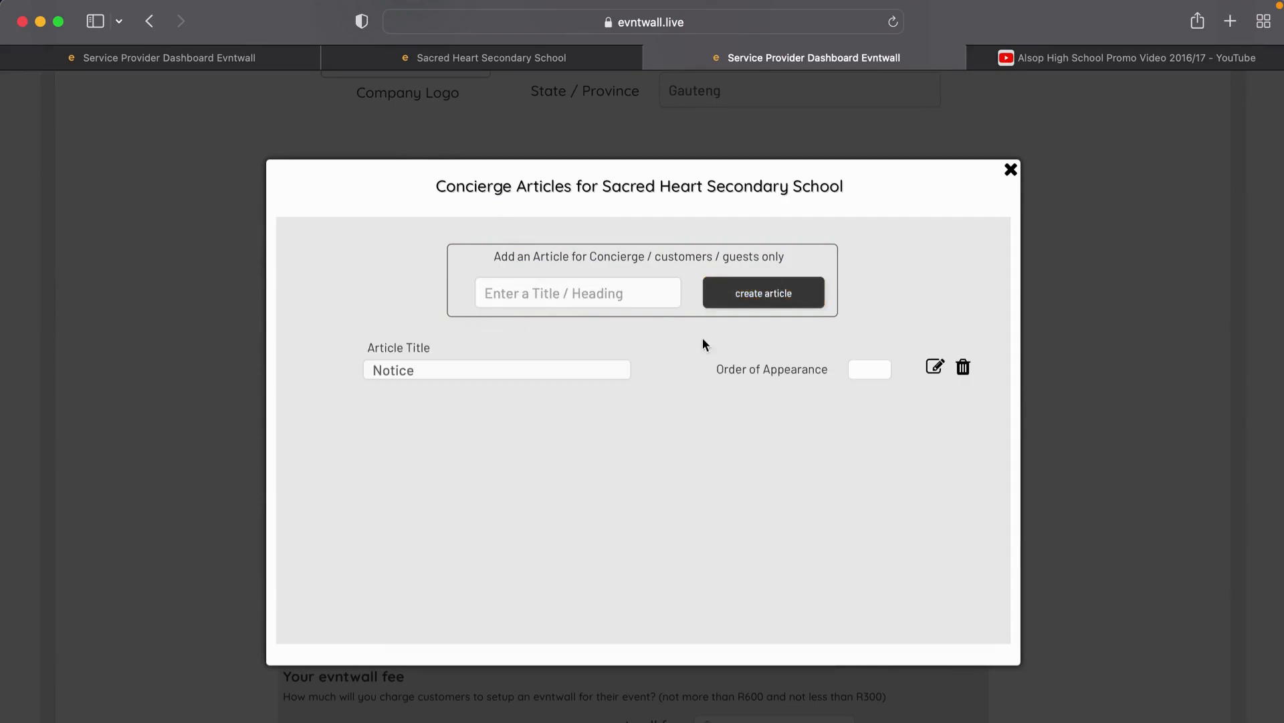
left_click(935, 369)
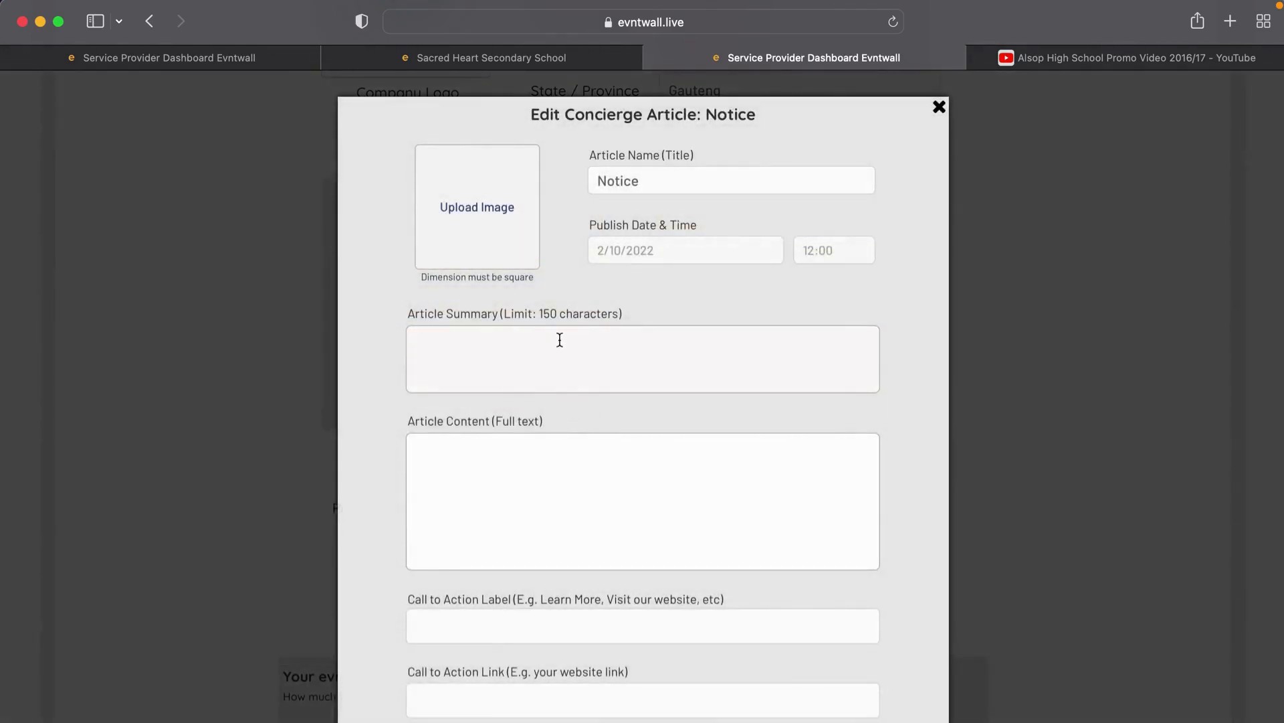
Step: Set Header Banner.jpeg as the Notice article's image
left_click(490, 244)
scroll(522, 508, "down", 5)
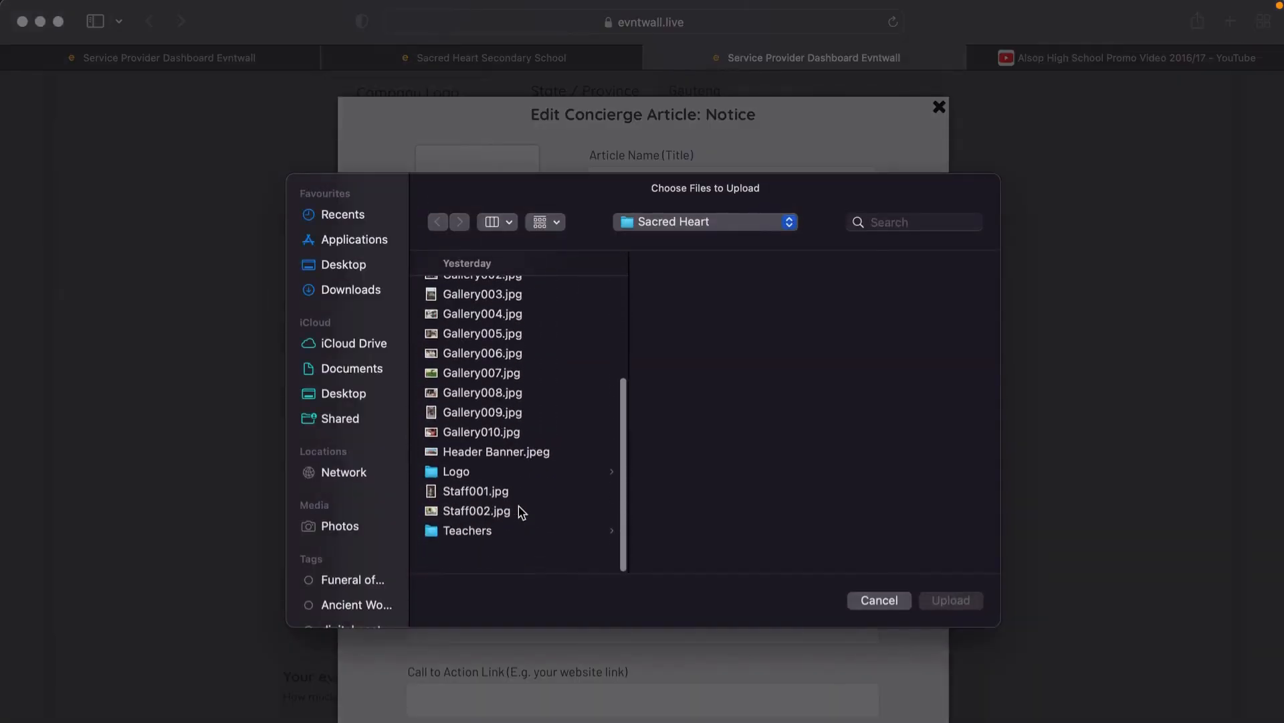
left_click(484, 477)
double_click(485, 477)
Step: Enter summary 'Notice to all guests' and content about wearing masks and the free wifi login
left_click(510, 350)
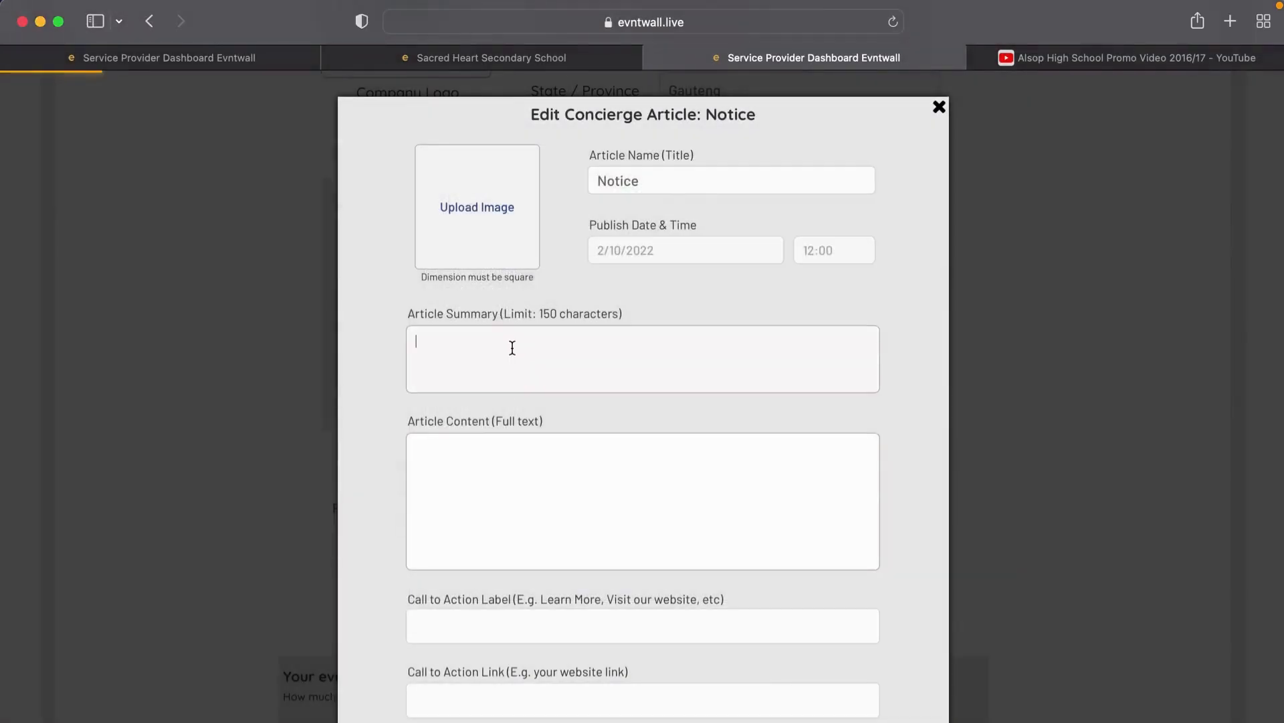
type("Notice to")
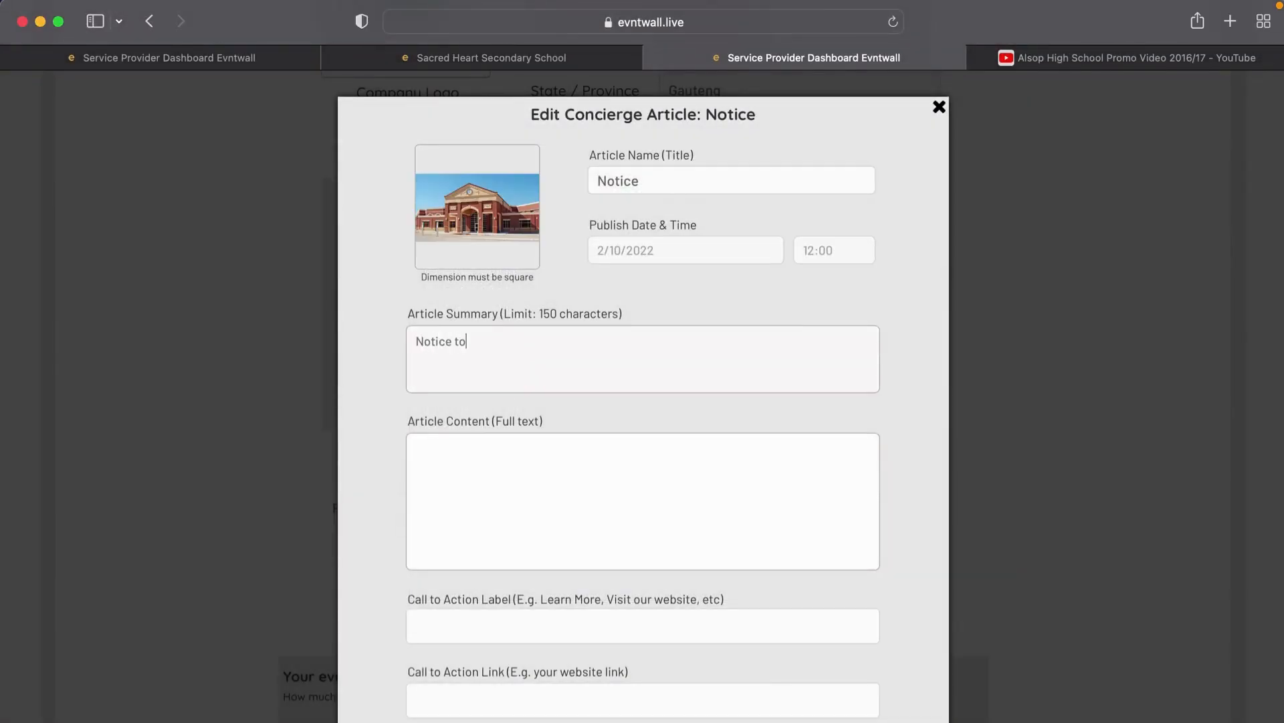
type(" all guests")
left_click(528, 468)
type("Please re")
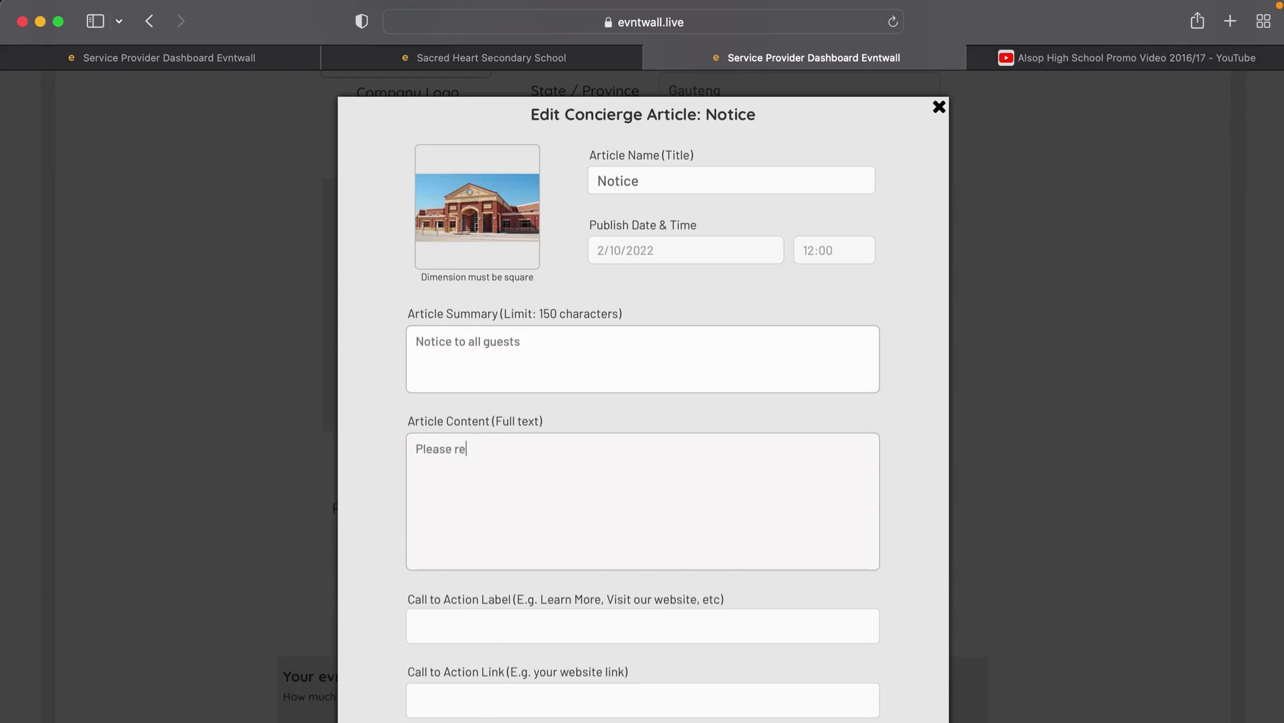
type("member to wear a mask at all times. ")
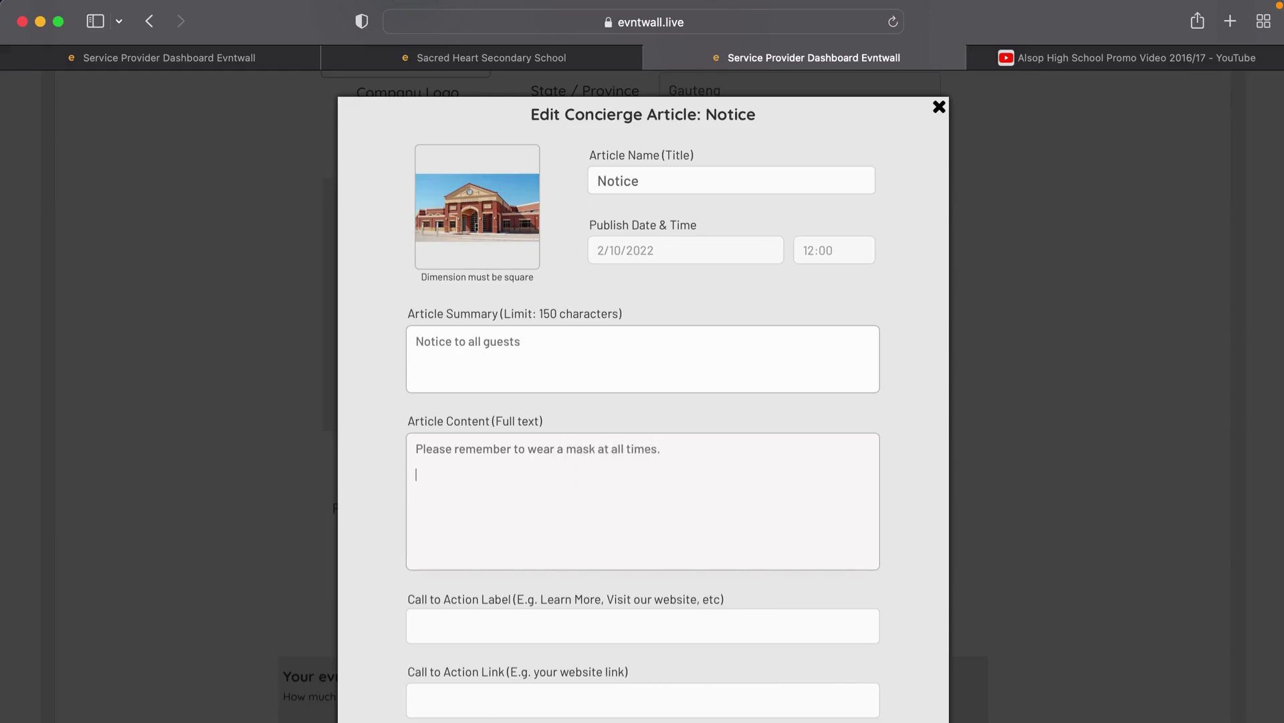
type("To connect to our free wifi, please ")
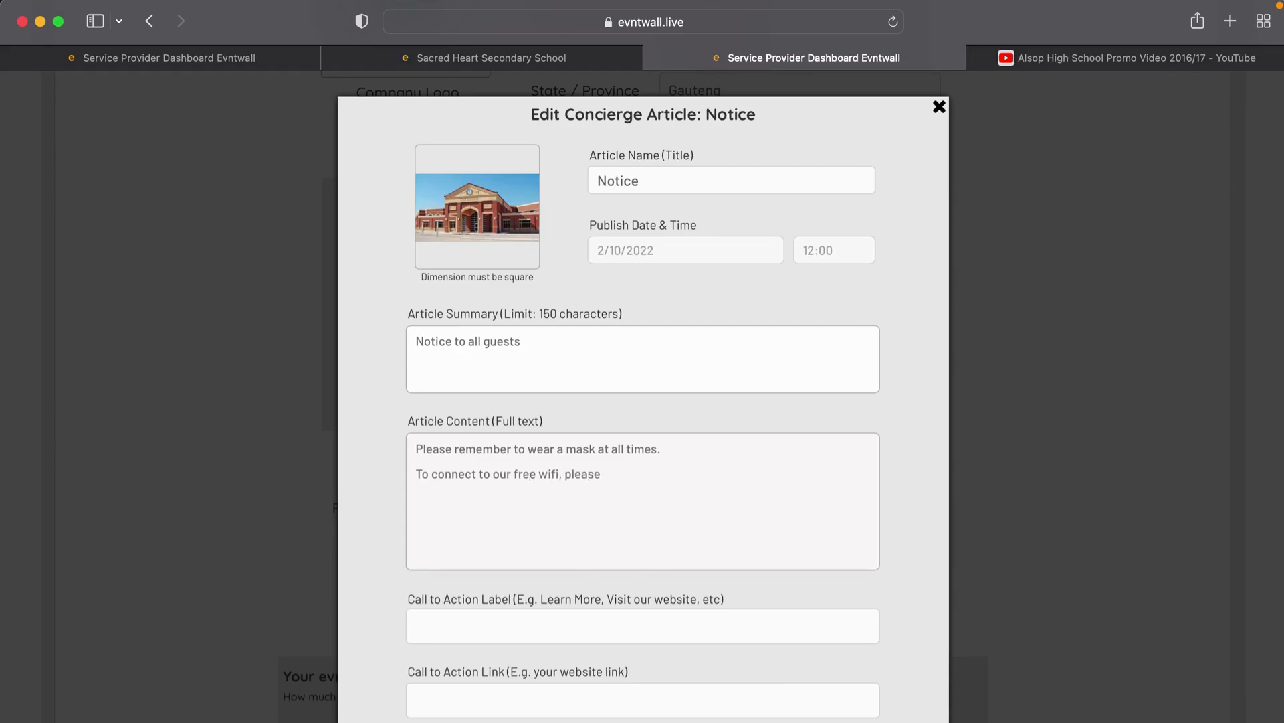
type("go to Wifi uersname:")
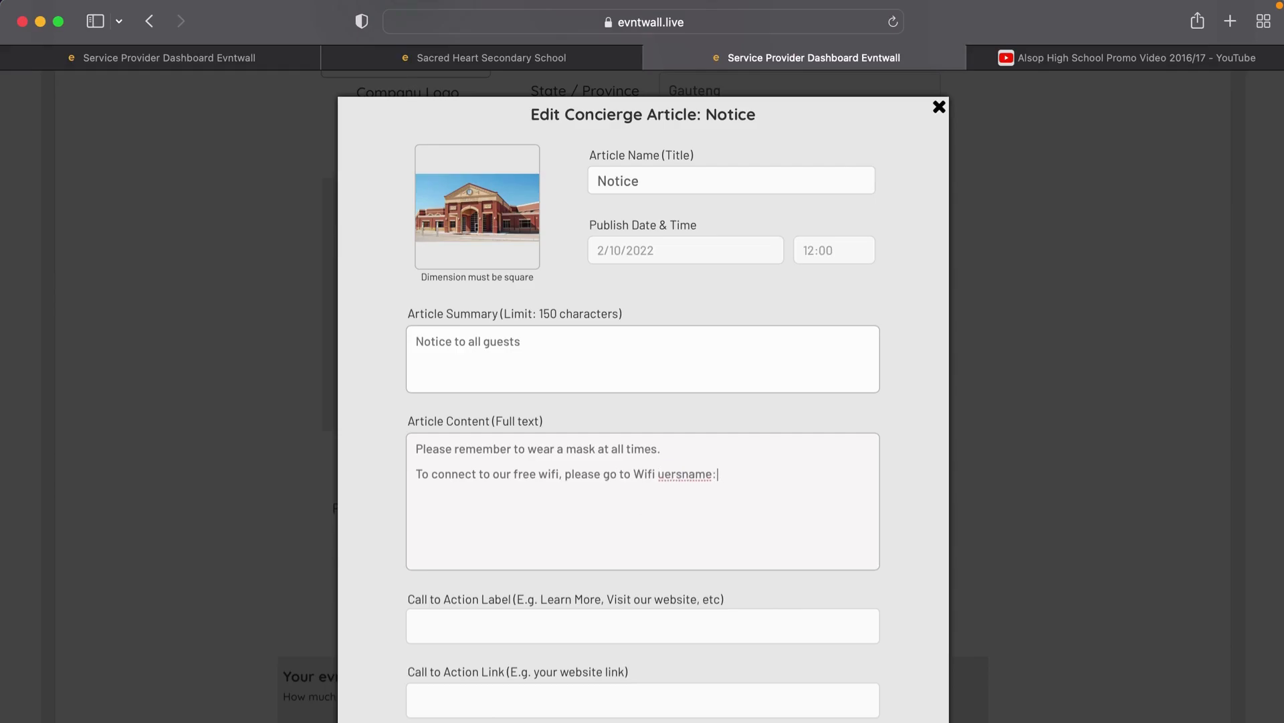
type(" sac")
key("BackSpace")
type("acred")
key("BackSpace")
type("wifi, passwo")
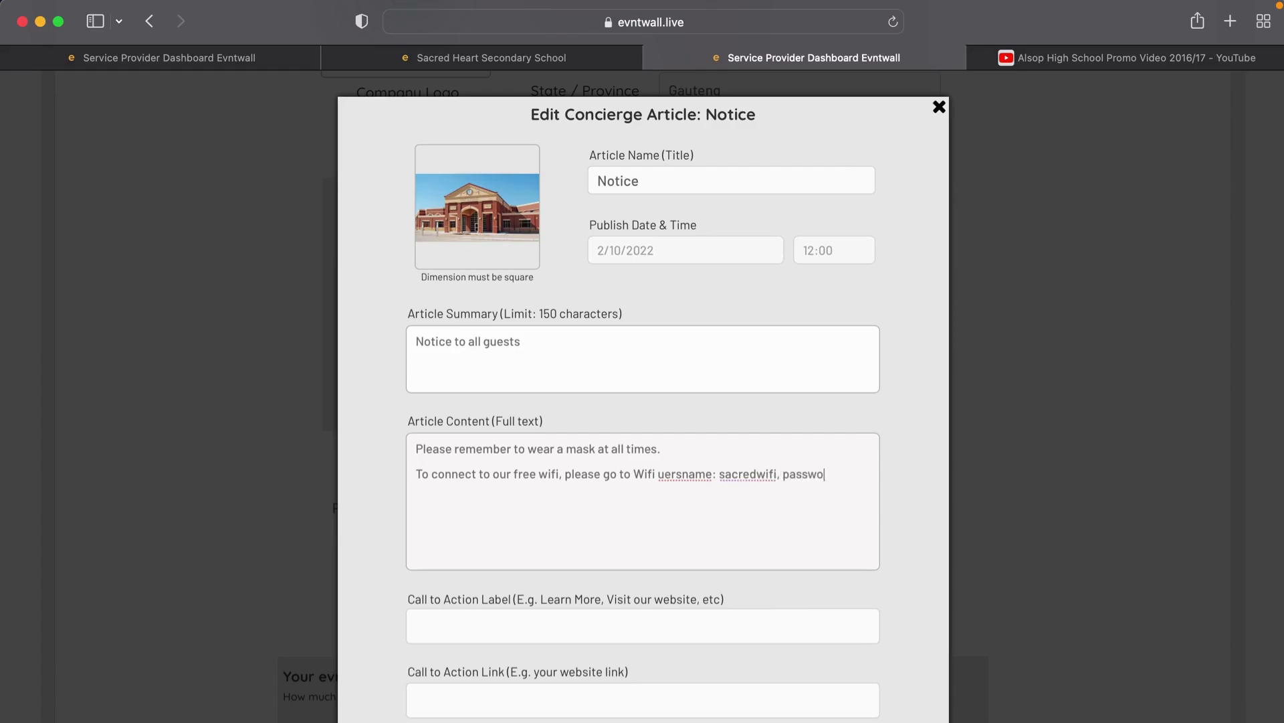
type("rd: sacred123")
Step: Set publish date 2 February 2022 and time 12:30, then close the Concierge Articles window
left_click(735, 252)
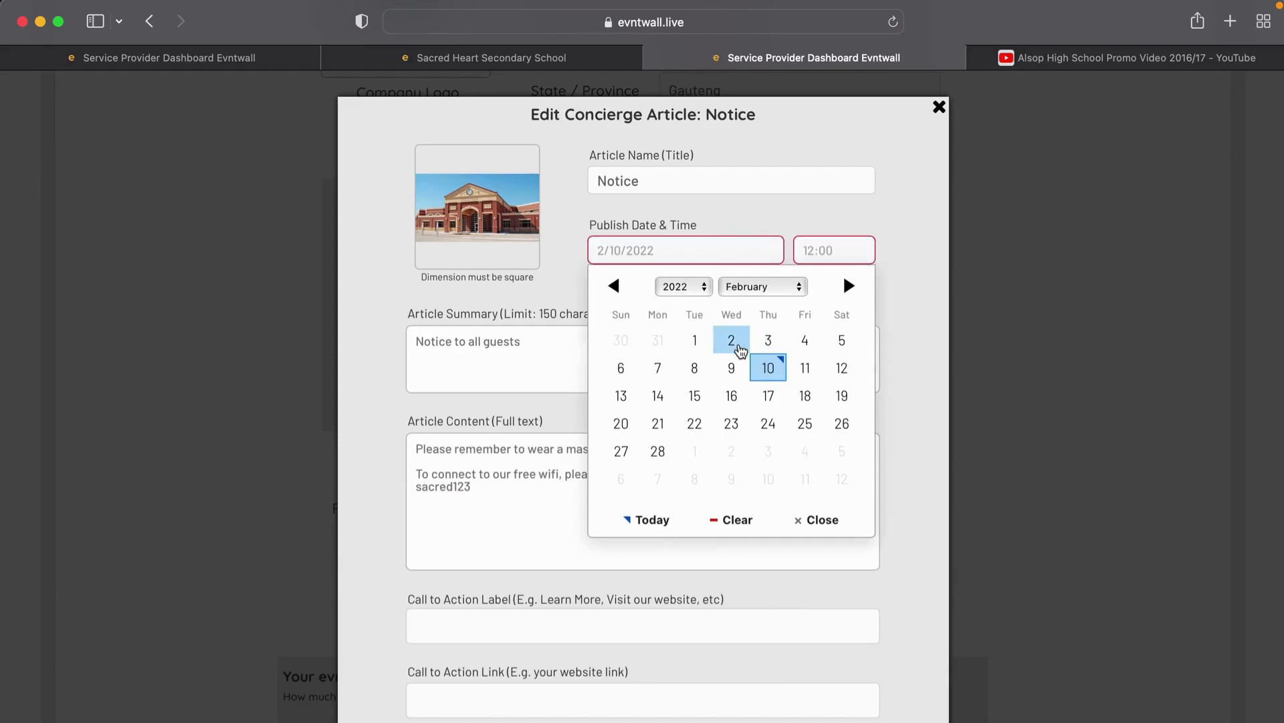
left_click(733, 343)
left_click(820, 251)
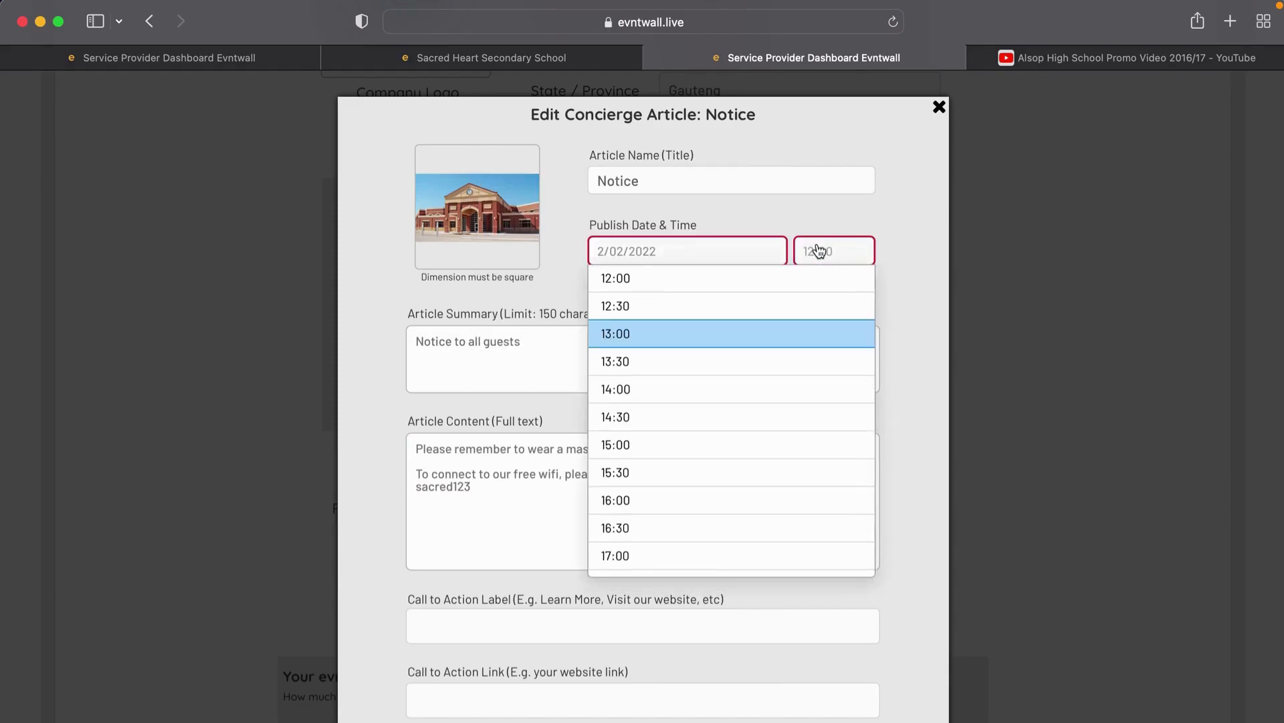
left_click(699, 304)
left_click(697, 259)
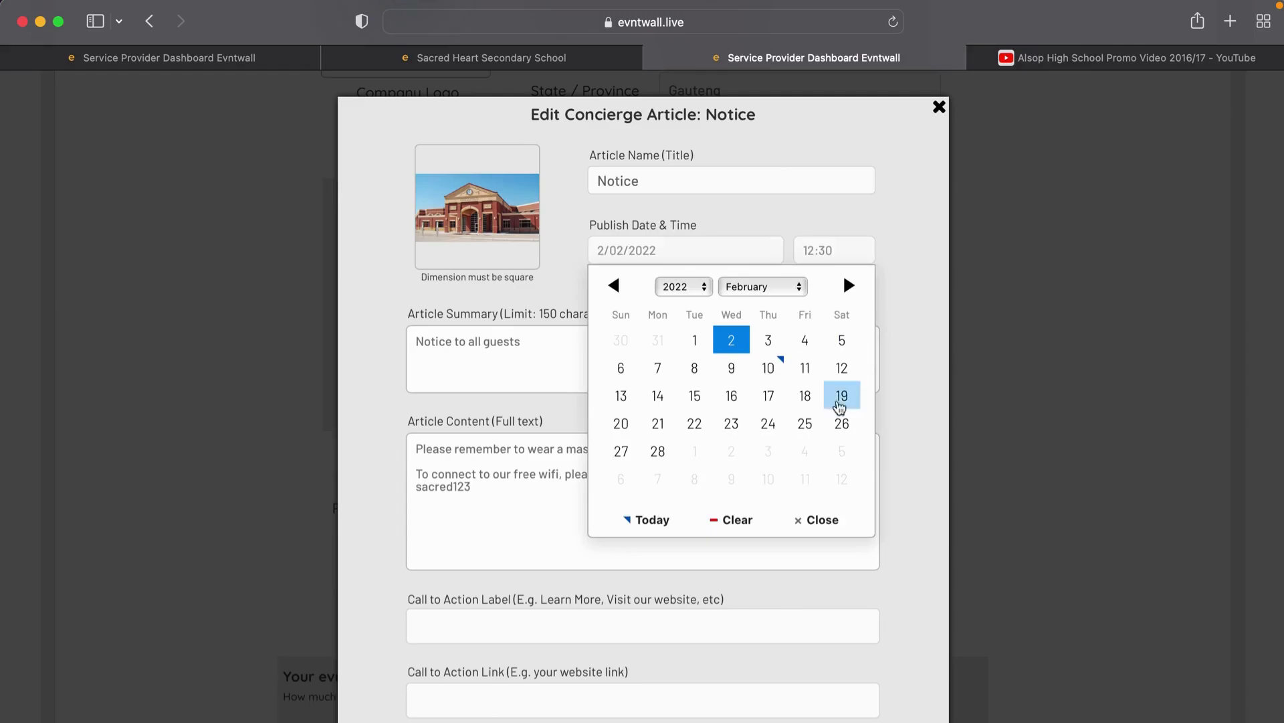
left_click(762, 212)
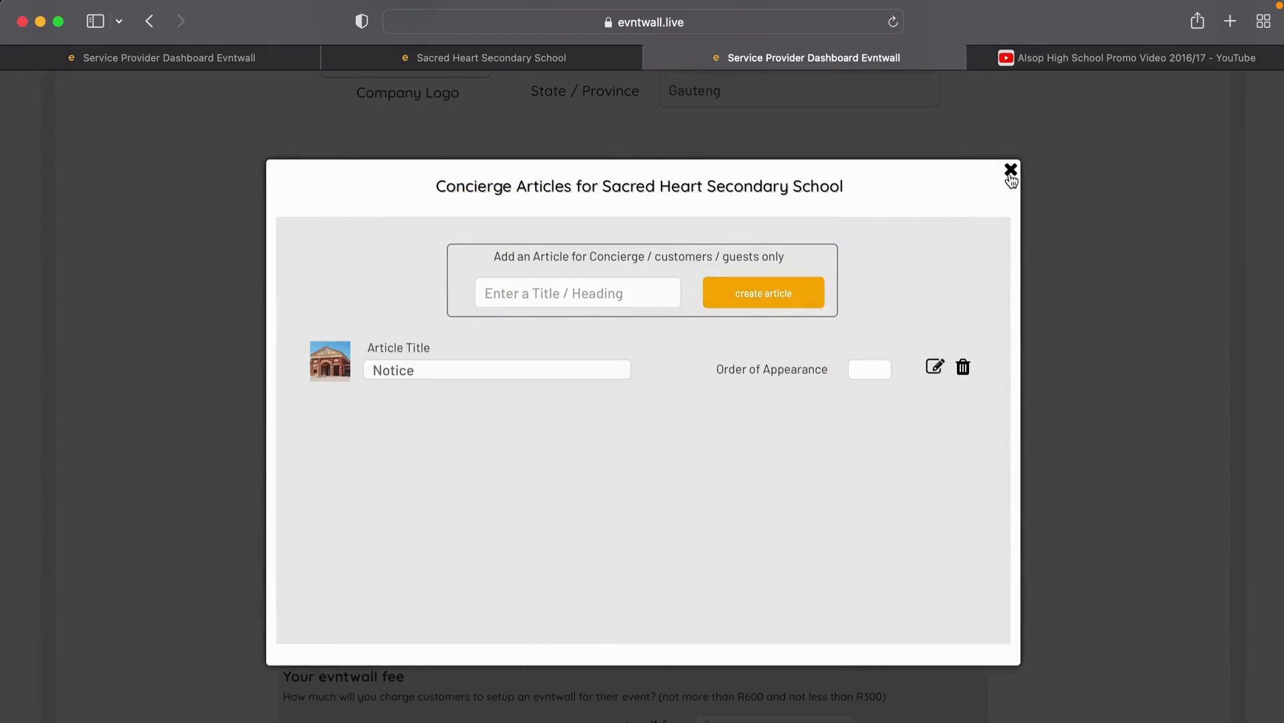
left_click(1010, 170)
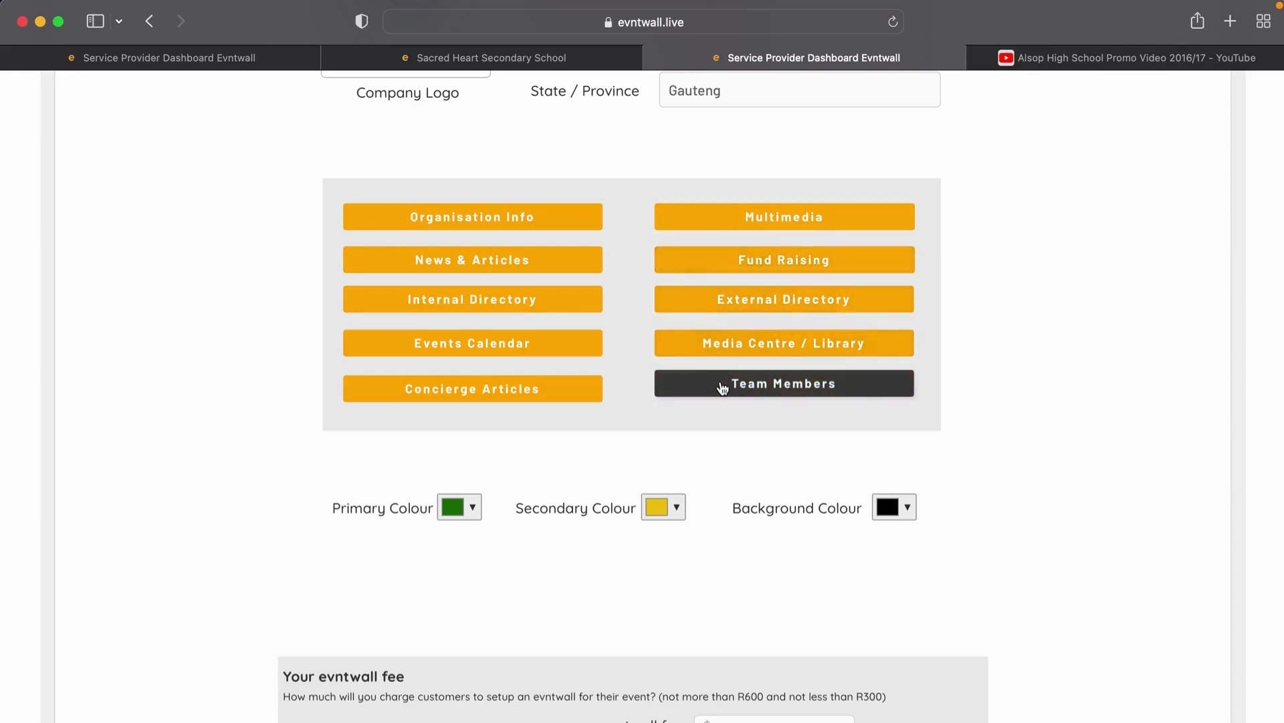
Step: Fill in the school's website field and the Facebook link 'facebook.co'
scroll(693, 415, "down", 6)
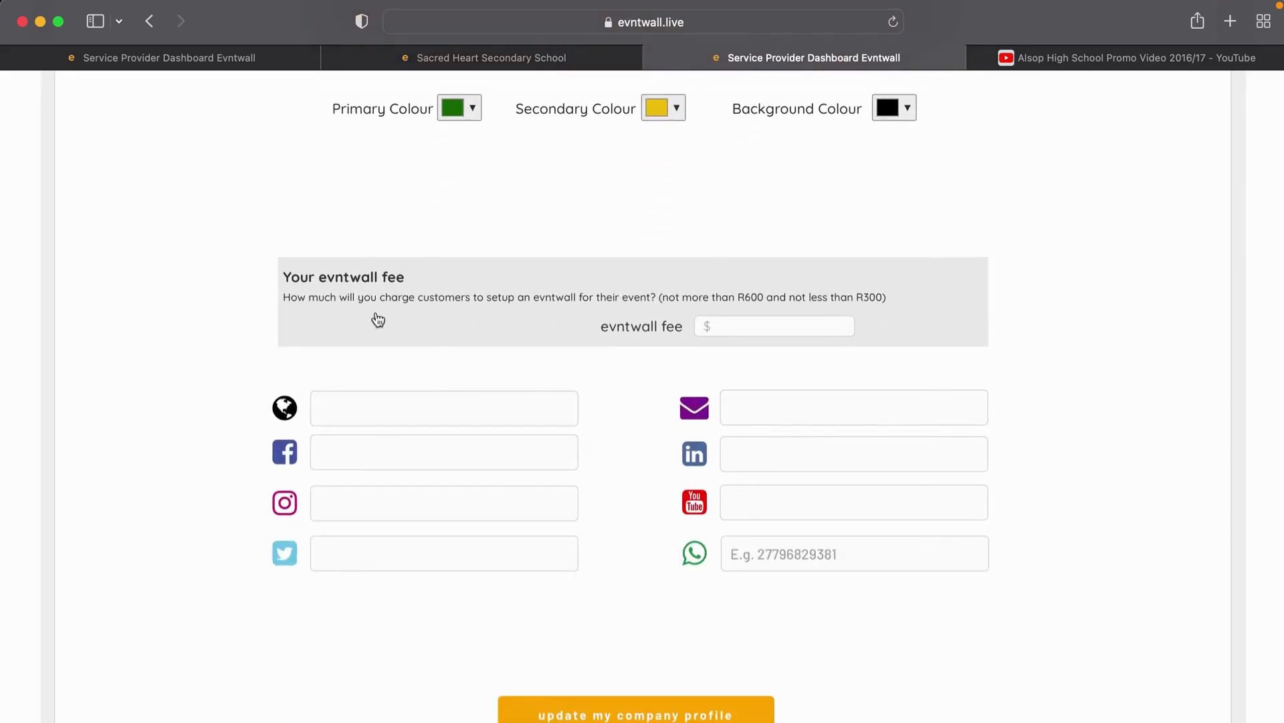
left_click(403, 406)
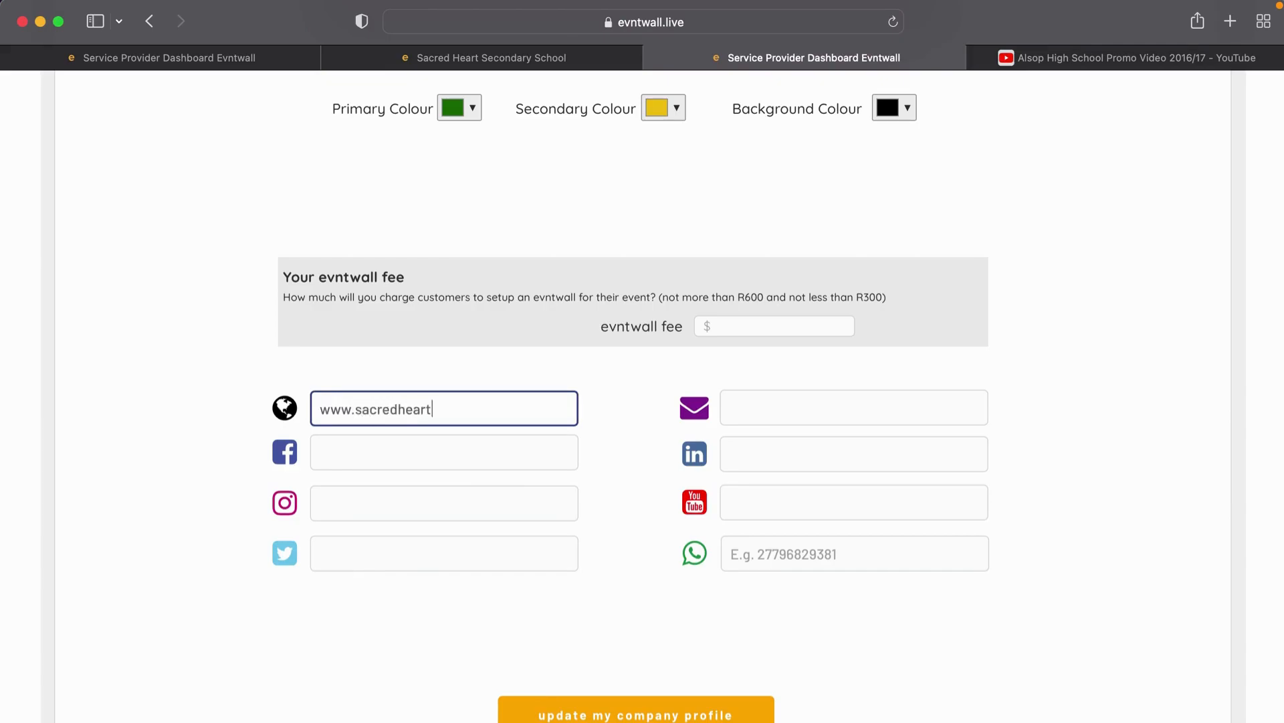
left_click(379, 461)
type("facebook.com/sacred")
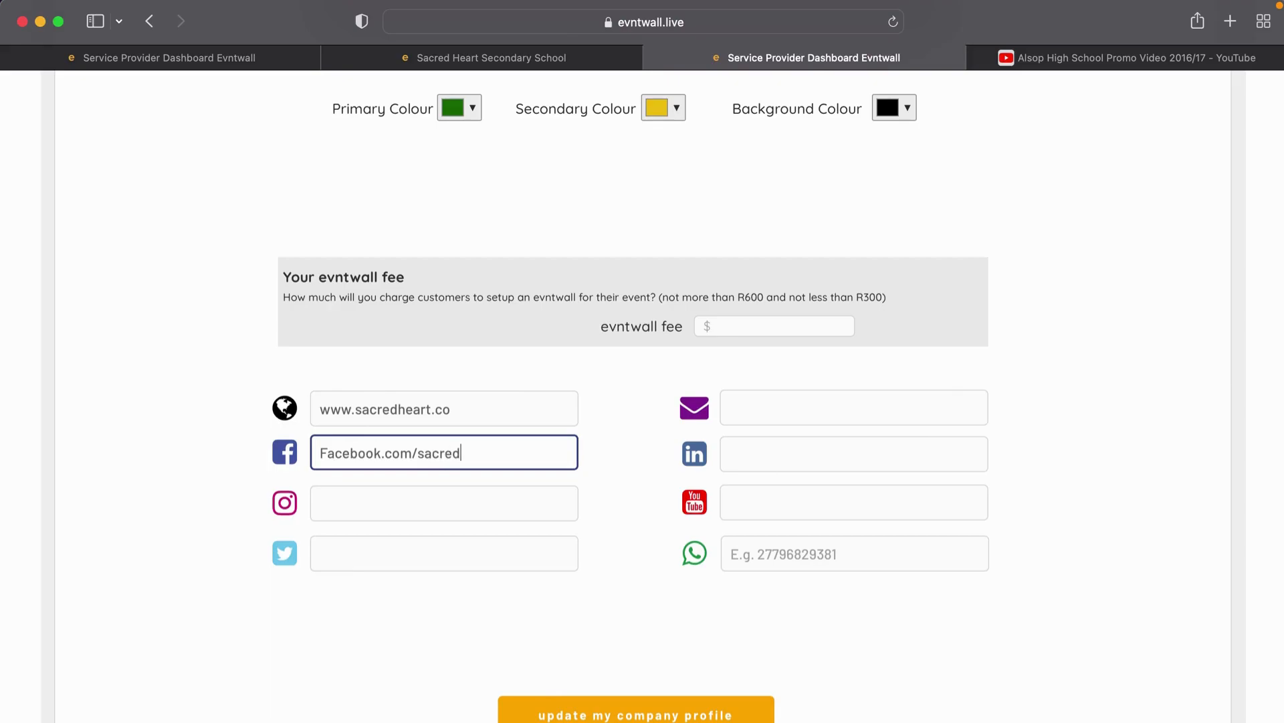
left_click(380, 518)
Step: Add the school's contact e-mail and WhatsApp number, then update the company profile
left_click(738, 420)
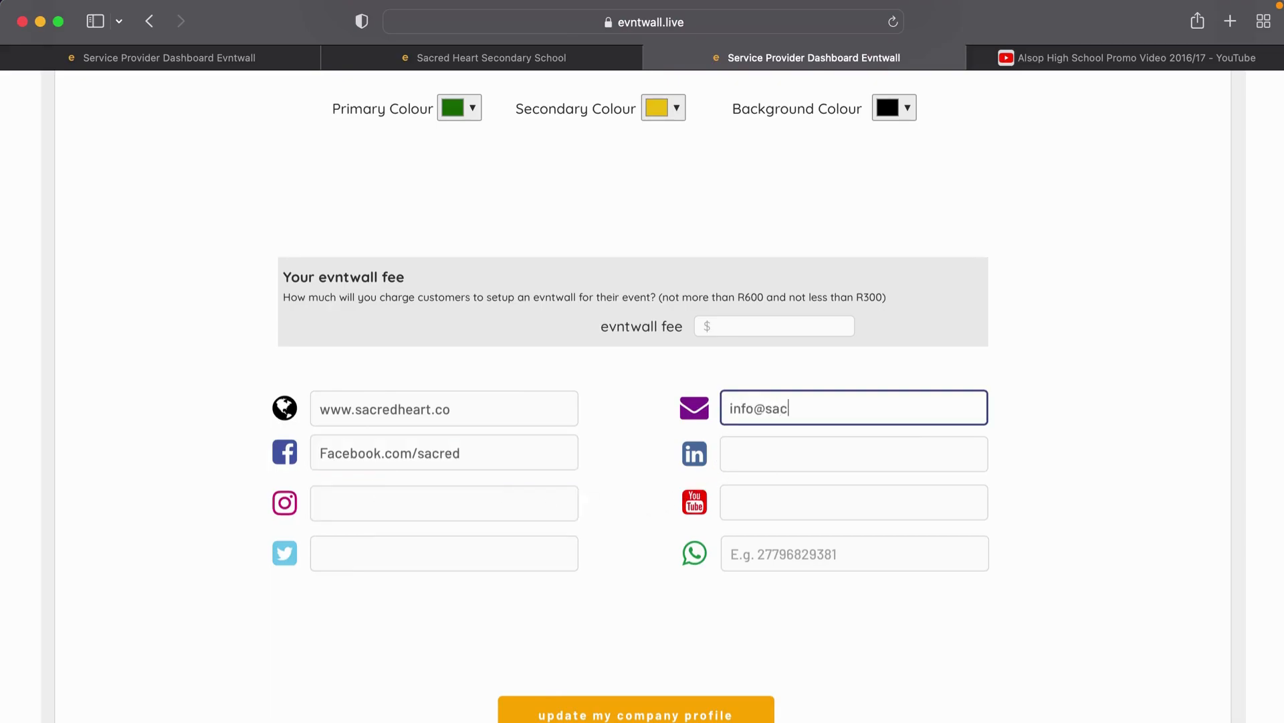
key("Tab")
left_click(750, 550)
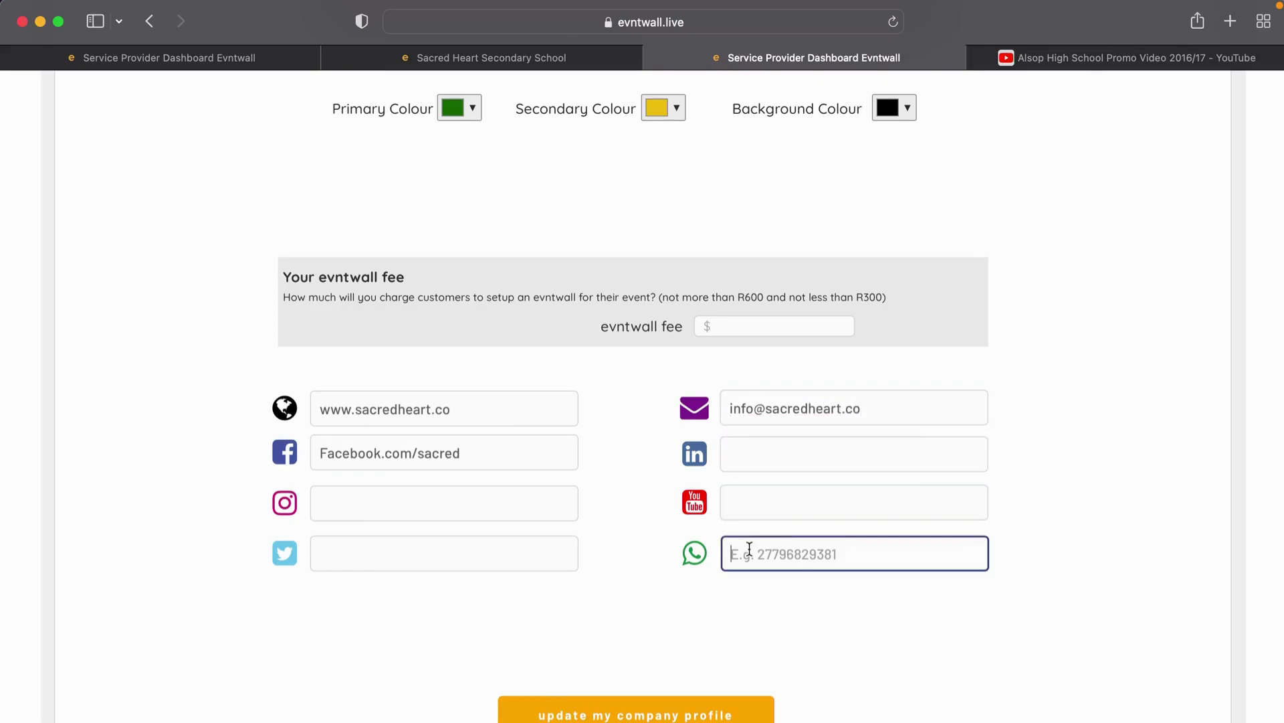
type("2798765456789")
scroll(667, 613, "down", 1)
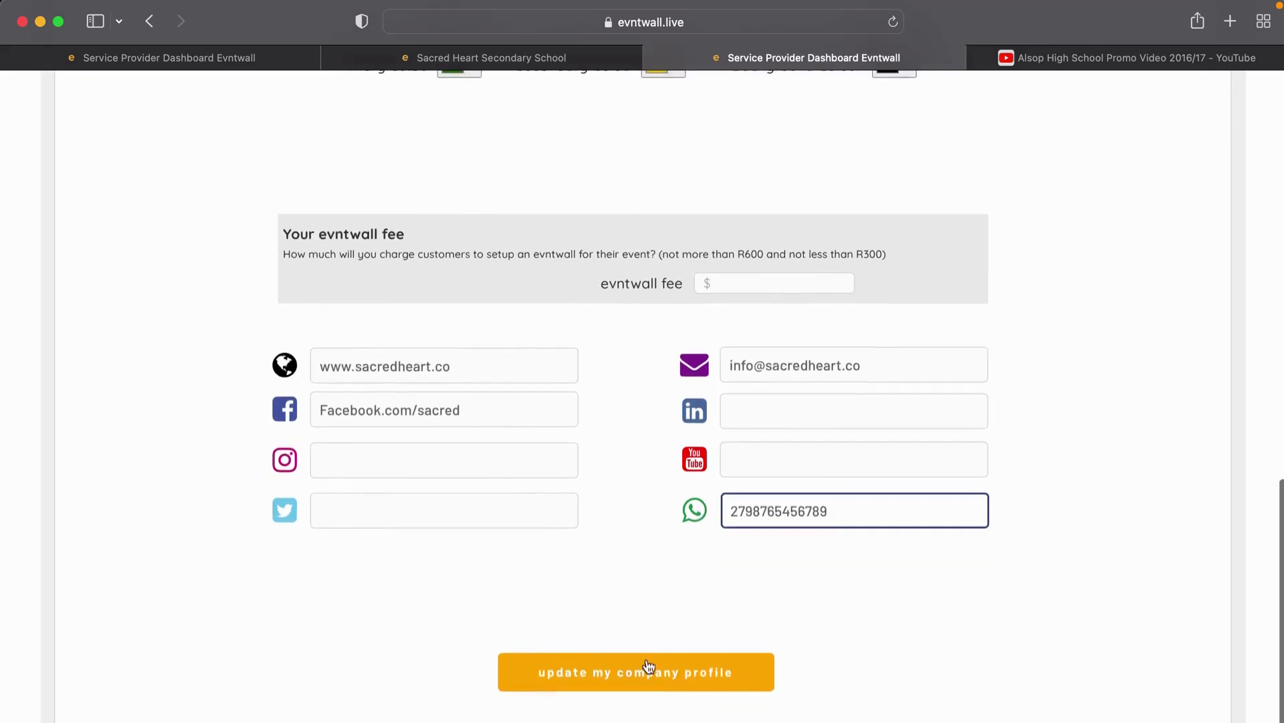
left_click(643, 679)
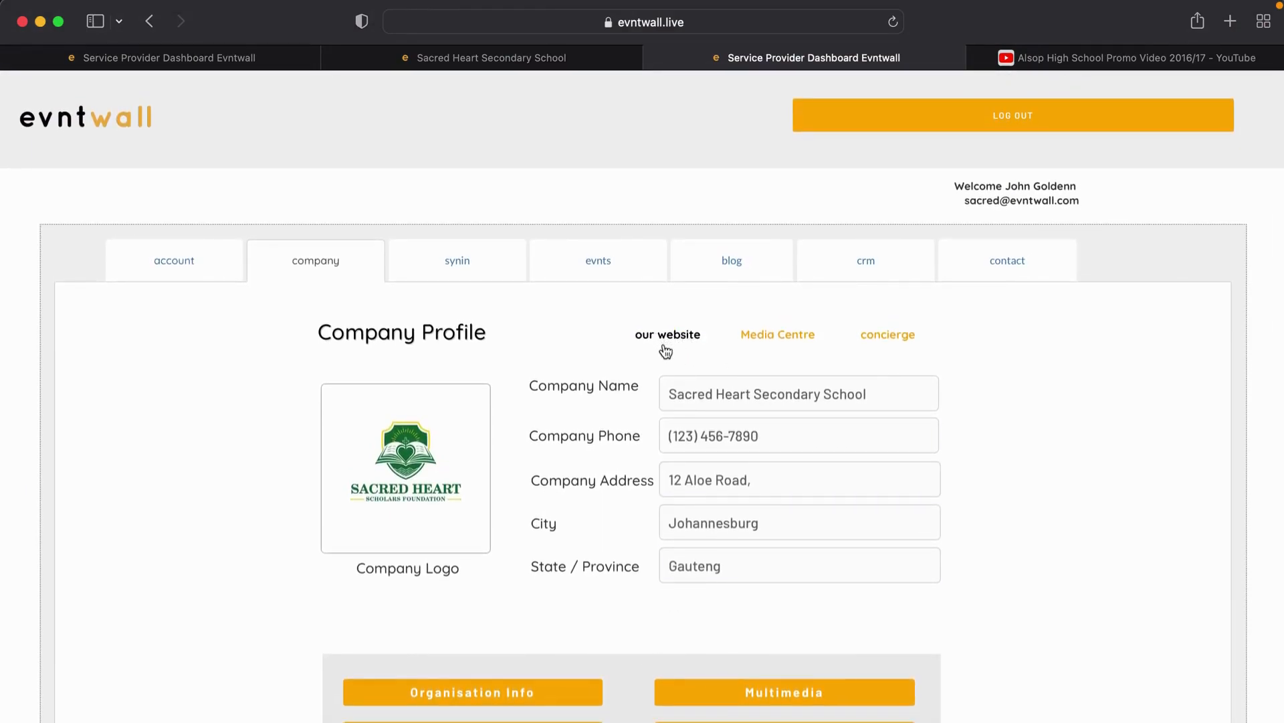
Step: Switch to the Sacred Heart Secondary School public page and scroll through it
left_click(501, 60)
scroll(509, 154, "up", 15)
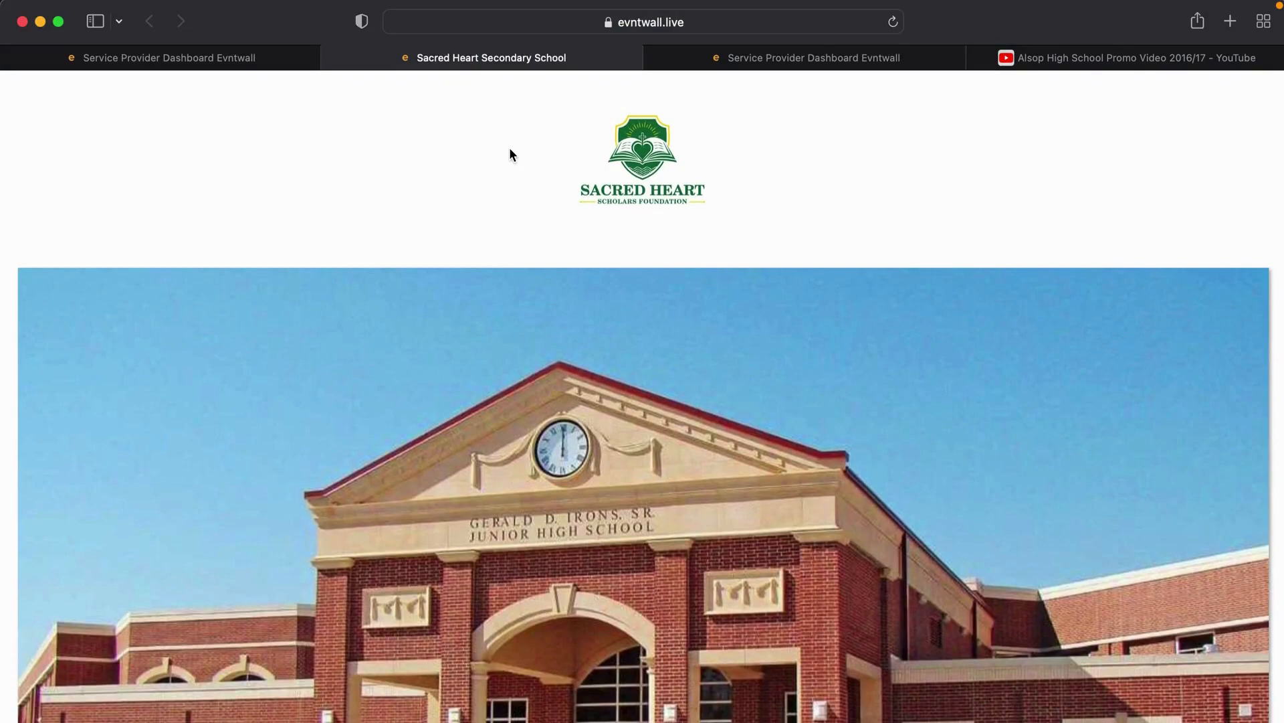
scroll(509, 154, "down", 3)
scroll(510, 154, "up", 3)
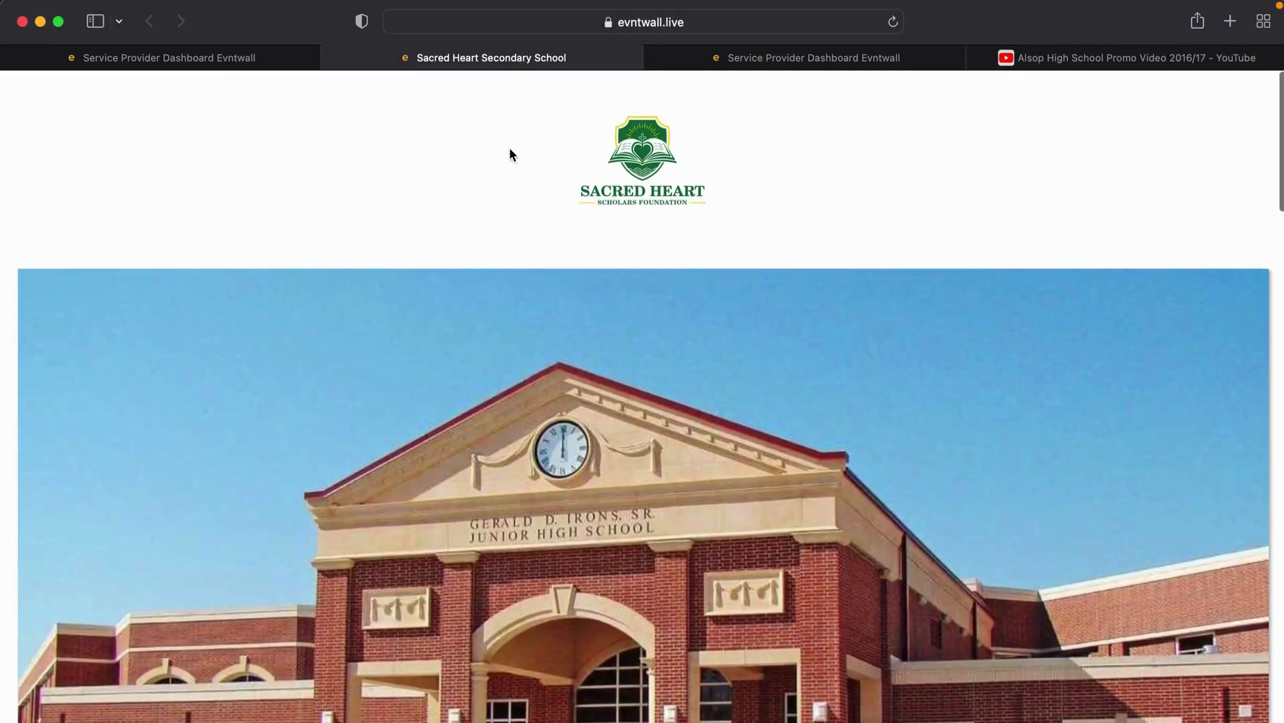
scroll(620, 176, "down", 5)
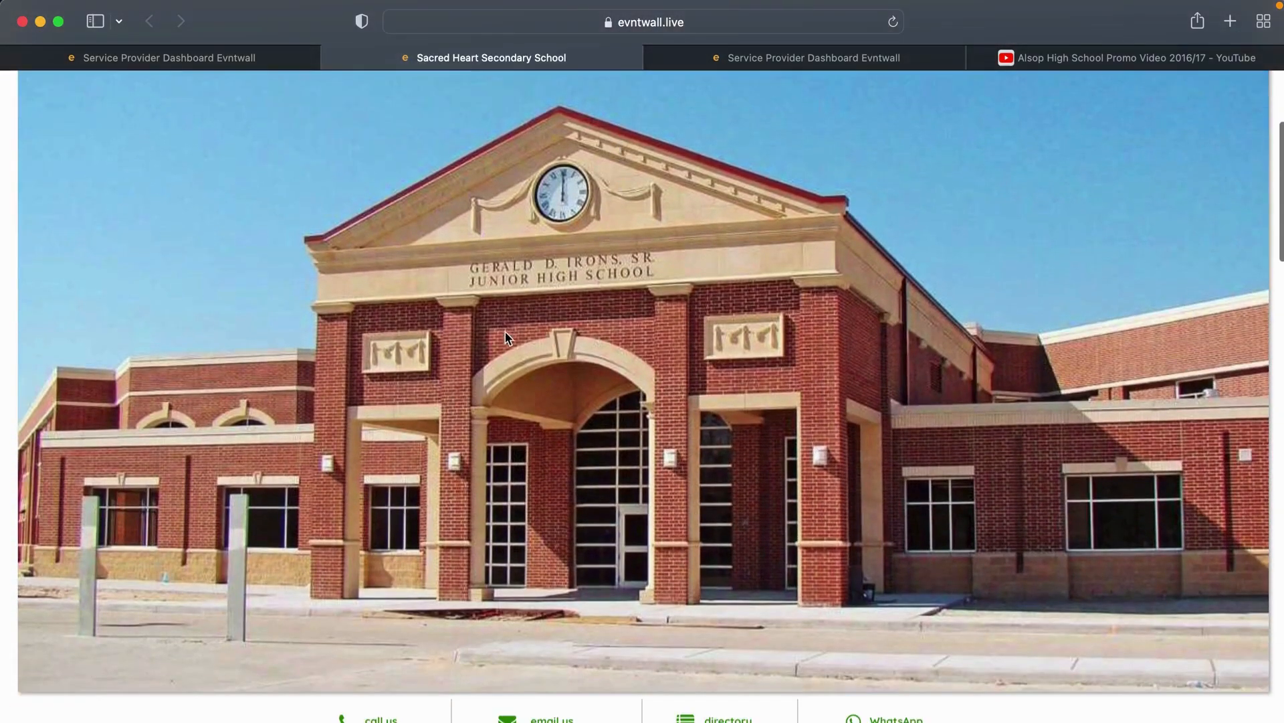
scroll(950, 355, "down", 7)
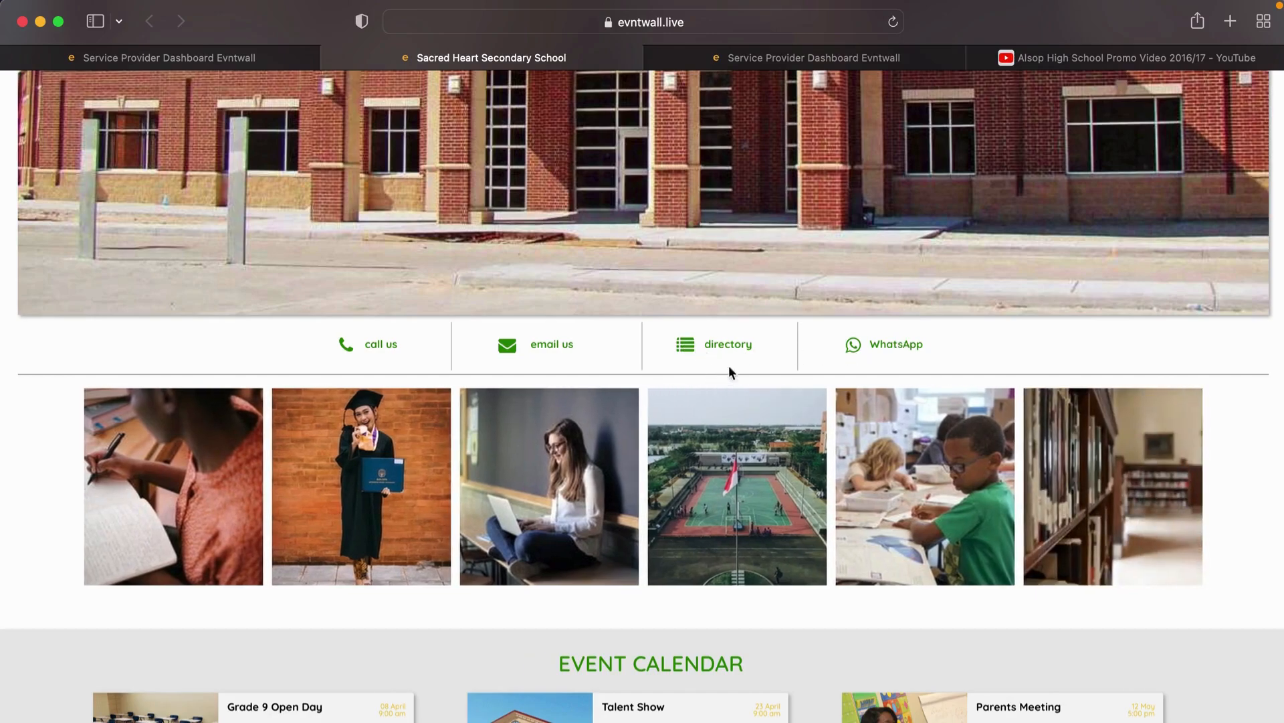
Step: Open and close the directory of local services, then scroll to the Event Calendar
left_click(716, 346)
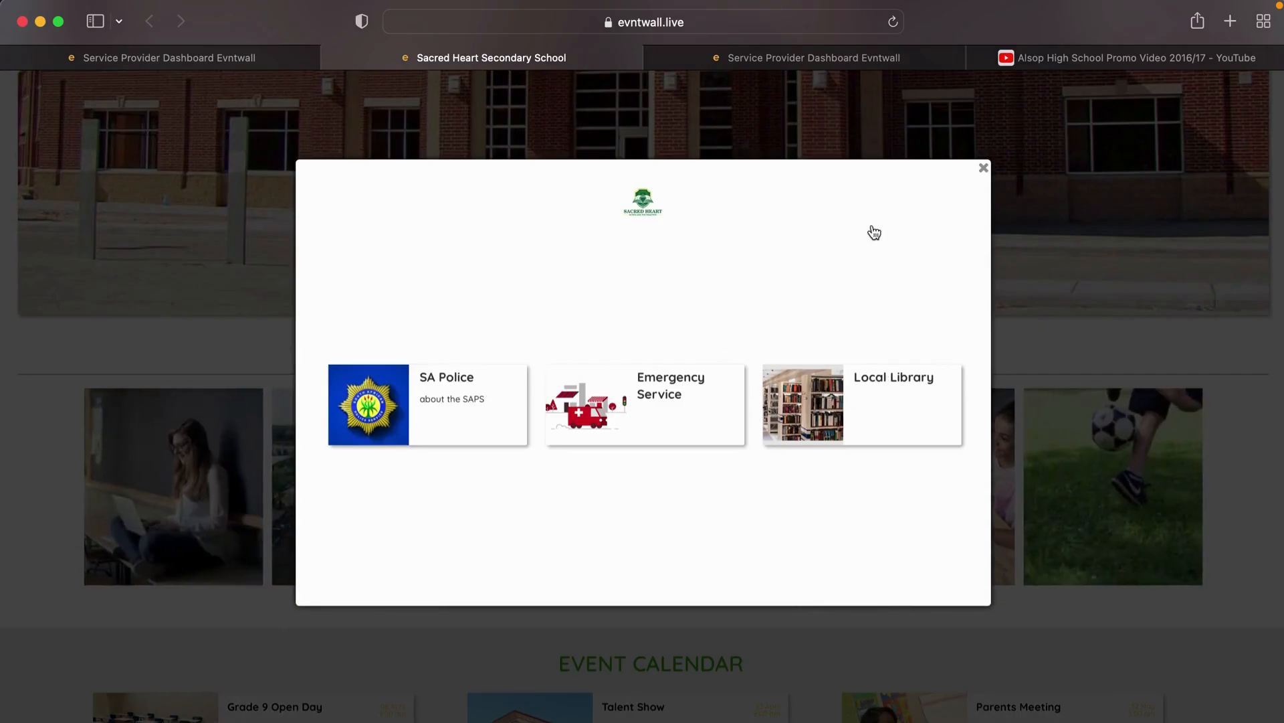
left_click(984, 168)
scroll(789, 402, "down", 5)
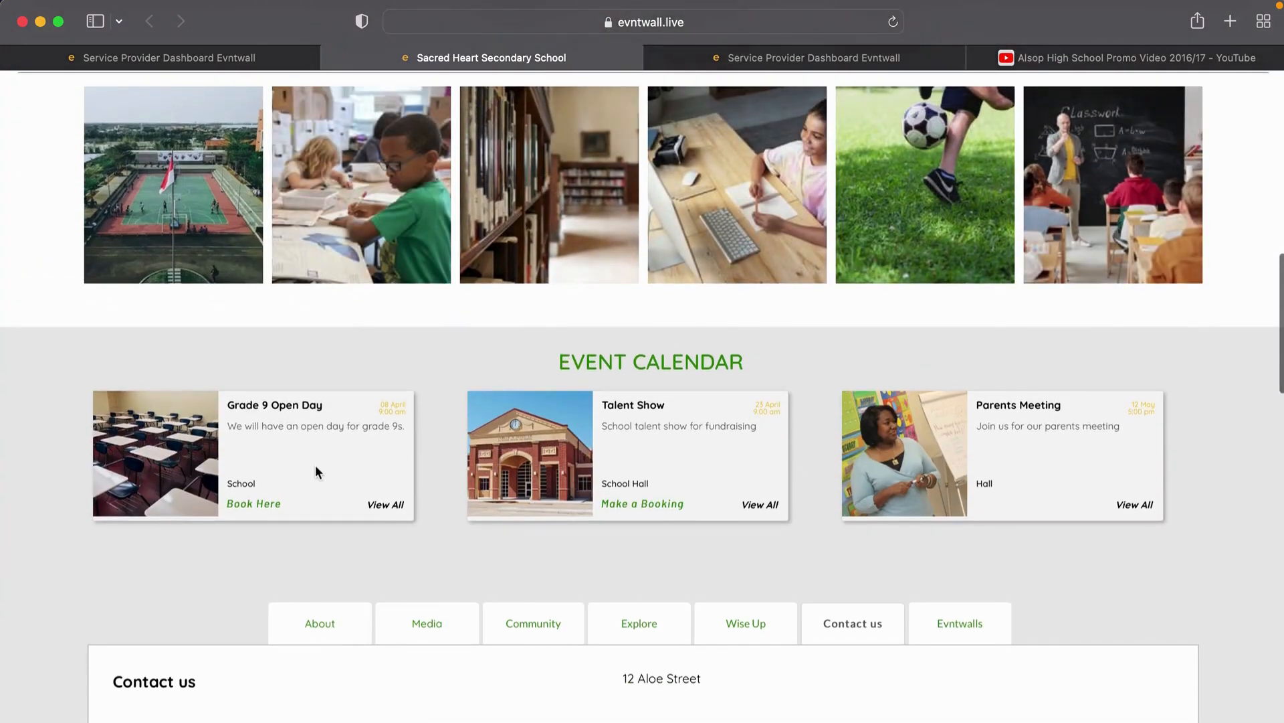
scroll(319, 468, "down", 2)
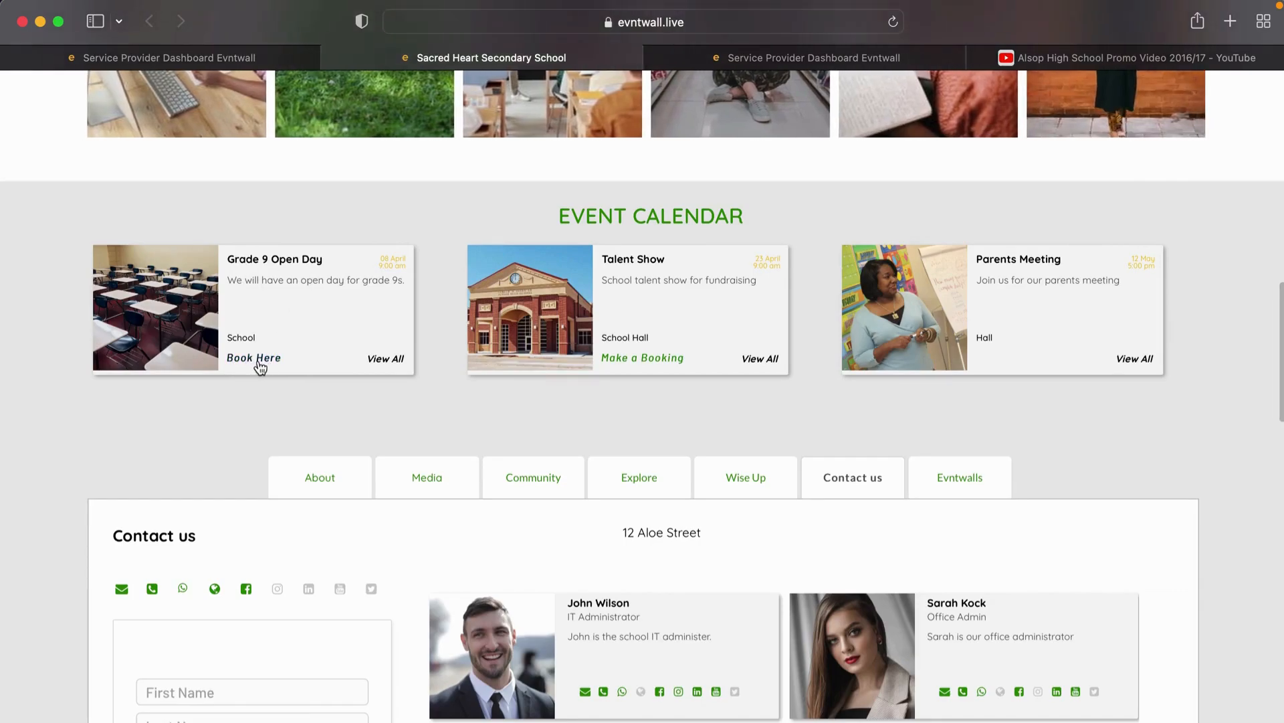
Step: Open the View All events calendar, then close it
left_click(390, 362)
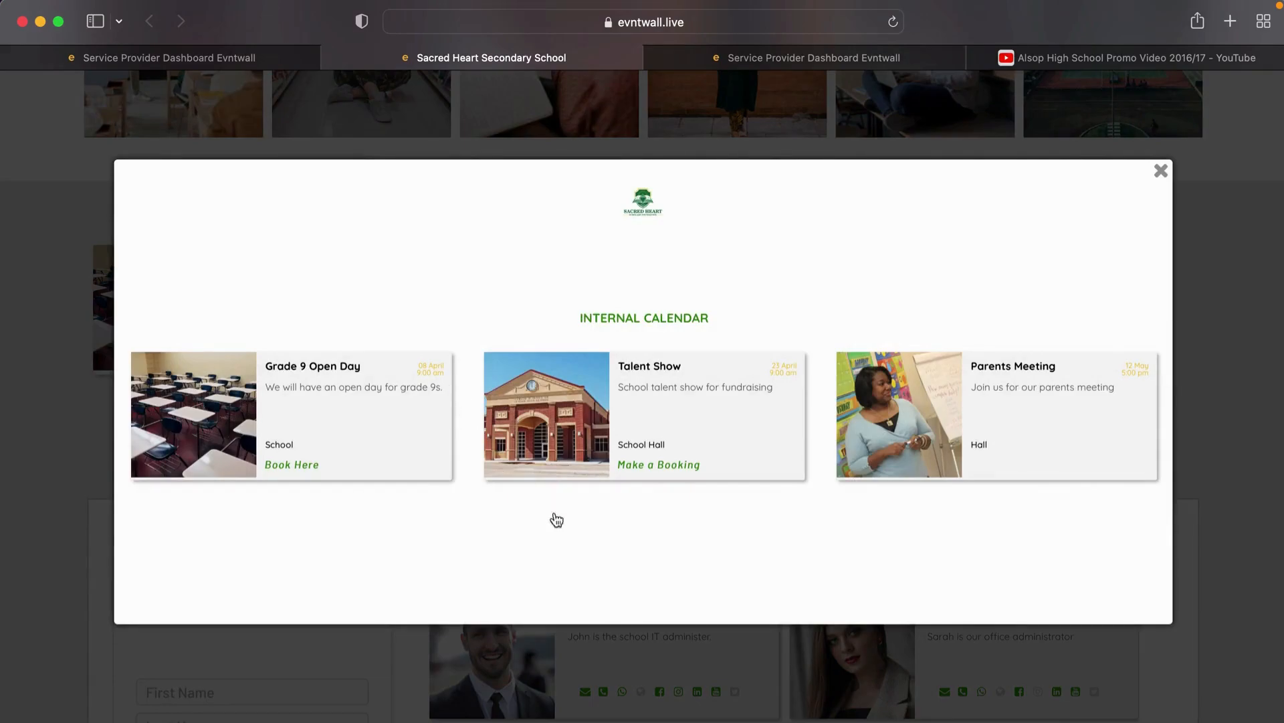
left_click(1162, 173)
scroll(657, 386, "down", 5)
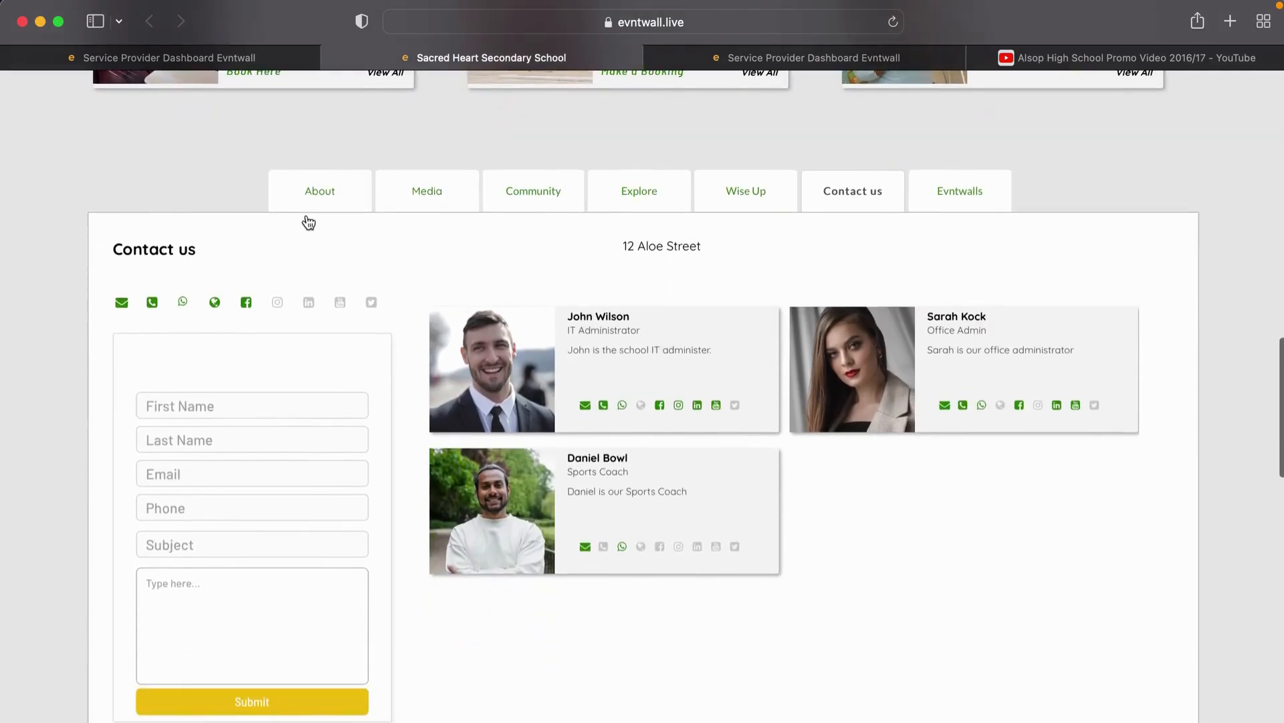
Step: Show the About us section and read the full Did you know article
left_click(316, 191)
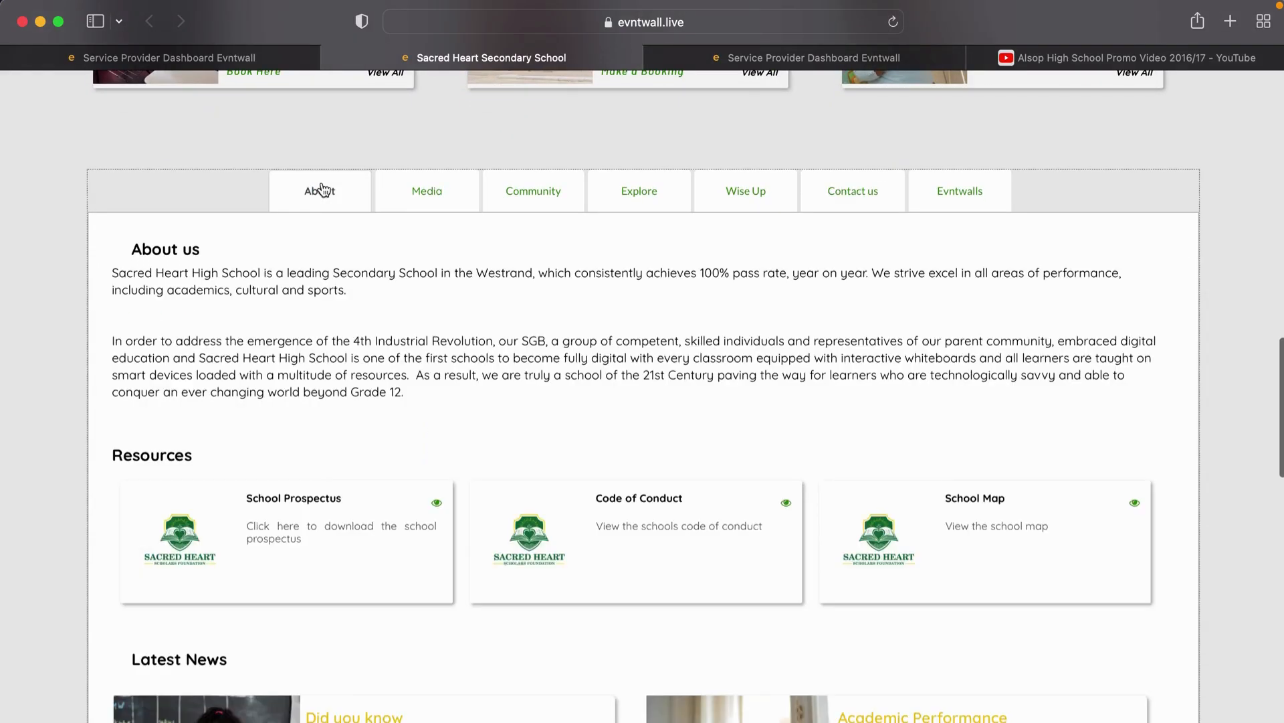
scroll(194, 263, "down", 3)
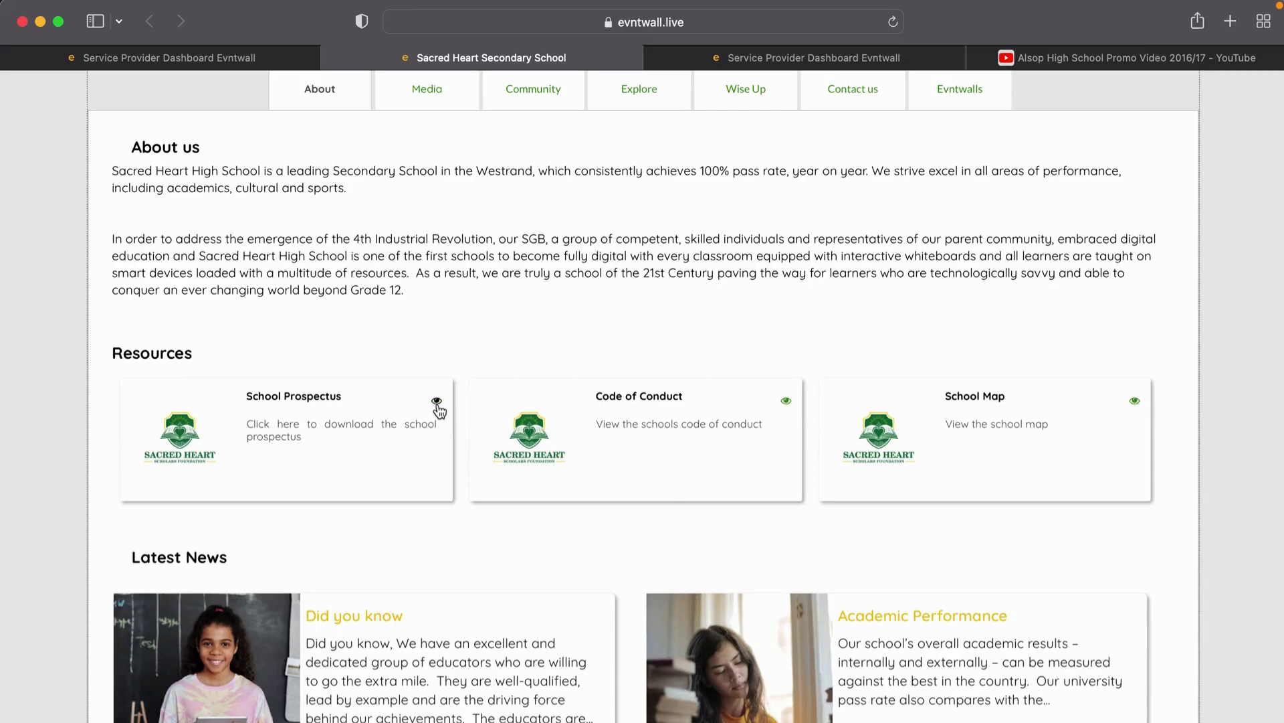
scroll(421, 534, "down", 3)
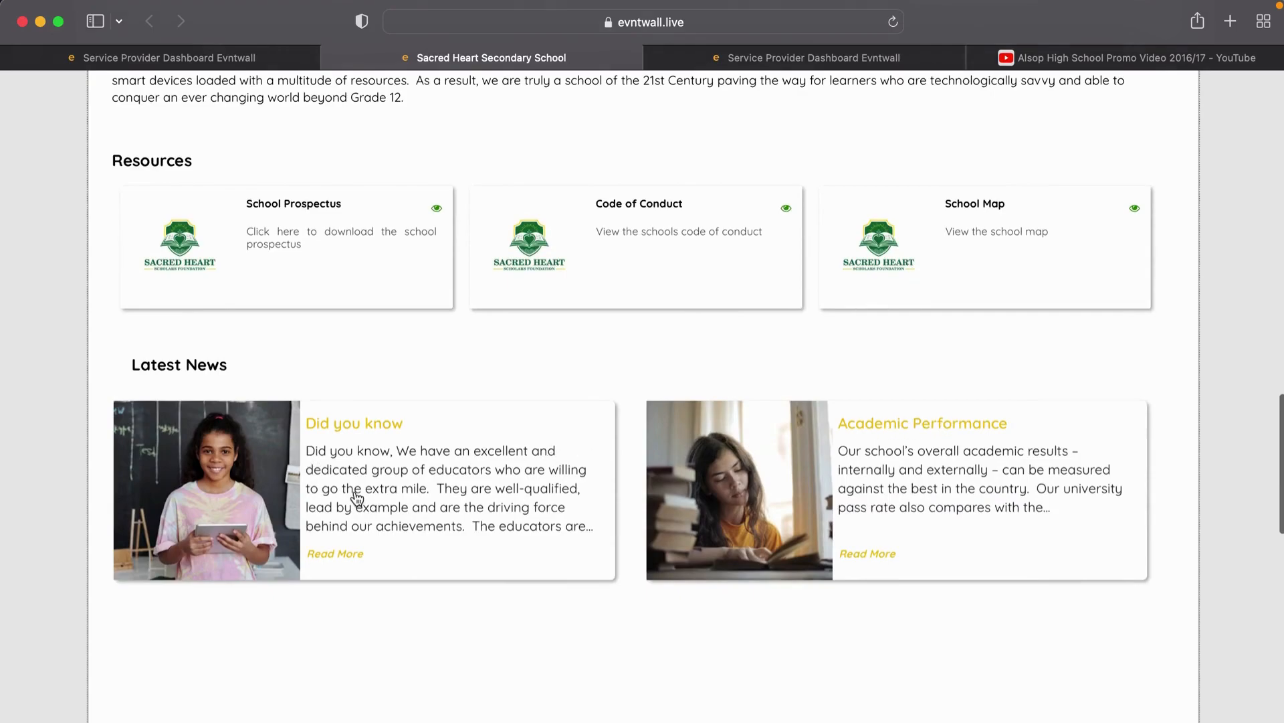
scroll(346, 448, "down", 2)
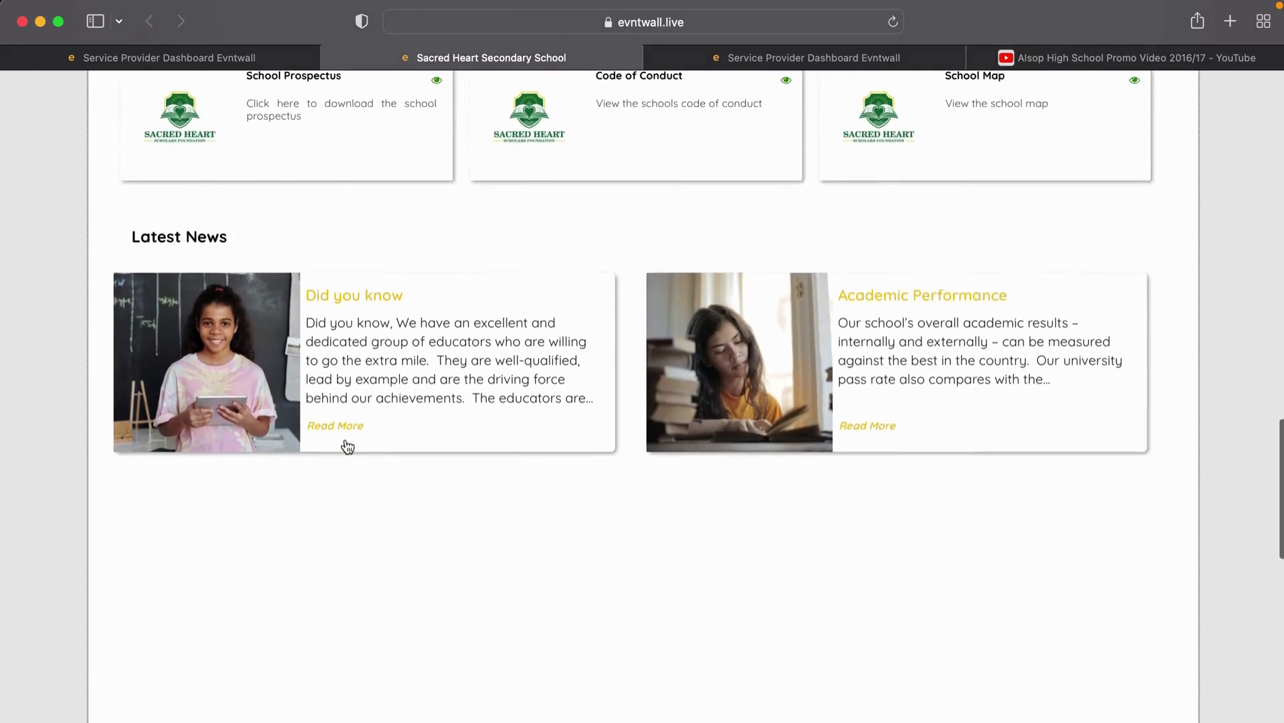
left_click(341, 429)
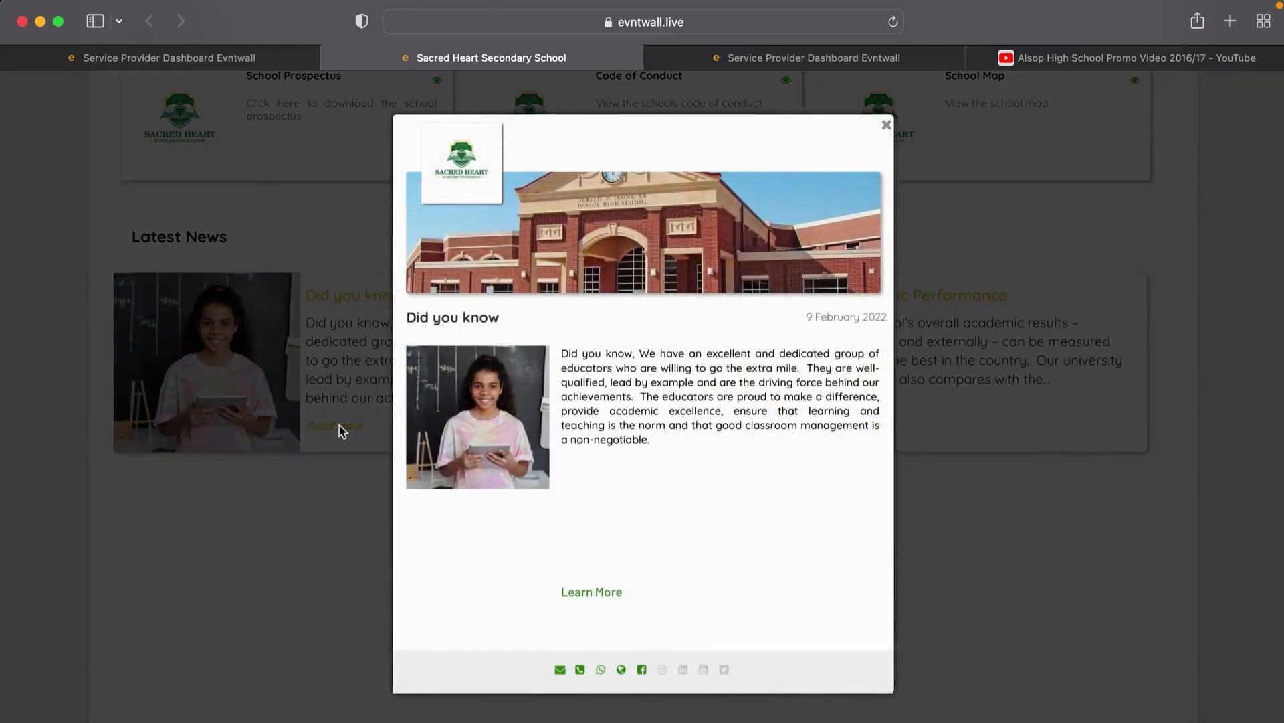
left_click(887, 126)
scroll(890, 128, "up", 5)
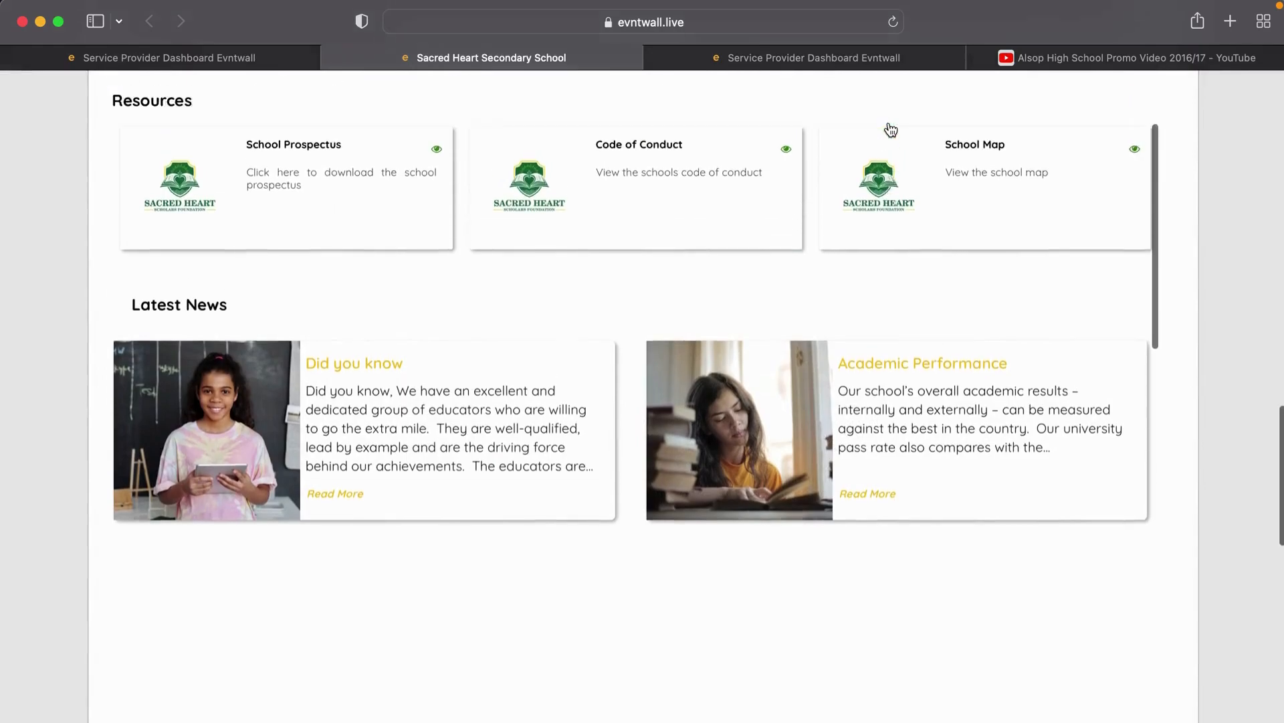
scroll(891, 129, "up", 4)
scroll(890, 127, "down", 1)
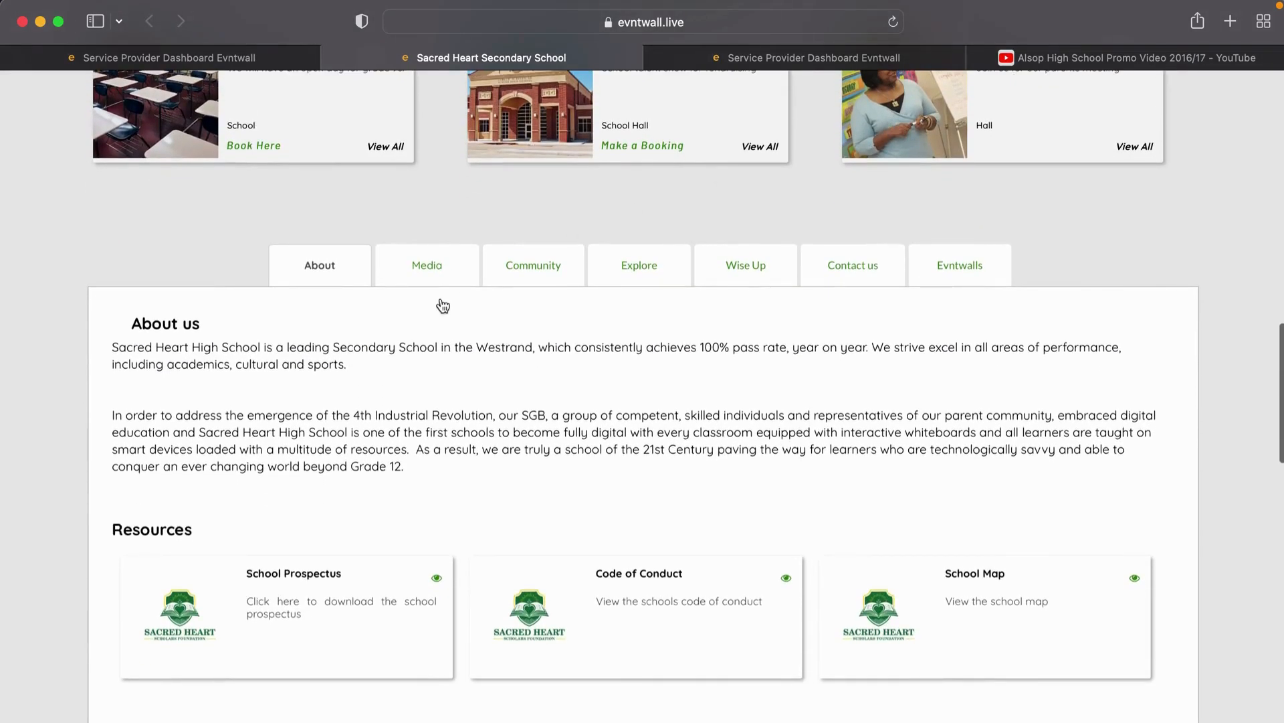
Step: View the Media gallery, then the Contact us section down to We Want To Hear From You
left_click(426, 282)
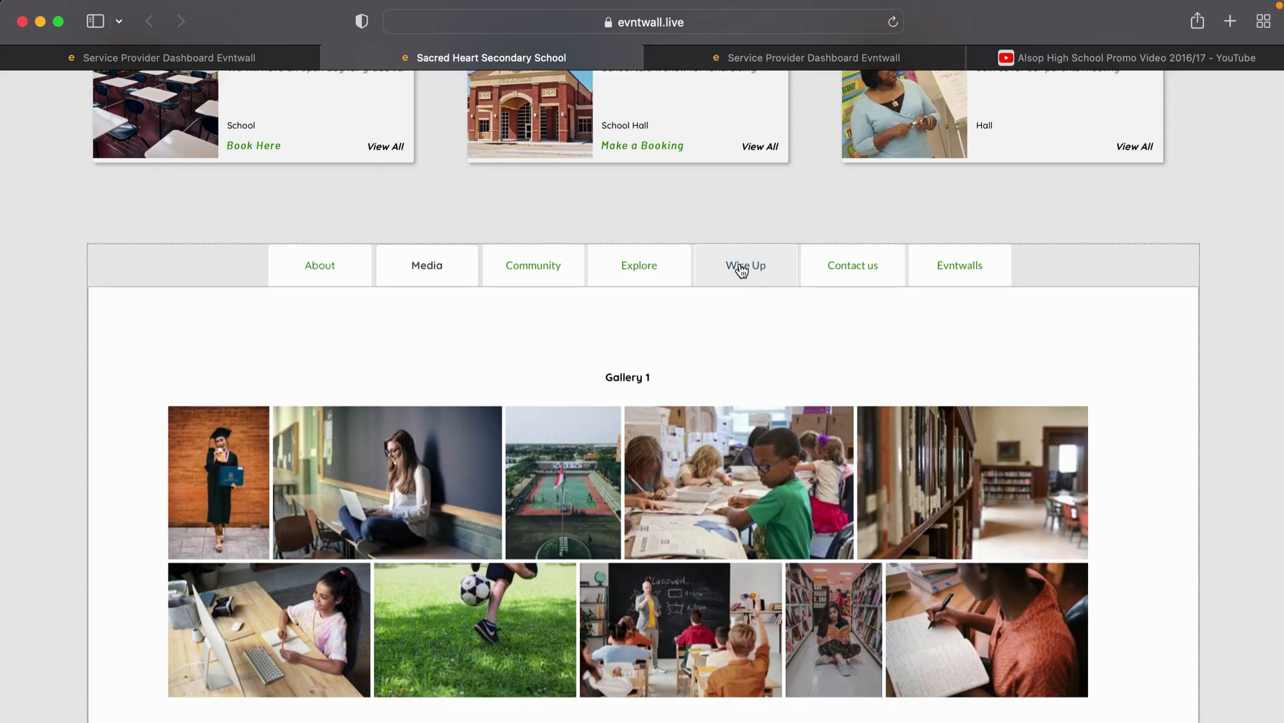
left_click(859, 269)
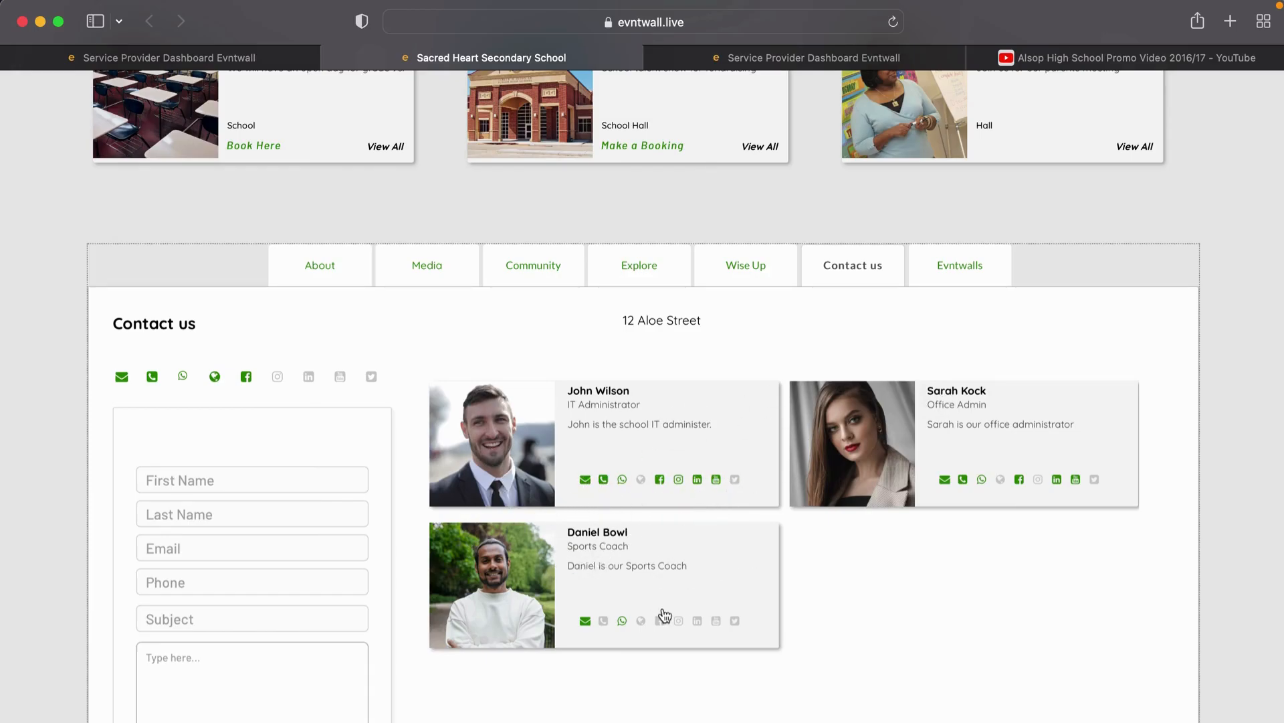
scroll(950, 380, "down", 1)
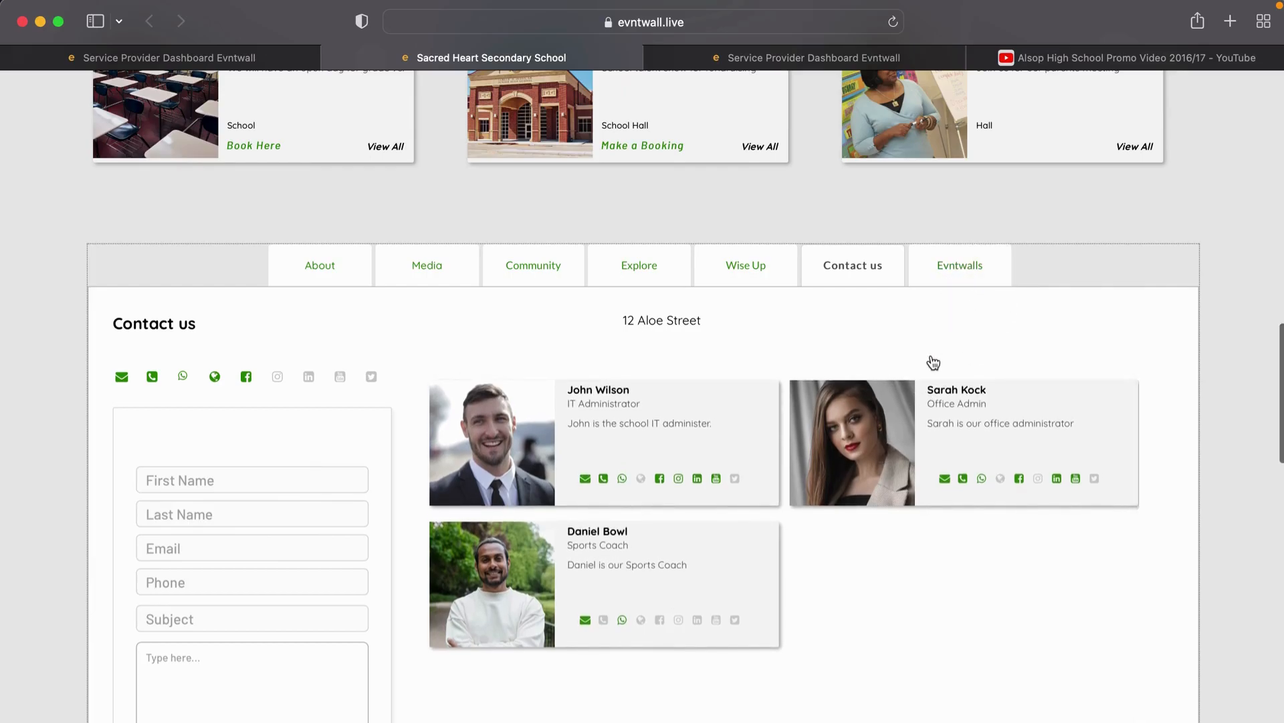
scroll(933, 362, "down", 15)
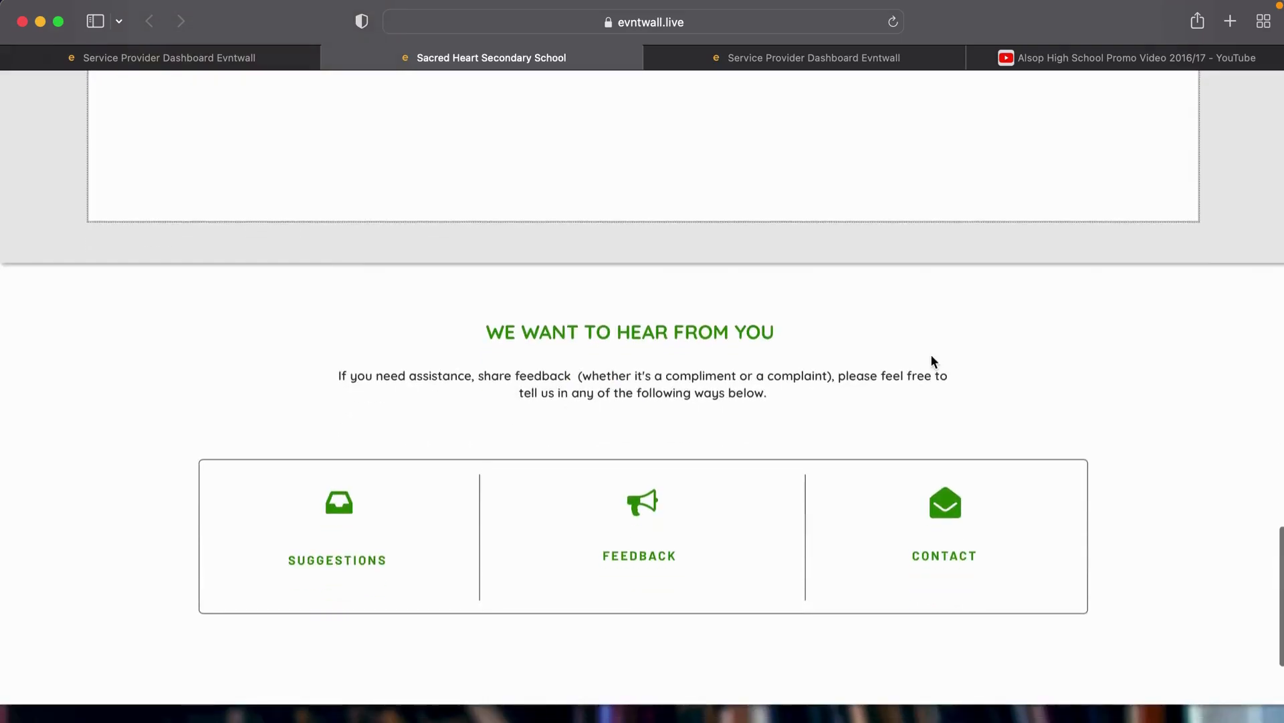
scroll(934, 362, "down", 4)
scroll(933, 360, "up", 1)
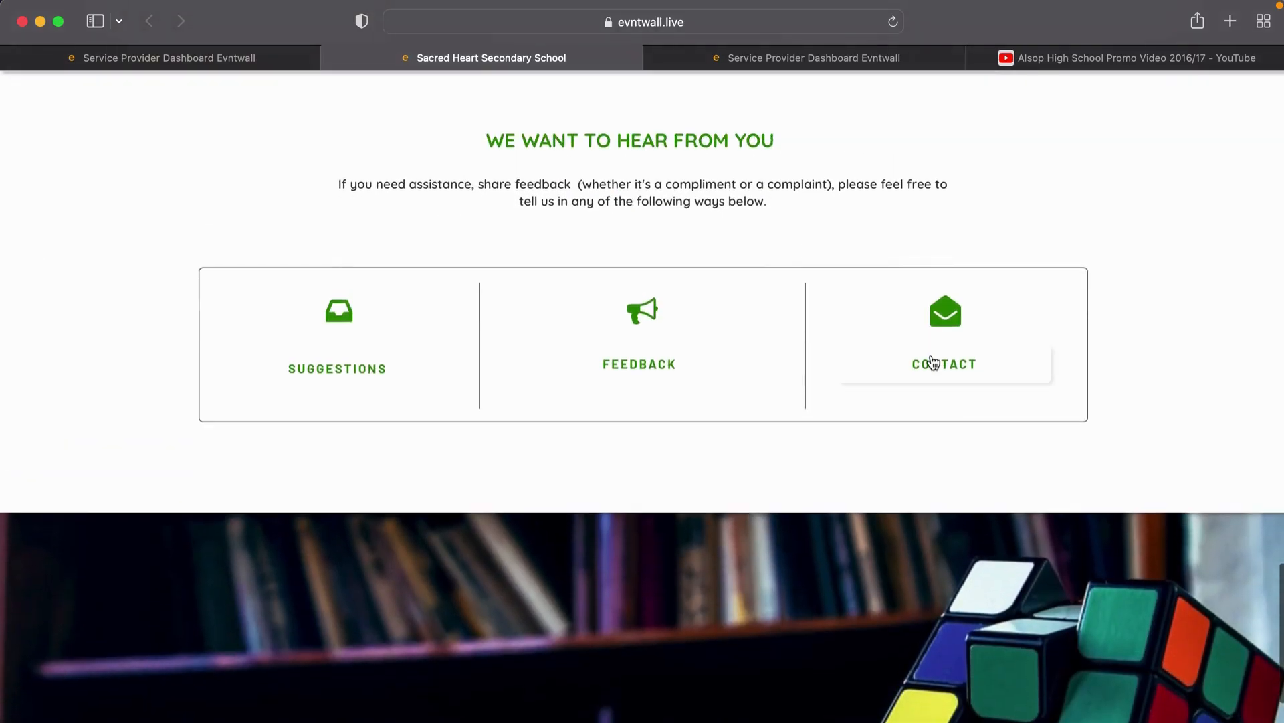
scroll(934, 362, "up", 2)
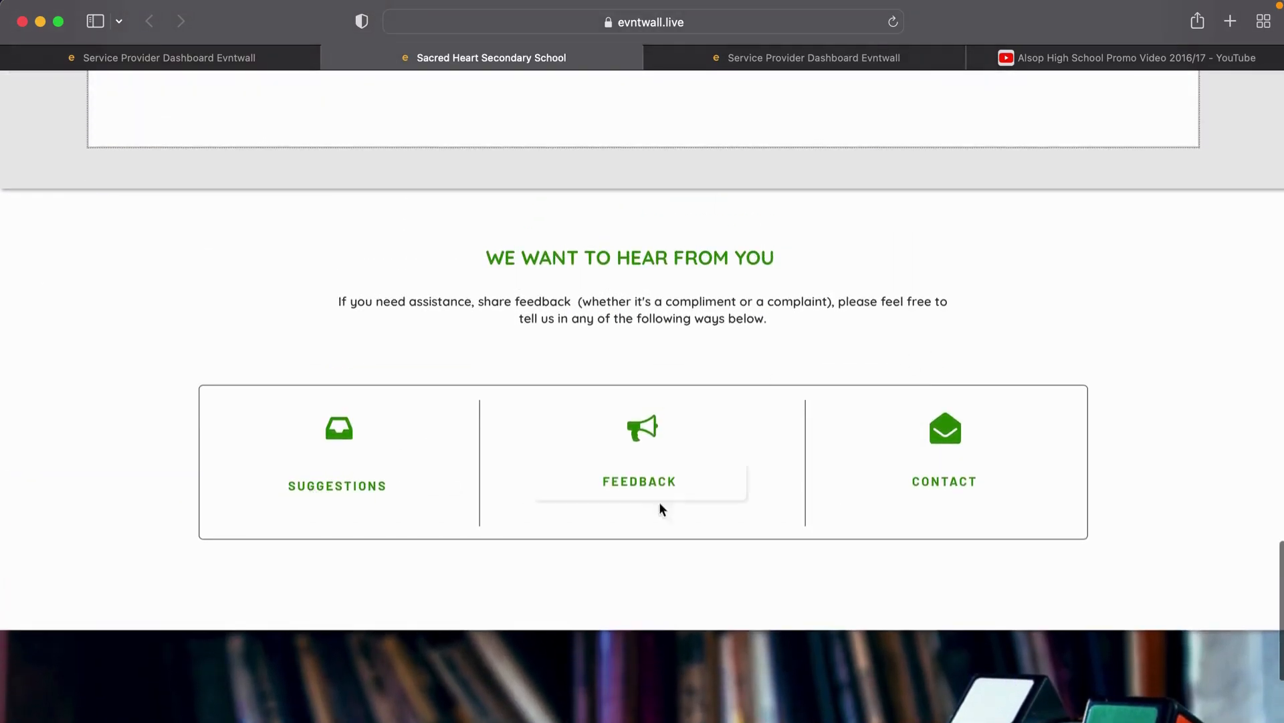
left_click(341, 490)
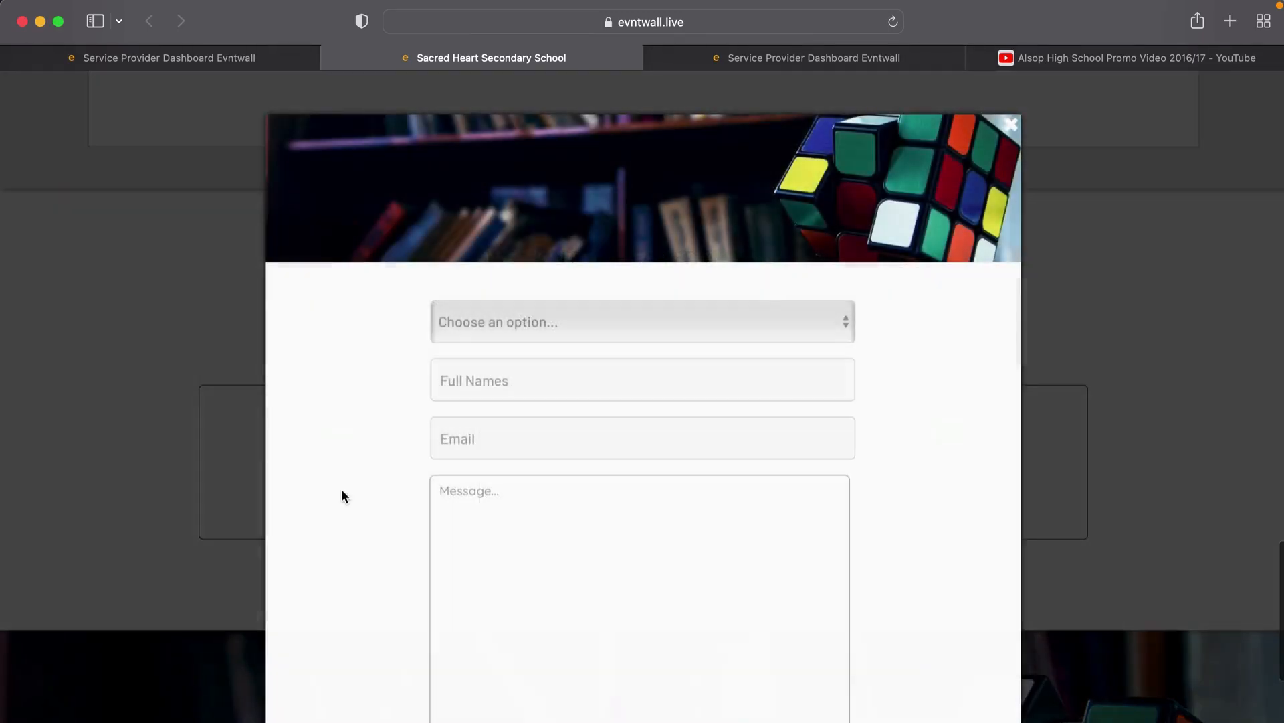
left_click(539, 335)
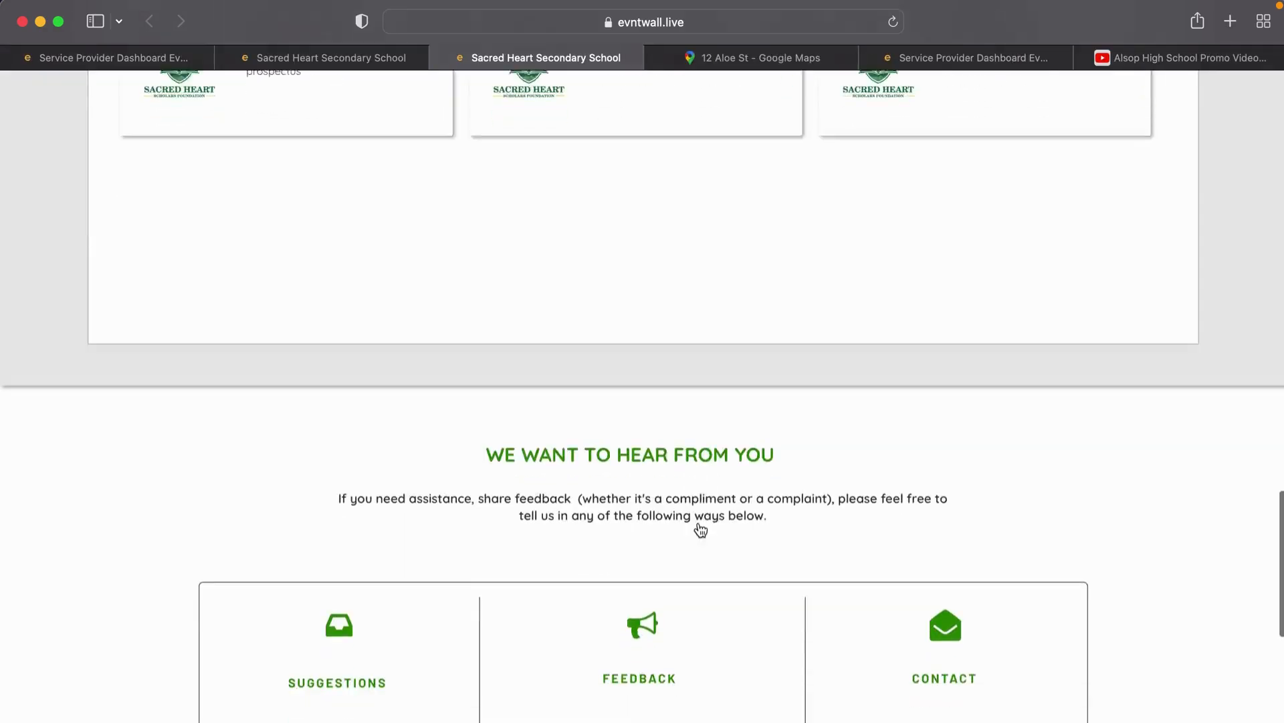
scroll(700, 529, "down", 8)
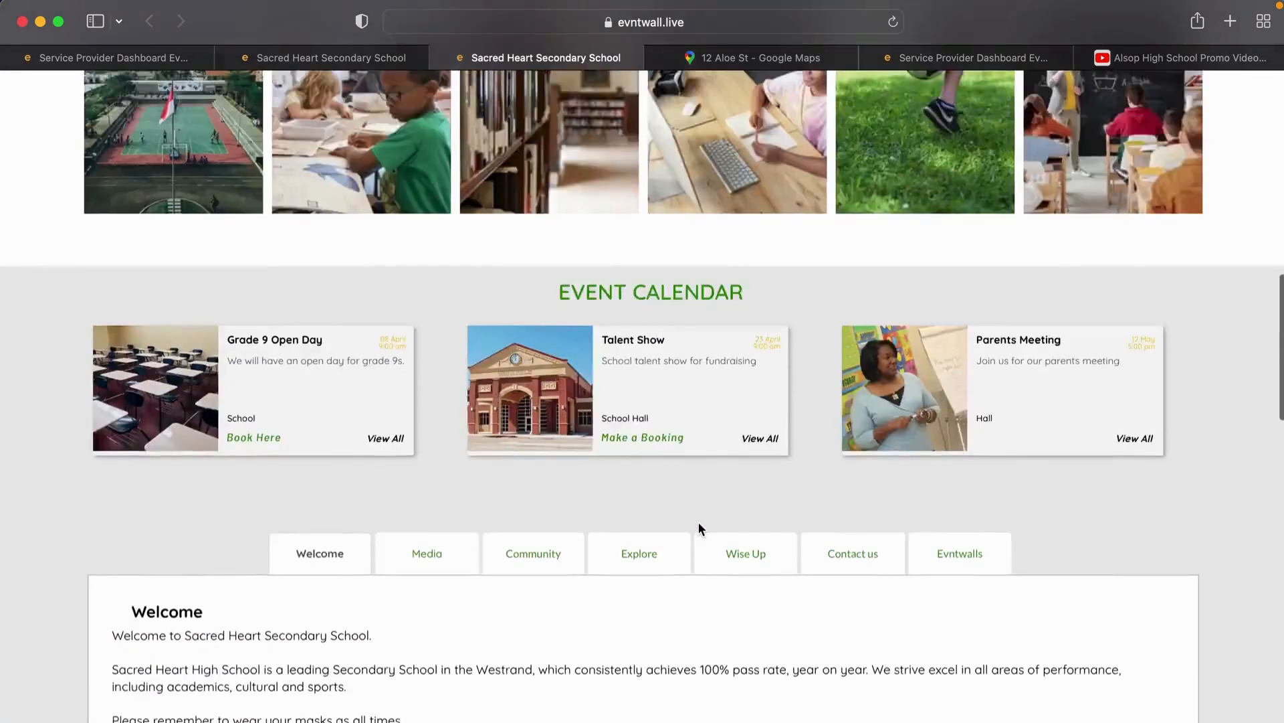
scroll(699, 525, "up", 15)
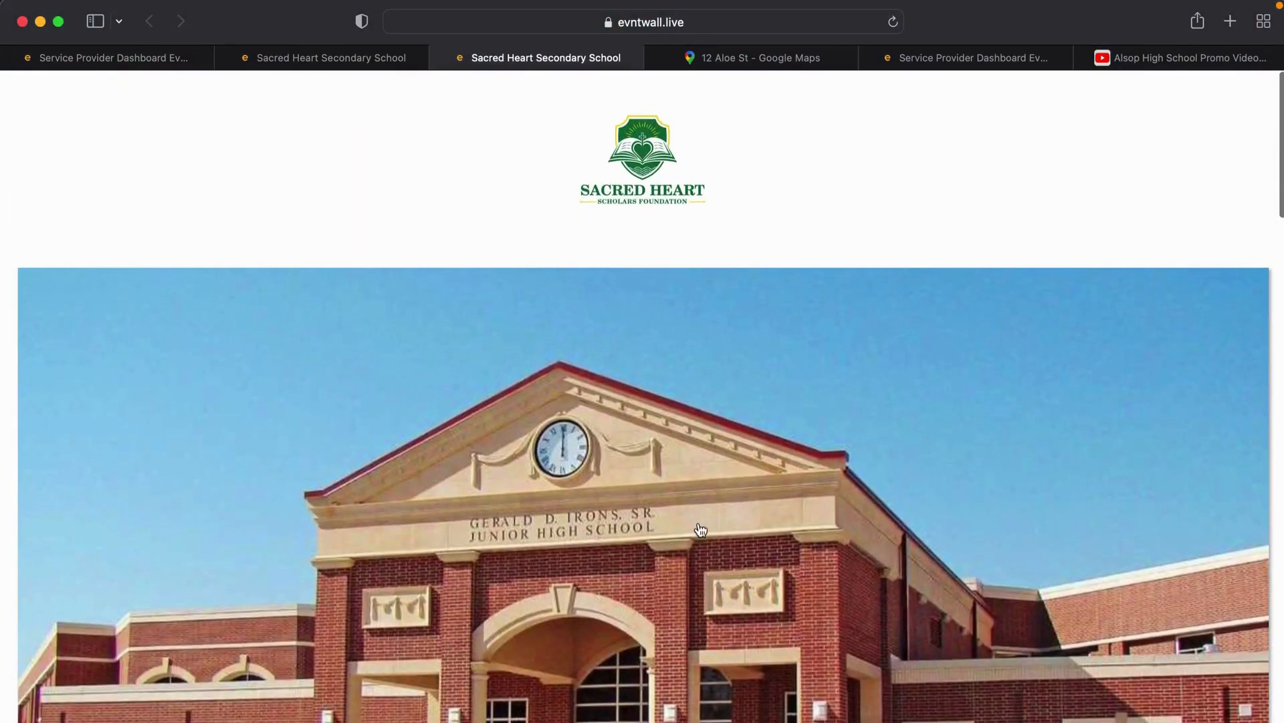